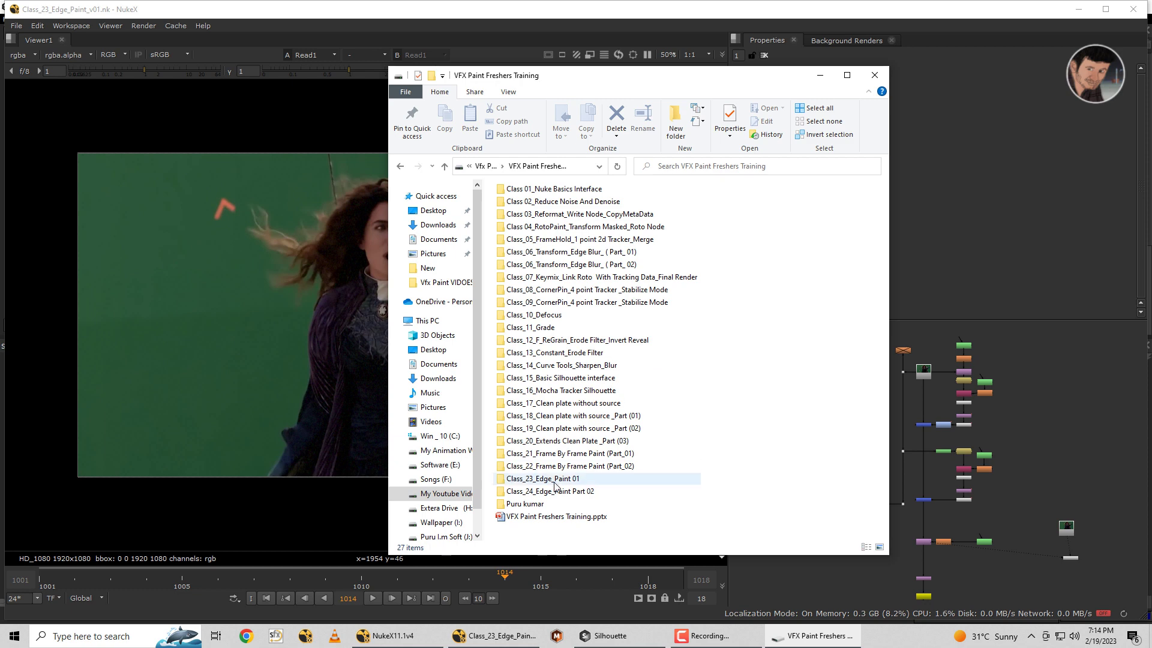
Bring the Class_23_Edge_Paint_v01 NukeX script to the front and scroll through its node graph.
click(1060, 469)
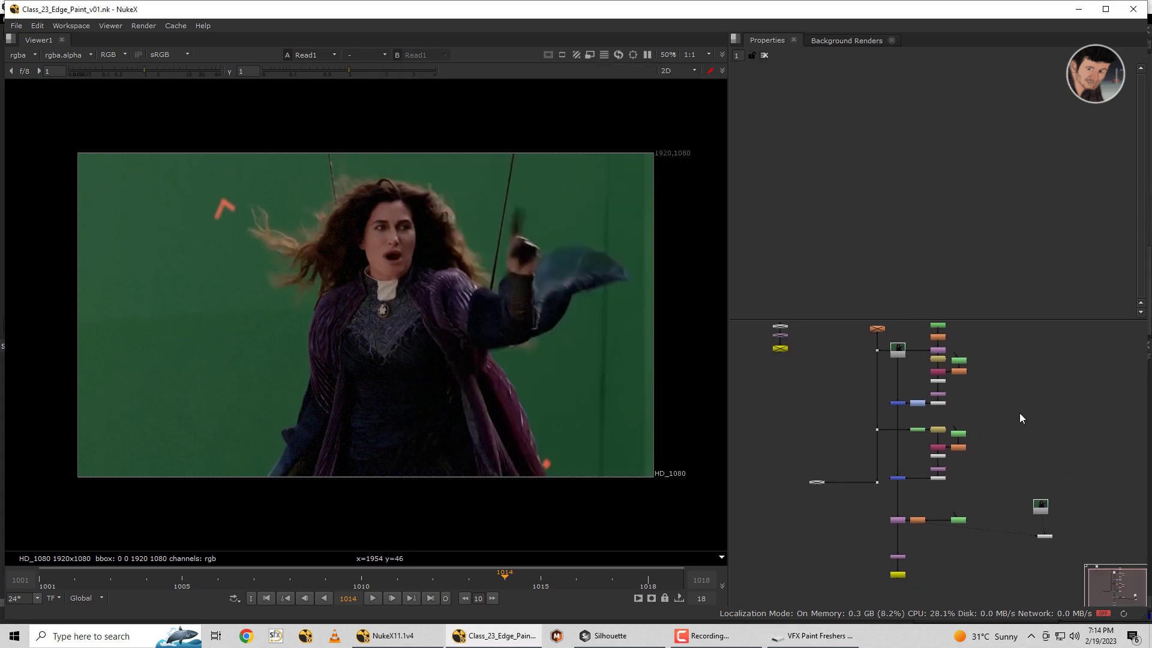
scroll(1002, 420, up, 3)
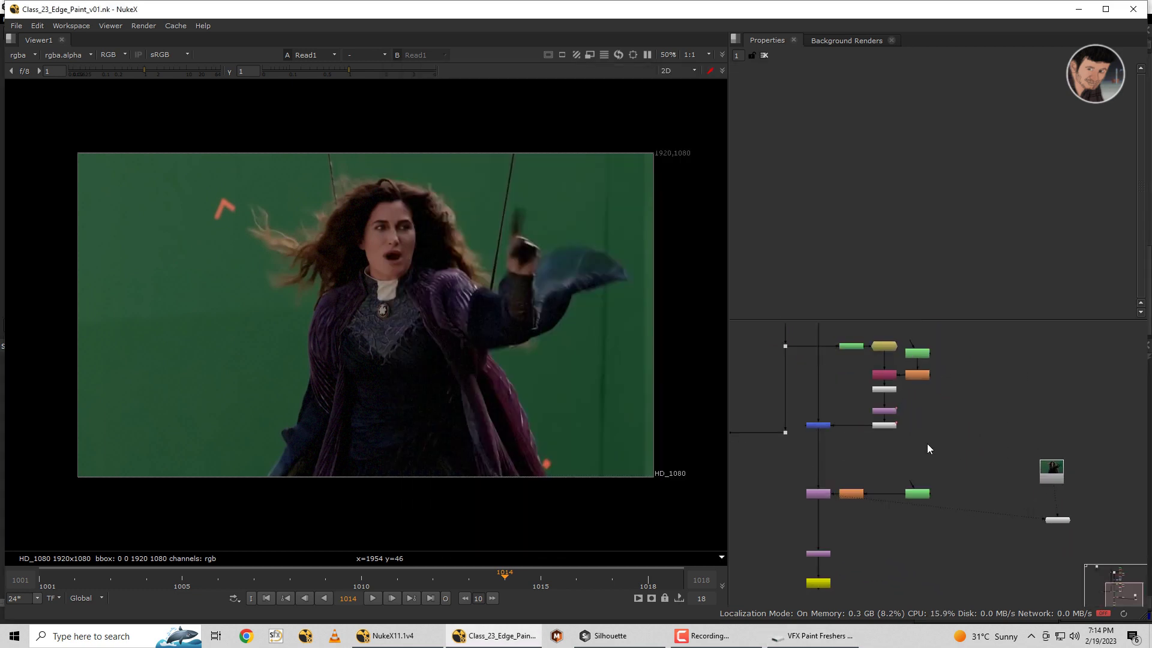
scroll(981, 445, down, 2)
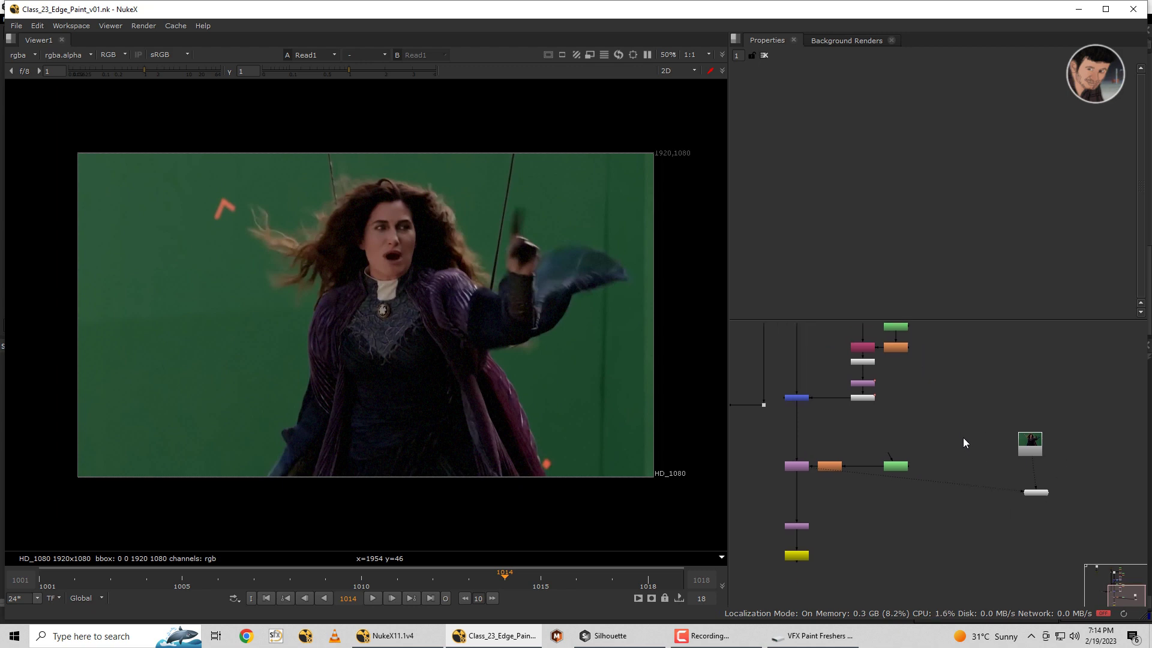
scroll(984, 432, down, 3)
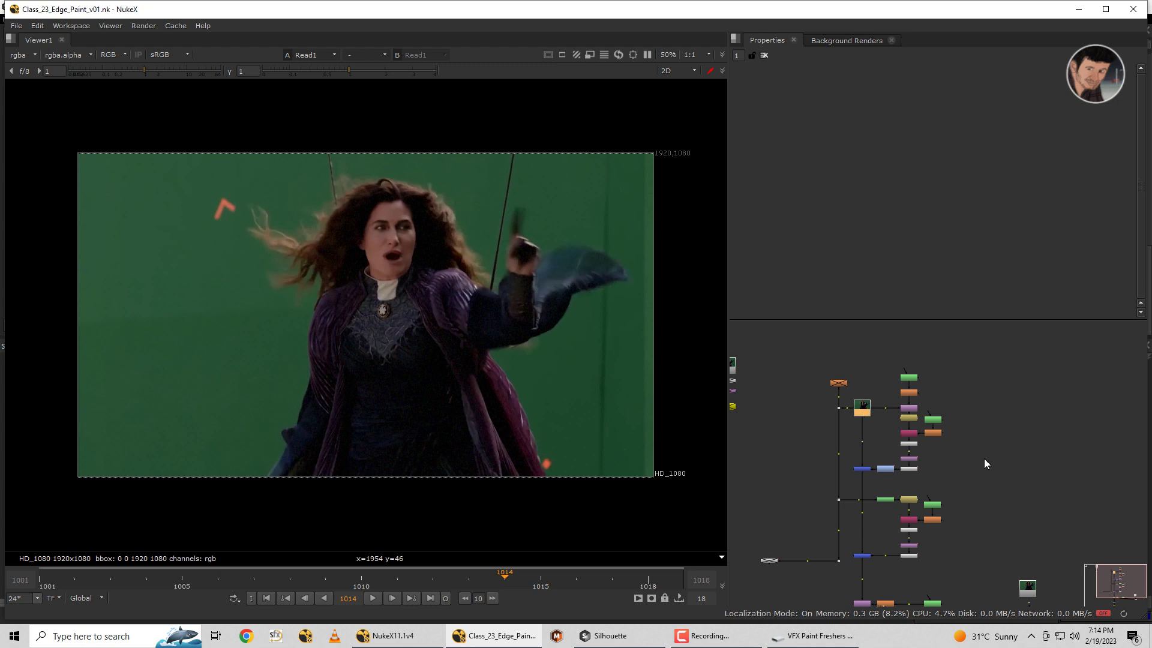
Wire Read4 to viewer input 2 and step back to frame 1011.
key(2)
scroll(969, 447, up, 3)
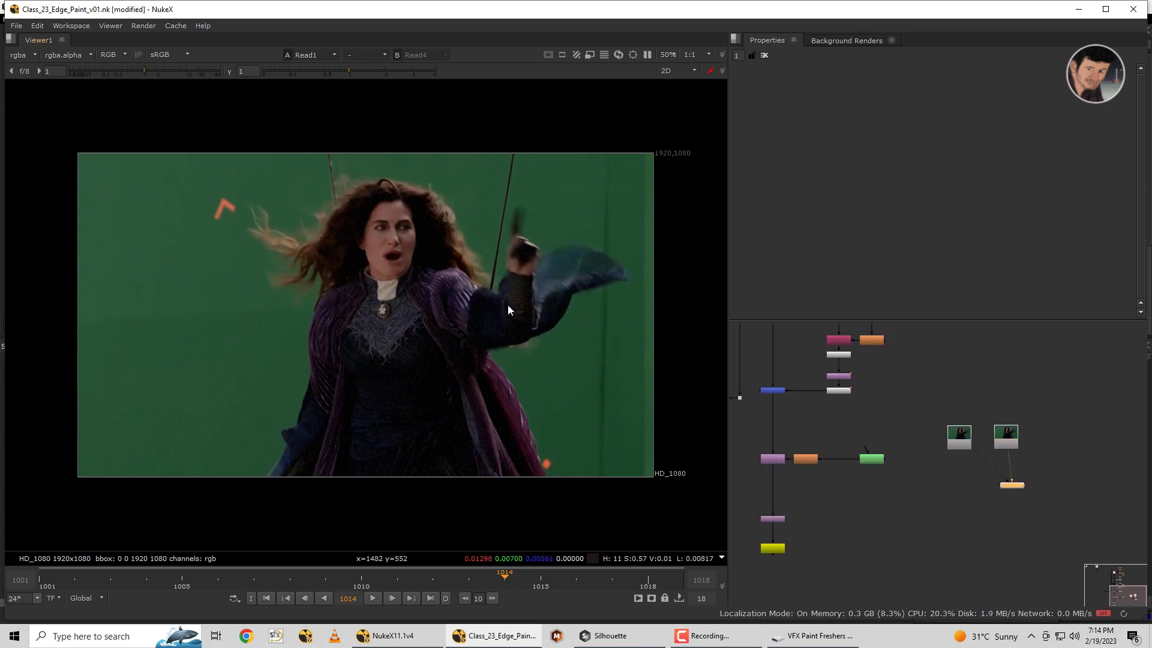
key(Left)
key(Left)
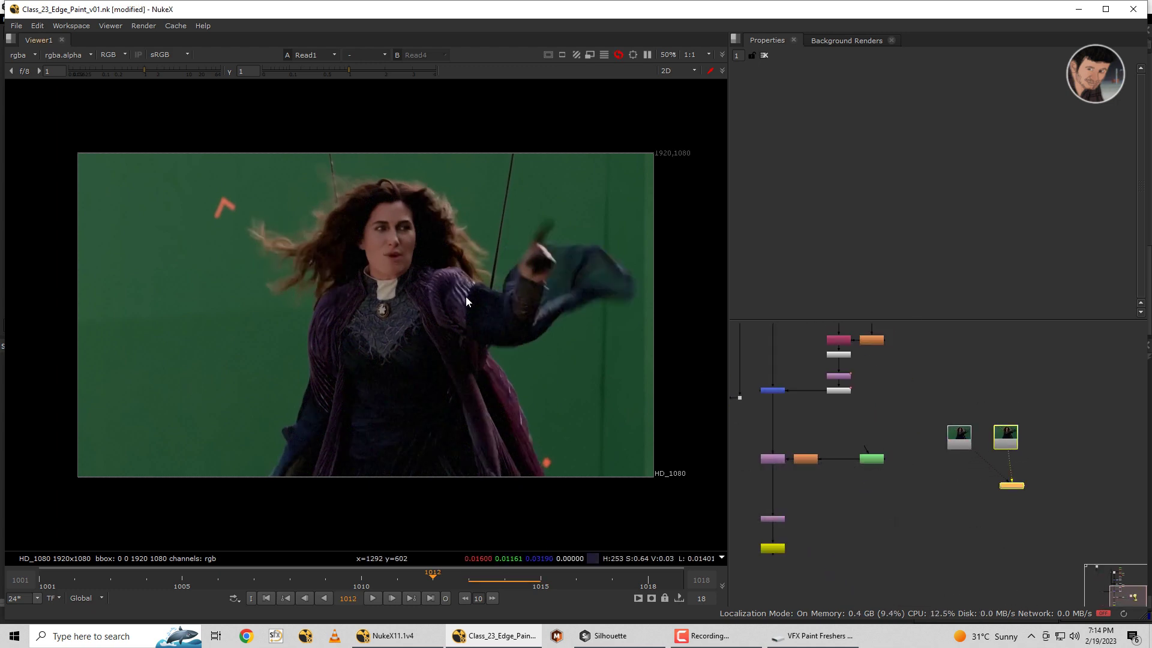
key(Left)
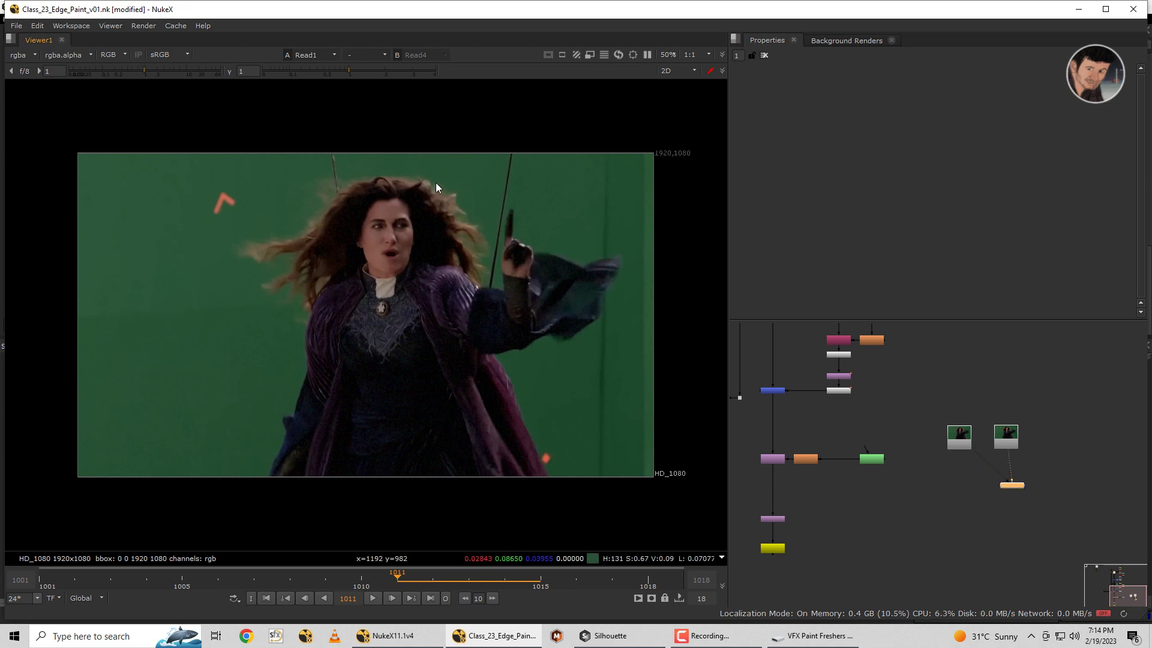
key(2)
scroll(998, 447, up, 3)
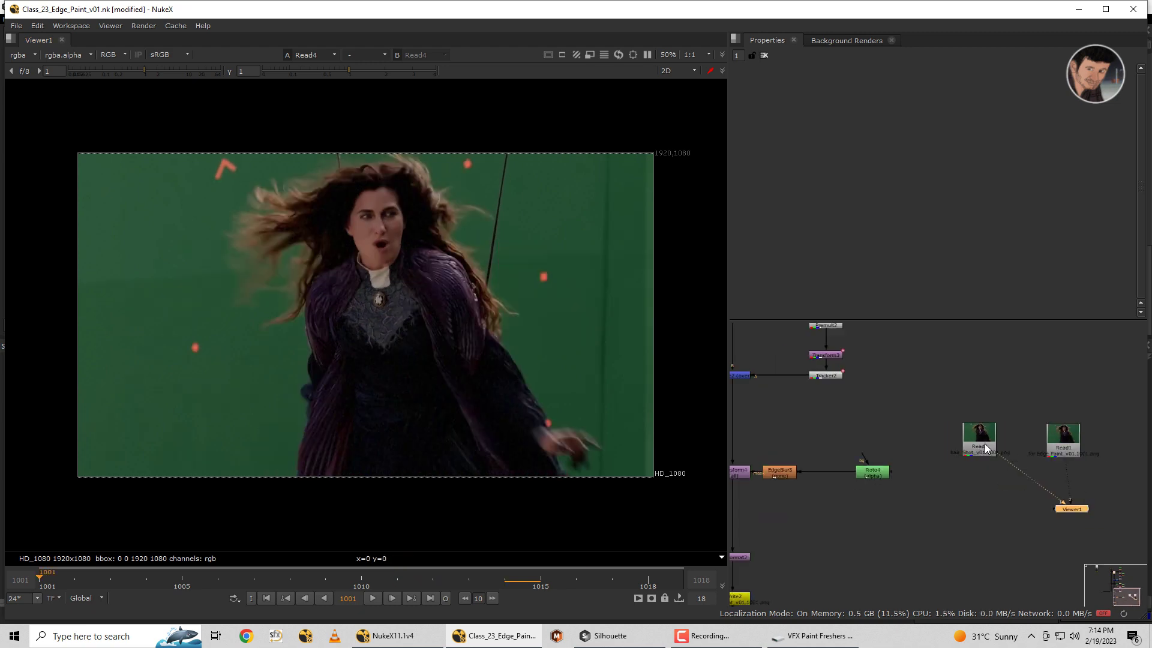
scroll(998, 447, down, 3)
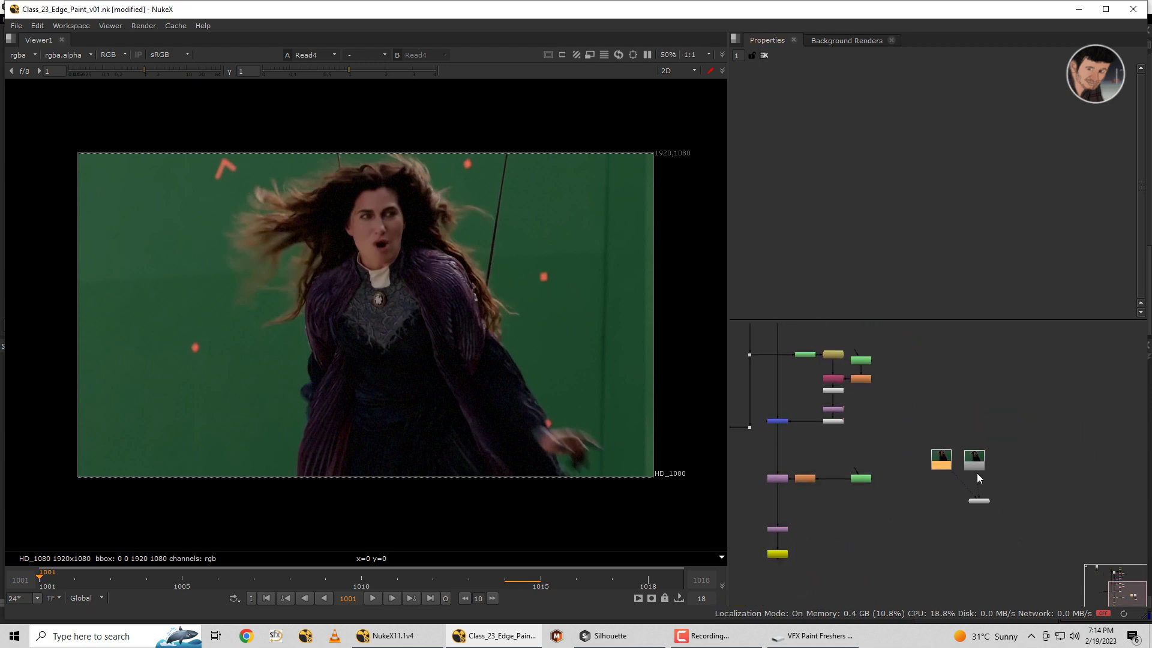
scroll(949, 463, up, 2)
Flip between Read1 and Read4 across frames 1003–1010 to compare the red markers, then switch to Silhouette.
drag(951, 412, 1020, 474)
key(1)
key(Right)
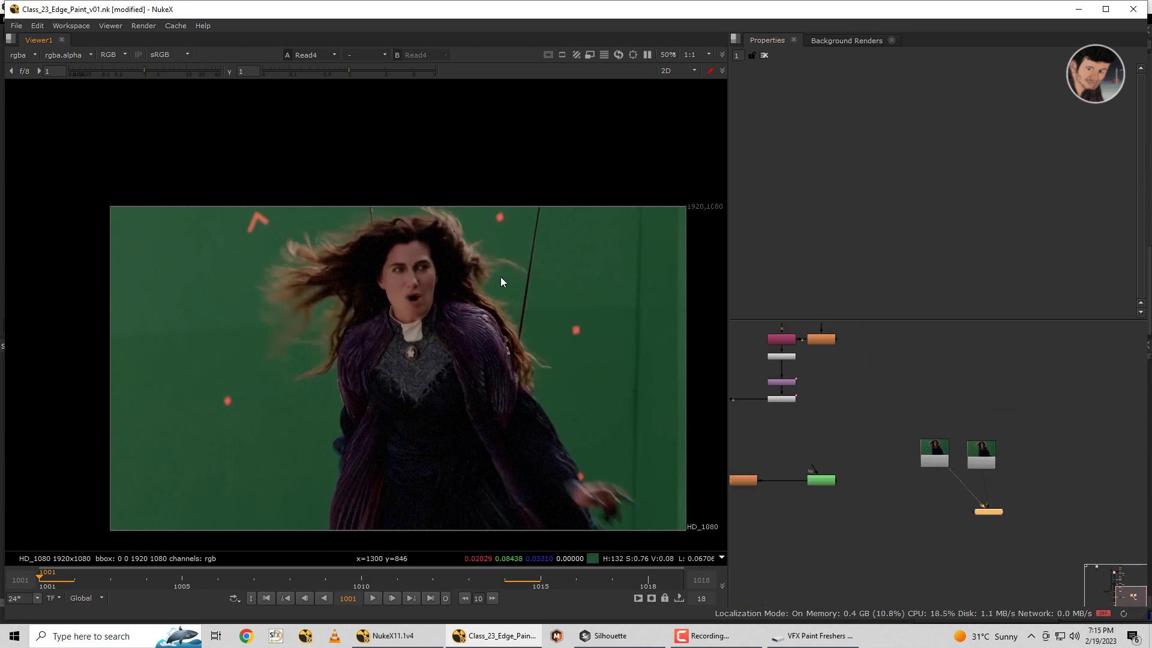
key(2)
key(Right)
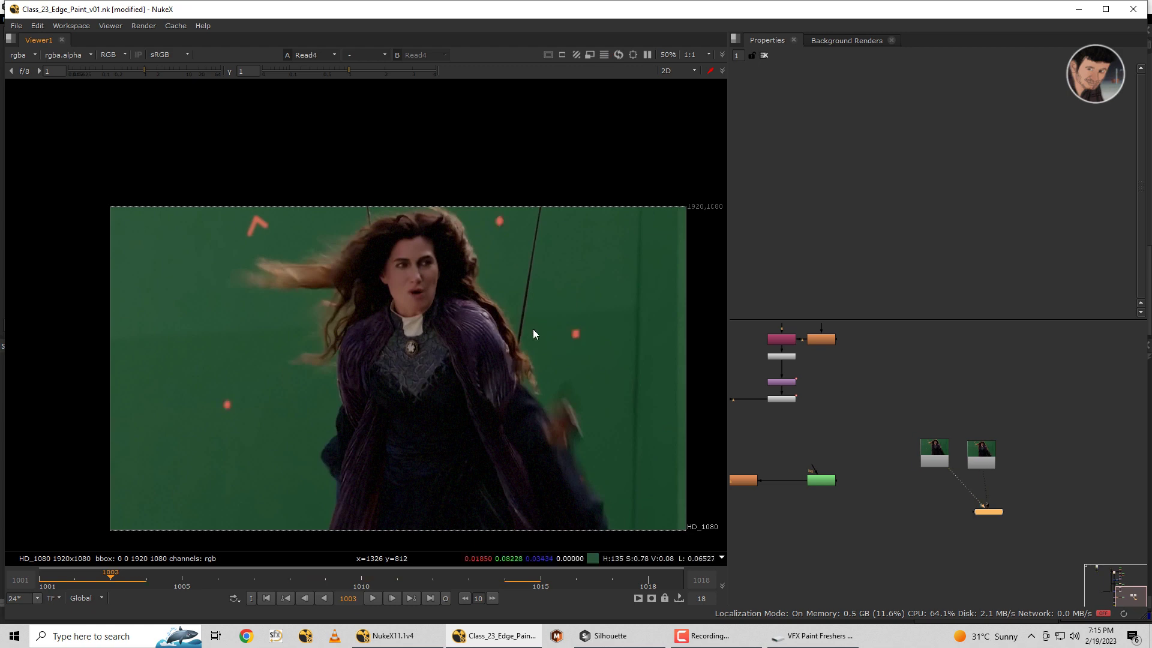
key(Right)
key(Right)
key(Right)
key(Right)
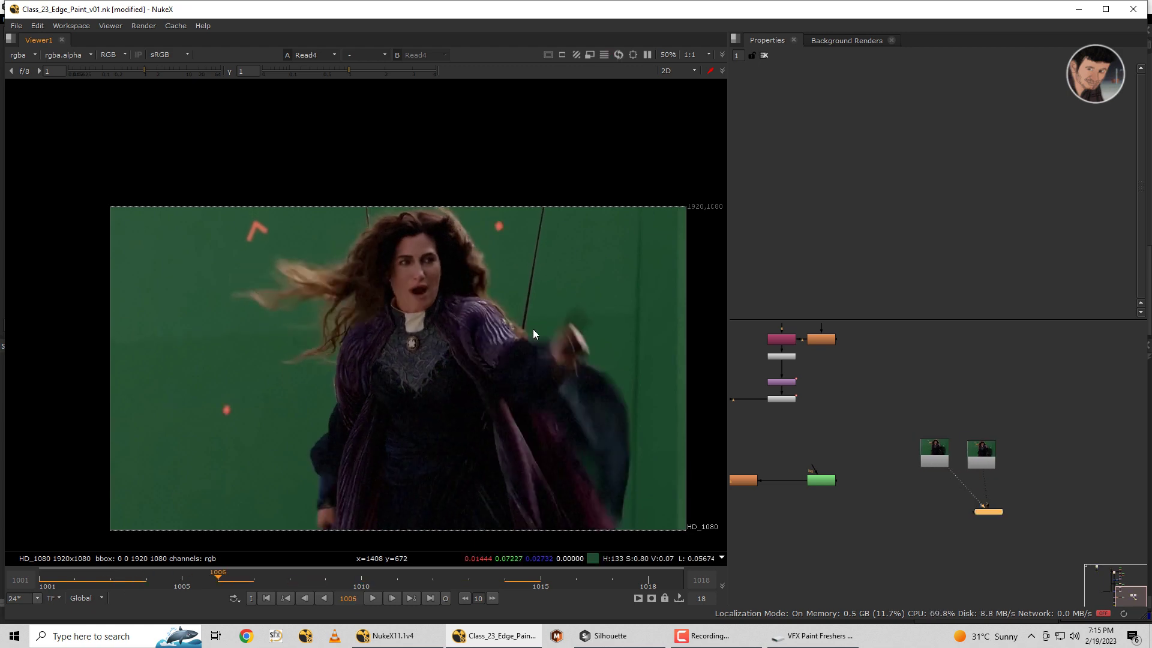
key(1)
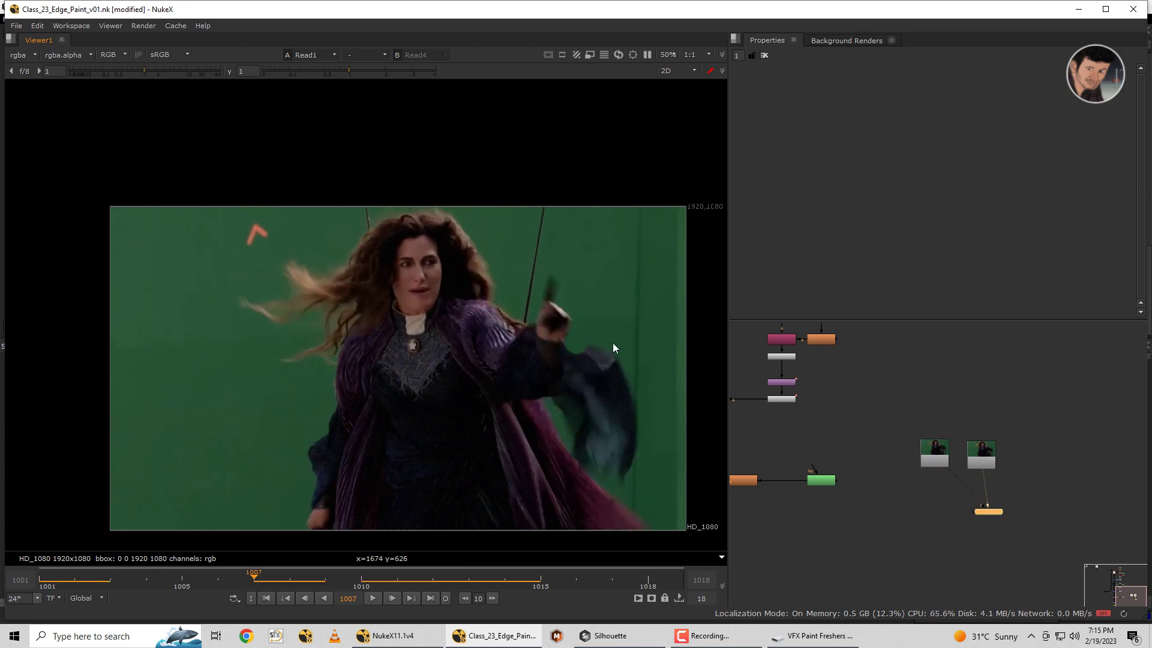
key(2)
key(Right)
key(Right)
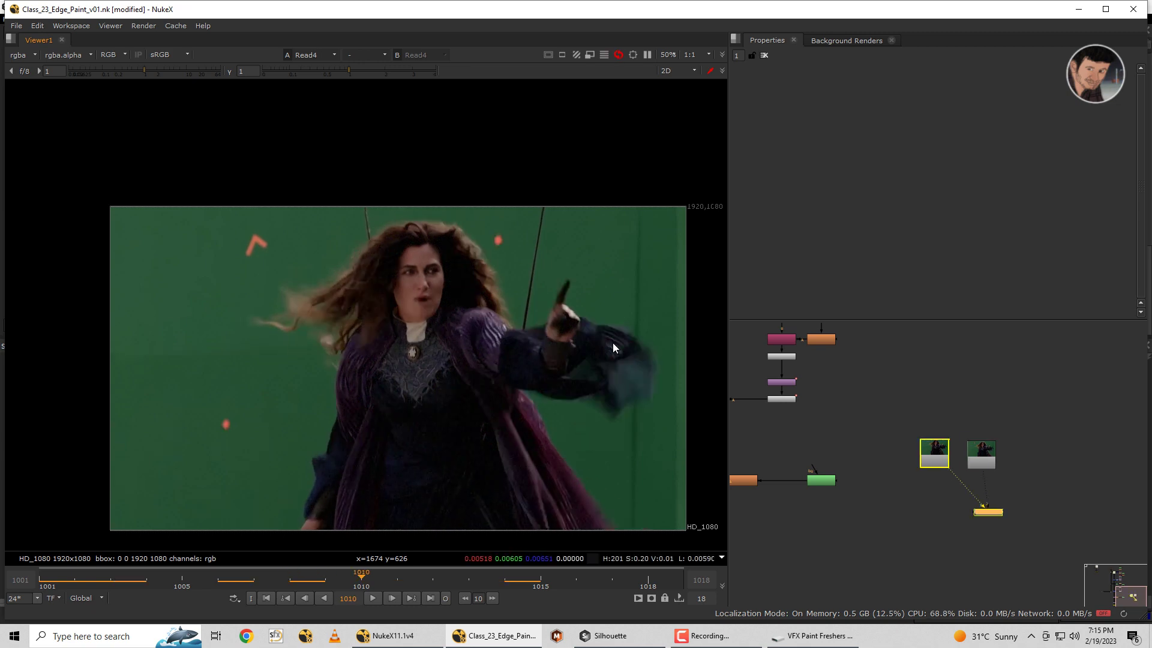
key(Right)
key(1)
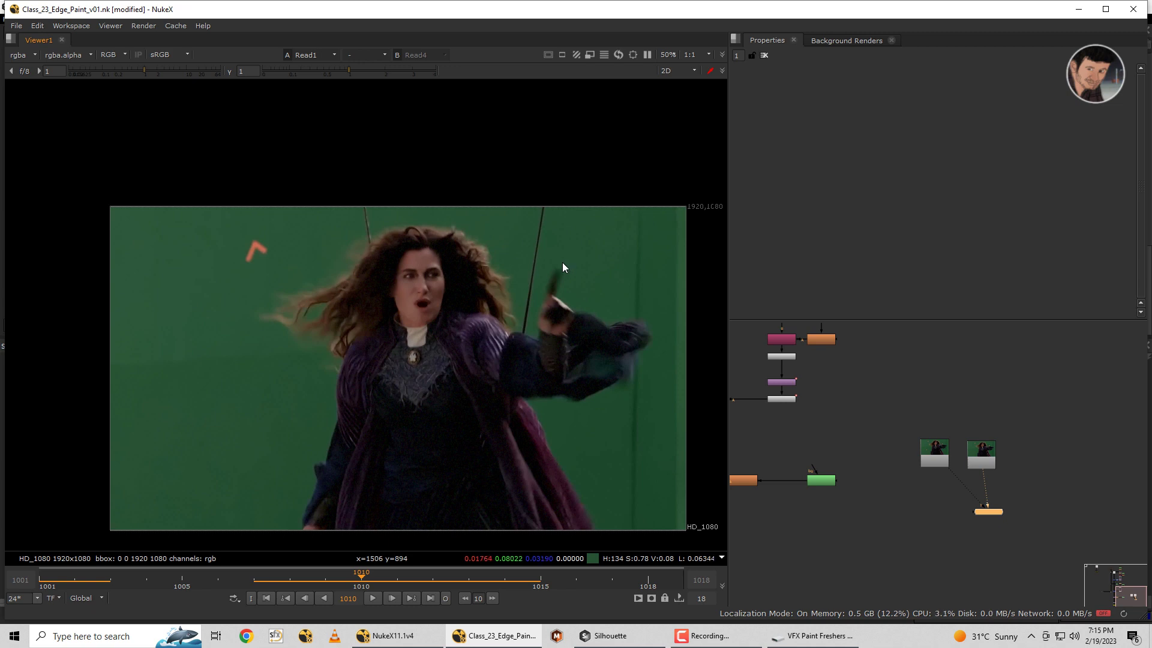
click(606, 635)
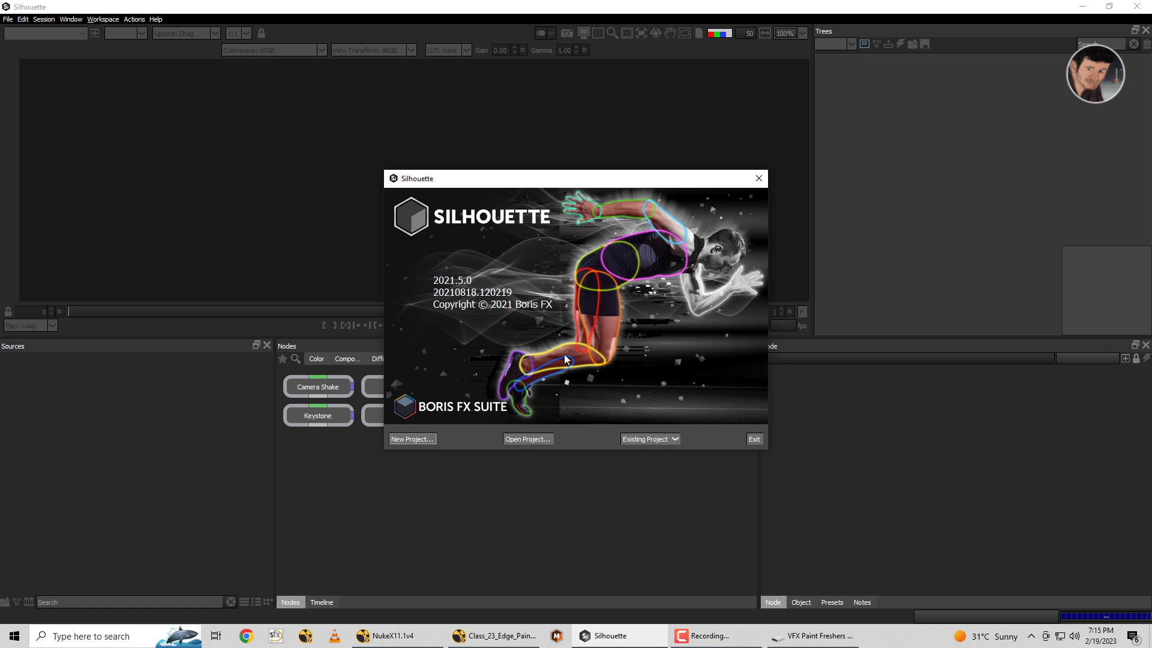
Start a new project and copy the path of the silhouette folder in Class_24_Edge_Paint Part 02.
click(412, 439)
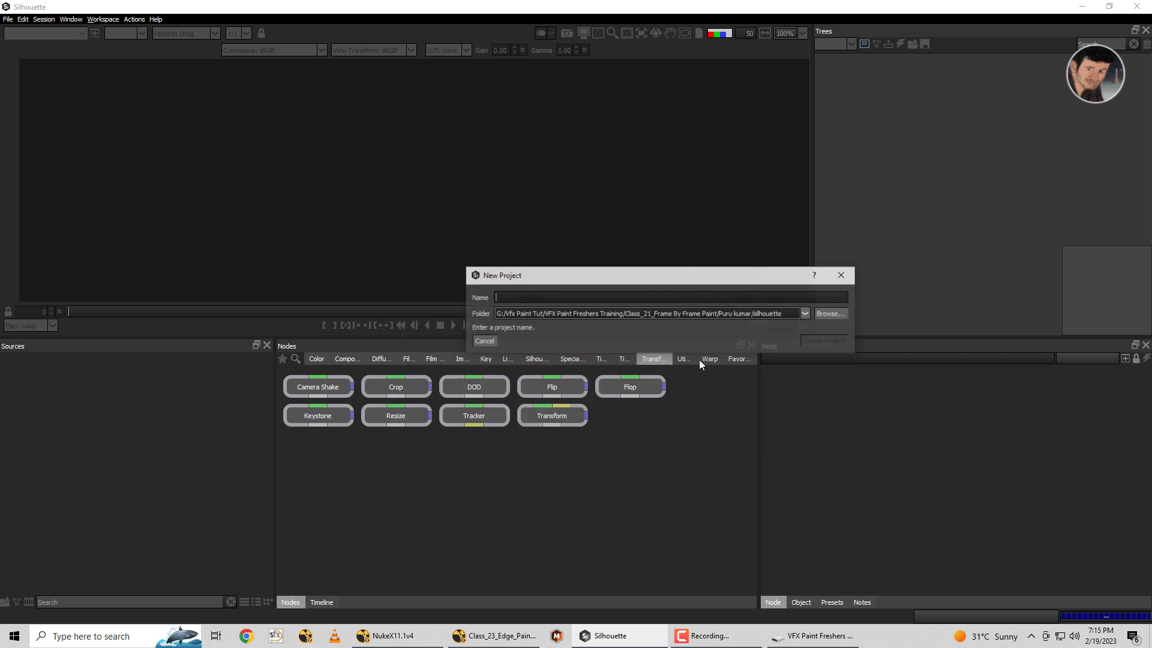
click(845, 313)
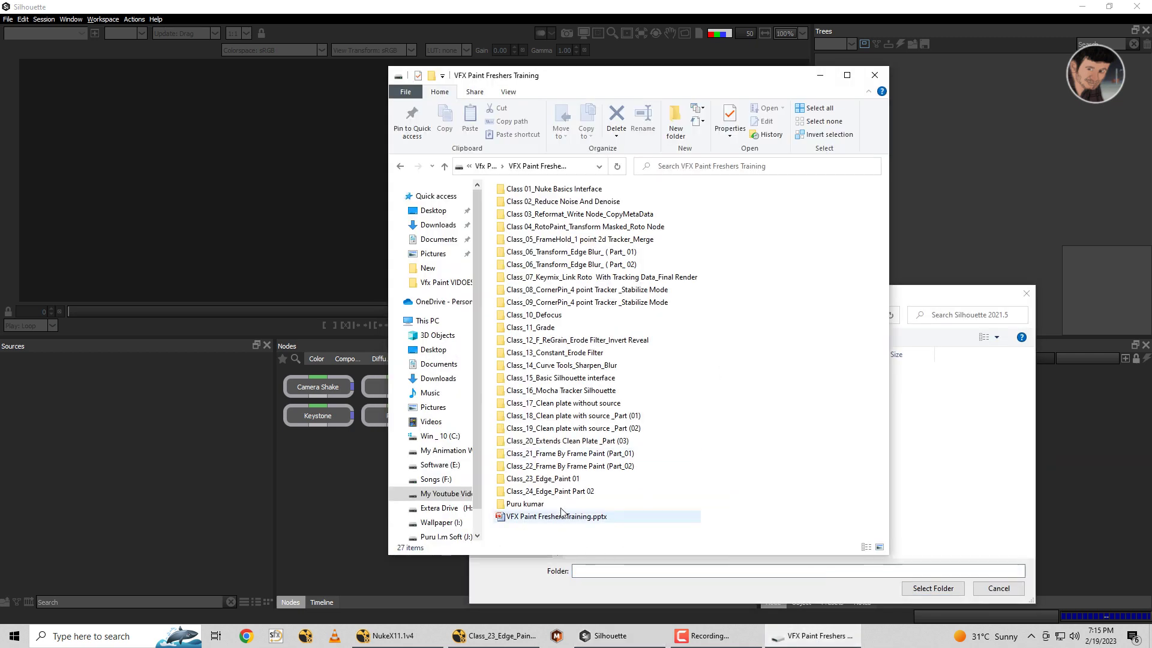
double_click(562, 491)
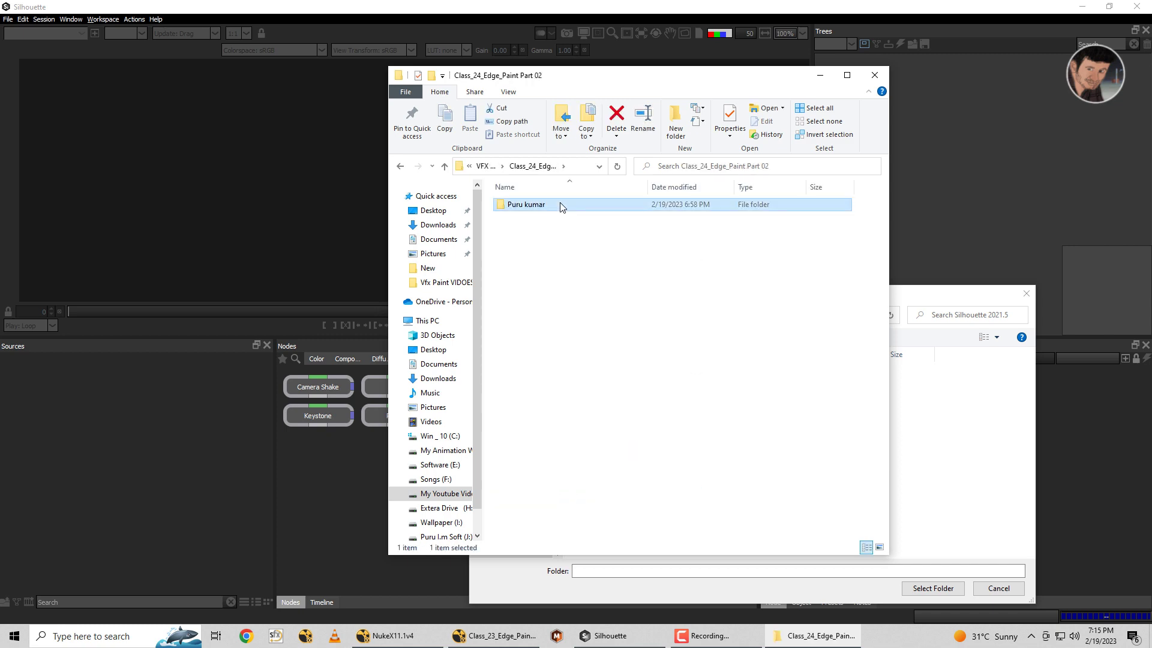
double_click(561, 206)
double_click(528, 276)
click(582, 166)
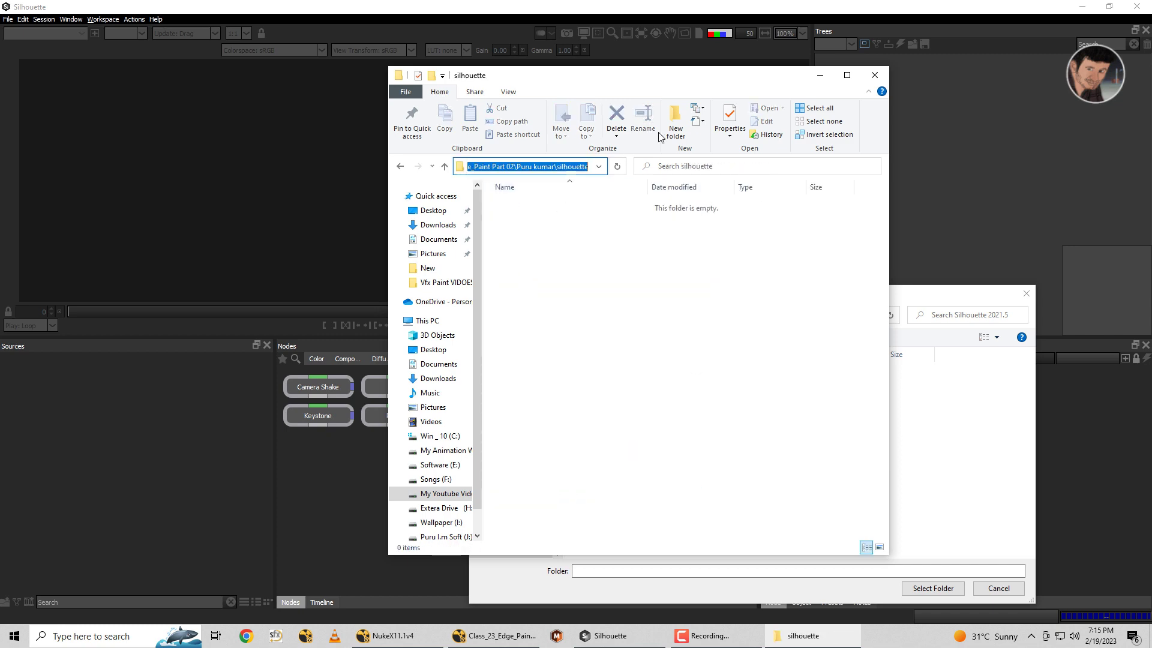
key(ctrl+c)
Set that silhouette folder as the location and create the project edge_paint_v01.
click(875, 75)
click(870, 570)
key(ctrl+v)
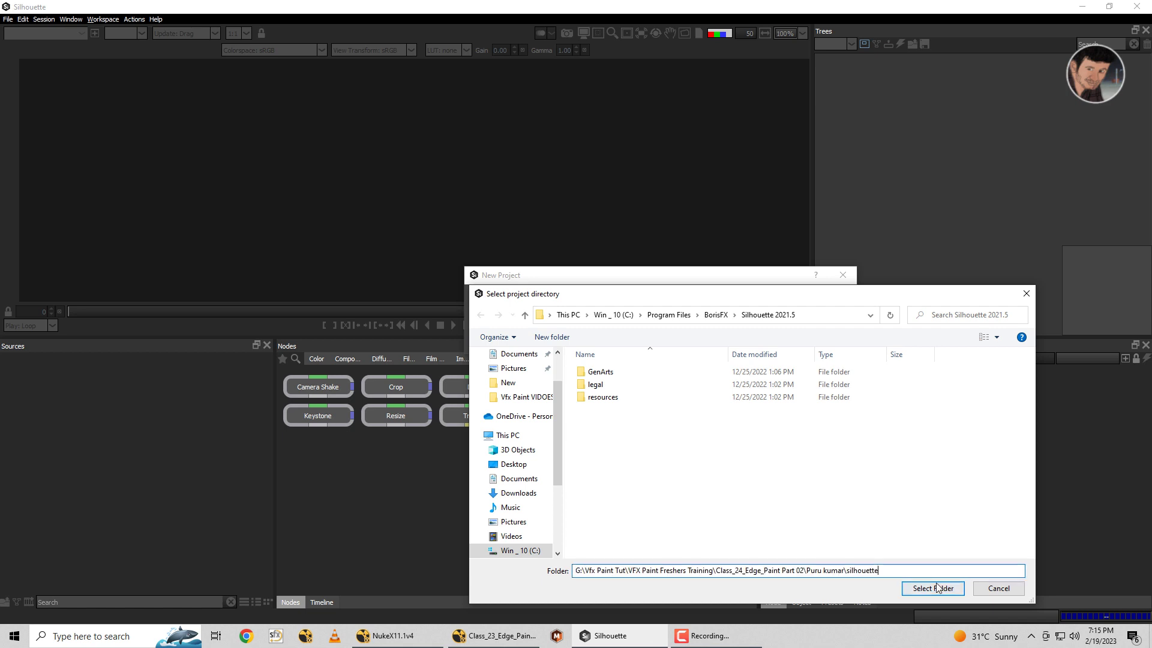
click(939, 588)
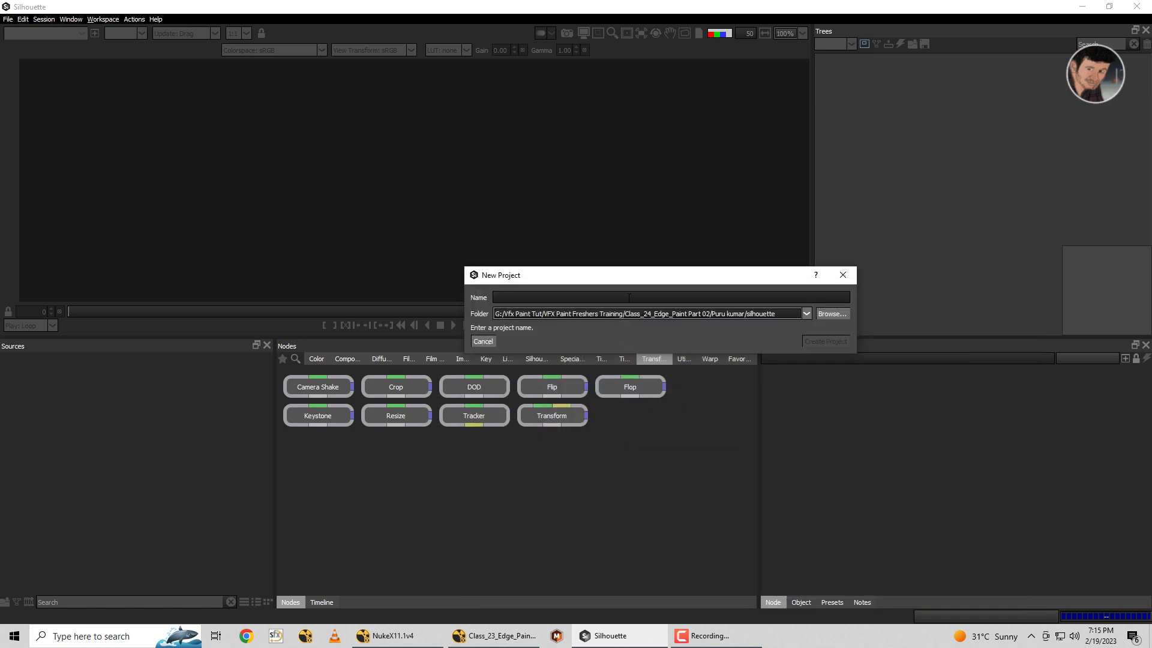
text(edge_paint)
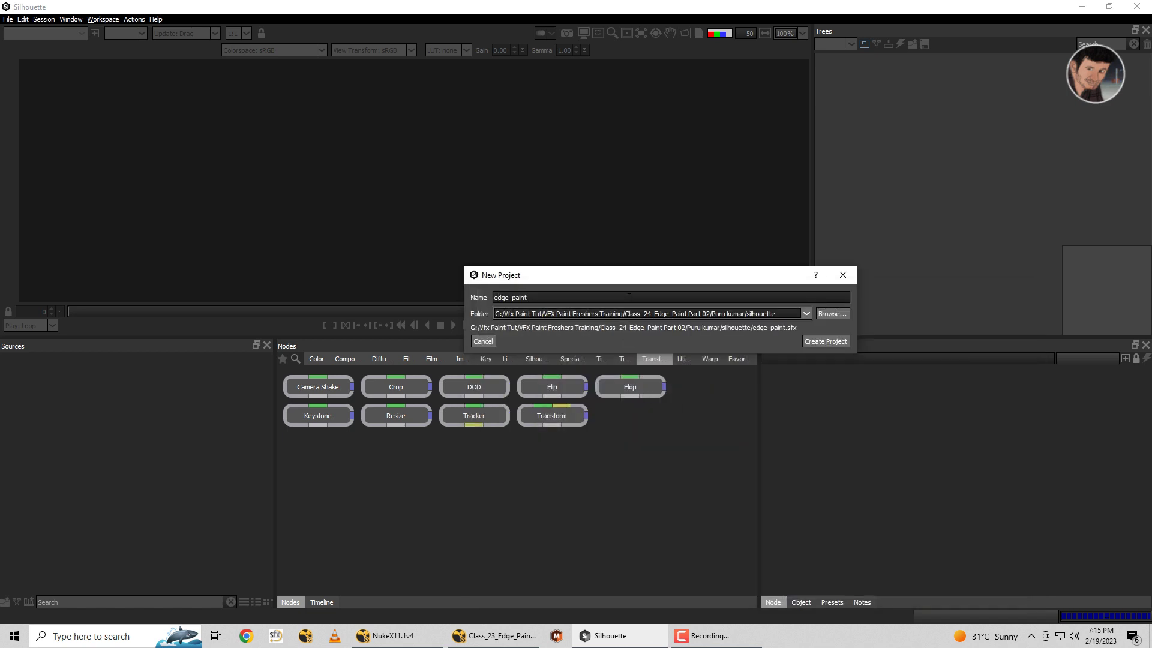
text(_v0)
text(1)
key(Return)
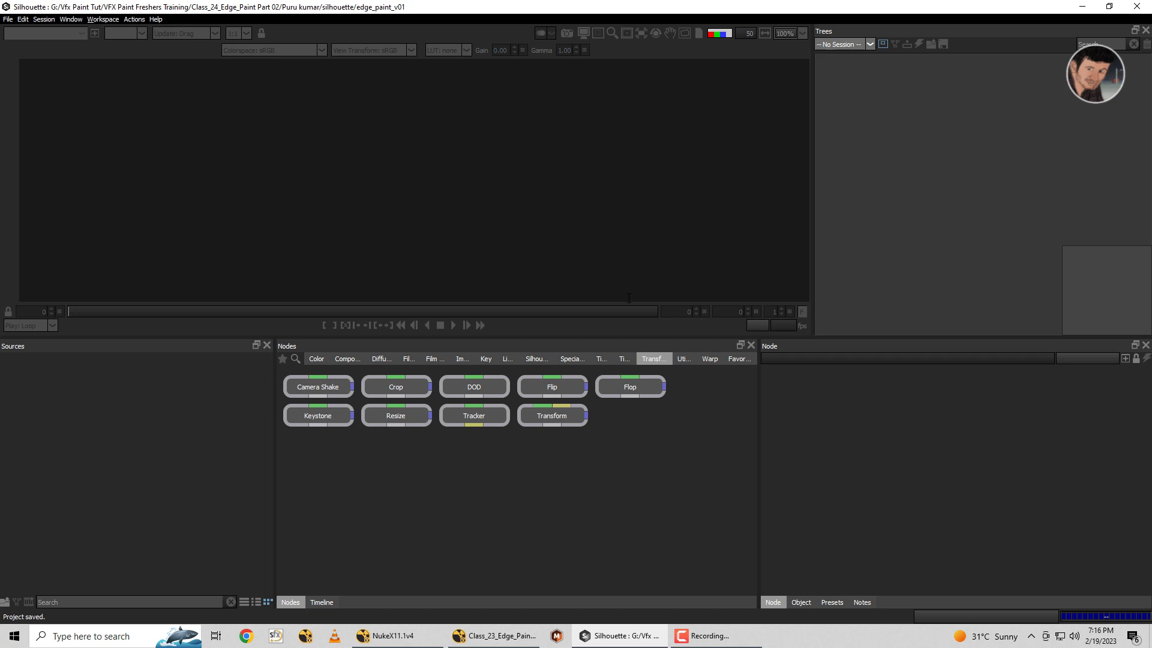
Open Import Media and locate the Reduce Noise v01 folder path in a separate file browser.
drag(626, 340, 625, 409)
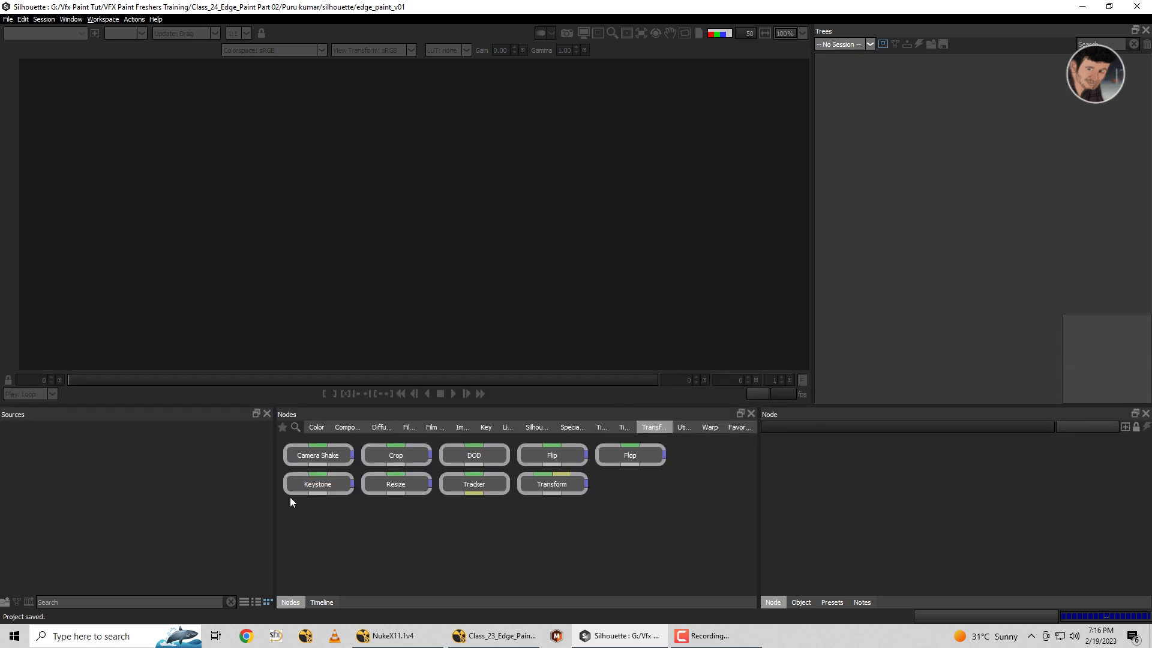
double_click(184, 470)
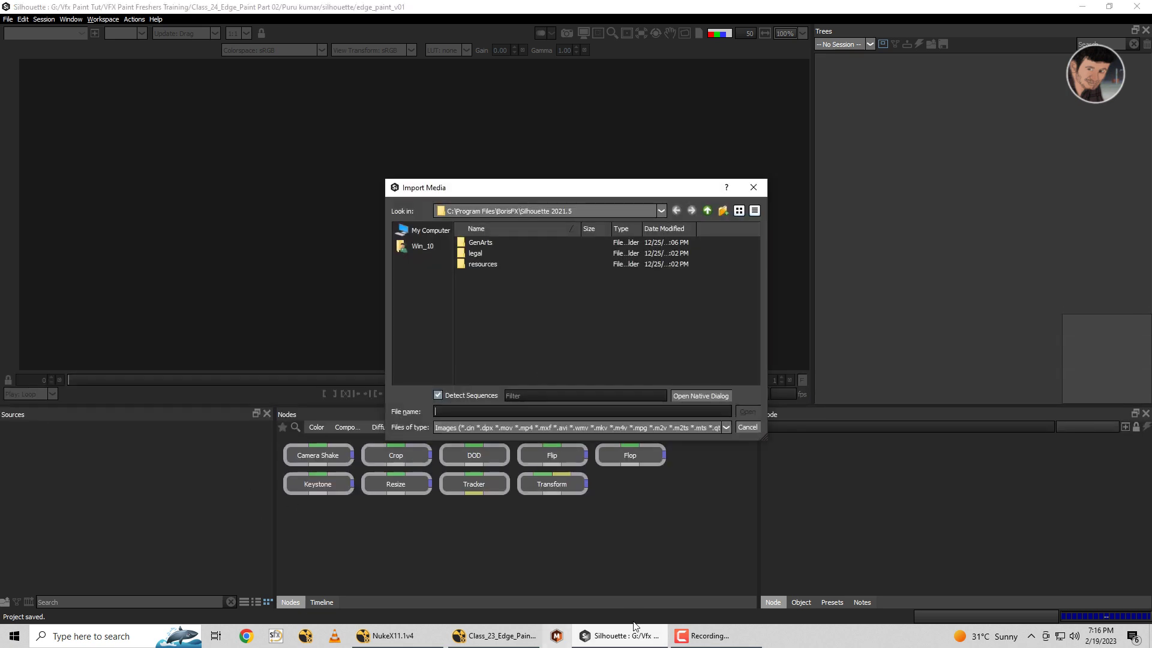
click(807, 473)
key(super+e)
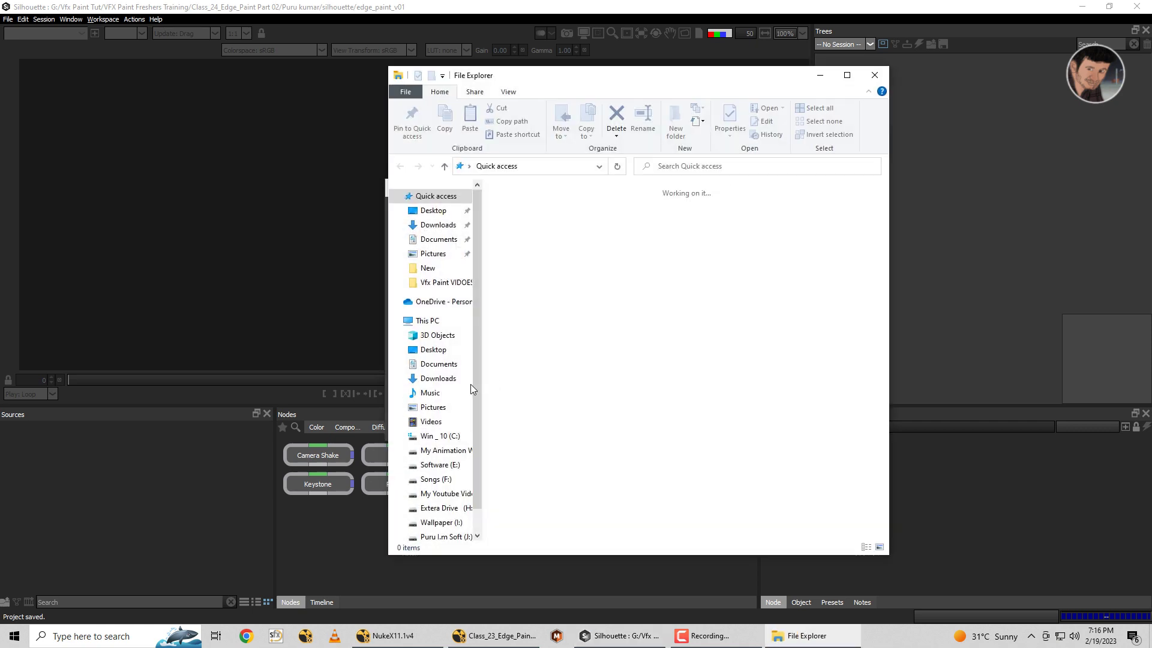
click(445, 493)
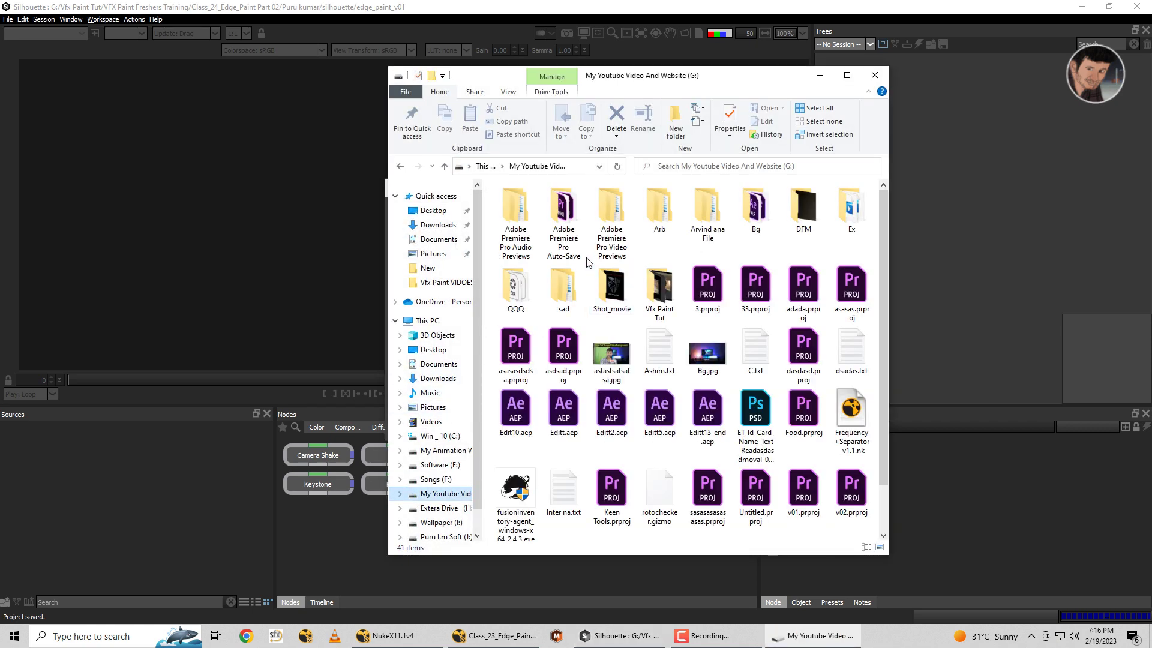
double_click(648, 288)
click(525, 277)
double_click(526, 278)
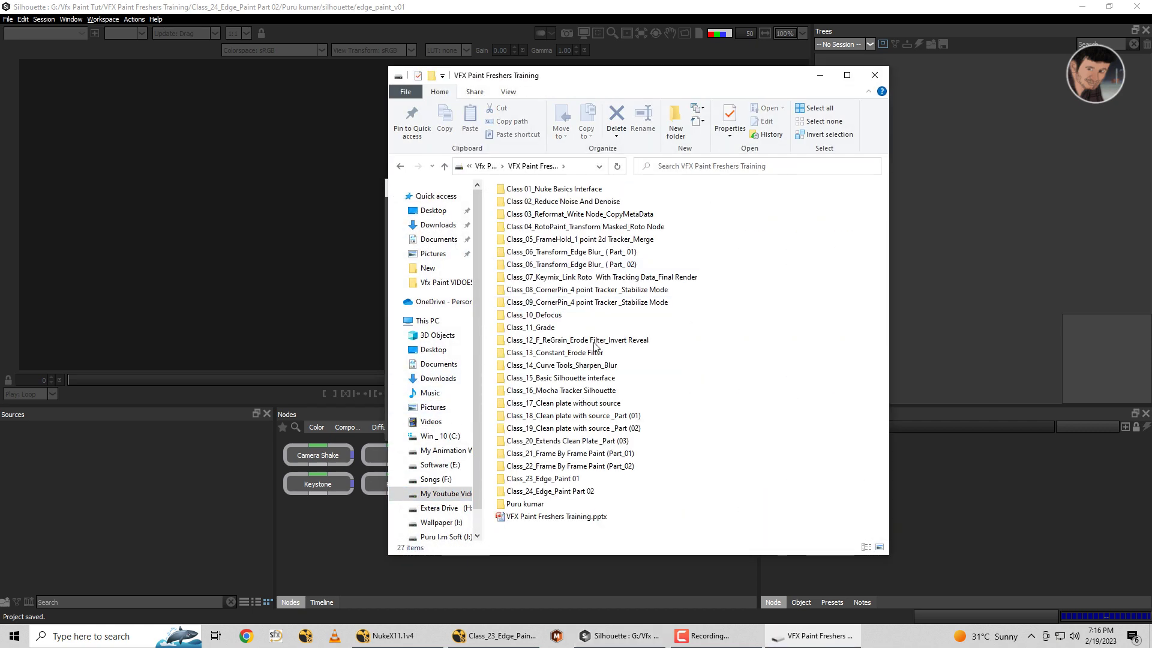
double_click(570, 491)
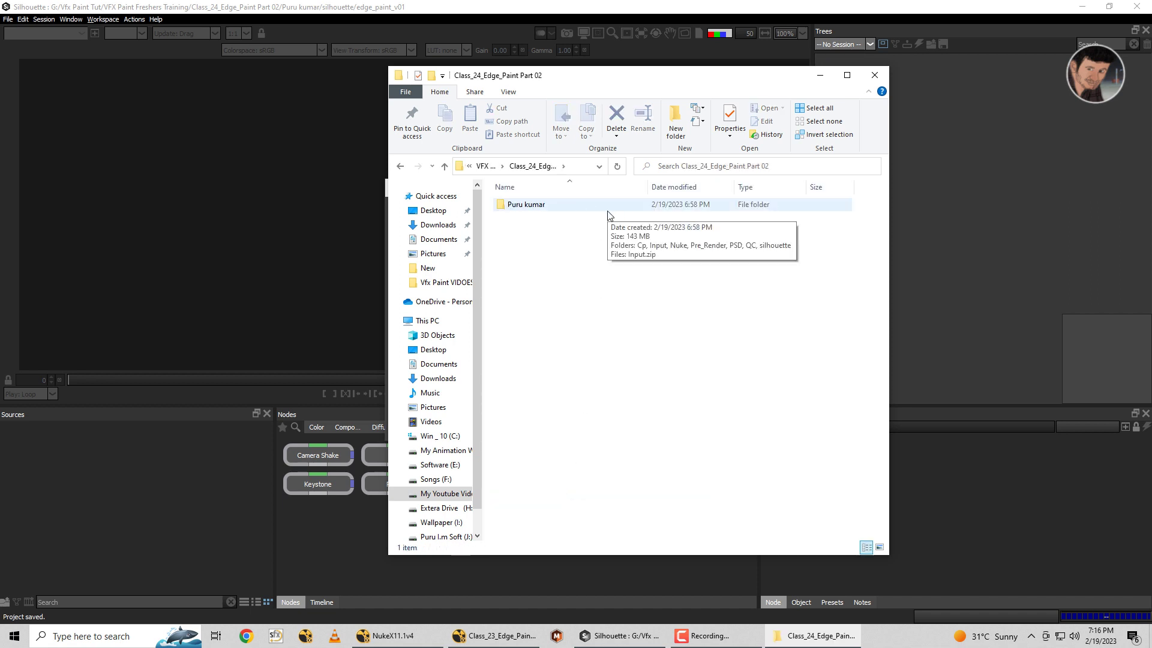
double_click(570, 206)
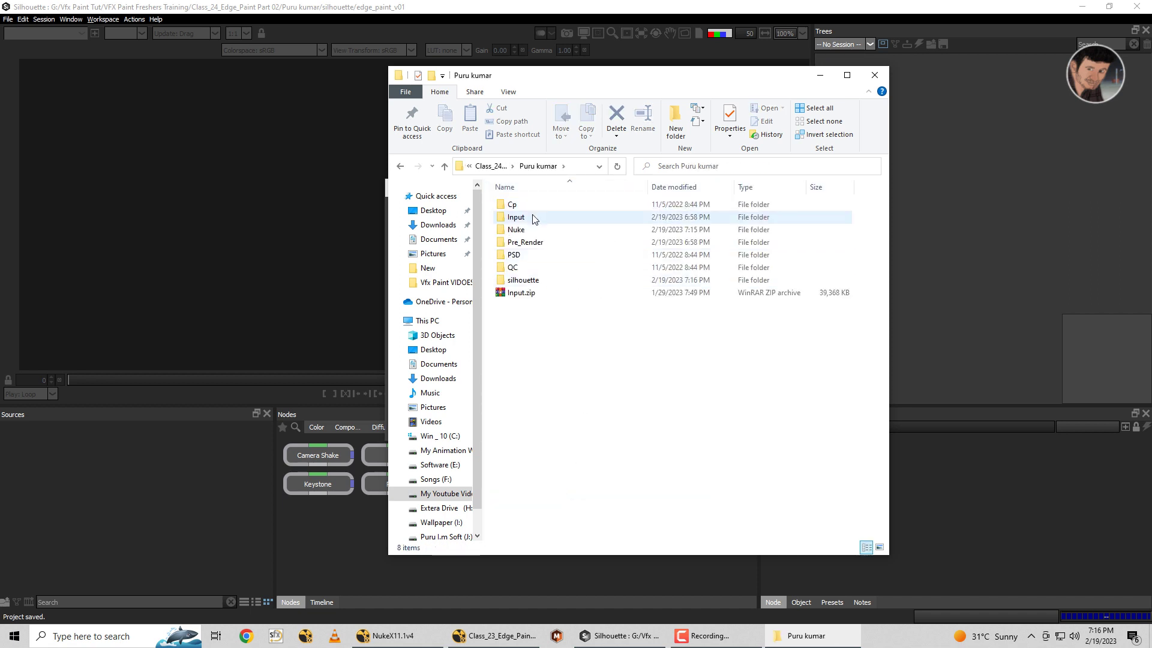
double_click(525, 242)
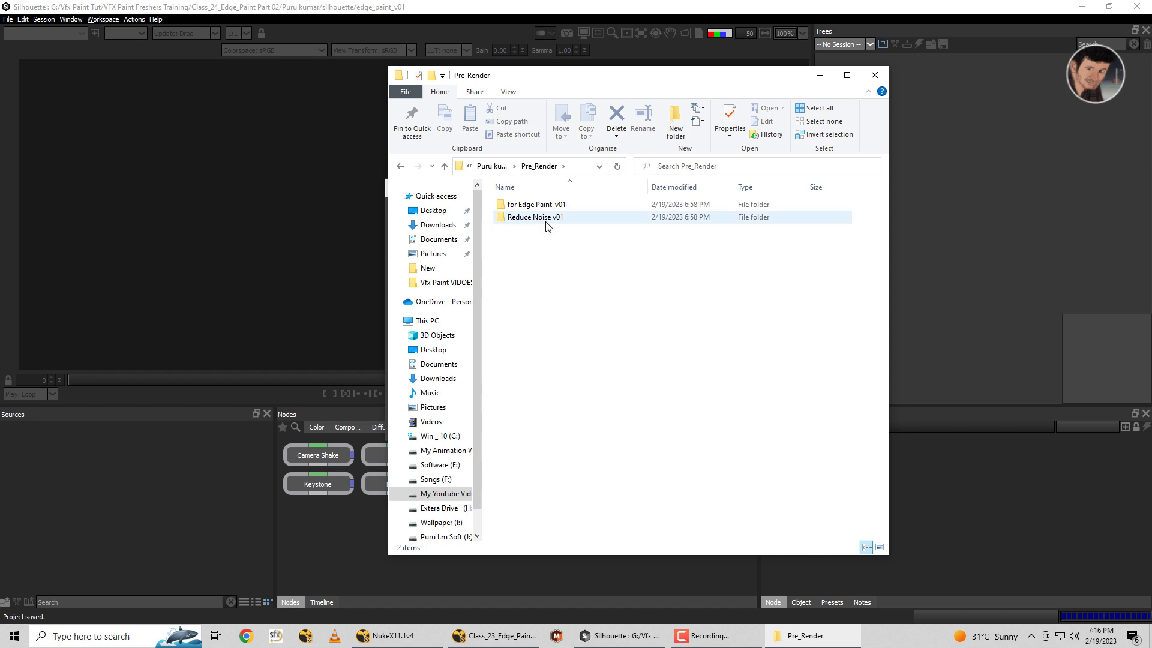
double_click(544, 220)
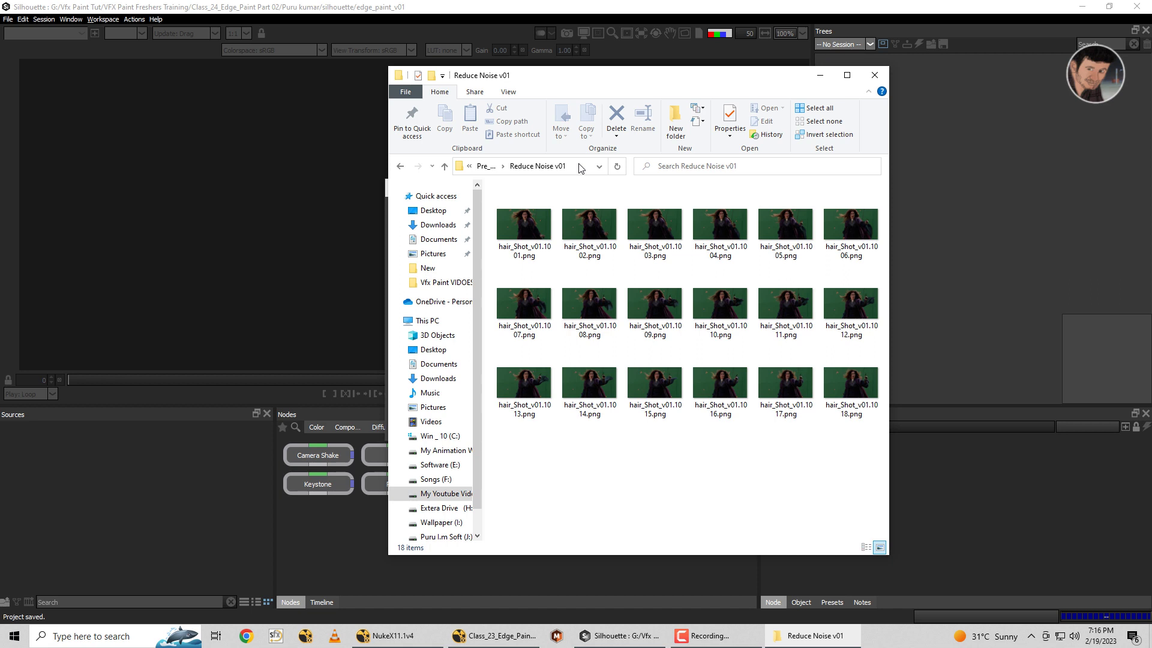
click(581, 168)
Import the hair_Shot_v01 PNG sequence from the Reduce Noise v01 folder.
click(206, 462)
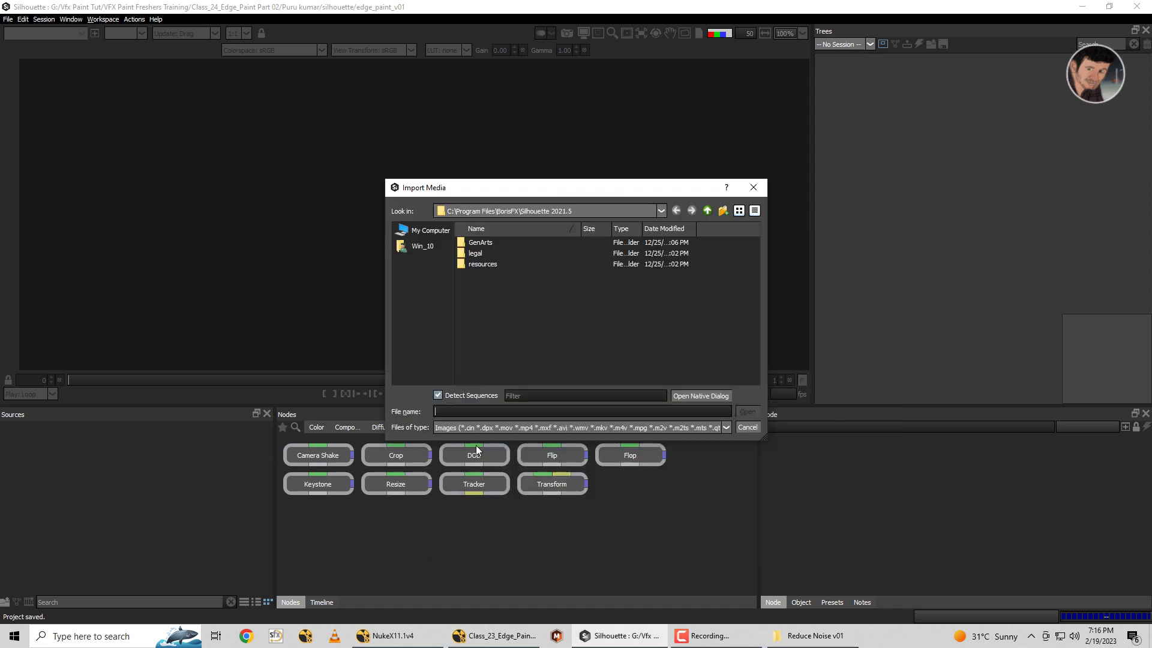
key(ctrl+v)
click(742, 414)
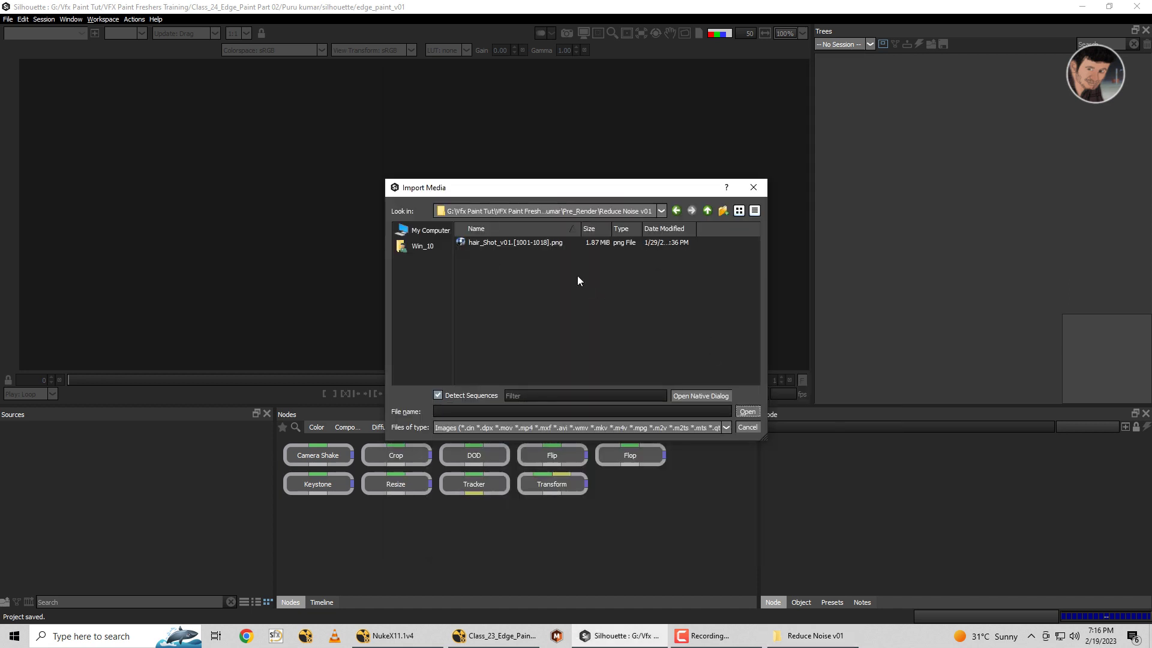
double_click(554, 243)
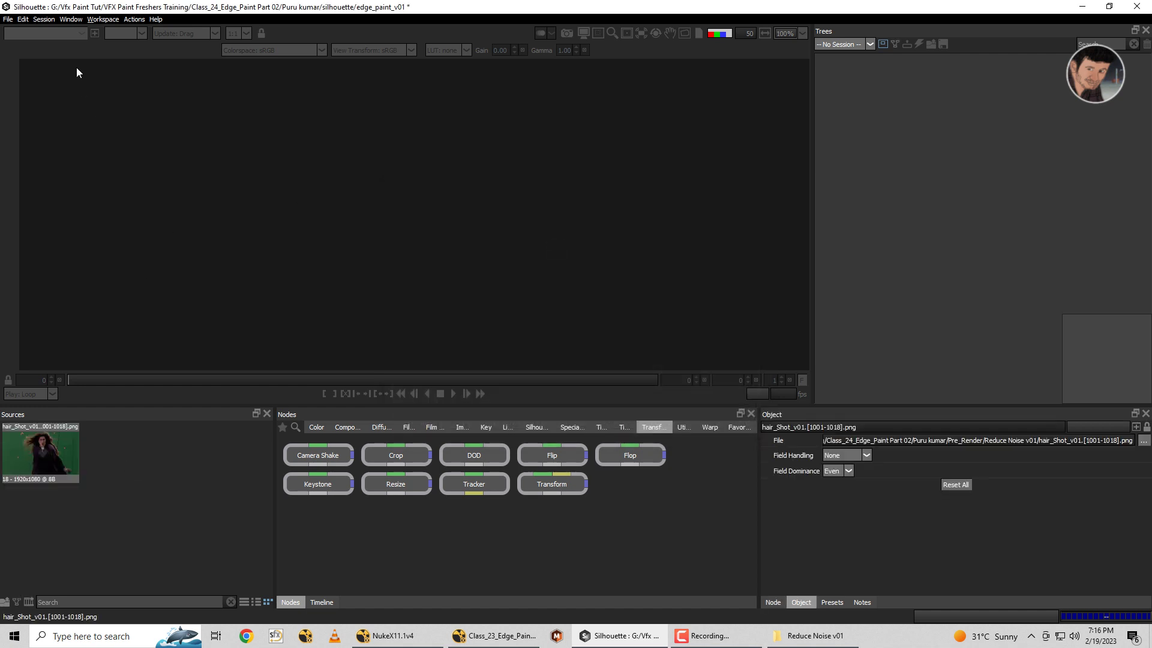
Import the for Edge Paint_v01 PNG sequence from the Pre_Render folder.
double_click(174, 477)
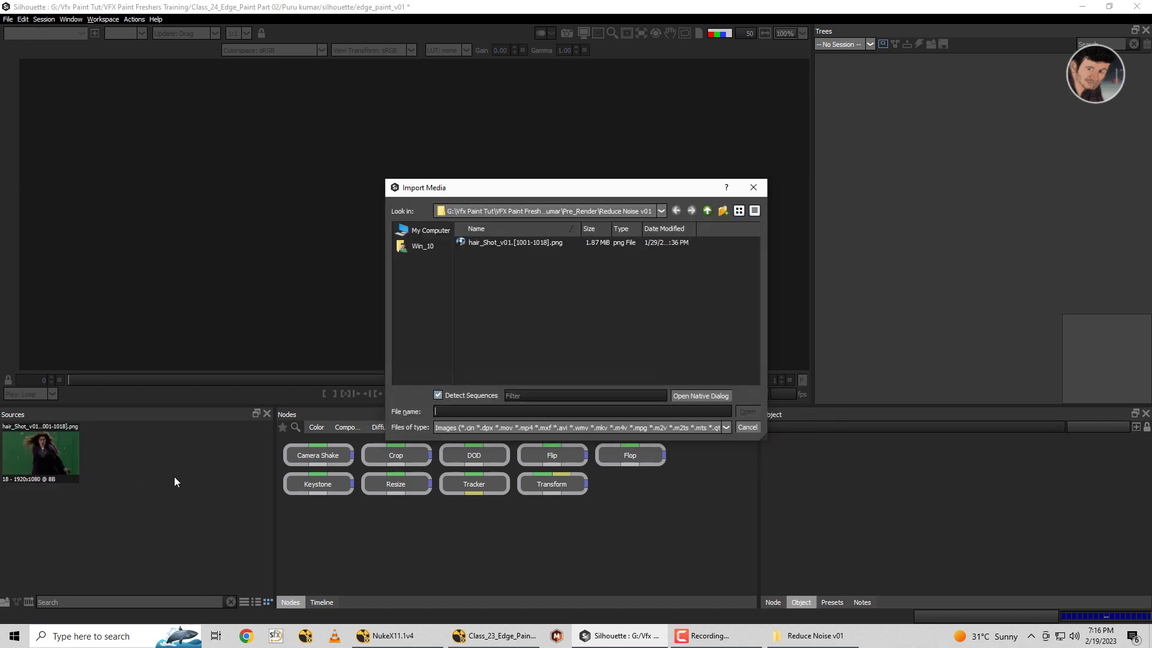
click(707, 211)
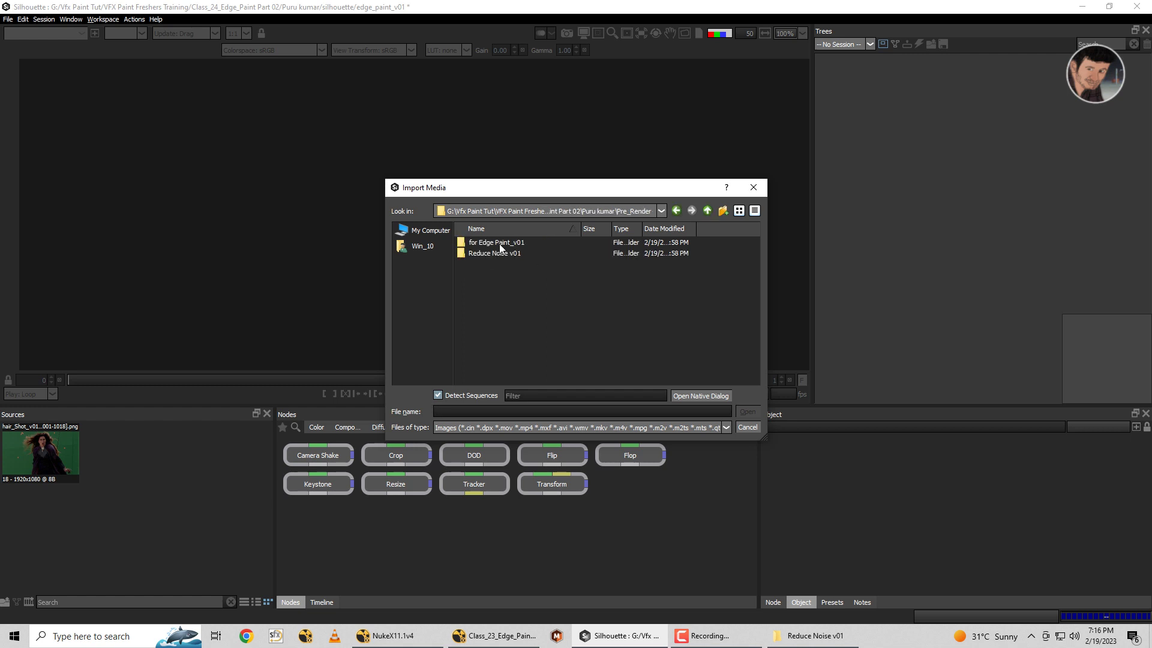
click(476, 246)
double_click(477, 246)
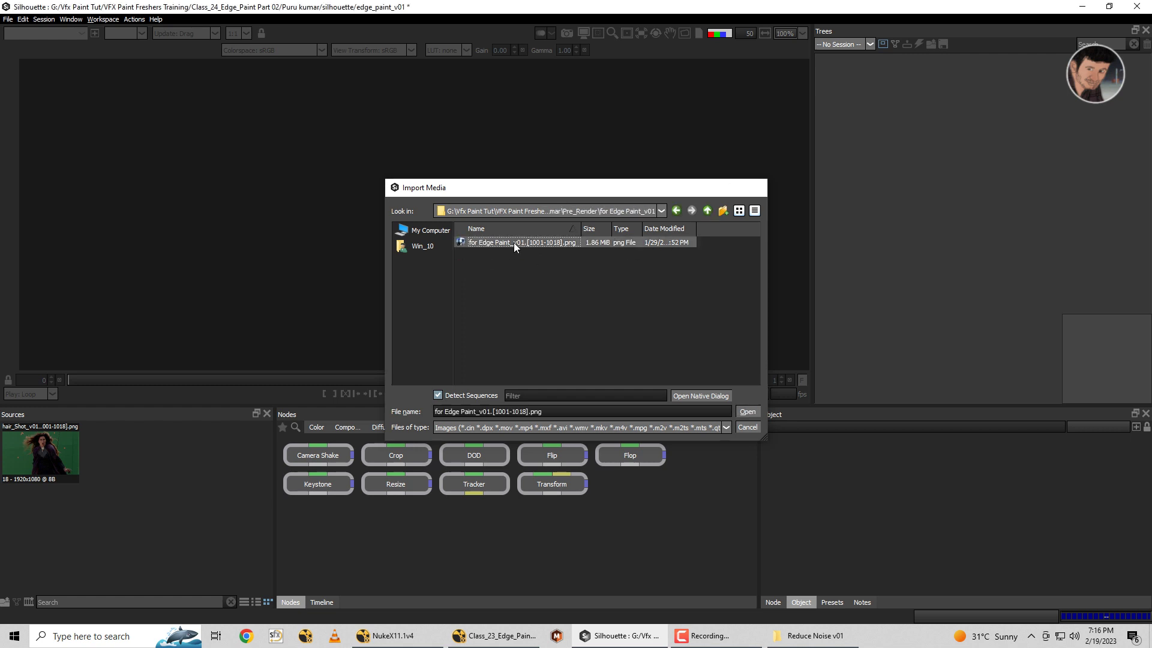
double_click(513, 243)
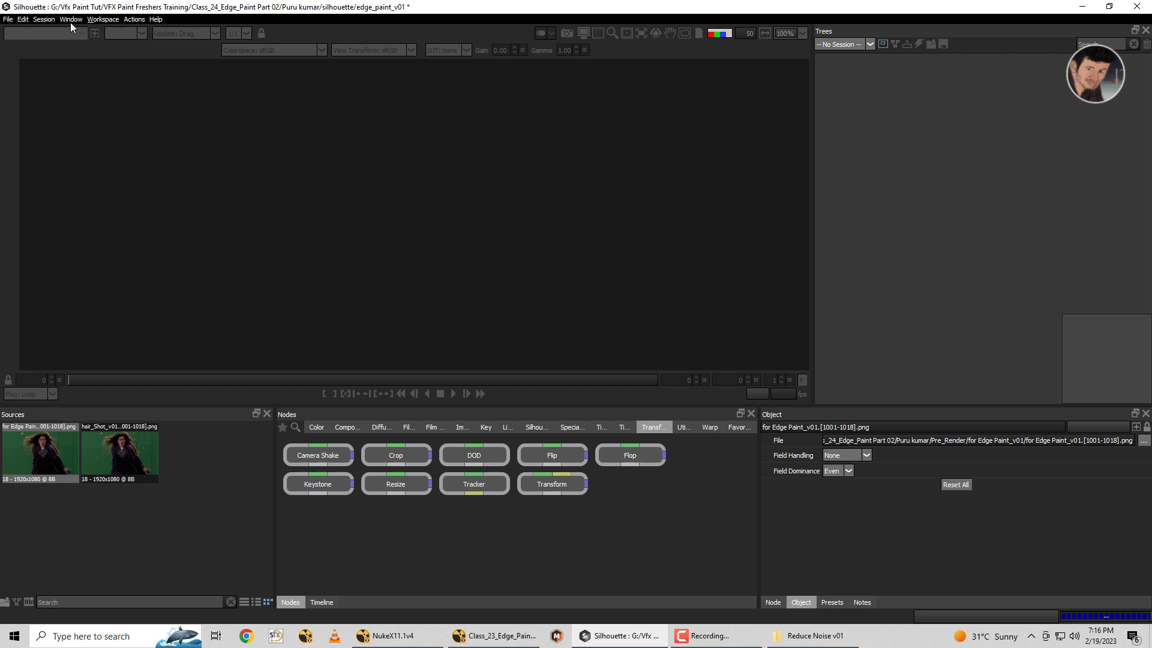
Create a new session with the default HDTV 1080, 24 fps settings.
click(51, 20)
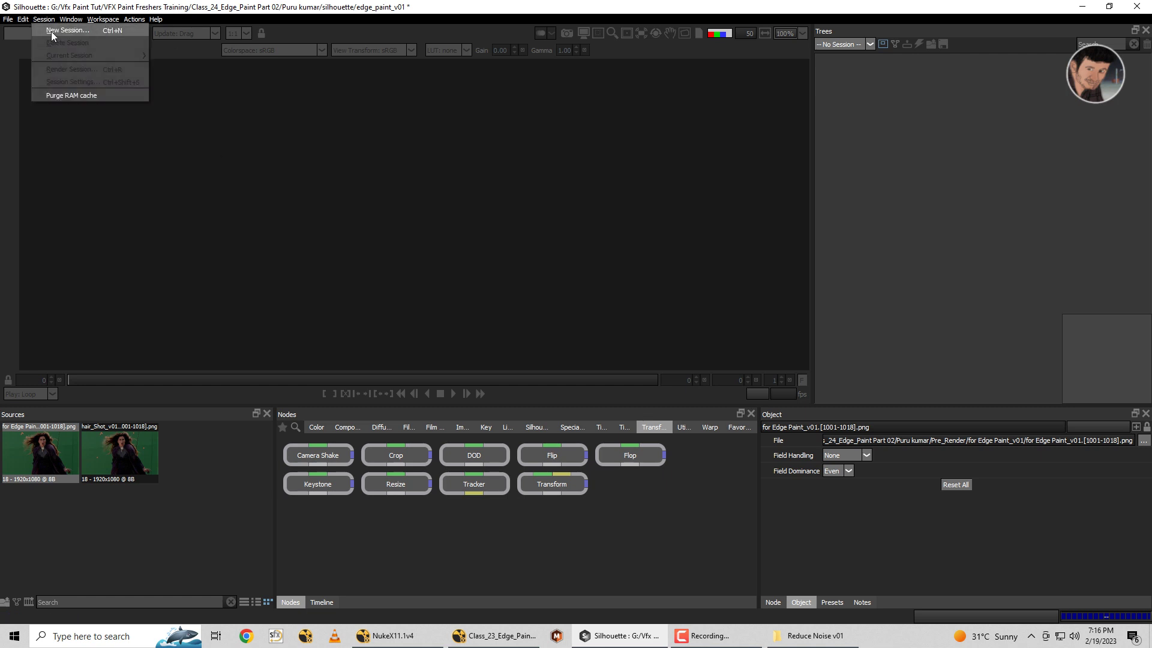
click(52, 31)
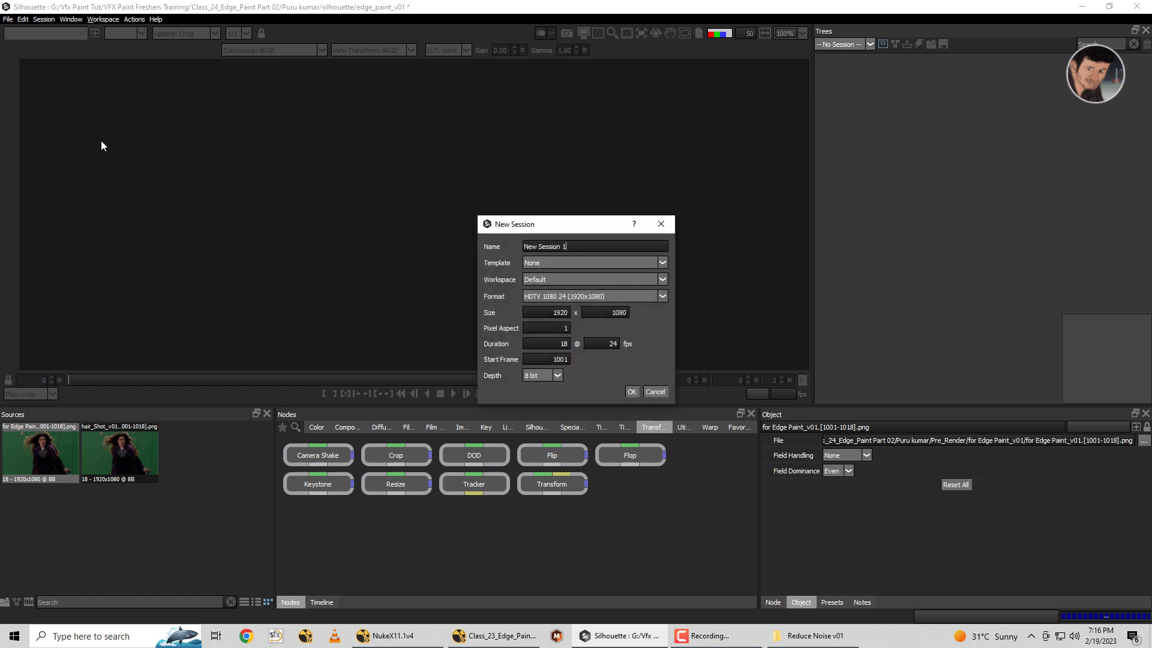
click(632, 391)
Place both PNG sequences as source nodes in the tree and arrange them.
scroll(503, 219, down, 3)
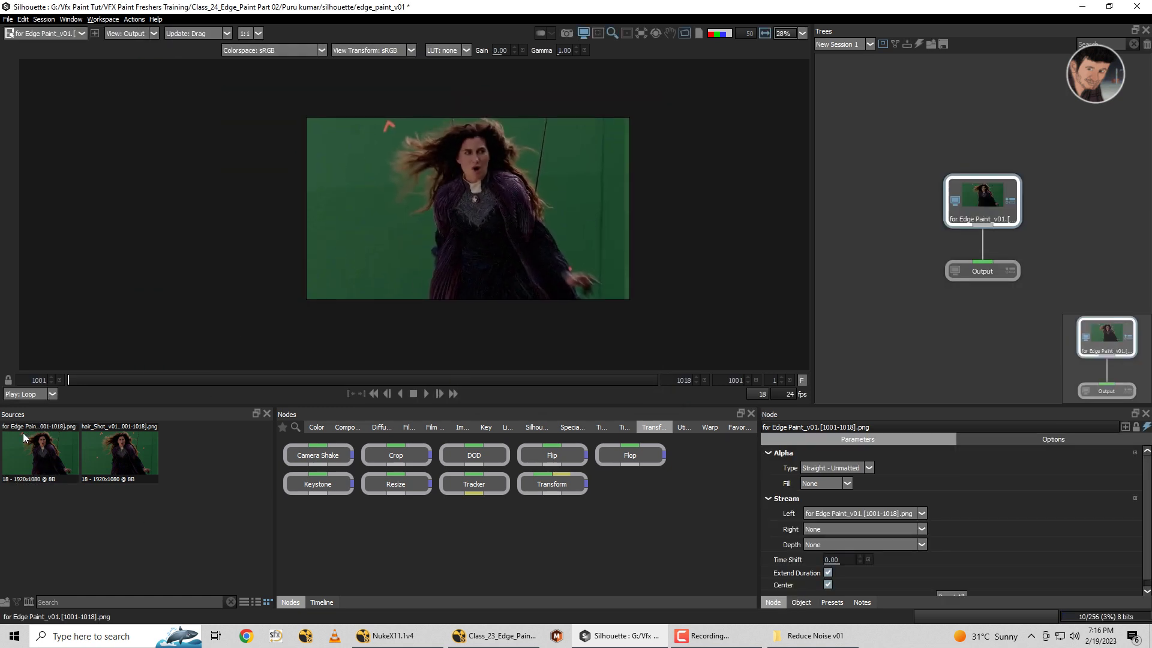
mouse_move(45, 455)
mouse_down()
mouse_move(1092, 208)
mouse_move(1053, 212)
mouse_up()
drag(936, 204, 993, 180)
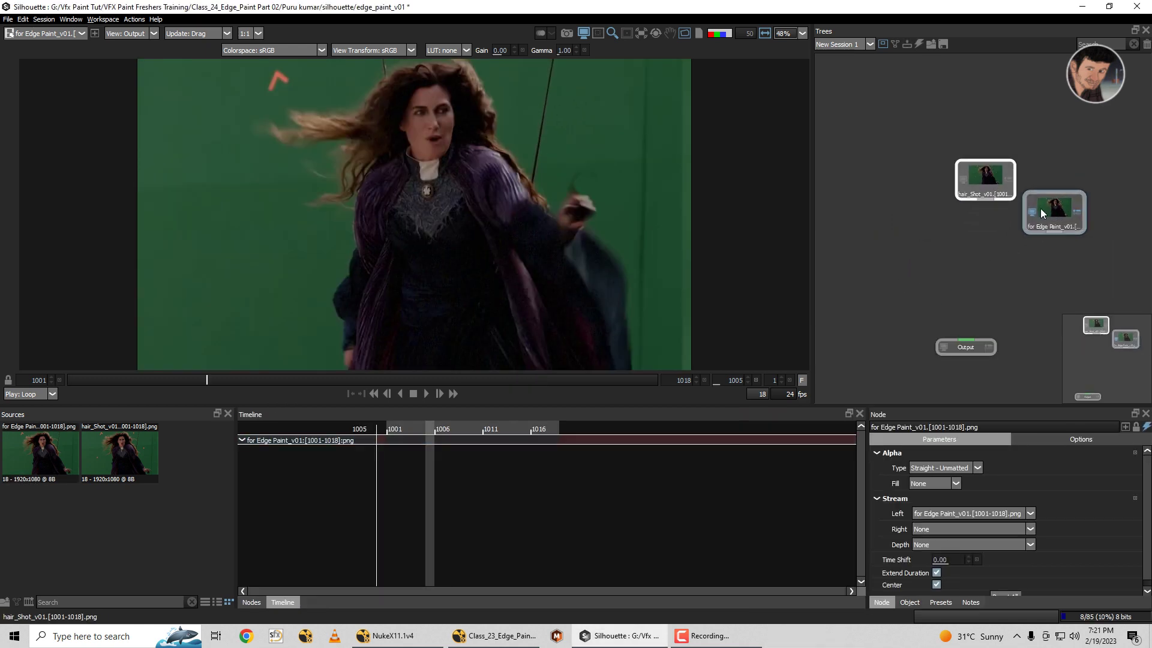
drag(1043, 213, 906, 222)
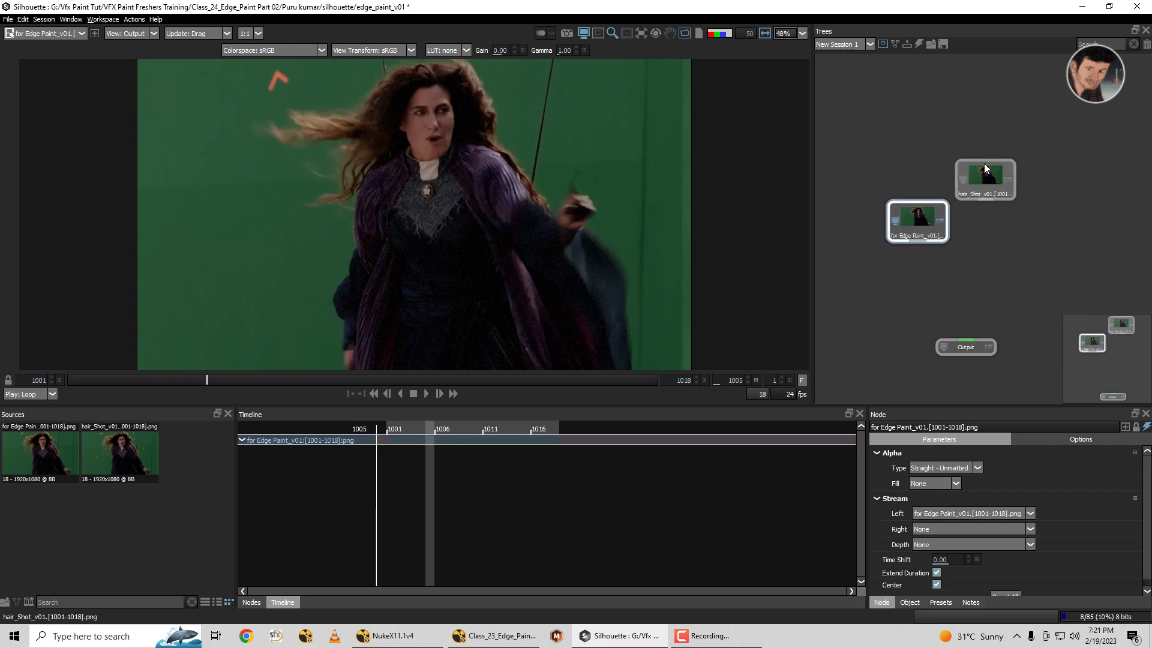
Connect the for Edge Paint source node to the Output node.
drag(984, 168, 1024, 177)
drag(933, 221, 942, 218)
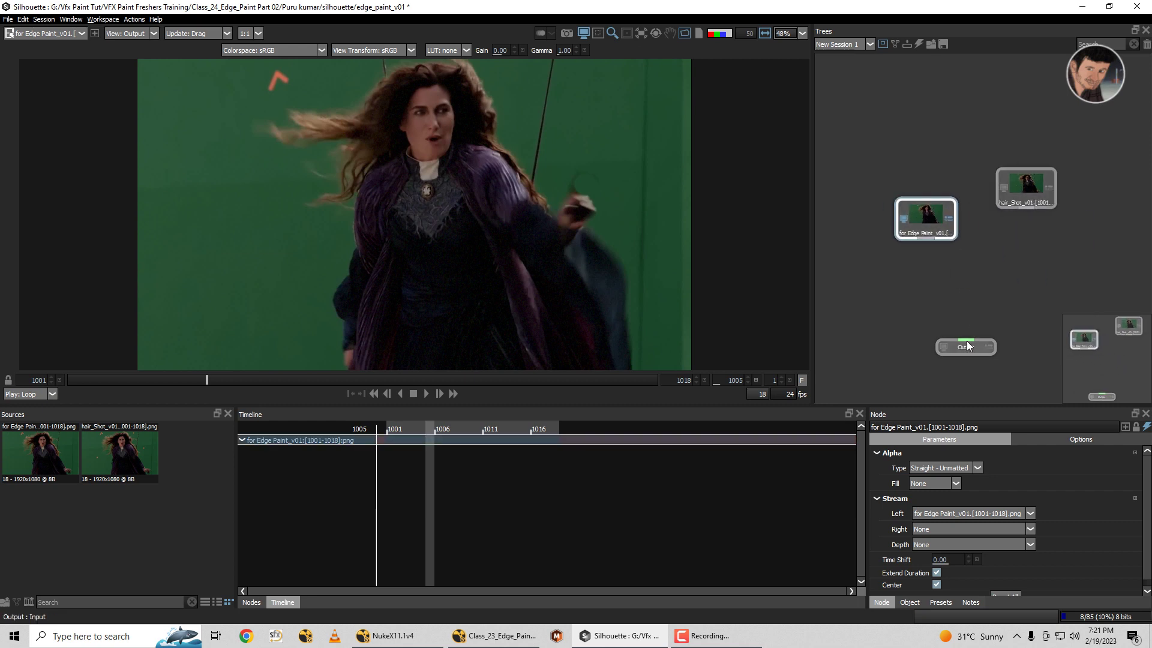
drag(966, 340, 926, 239)
click(912, 272)
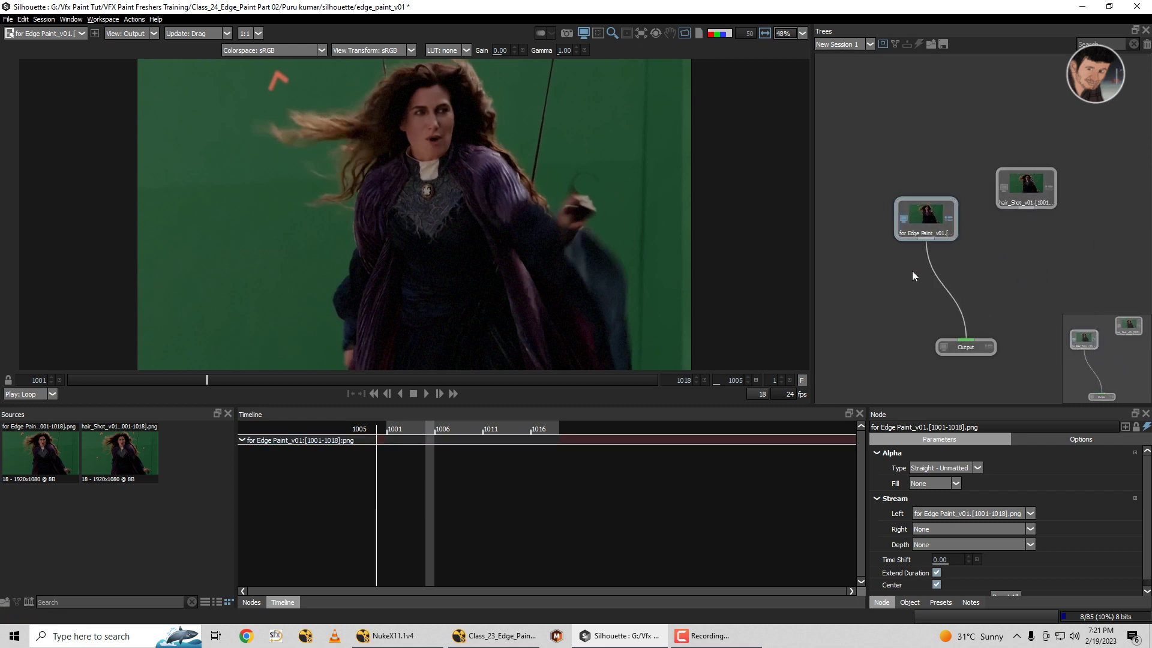
Insert a Paint node before Output and wire hair_Shot into its second input.
click(251, 602)
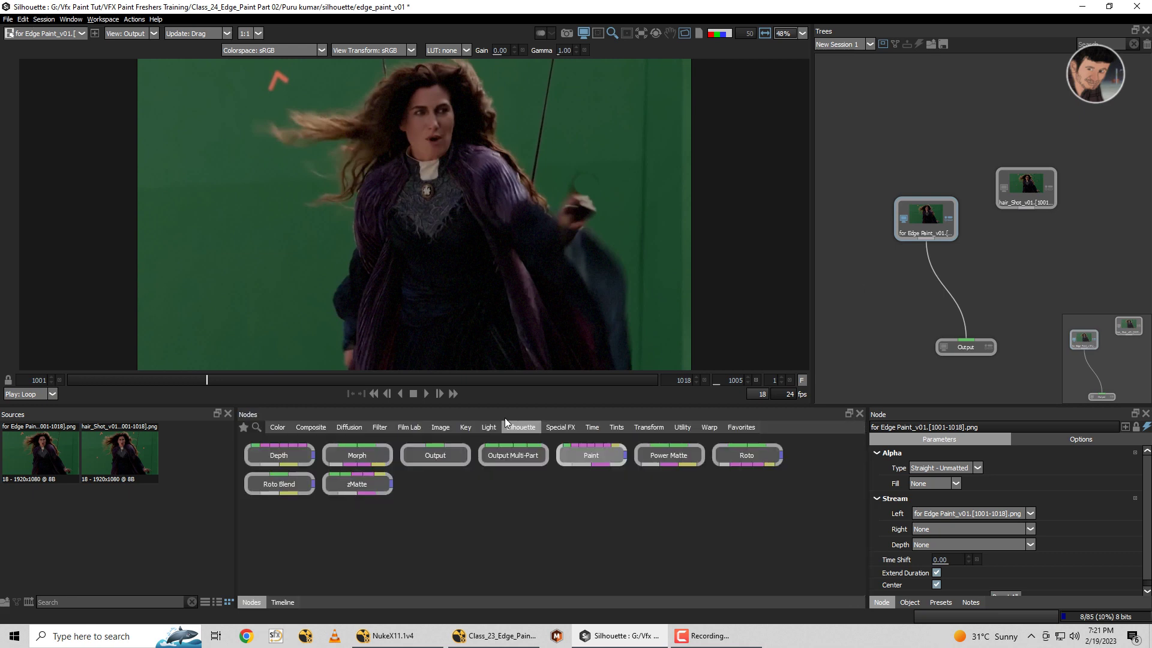
mouse_move(582, 460)
mouse_down()
mouse_move(977, 262)
mouse_move(971, 284)
mouse_up()
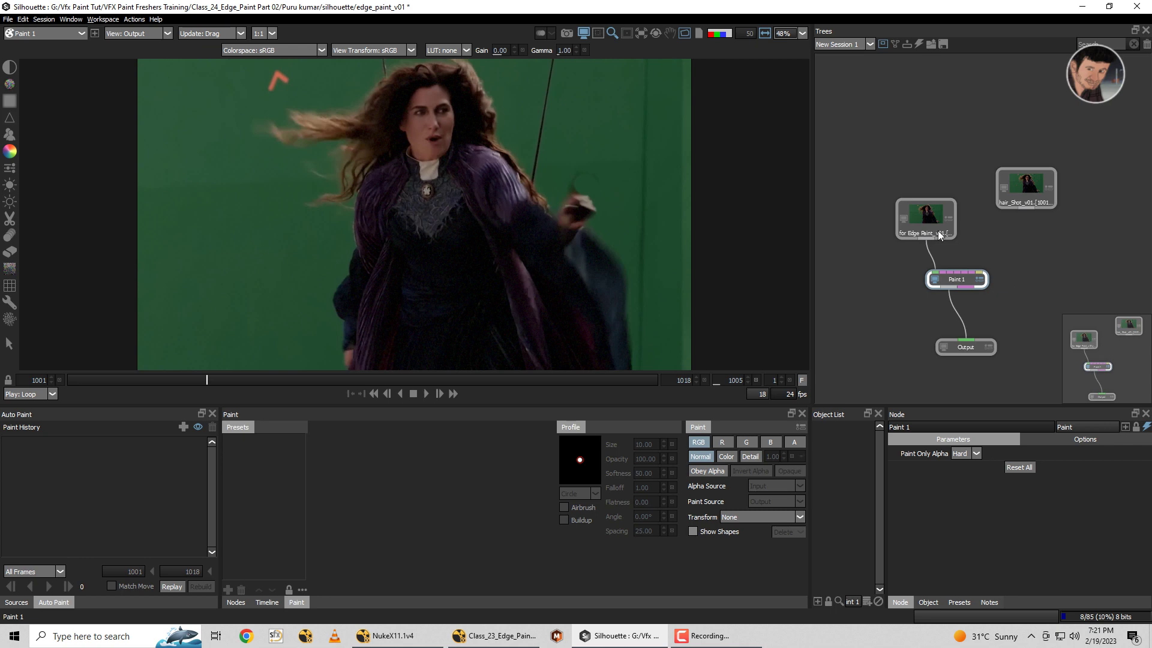
drag(930, 197, 928, 171)
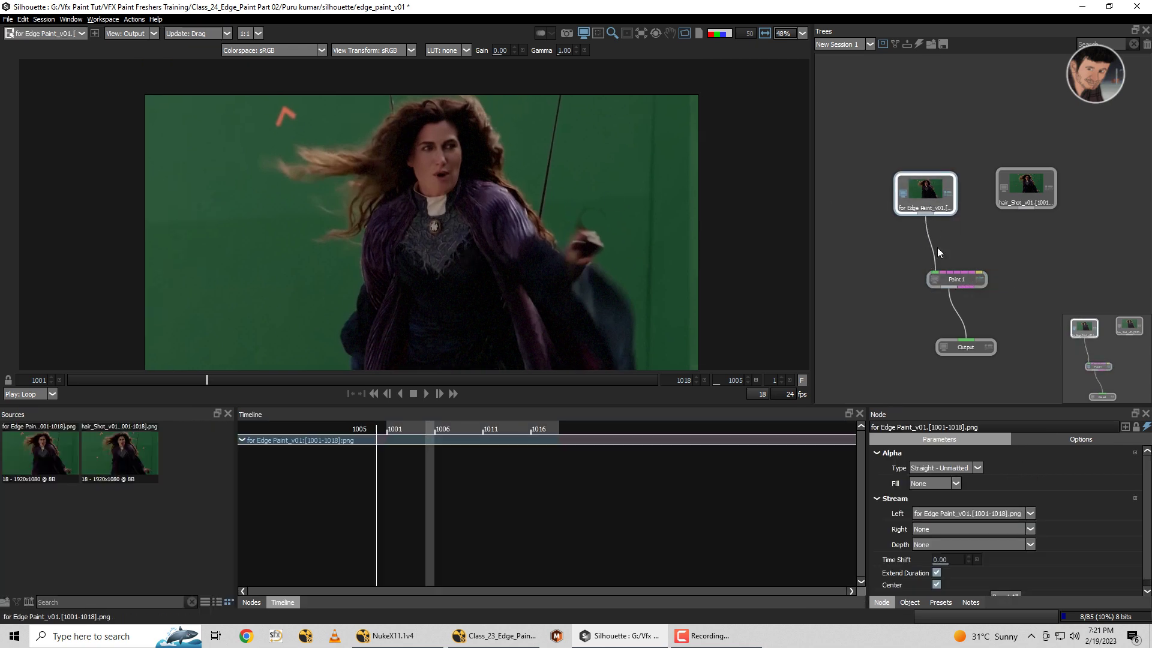
drag(943, 272, 1024, 207)
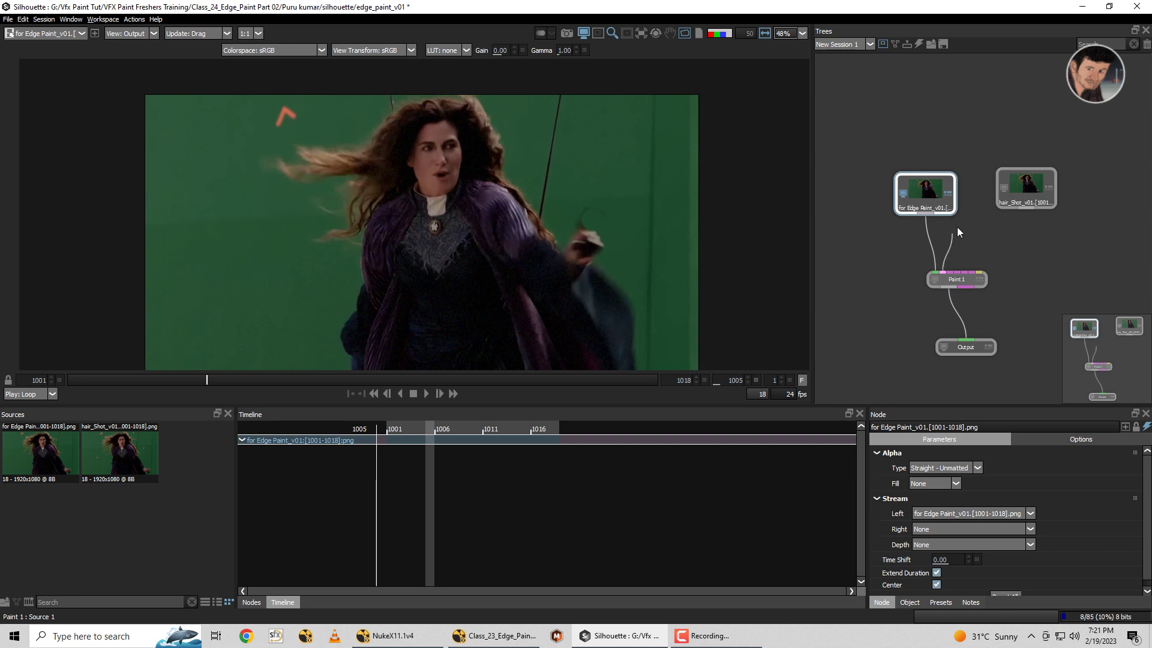
click(1035, 189)
click(935, 193)
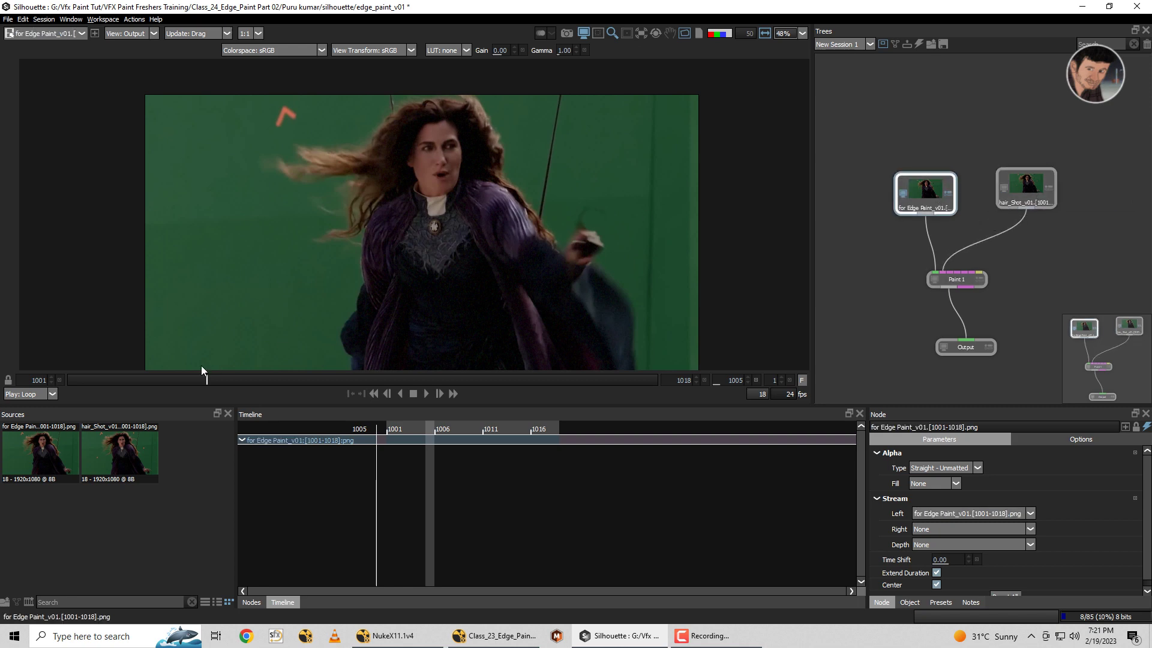
Return to frame 1001 and enlarge the image viewing area.
mouse_move(192, 380)
mouse_down()
mouse_move(116, 392)
mouse_move(78, 380)
mouse_up()
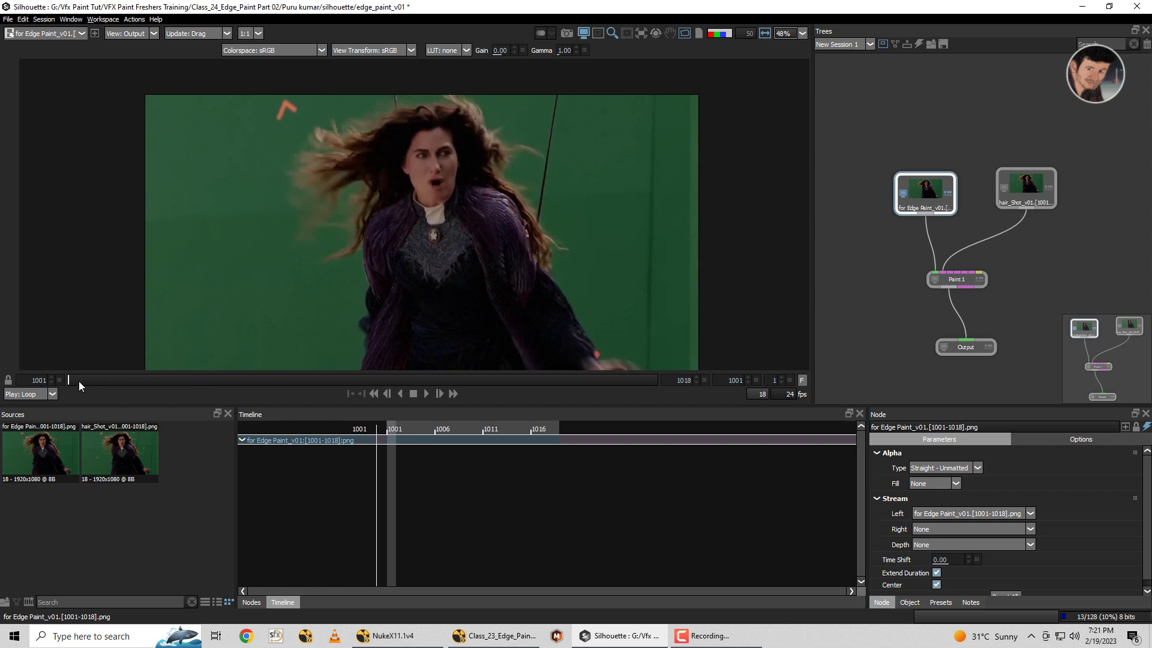
drag(488, 217, 513, 236)
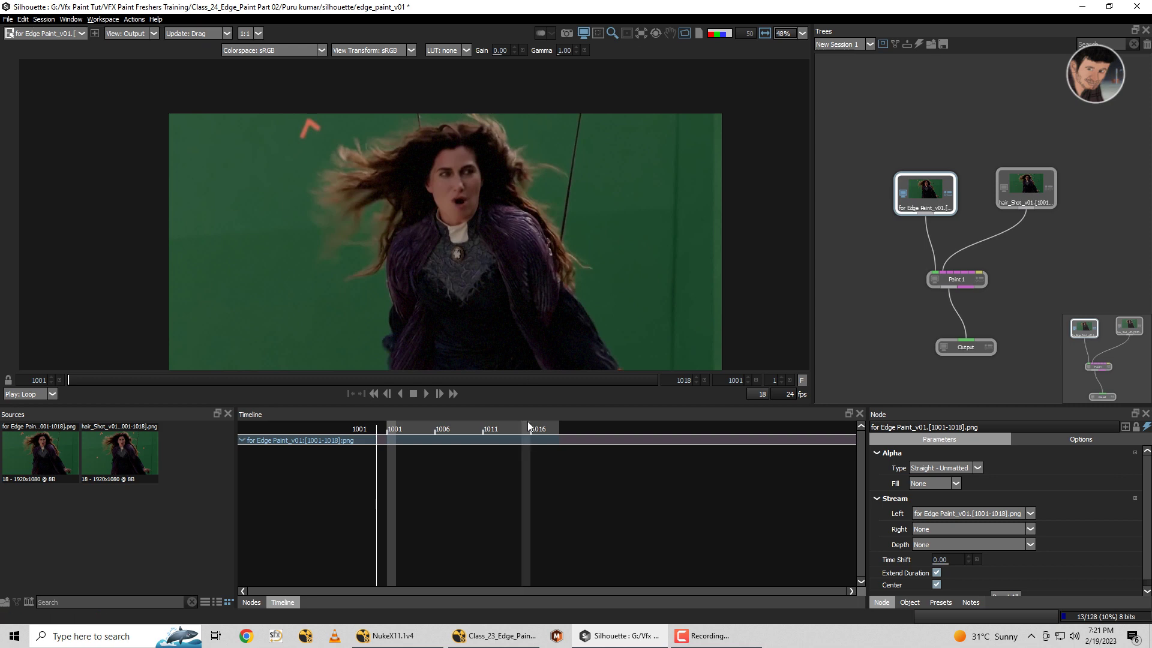
drag(527, 406, 528, 461)
scroll(560, 274, down, 2)
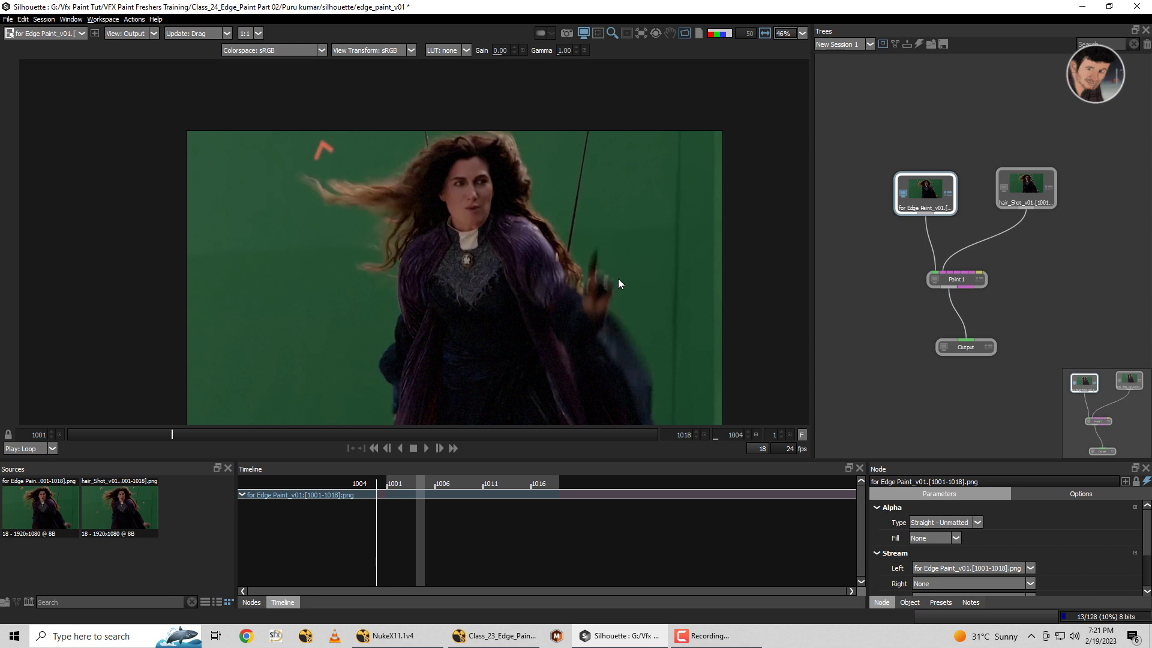
Select Paint 1 with the Clone tool and compare Source 1 against Output over frames 1001–1005.
click(956, 277)
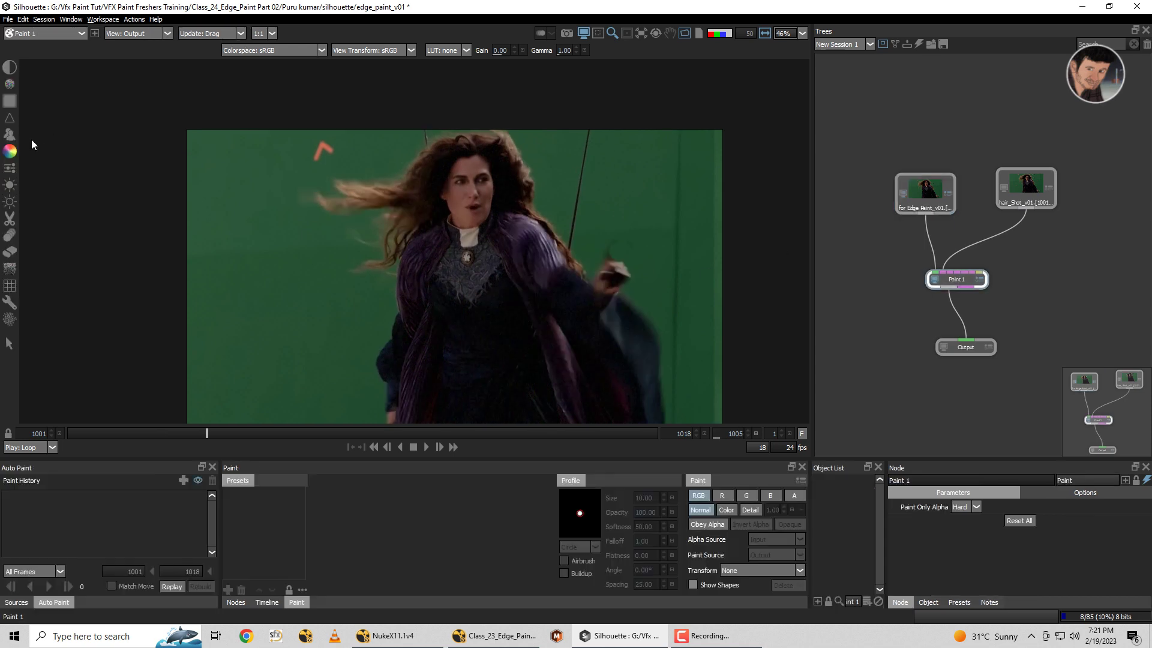
click(9, 134)
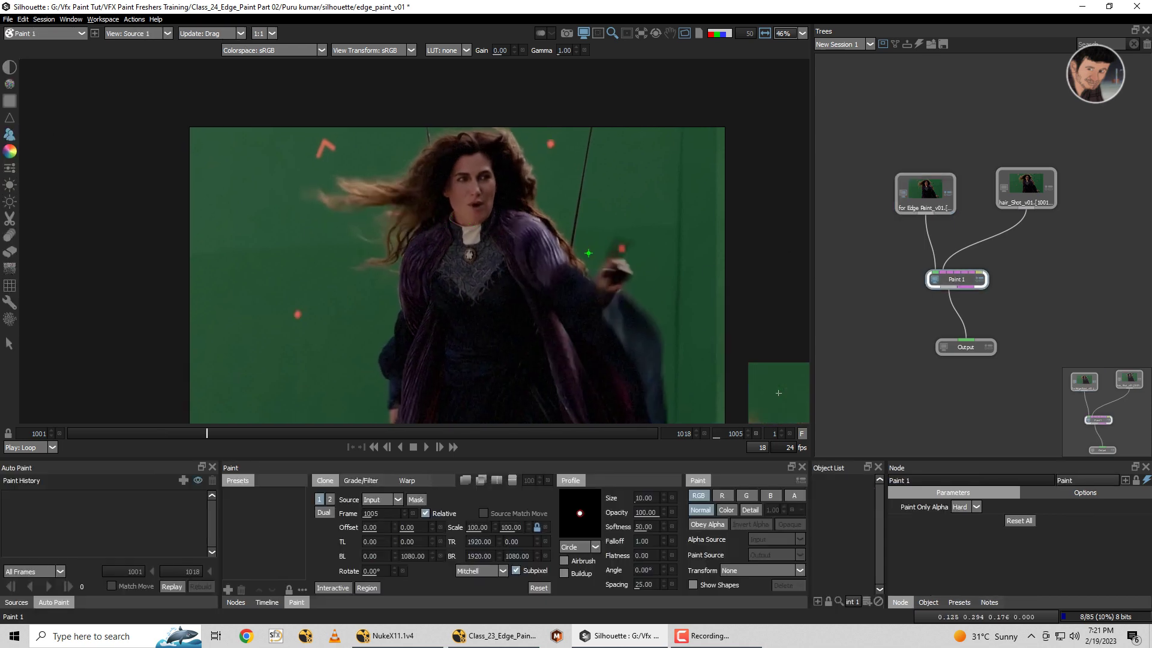
key(i)
key(1)
key(o)
key(Left)
key(Left)
key(Left)
key(Left)
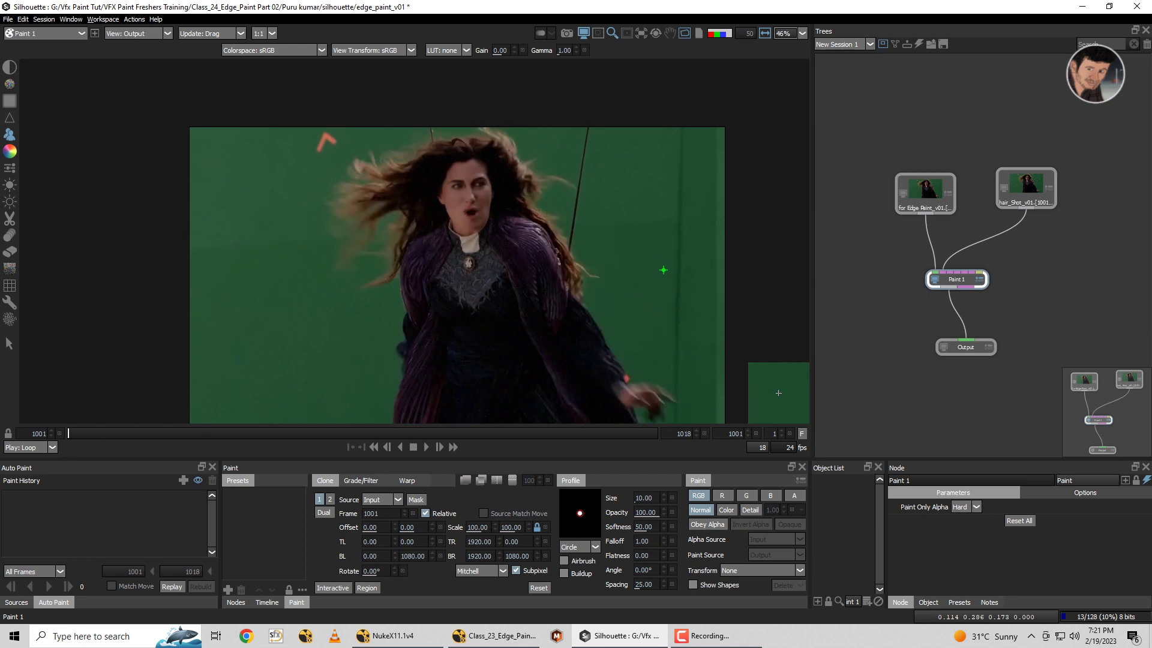
key(Right)
key(Right)
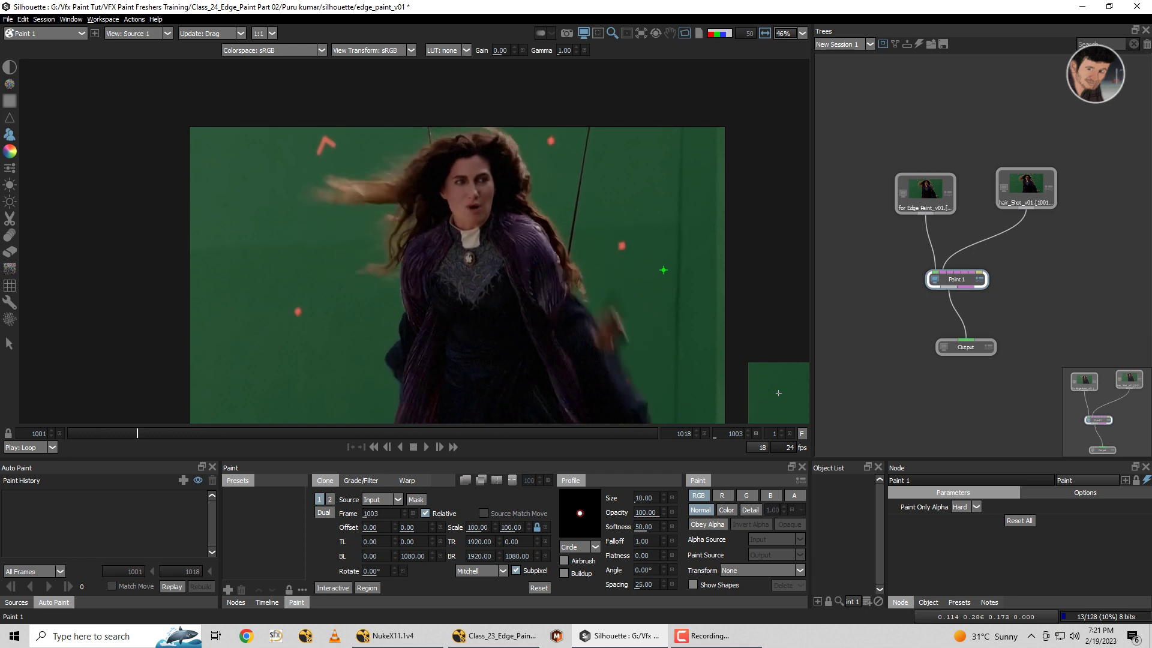
key(Right)
key(1)
key(Right)
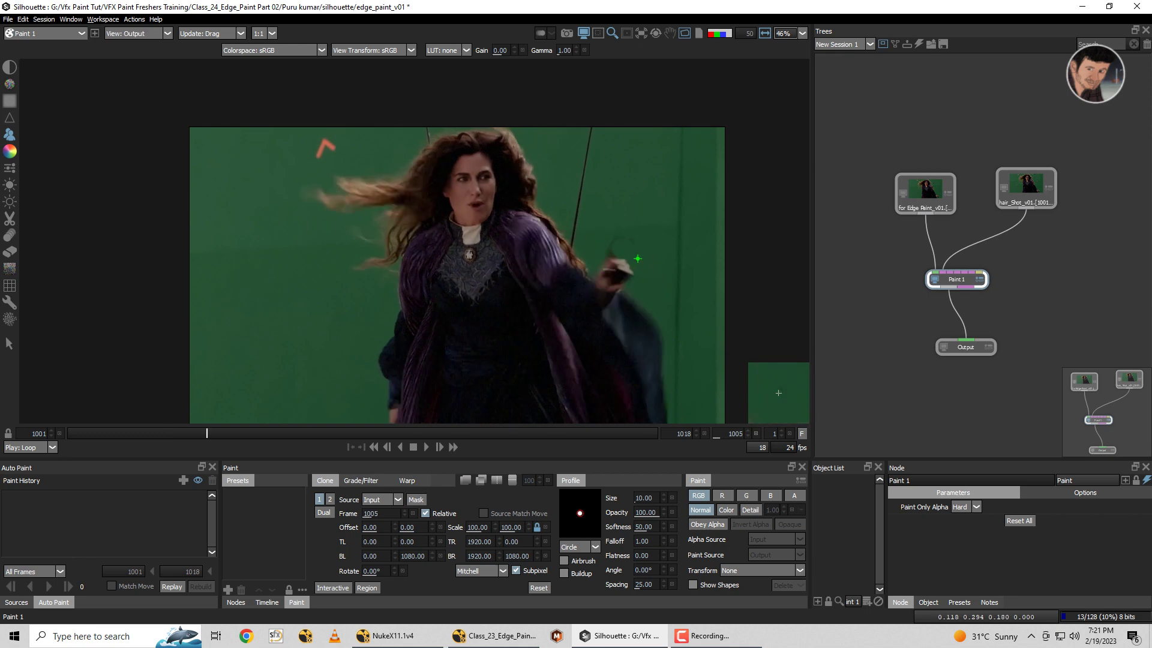
key(1)
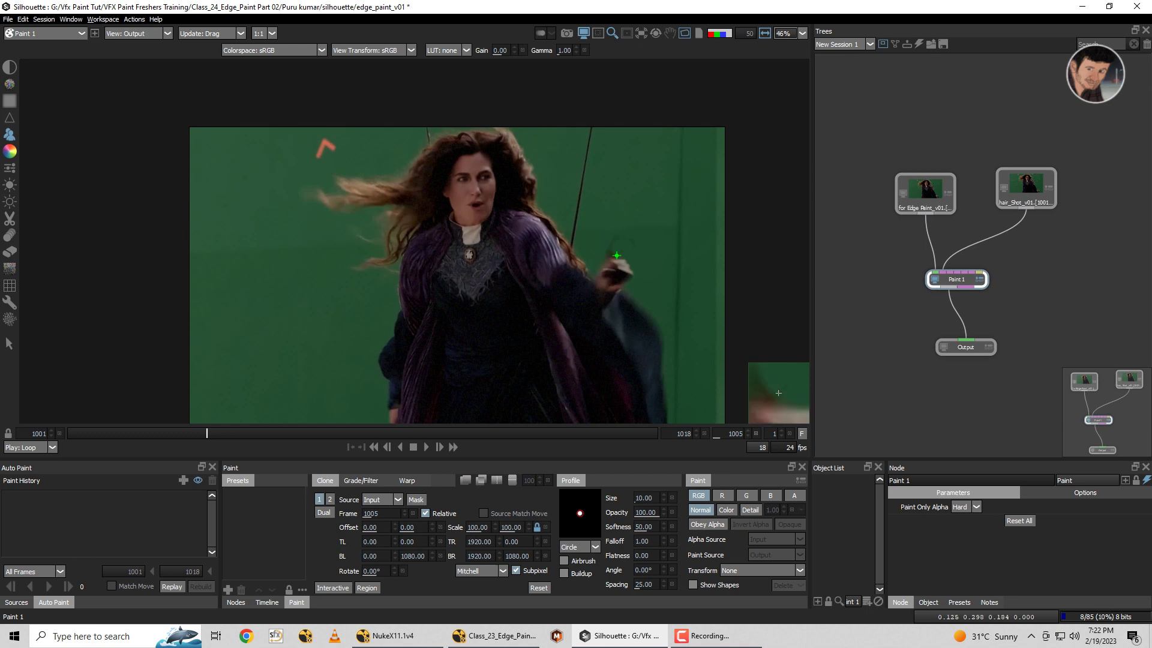
Enlarge the clone brush to 93.90 and clone over the green screen near the hand.
drag(618, 261, 649, 266)
scroll(649, 265, up, 2)
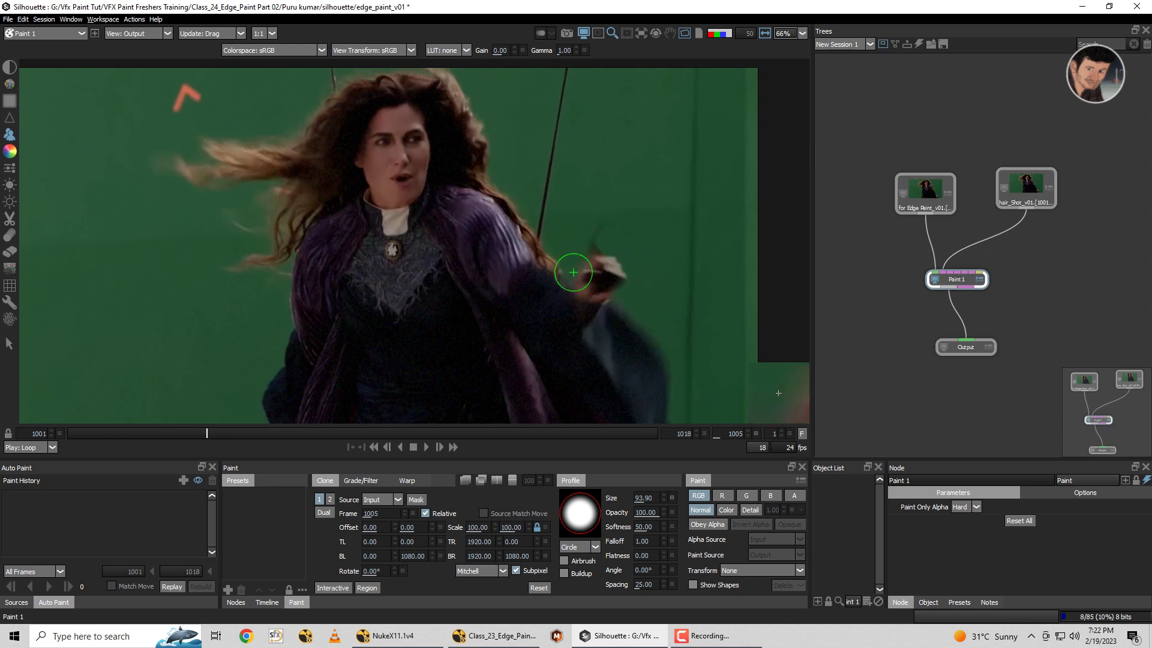
mouse_move(648, 226)
mouse_down()
mouse_move(603, 246)
mouse_move(615, 234)
mouse_up()
click(602, 247)
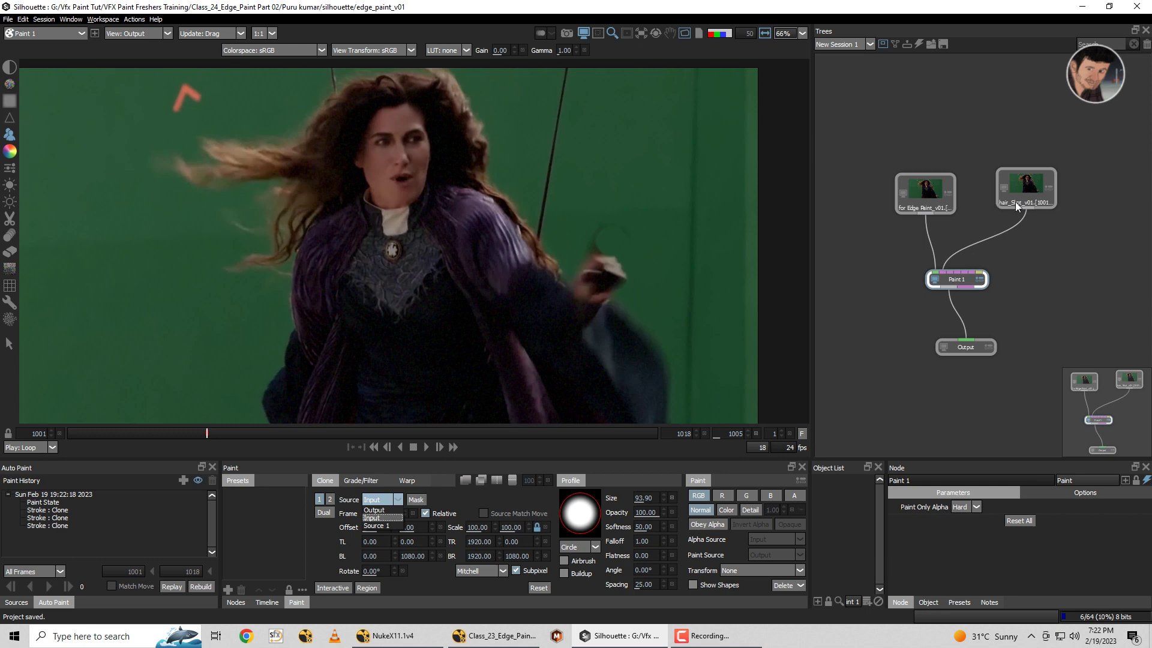
Clone from Source 1 at frame 1005 and paint more strokes near the hand.
click(372, 526)
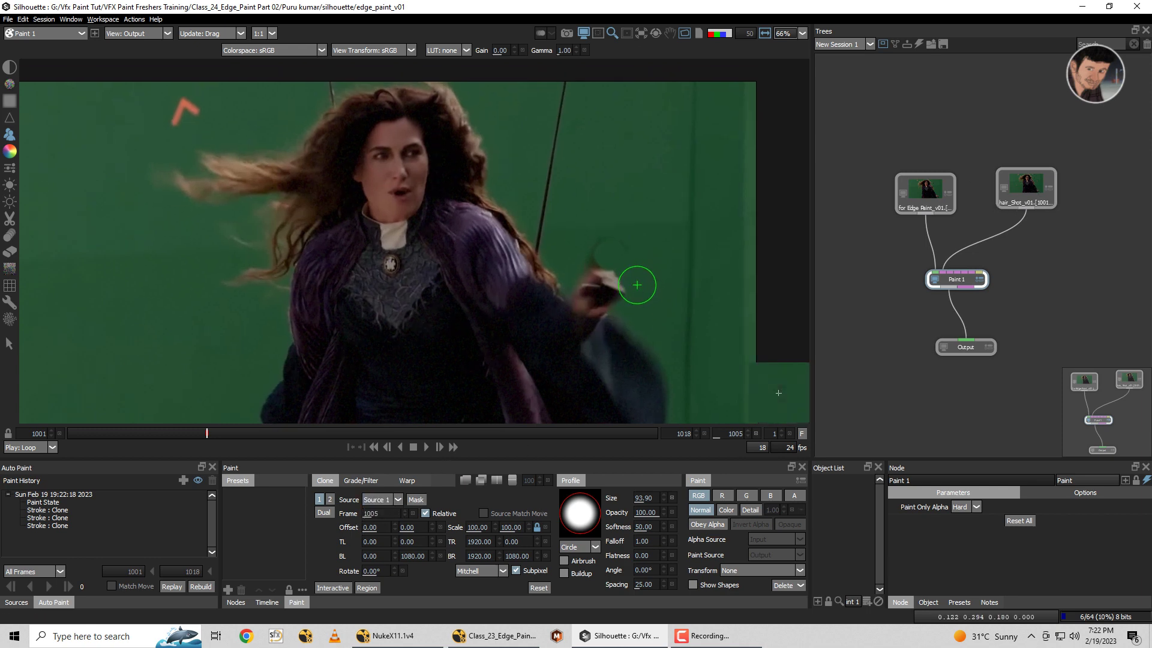
drag(603, 268, 597, 250)
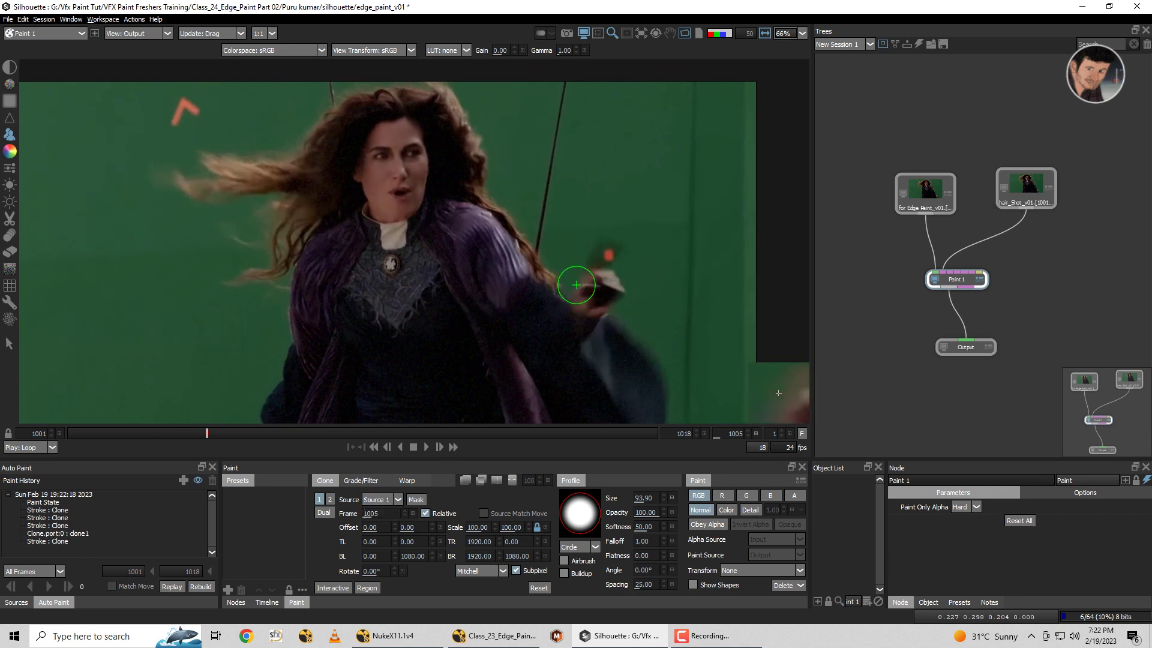
click(597, 265)
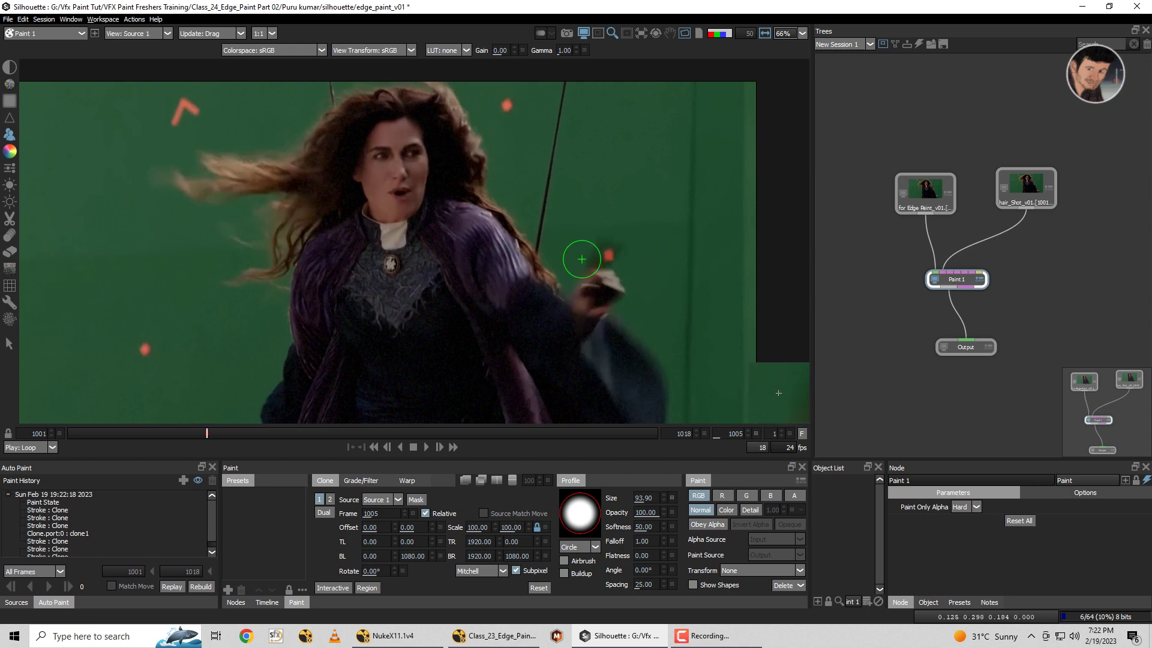
drag(578, 256, 613, 269)
scroll(613, 269, up, 1)
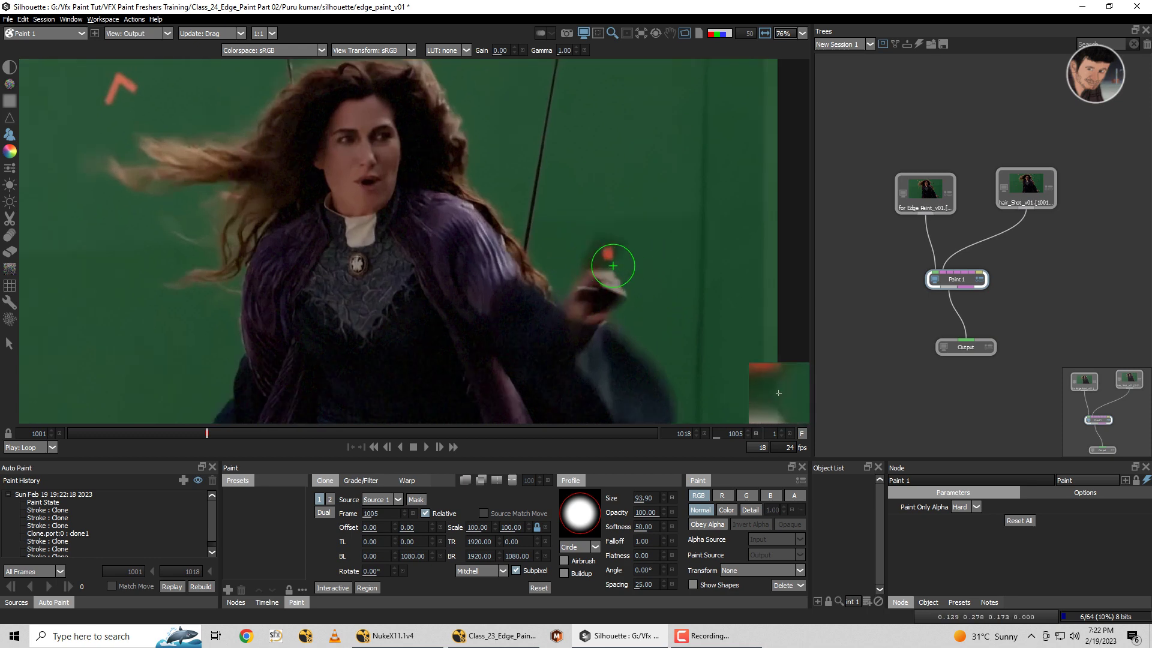
scroll(598, 260, up, 1)
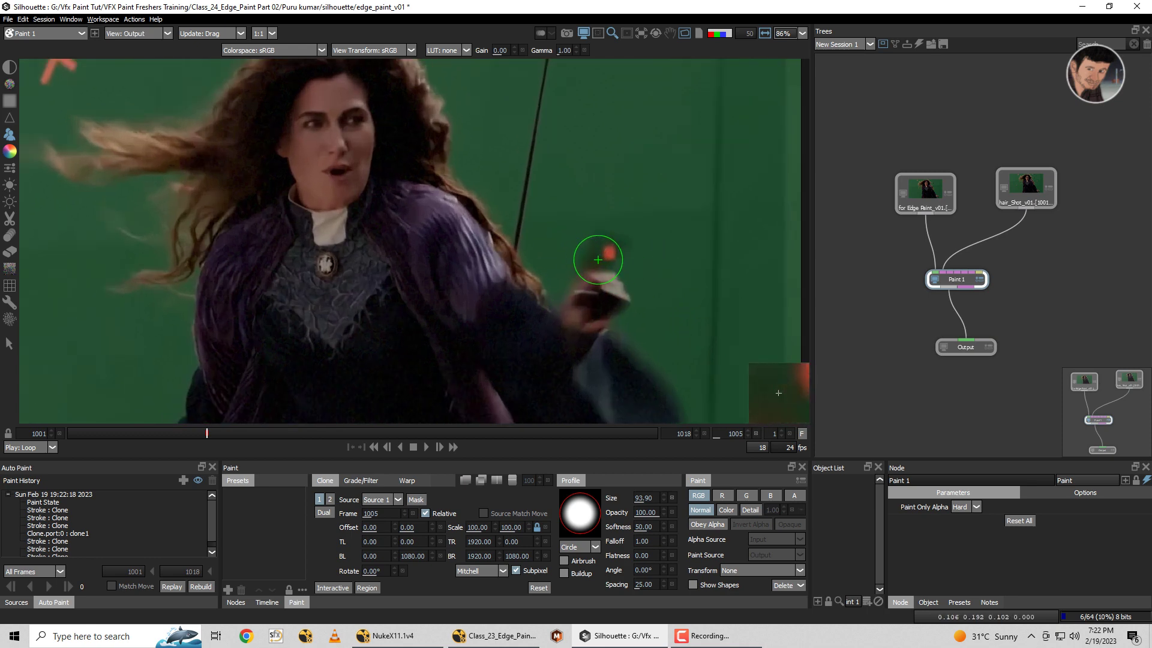
Switch the clone source to Output, shrink the brush to about half, and save the project.
click(387, 499)
click(387, 510)
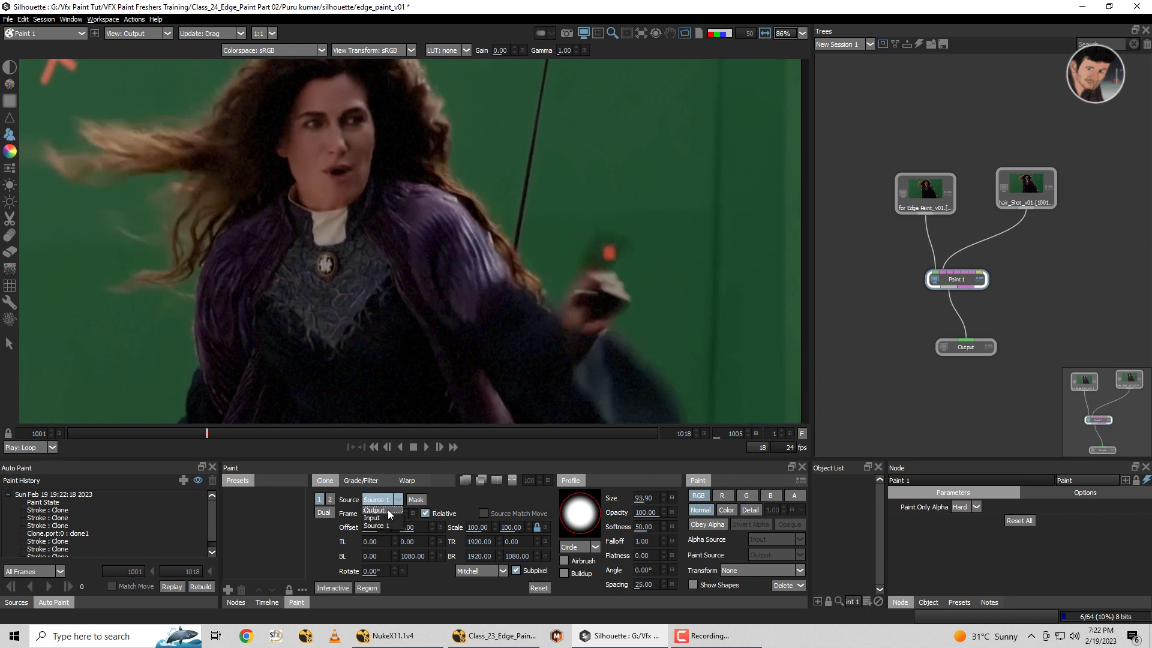
scroll(624, 300, up, 2)
scroll(577, 244, up, 2)
drag(578, 244, 558, 244)
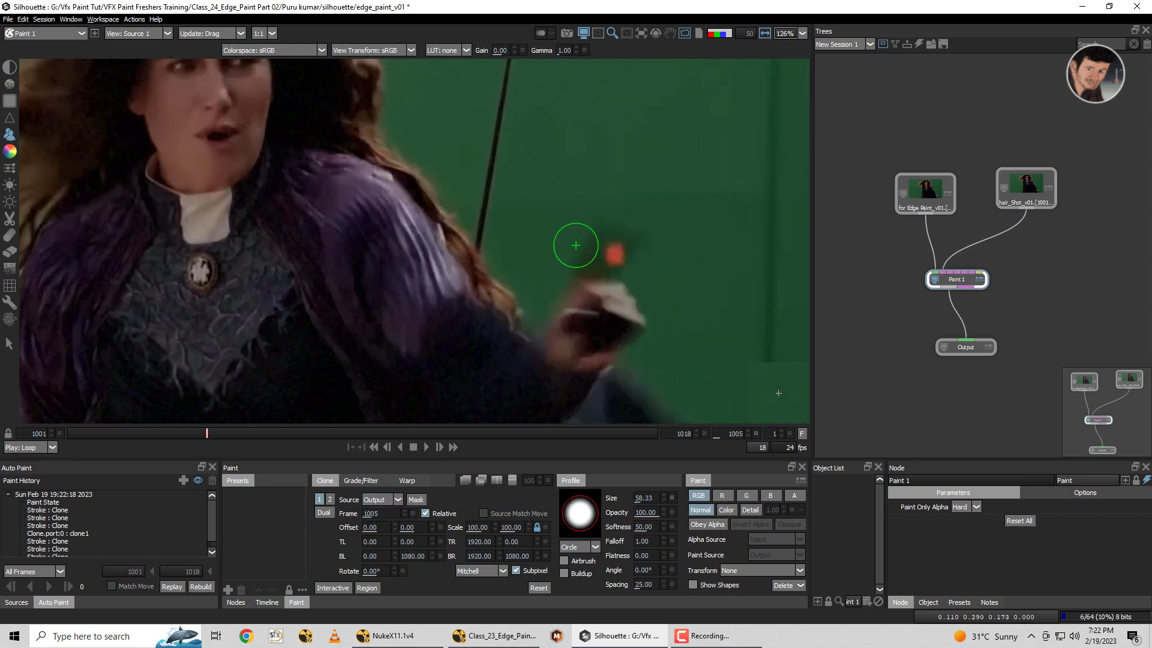
scroll(585, 261, up, 1)
scroll(585, 264, up, 2)
key(ctrl+s)
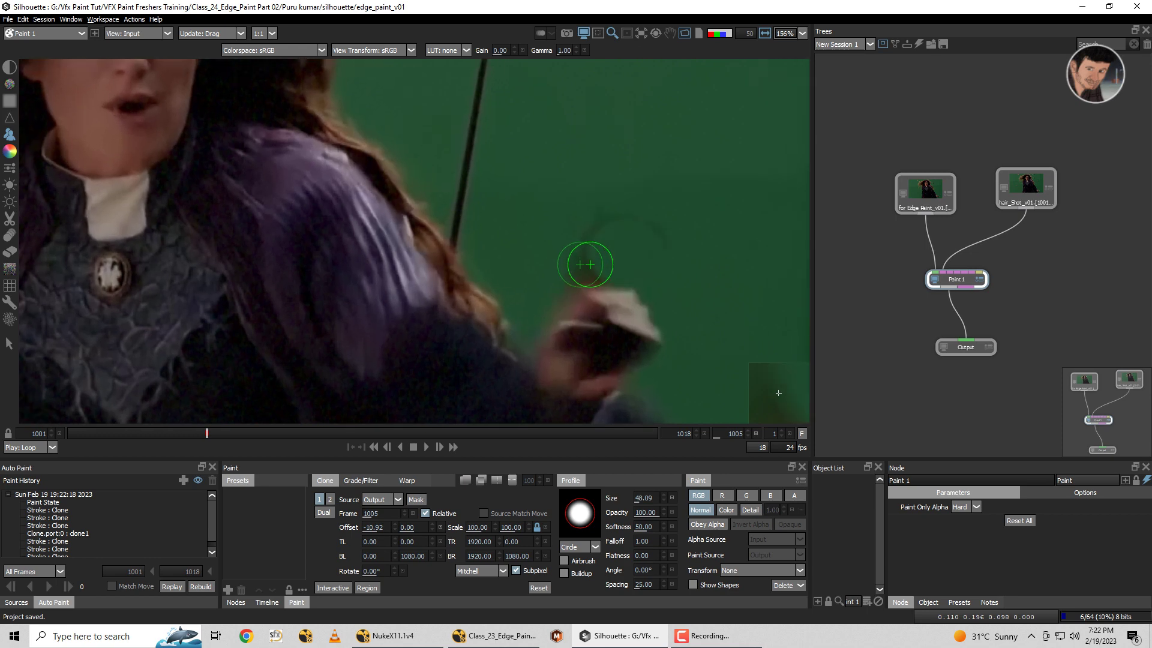
scroll(609, 258, up, 2)
scroll(605, 257, up, 2)
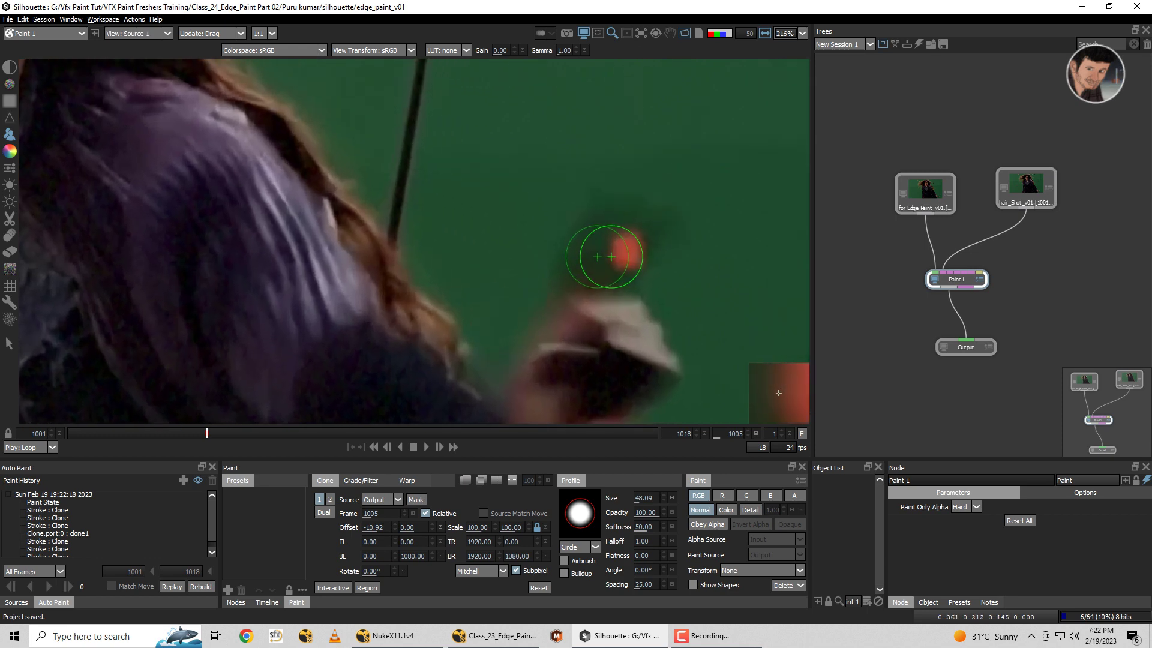
Set clone opacity to 70 and offset the source beside the red marker.
double_click(645, 512)
text(70)
key(Return)
scroll(581, 263, up, 1)
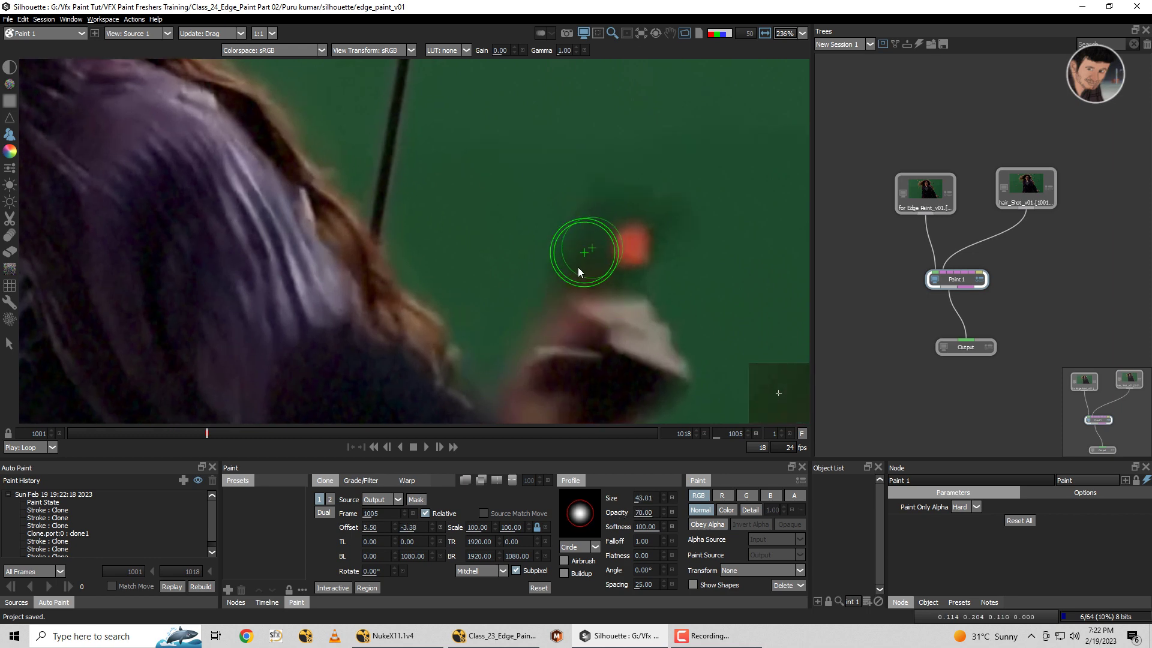
scroll(579, 258, up, 1)
mouse_move(582, 245)
mouse_down()
mouse_move(614, 232)
mouse_move(622, 247)
mouse_up()
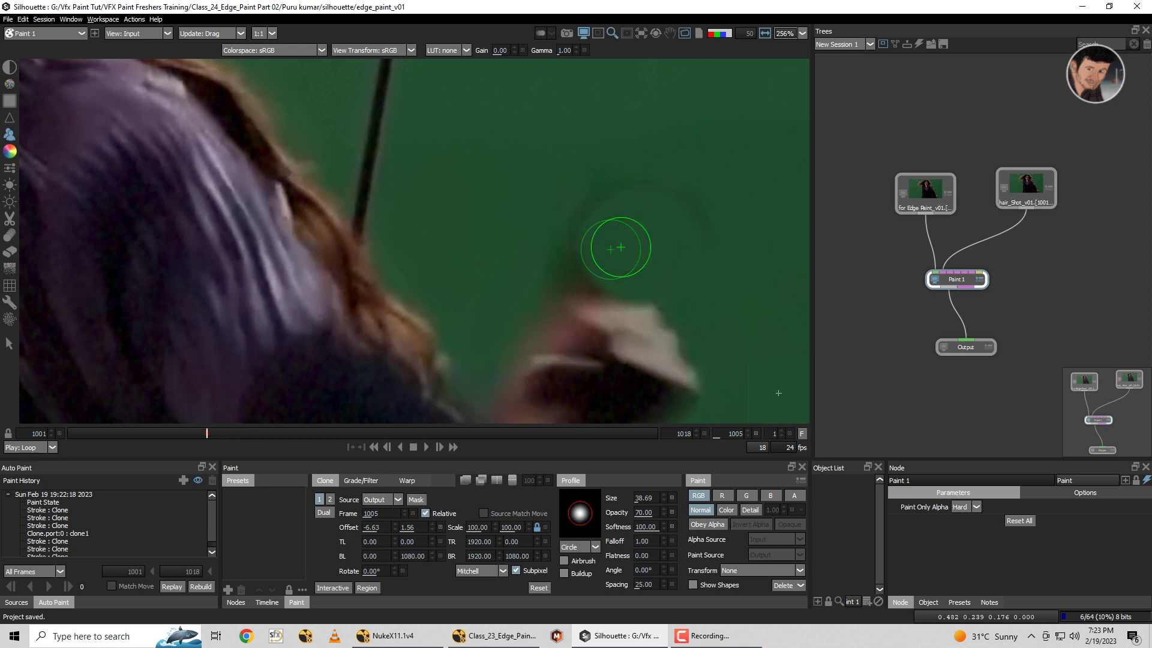
Paint out the red marker beside the hand, checking input against output.
key(o)
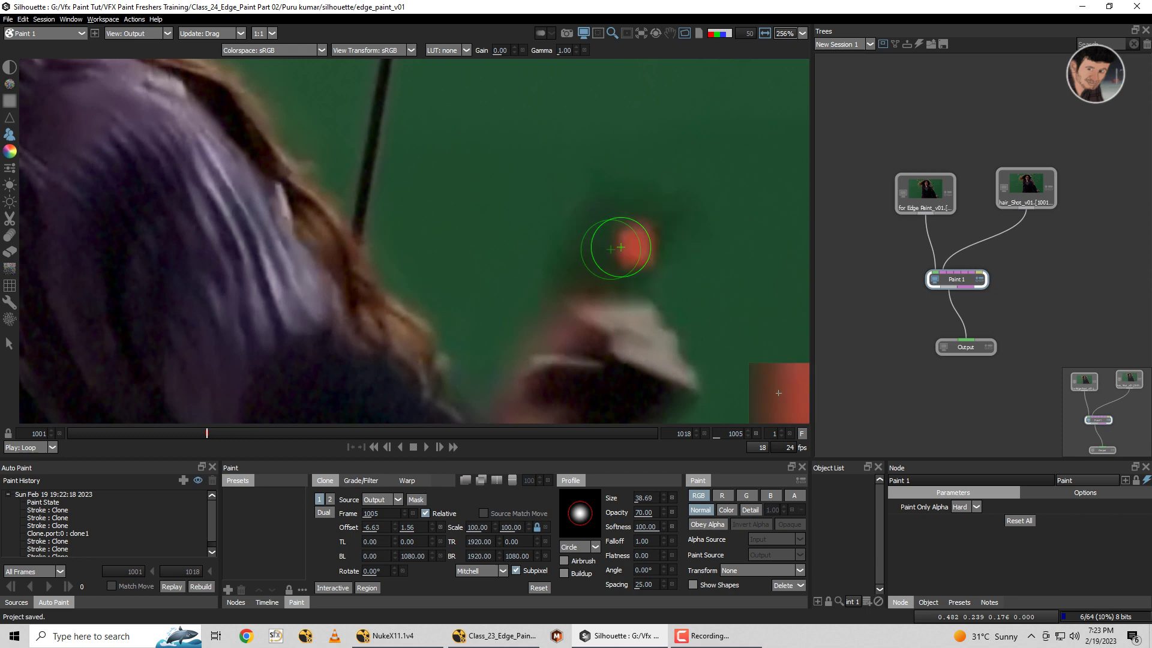
drag(619, 247, 620, 241)
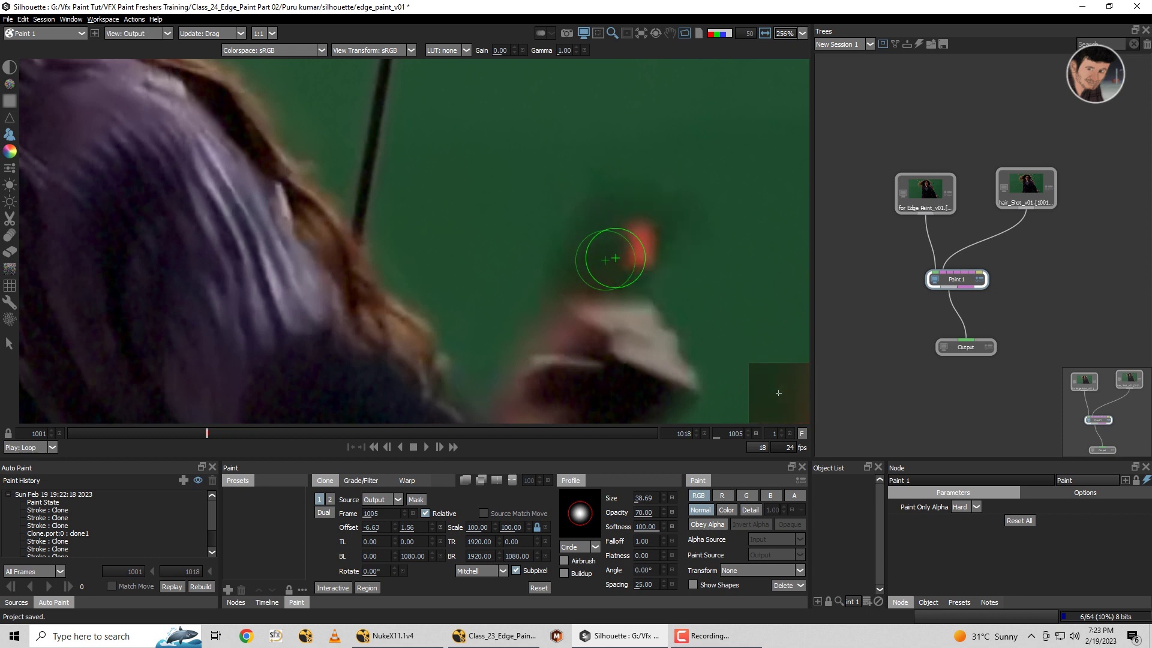
key(o)
drag(629, 208, 629, 218)
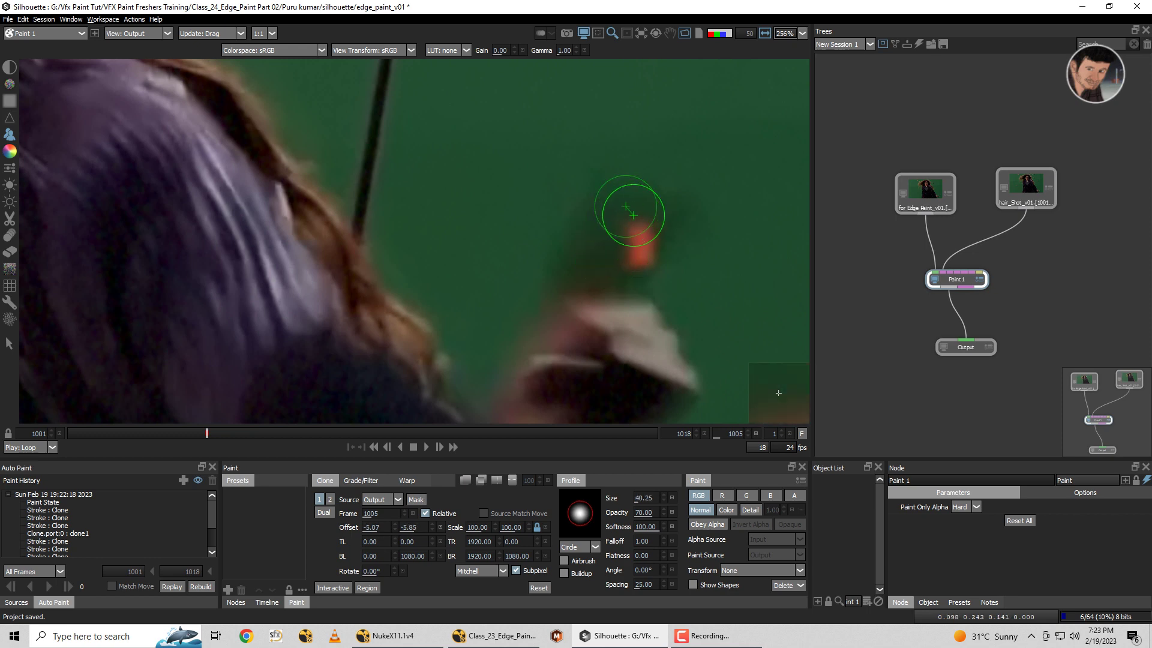
key(i)
key(o)
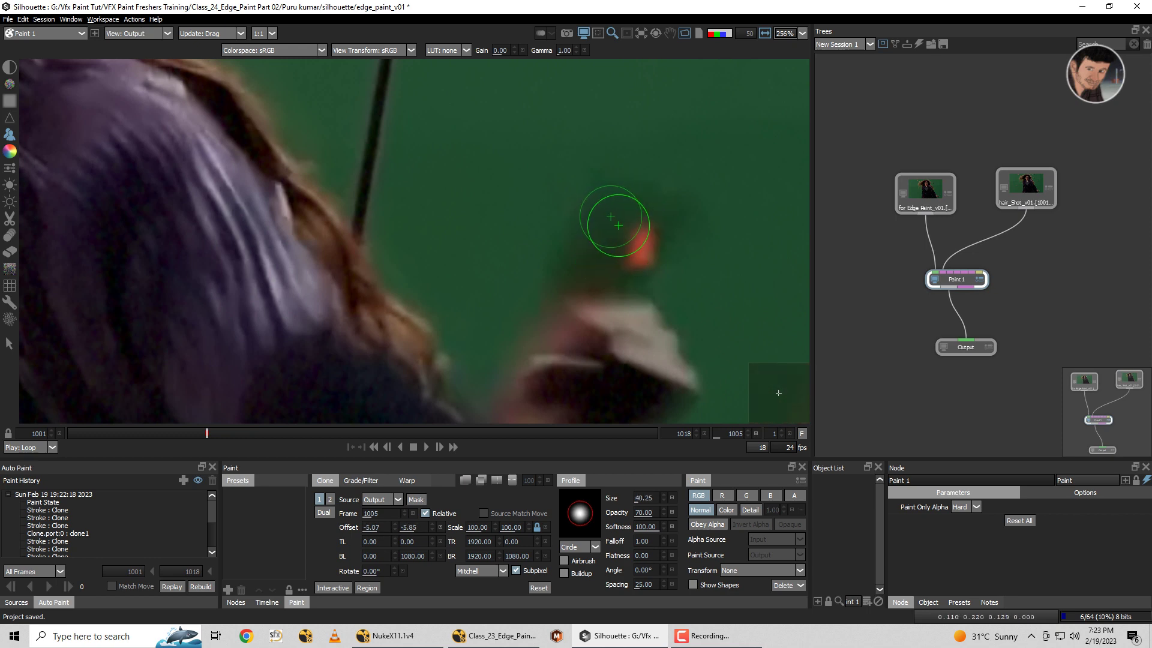
mouse_move(620, 224)
mouse_down()
mouse_move(659, 229)
mouse_move(644, 247)
mouse_up()
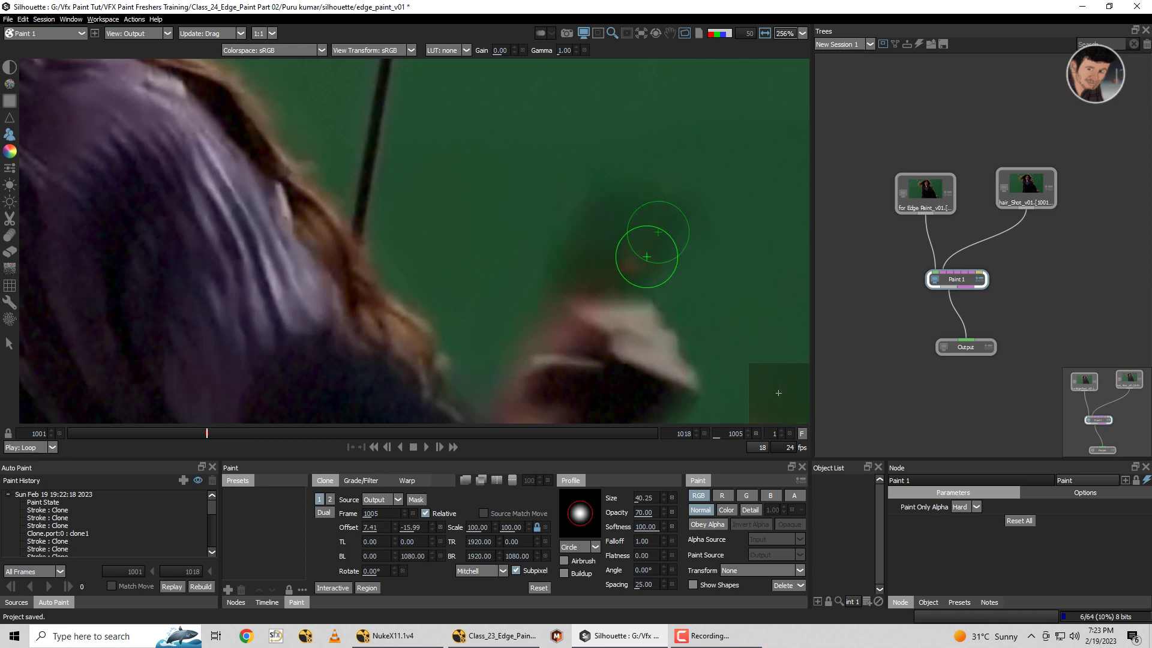
drag(645, 257, 641, 265)
scroll(636, 258, down, 1)
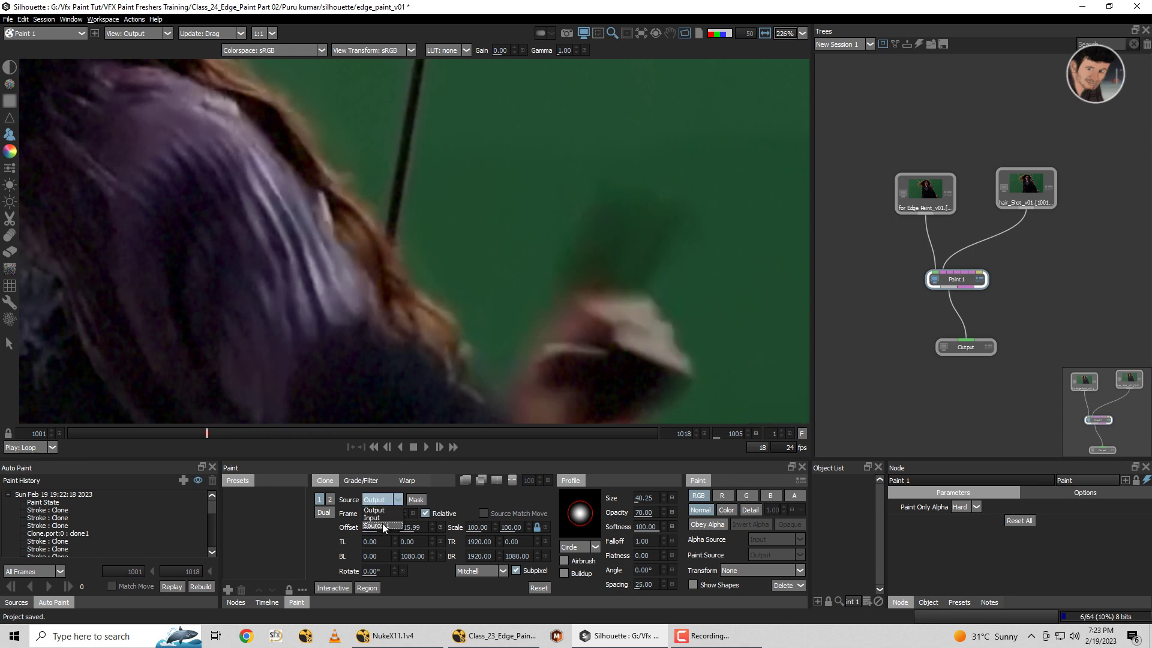
Clone a small dab above the hand from Source 1 with the offset reset to zero.
click(383, 525)
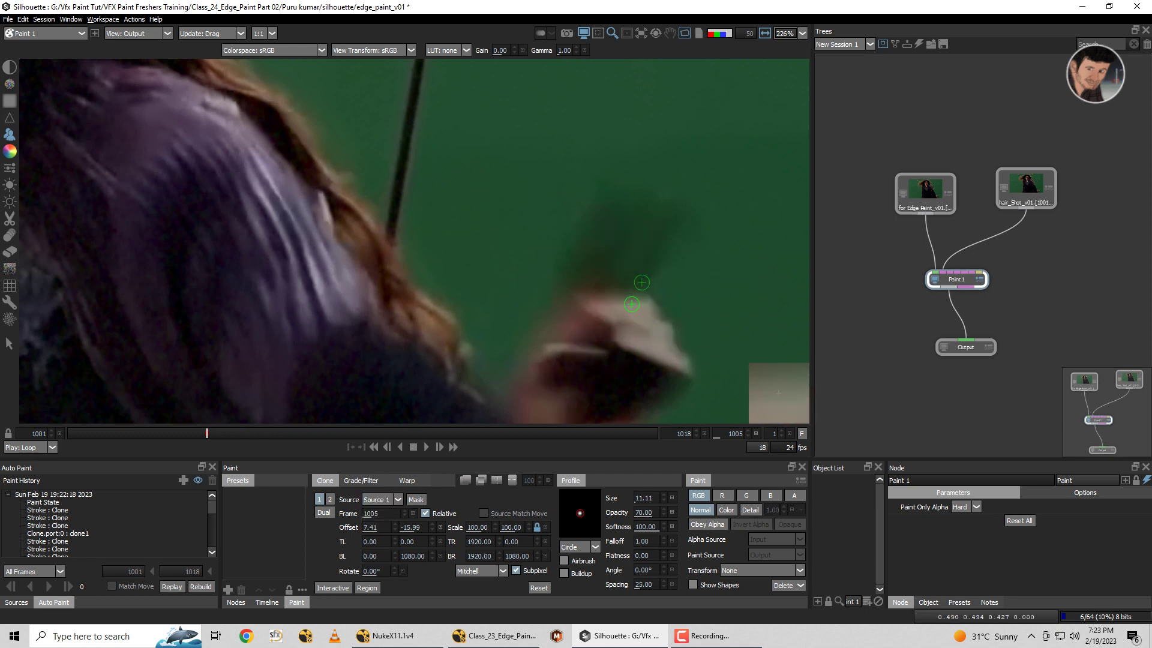
click(623, 284)
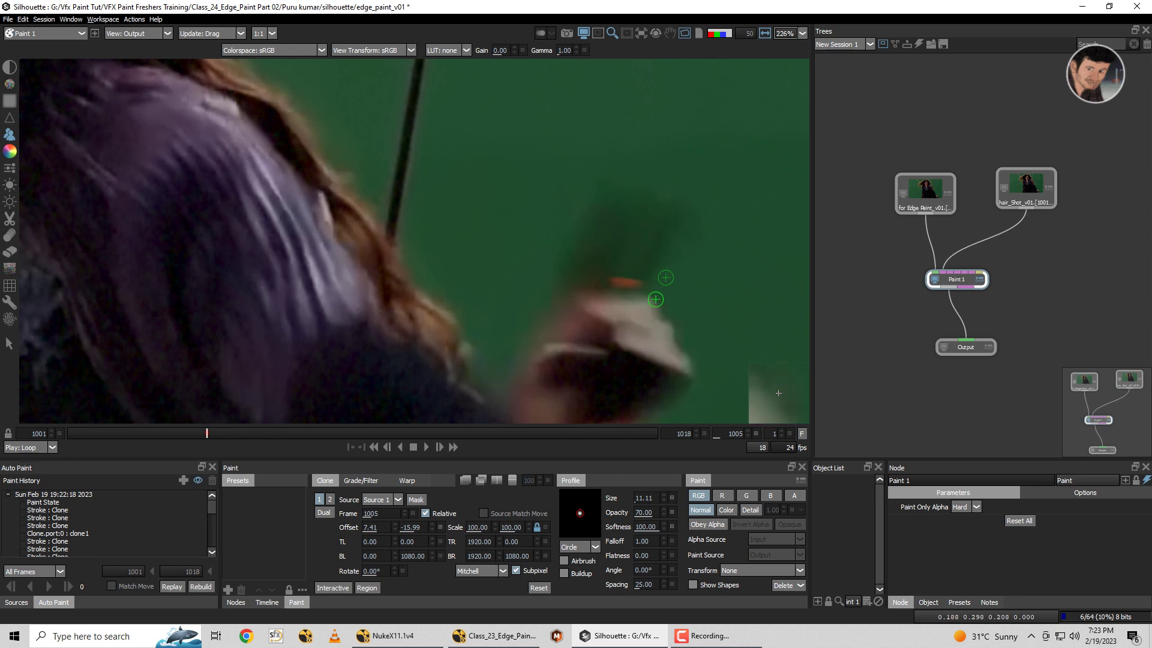
click(539, 589)
drag(632, 288, 653, 291)
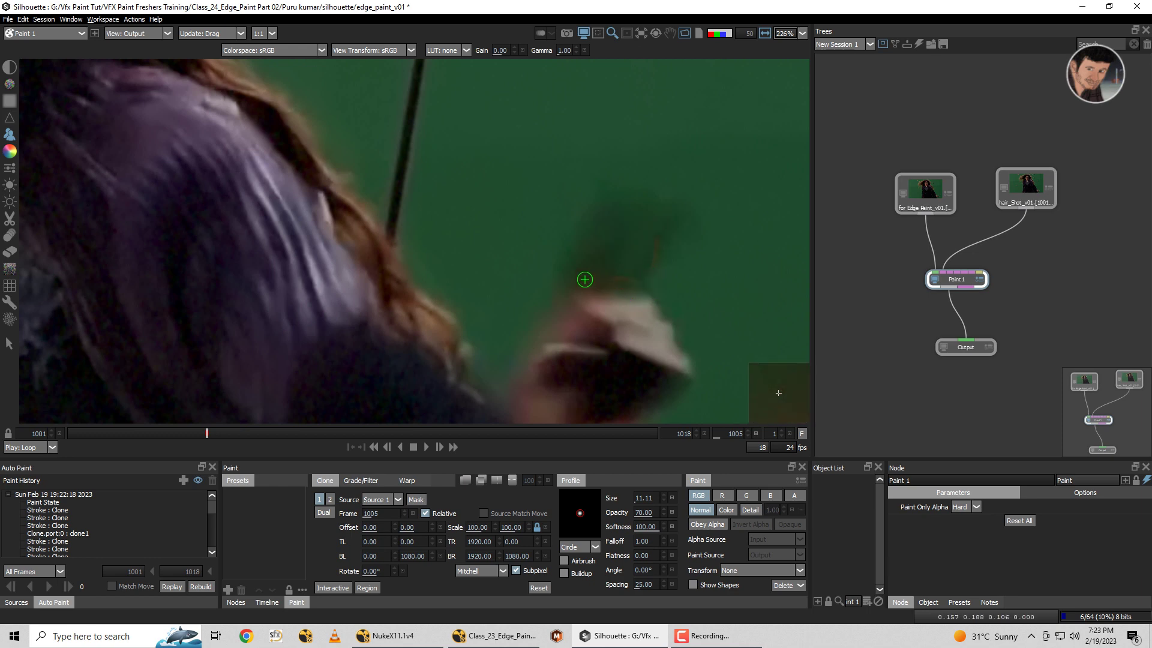
Compare Source 1 with the output view, then set the clone source back to Output.
key(2)
key(1)
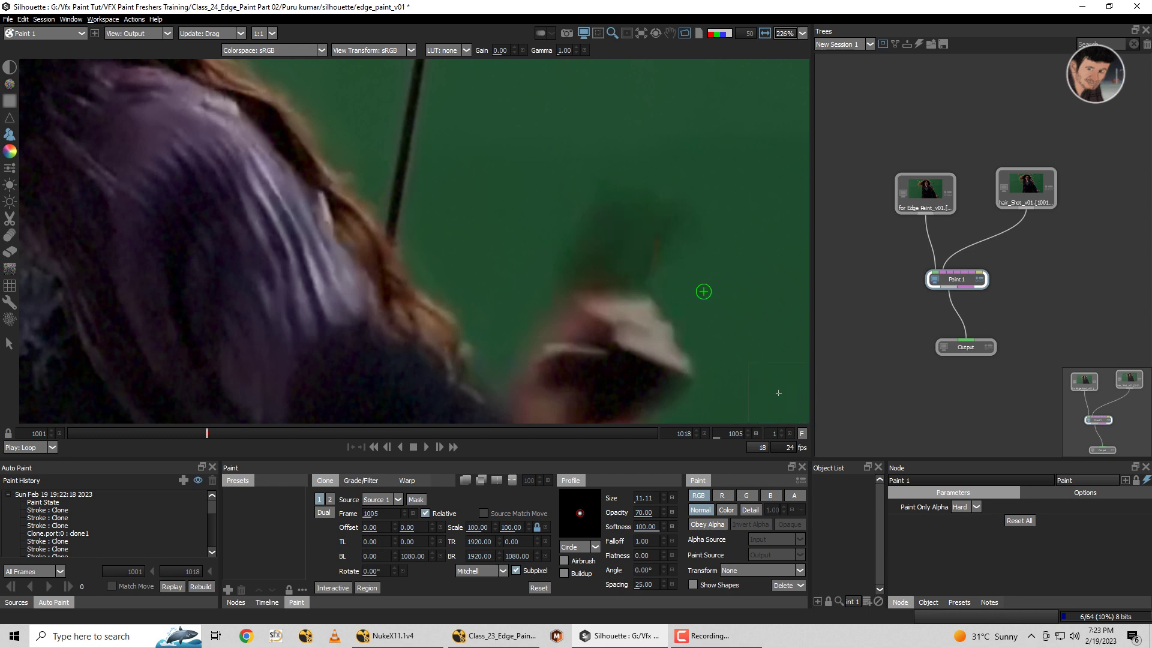
key(2)
key(1)
key(2)
key(1)
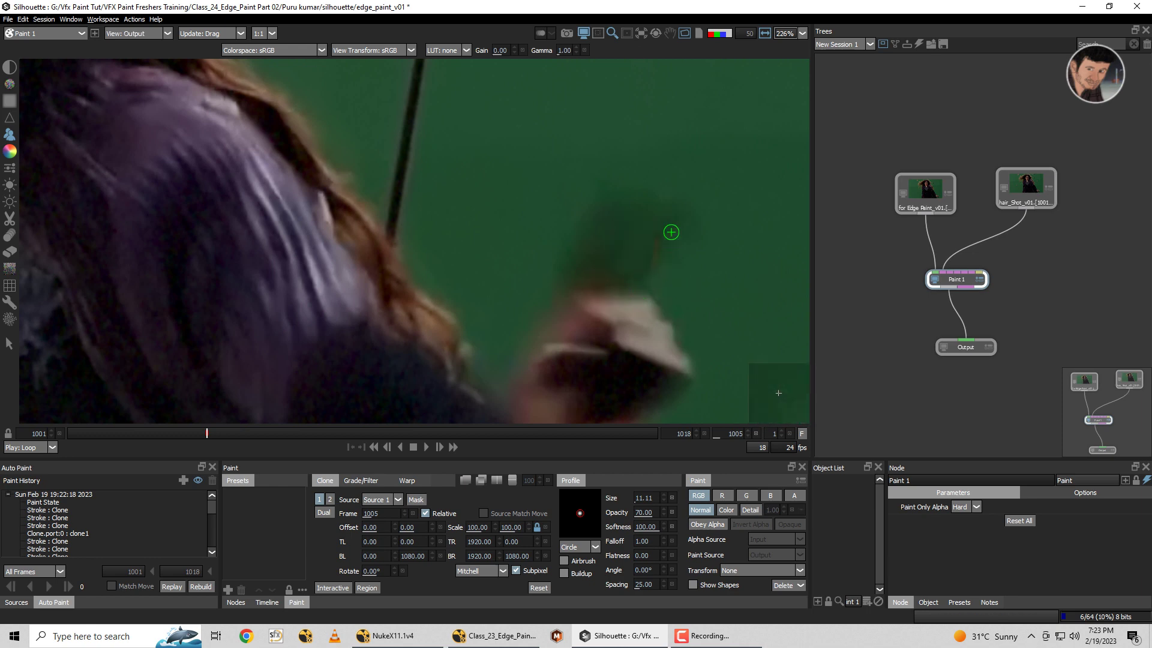
key(2)
key(1)
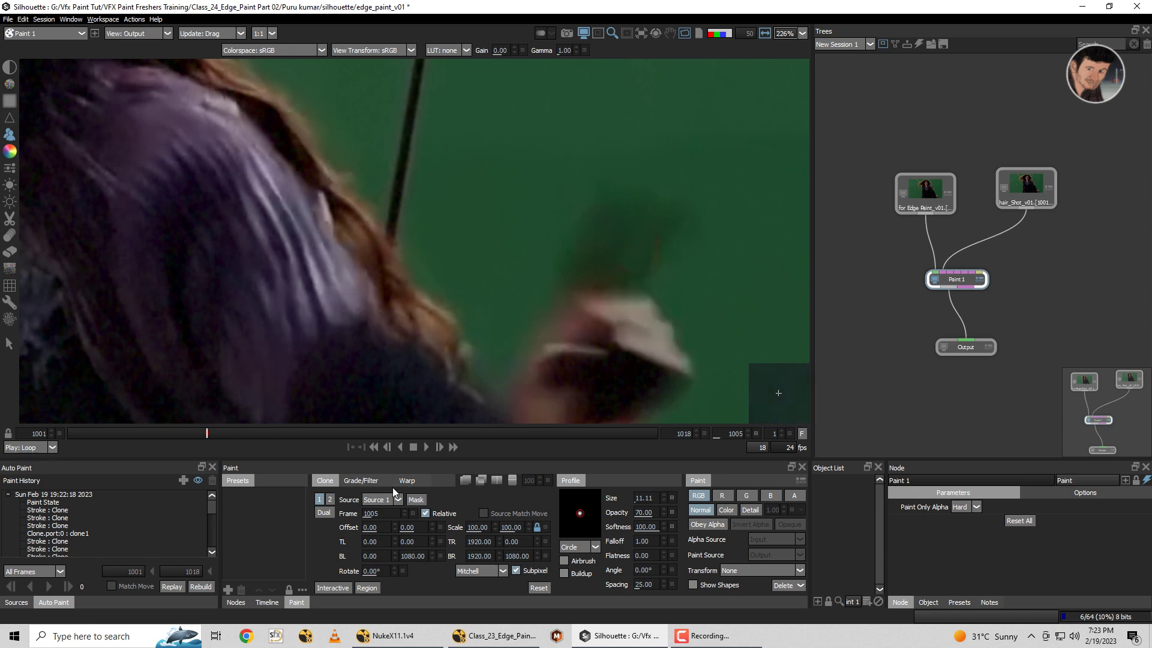
click(390, 499)
click(380, 512)
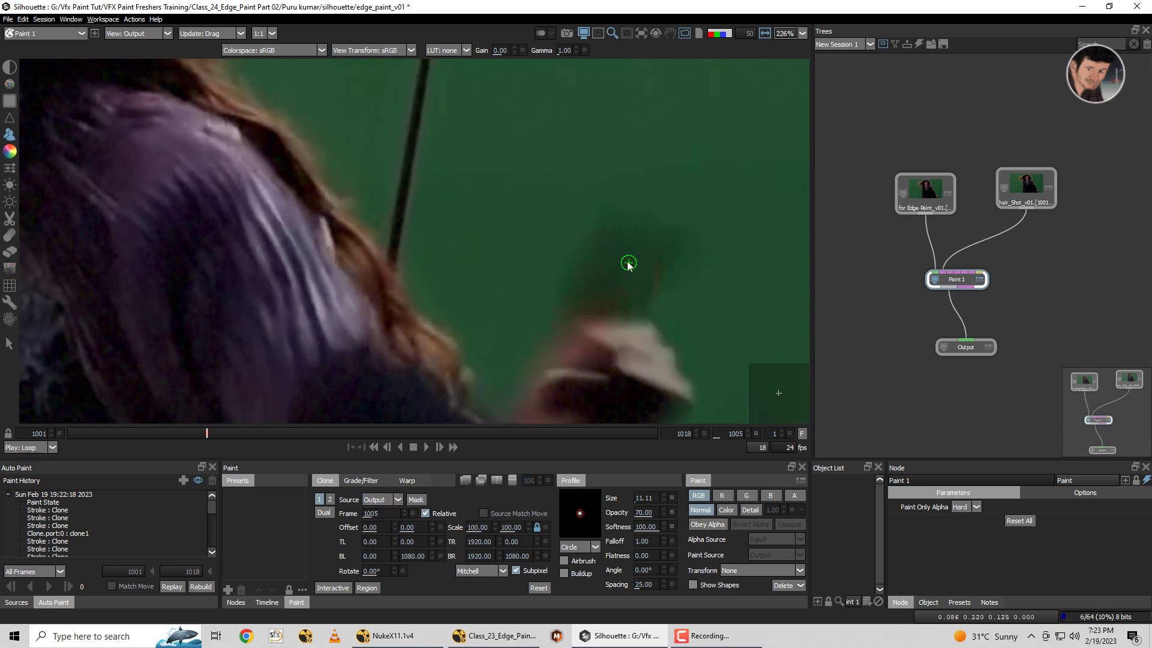
Enlarge the brush to about 38, reset the clone offset, and clone out the orange marker on frame 1005.
drag(654, 255, 665, 265)
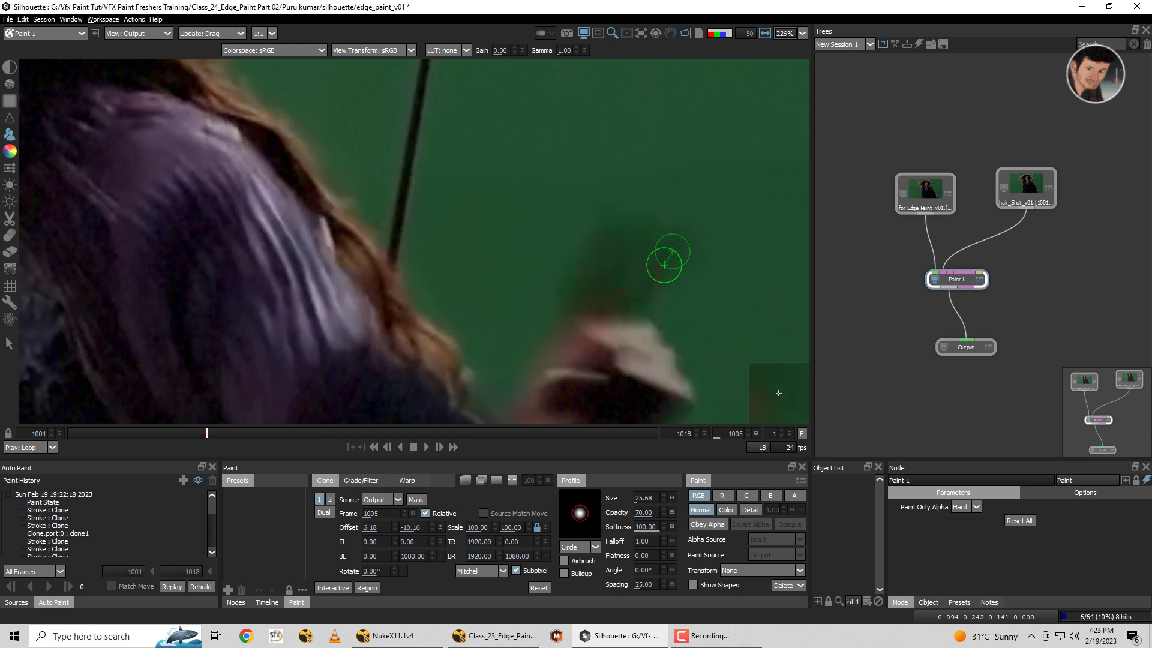
key(1)
mouse_move(655, 283)
mouse_down()
mouse_move(610, 291)
mouse_move(622, 294)
mouse_up()
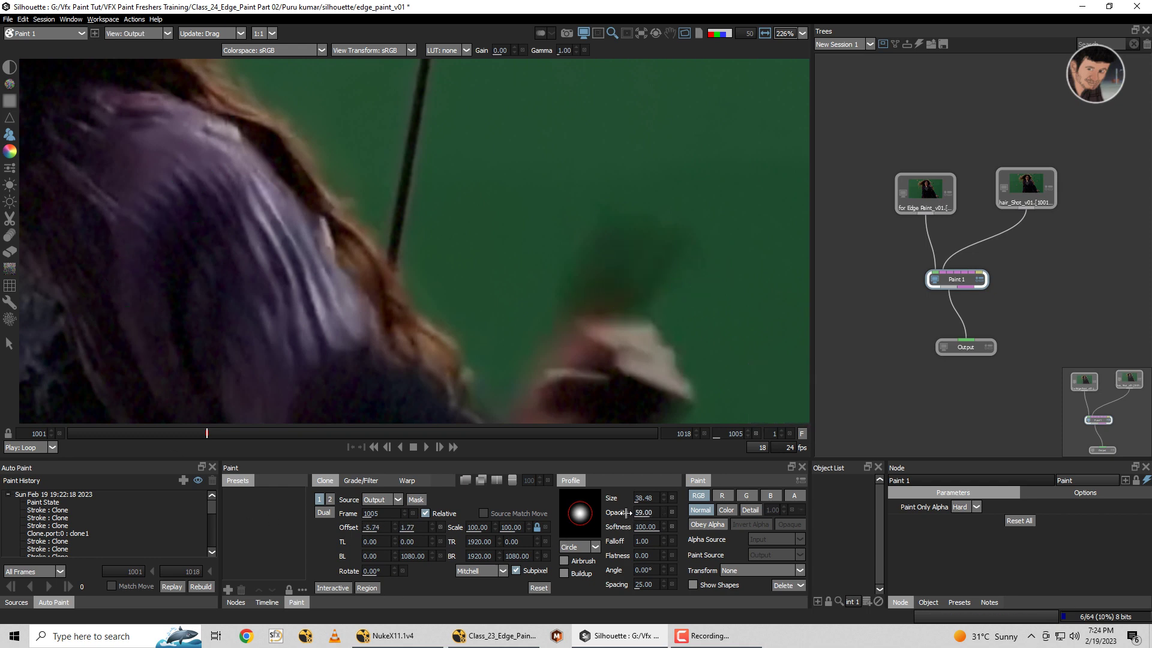
scroll(624, 517, down, 2)
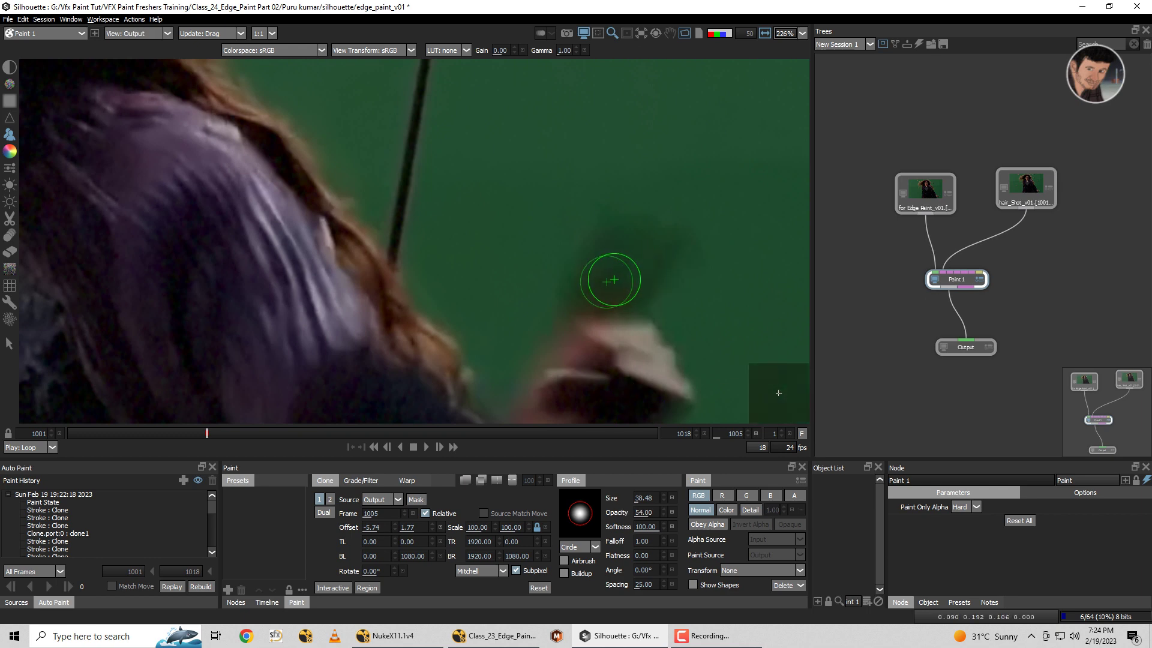
key(r)
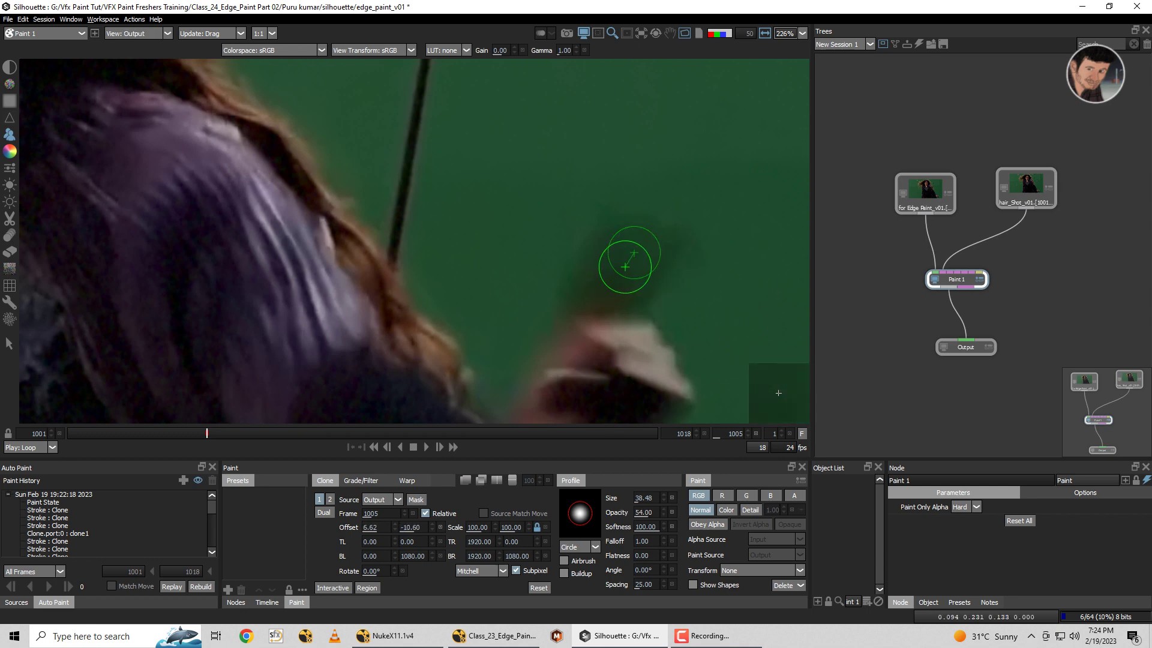
click(637, 264)
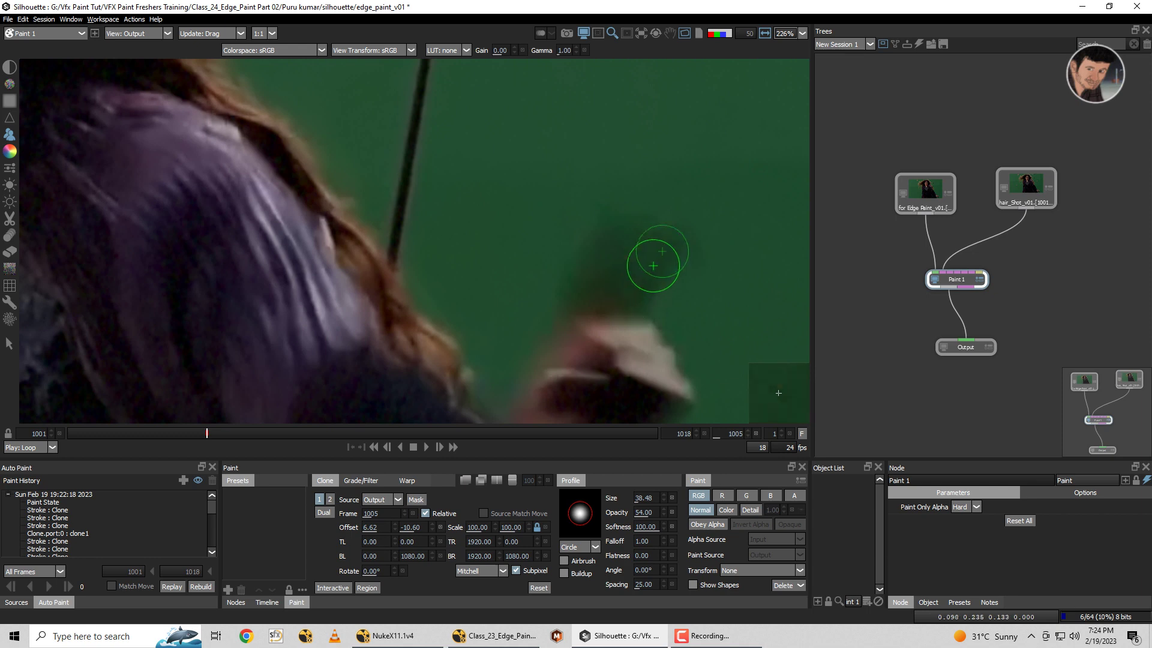
Compare the original plate and painted result while stepping through frames 1004 to 1007.
scroll(696, 288, down, 5)
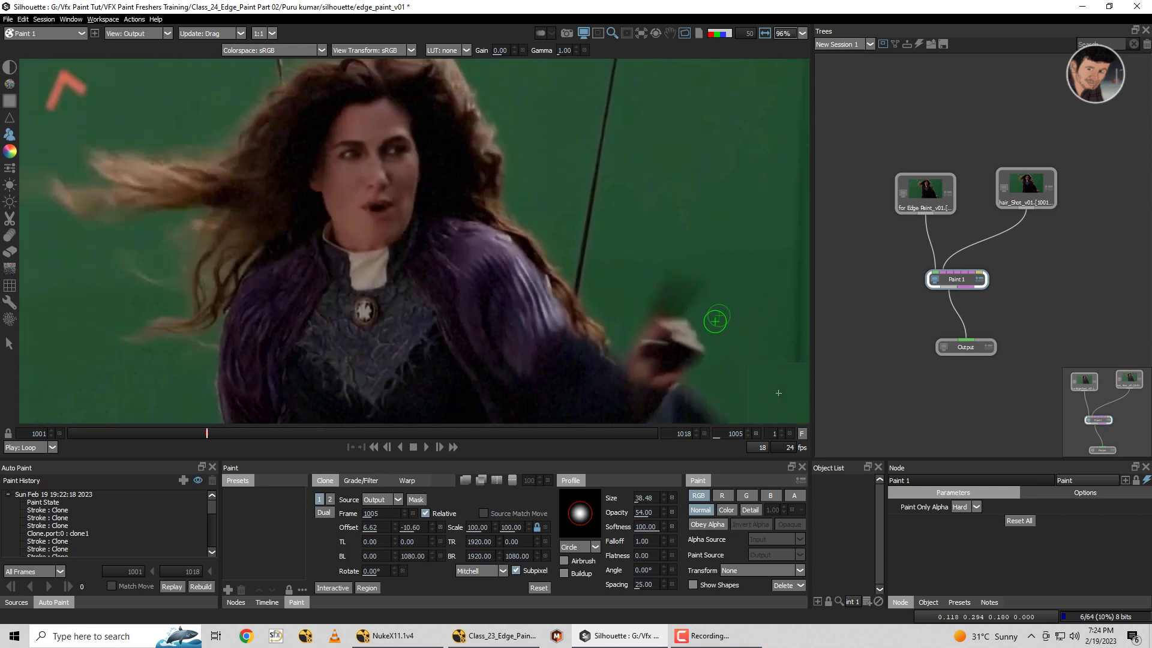
key(1)
scroll(660, 321, down, 3)
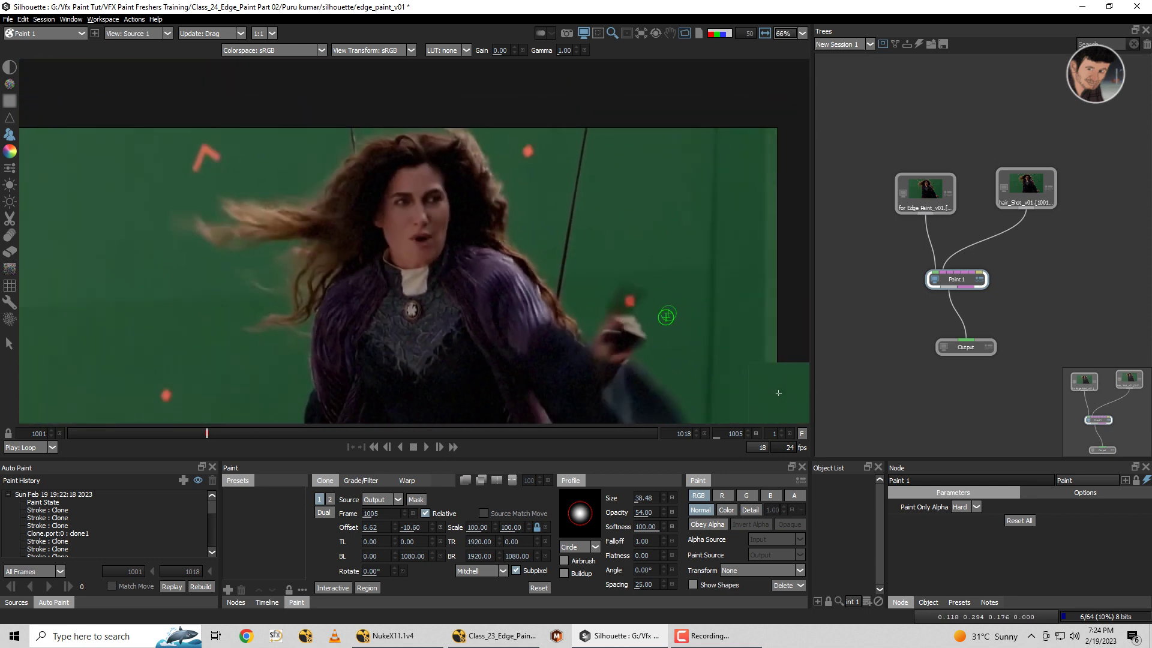
key(1)
key(Left)
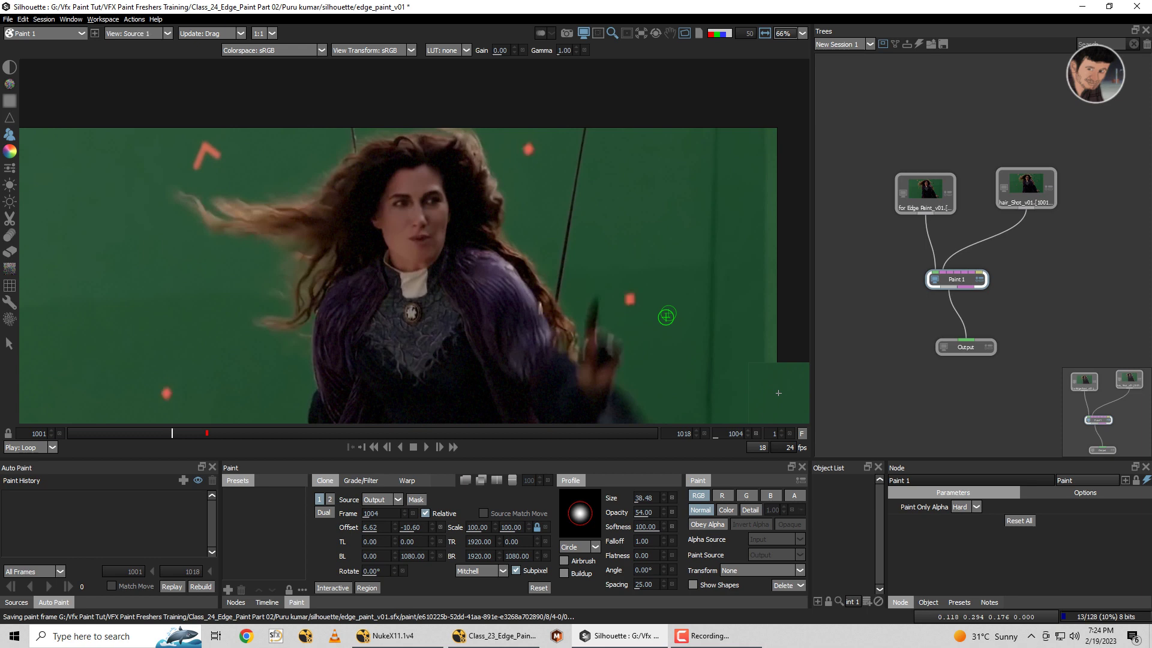
key(Right)
key(Right)
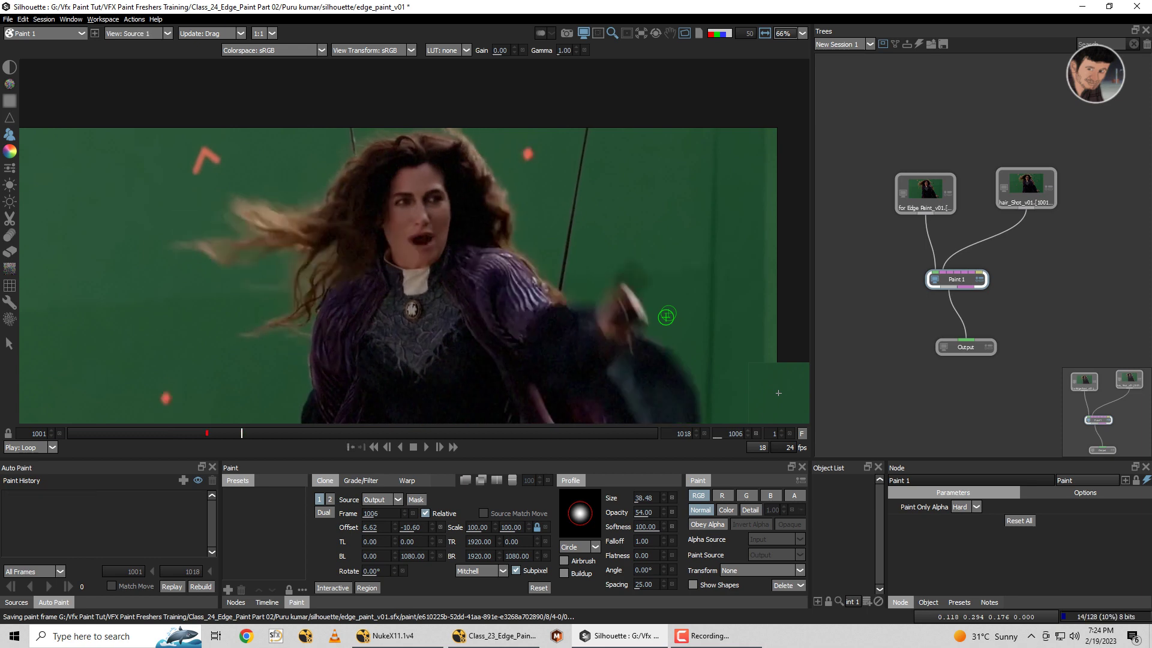
key(1)
key(Right)
scroll(660, 318, up, 2)
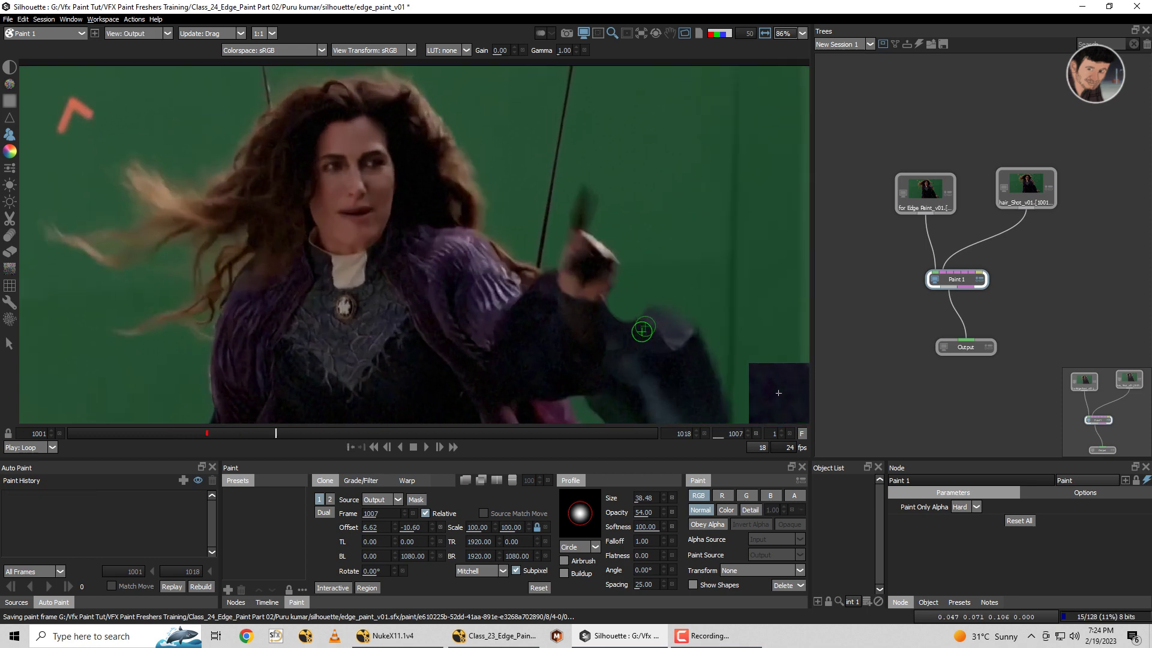
Clone from Source 1 and paint strokes over the orange sleeve marker on frame 1007.
key(1)
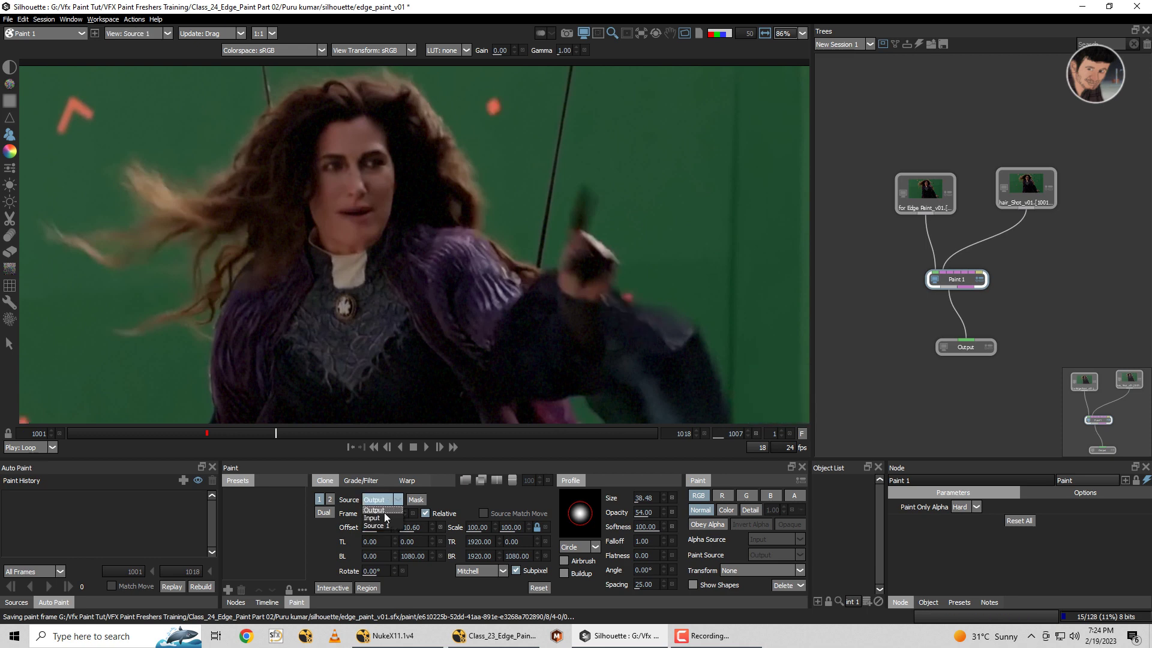
click(379, 525)
key(1)
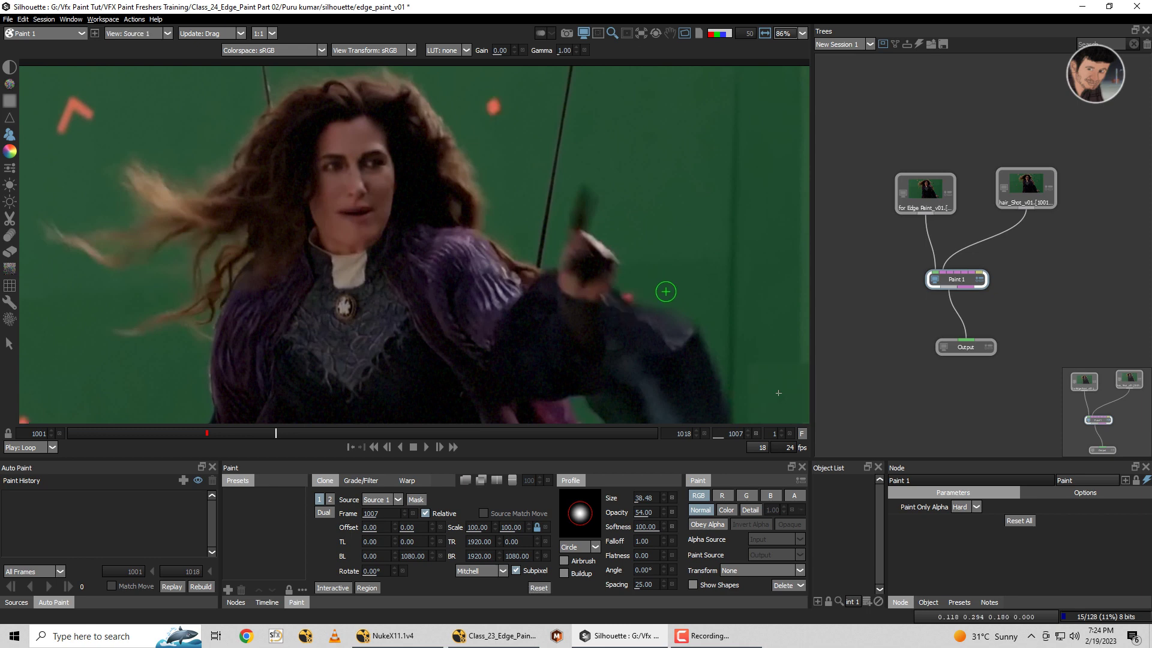
mouse_move(601, 287)
mouse_down()
mouse_move(579, 290)
mouse_move(593, 310)
mouse_up()
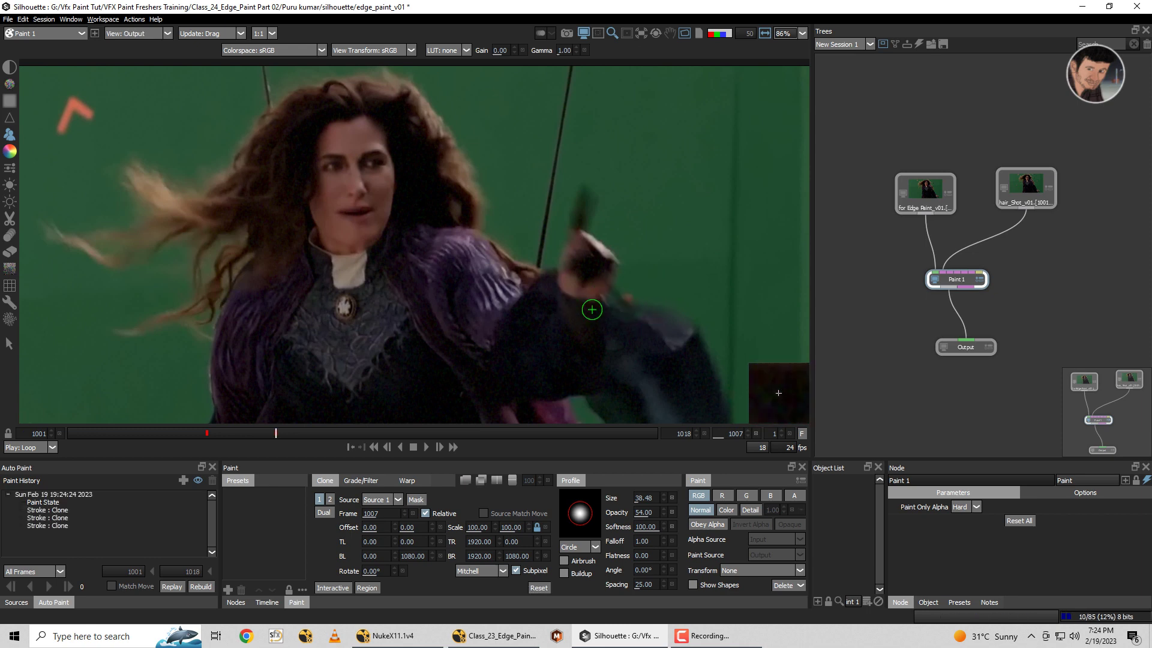
click(577, 308)
key(1)
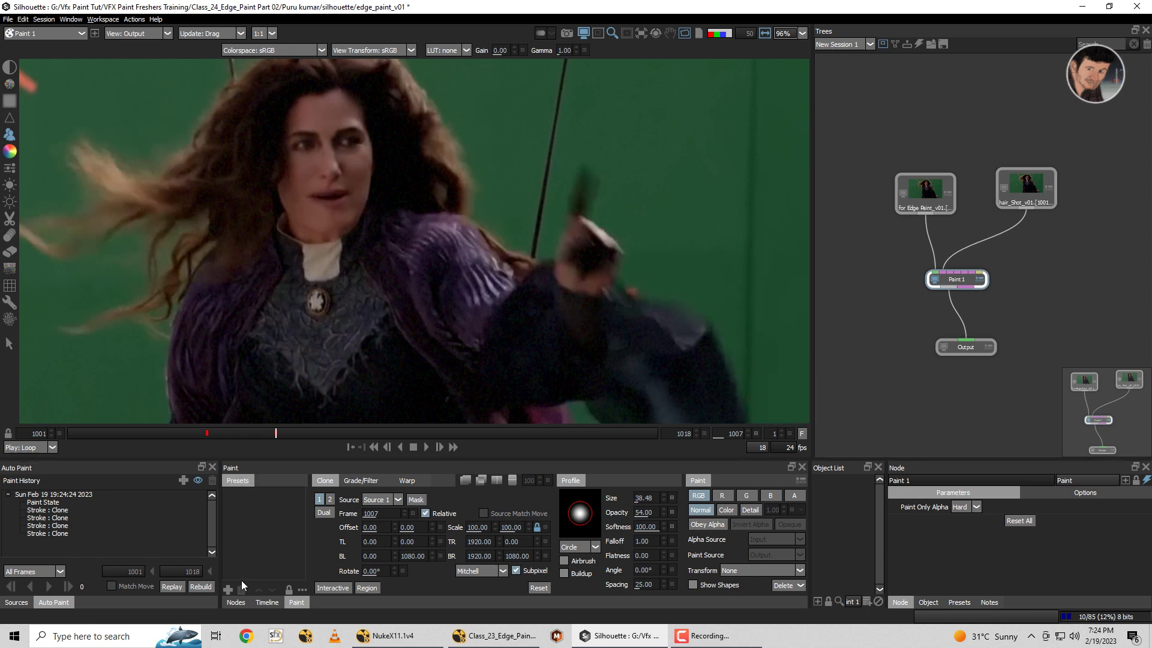
click(578, 311)
key(1)
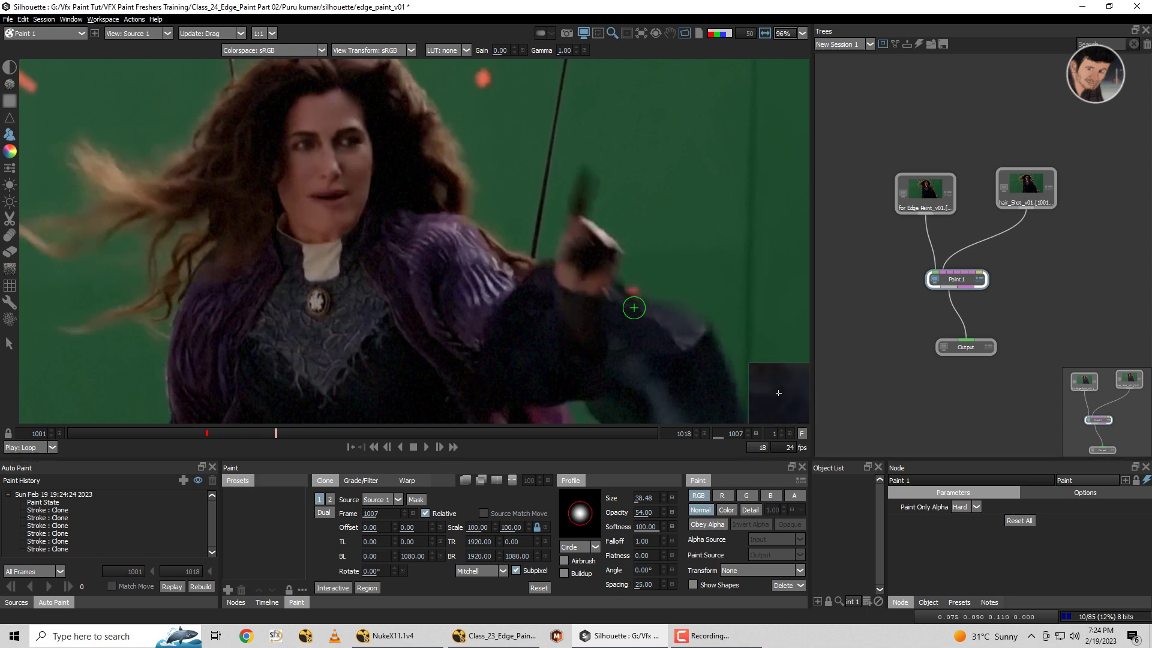
Raise the brush size to 96.53 and flip between frames 1007 and 1008 to check continuity.
drag(635, 312, 663, 298)
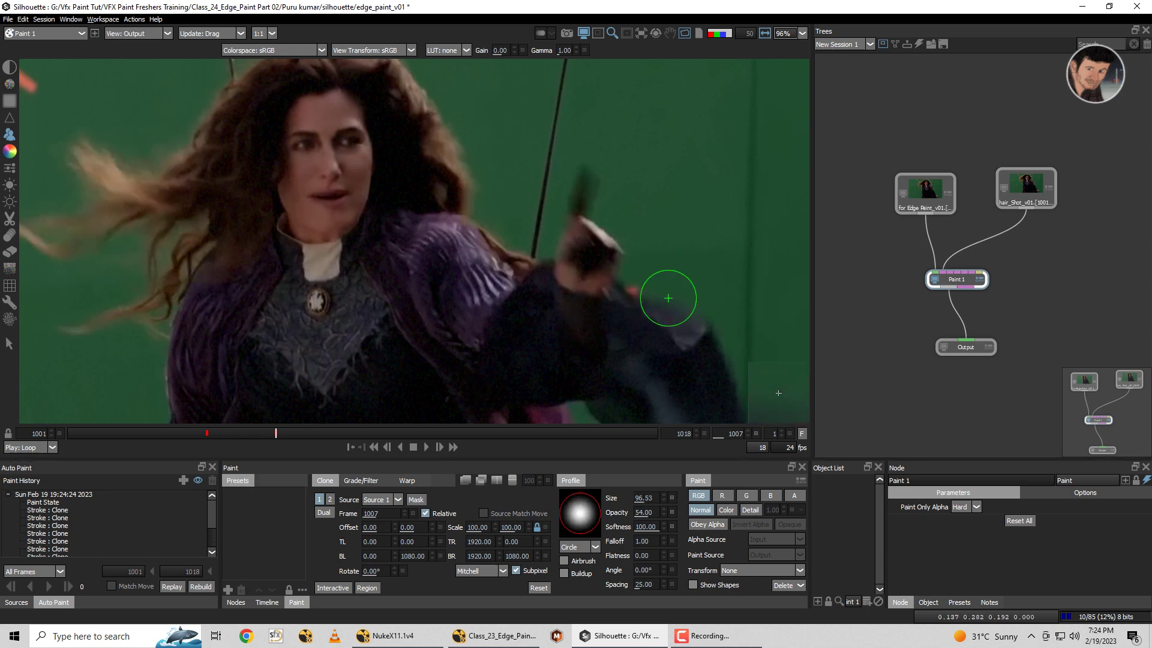
key(1)
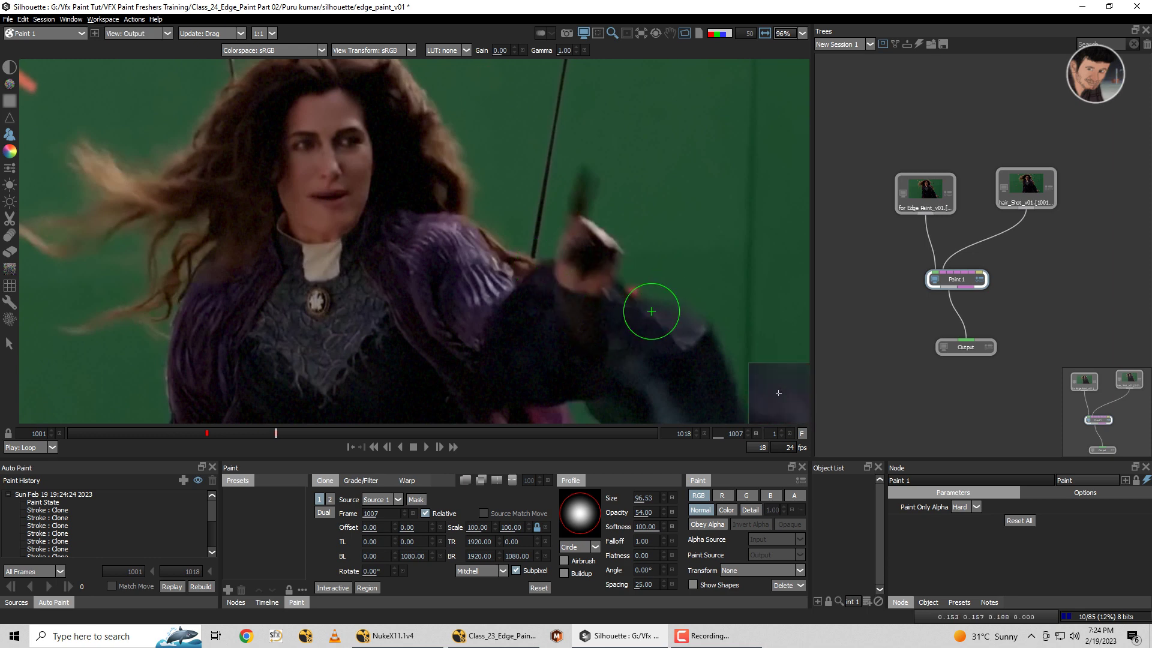
key(Right)
key(3)
key(1)
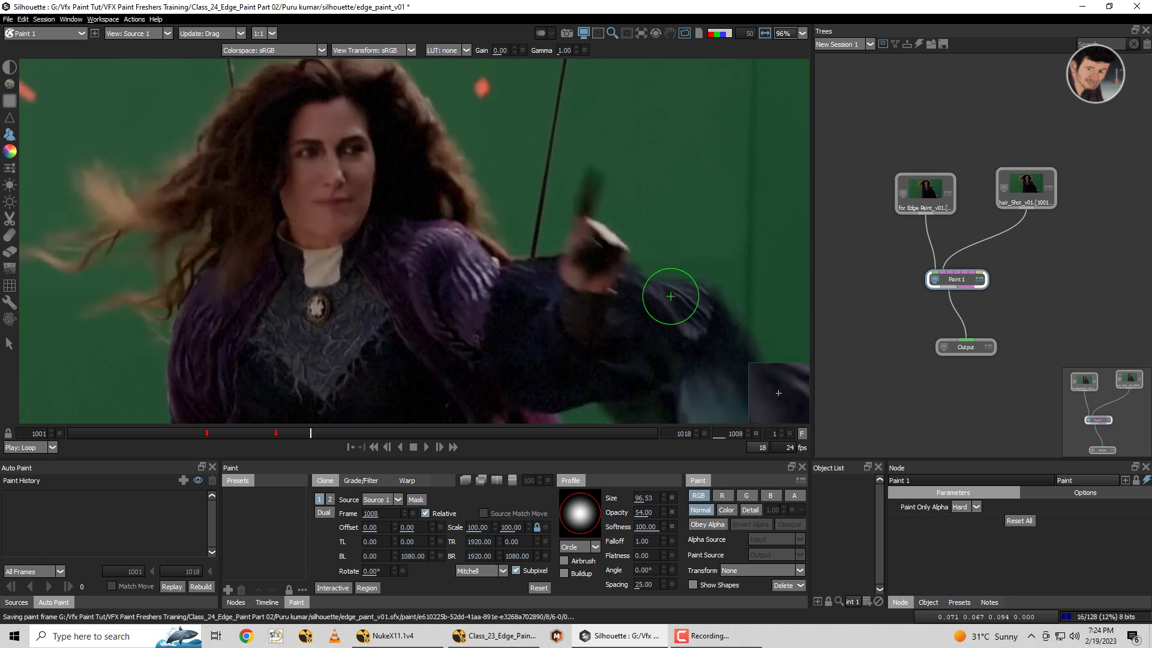
key(Left)
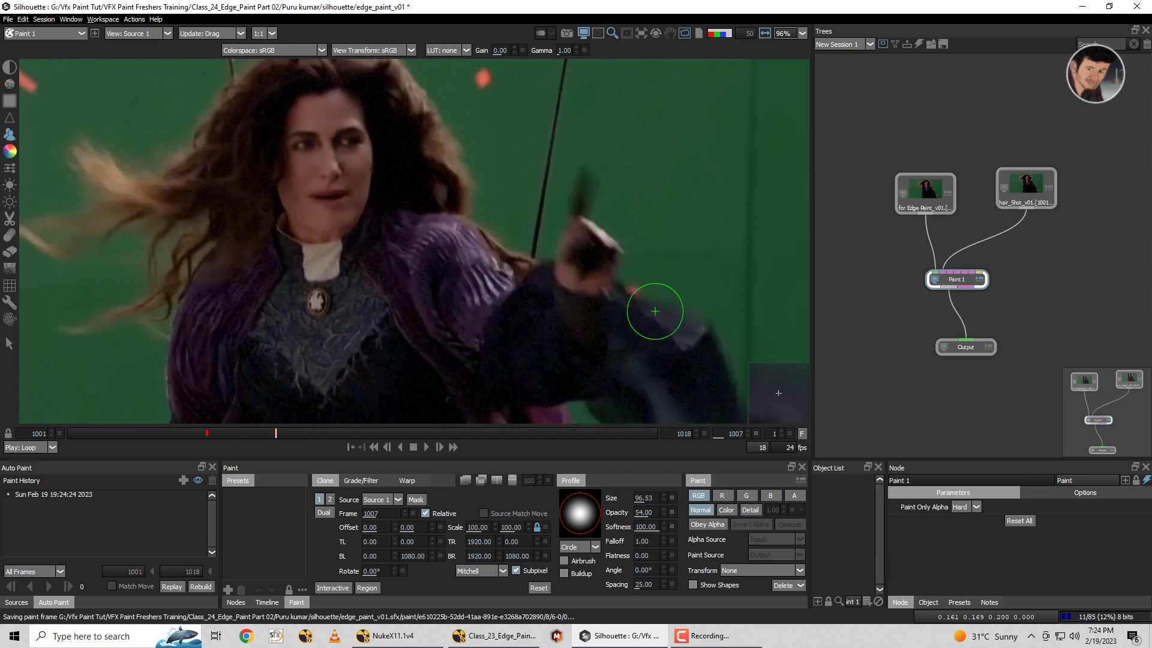
key(Right)
key(Left)
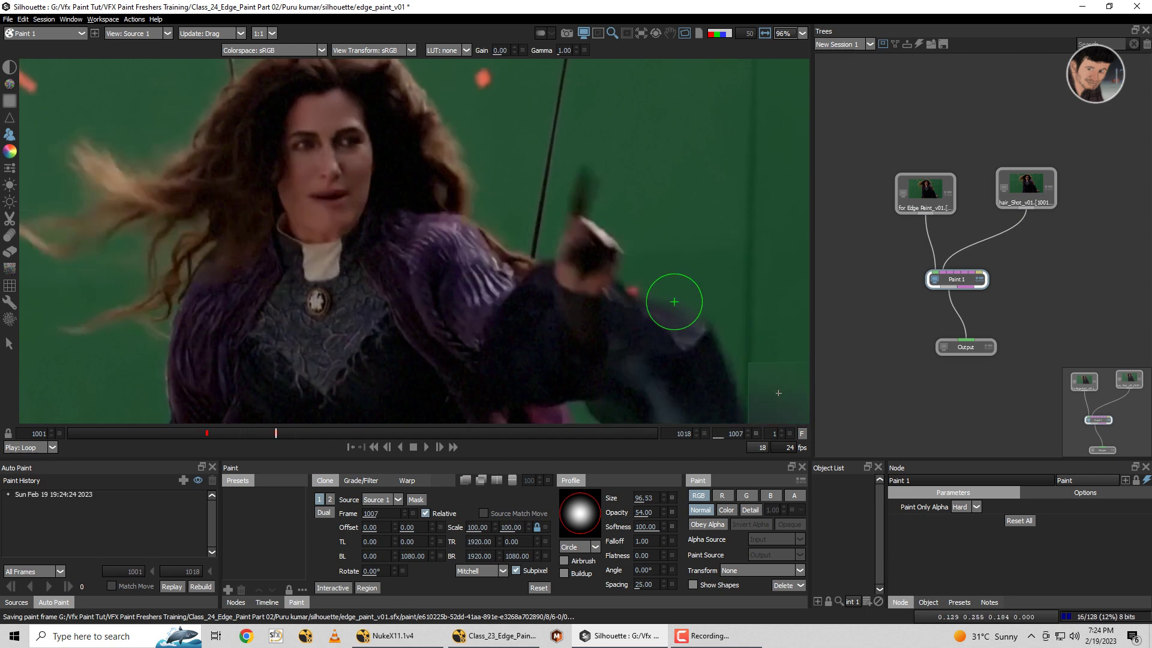
key(Right)
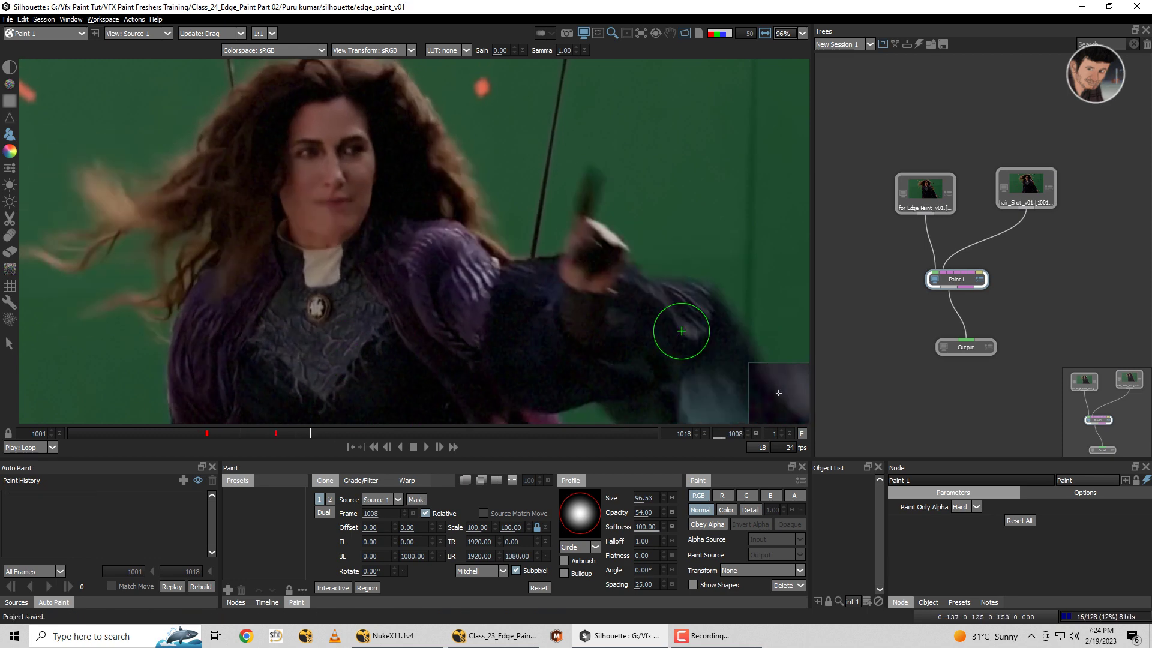
key(Left)
key(Right)
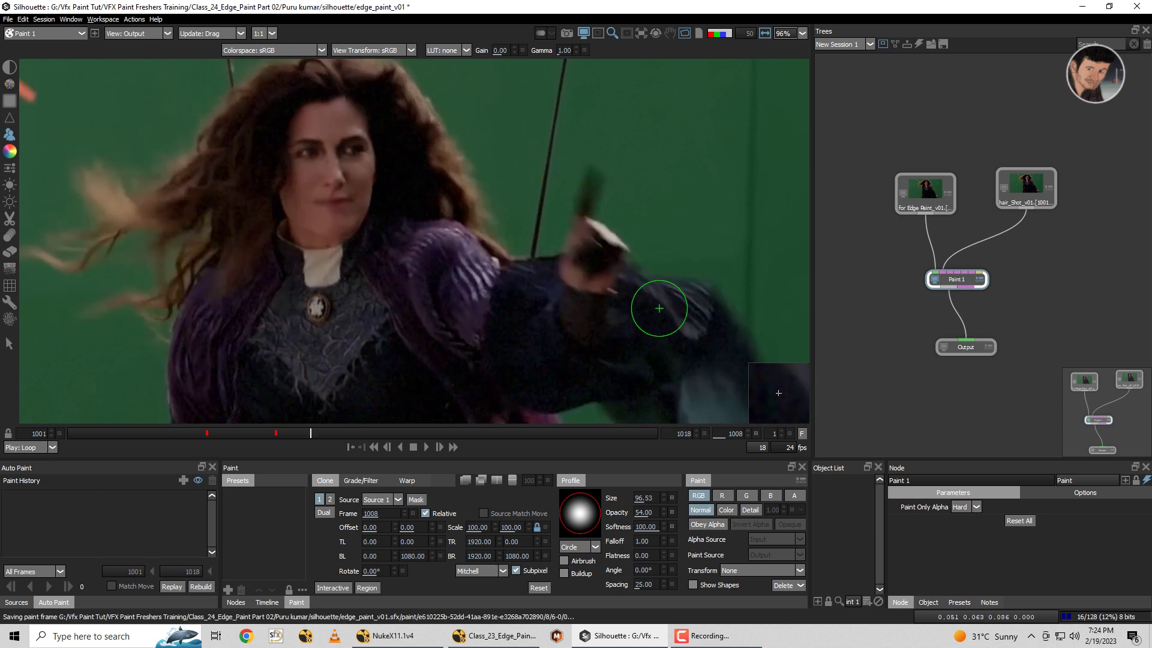
key(Left)
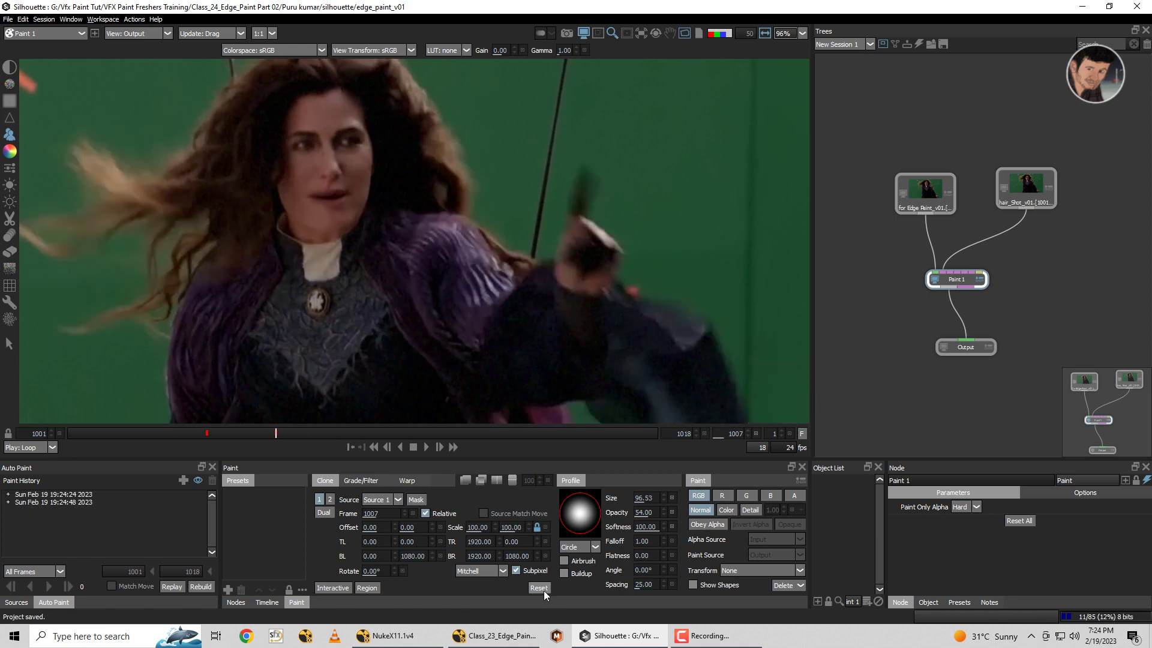
Reset the clone transform values and recheck frames 1007 and 1008.
click(541, 589)
key(Right)
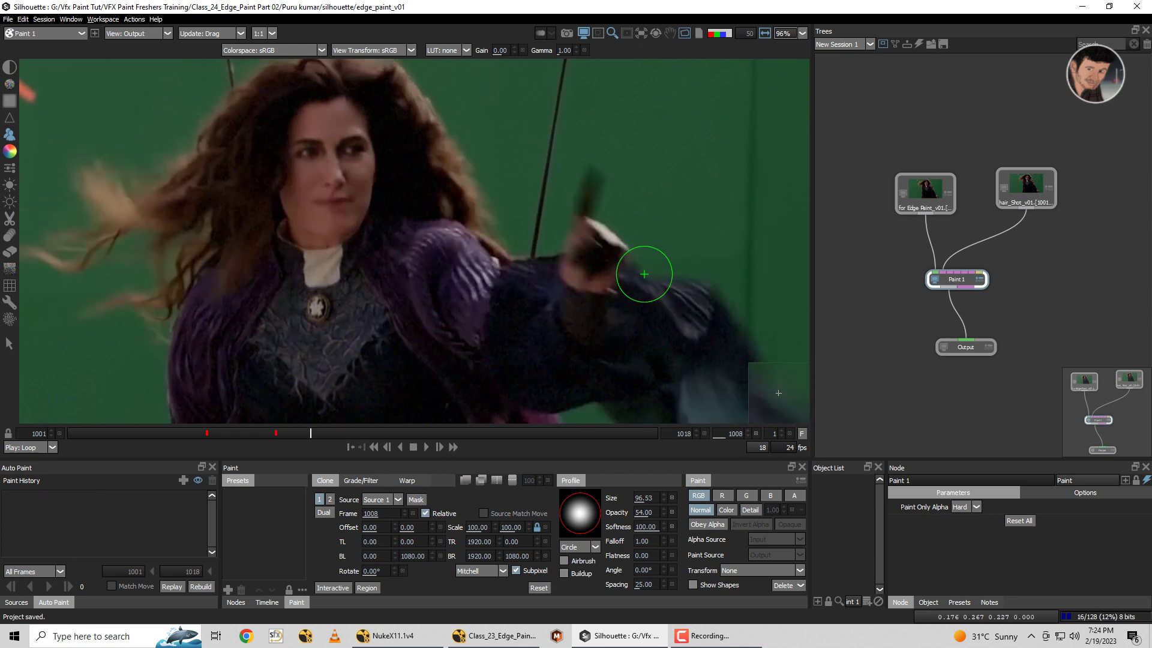
key(Left)
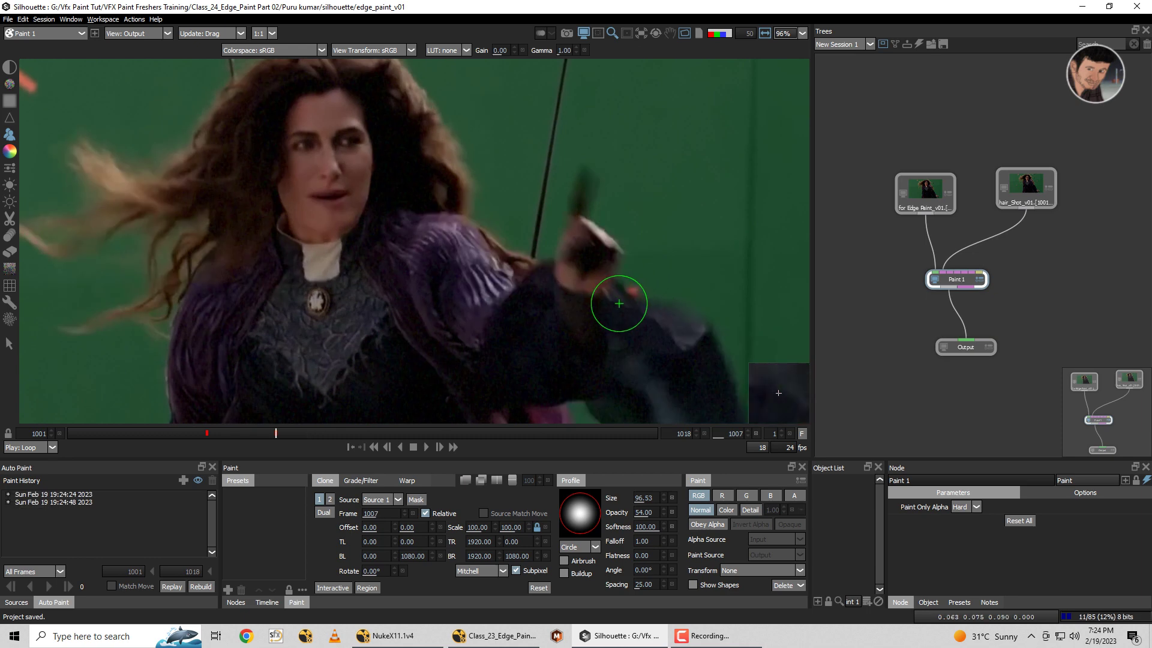
key(Right)
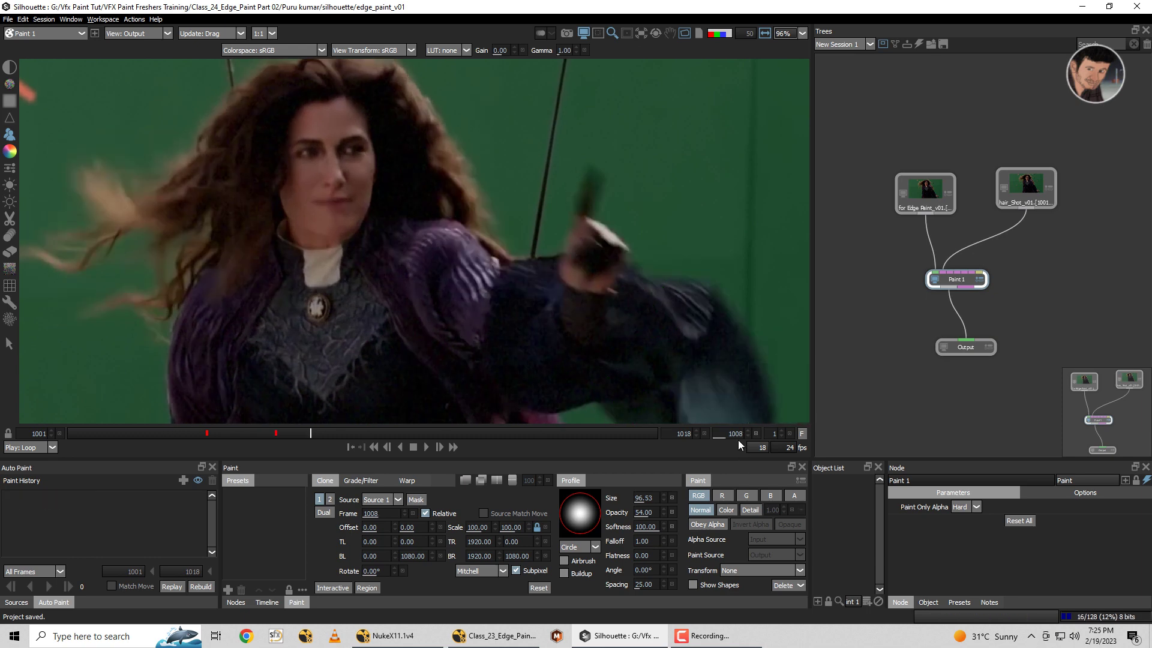
key(Left)
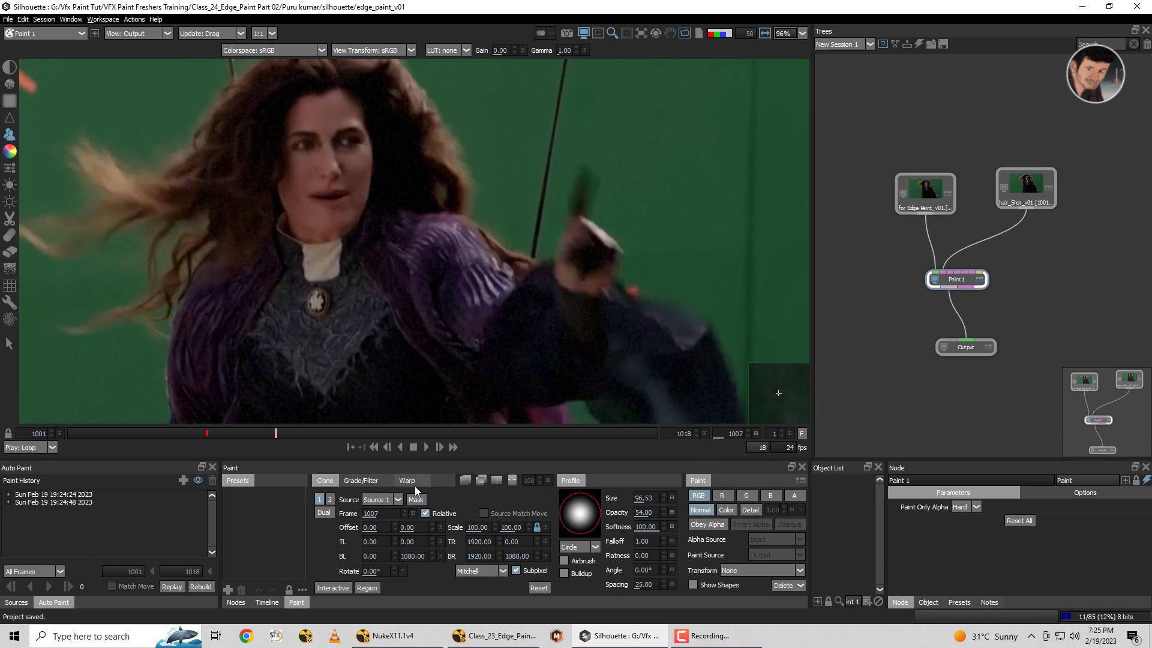
Set the clone source to Output with reference frame 1008.
click(394, 501)
click(374, 527)
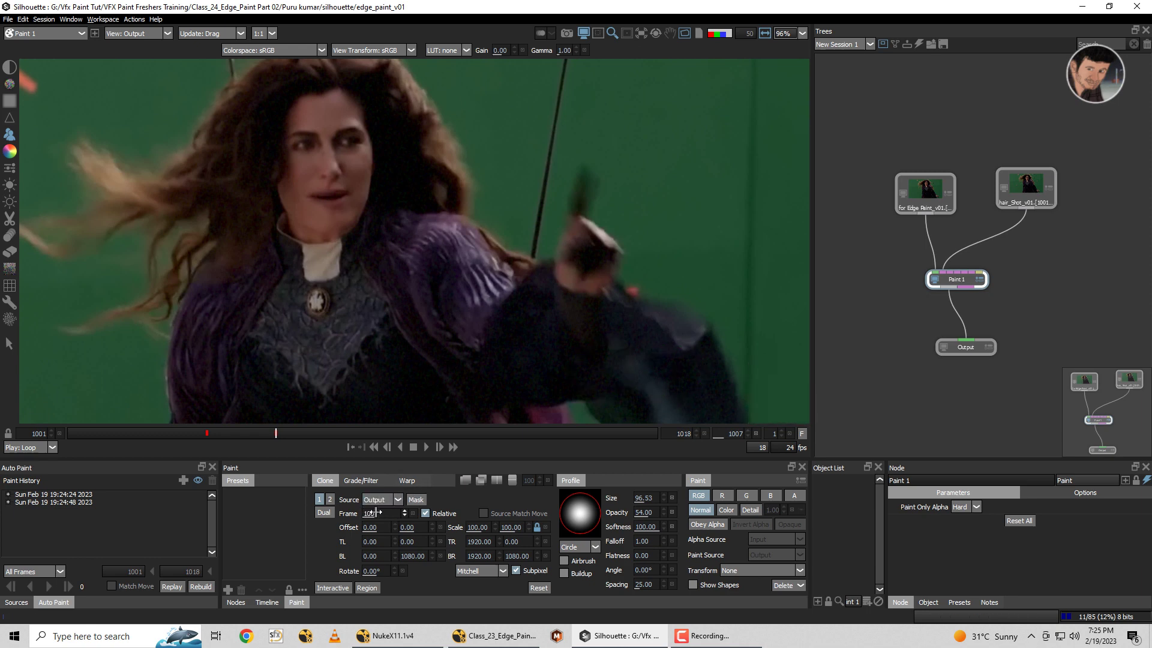
click(376, 513)
text(1)
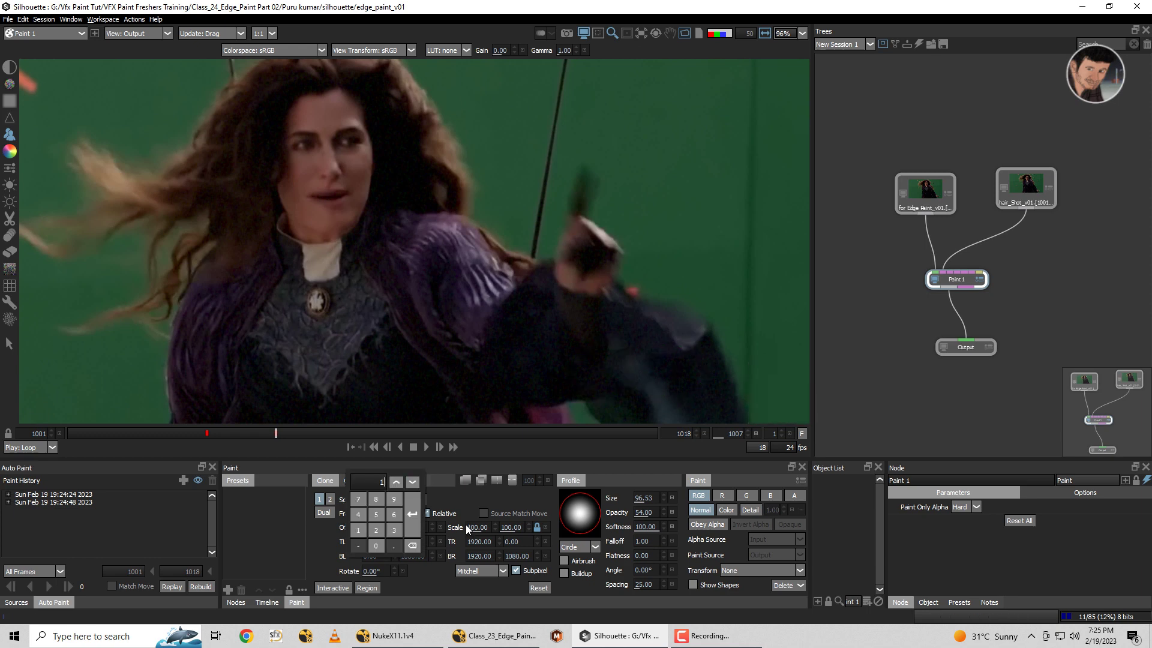
text(008)
key(Return)
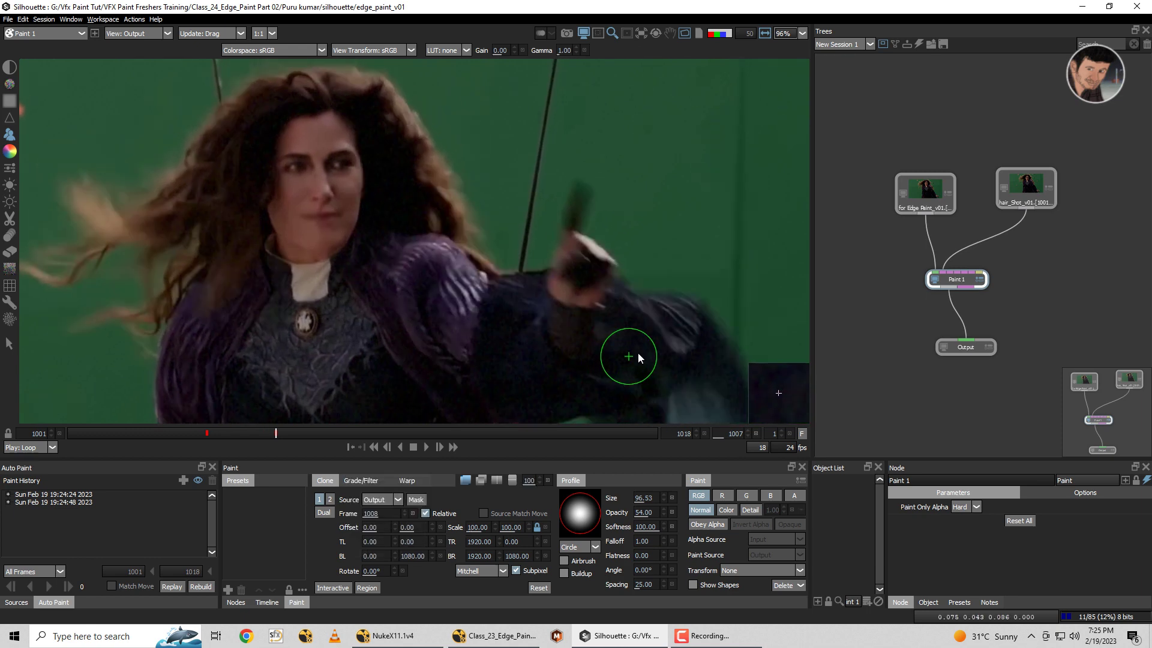
Shrink the brush, align the clone source, and paint over the red sleeve marker, comparing Input and Output.
drag(639, 358, 631, 352)
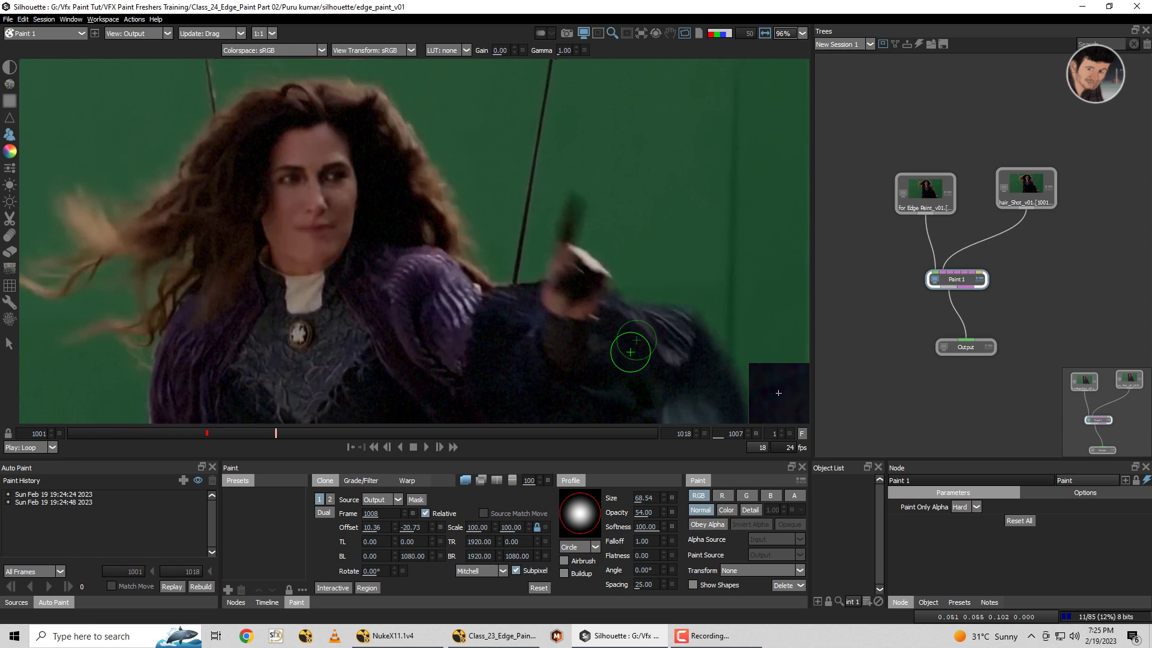
drag(630, 352, 631, 352)
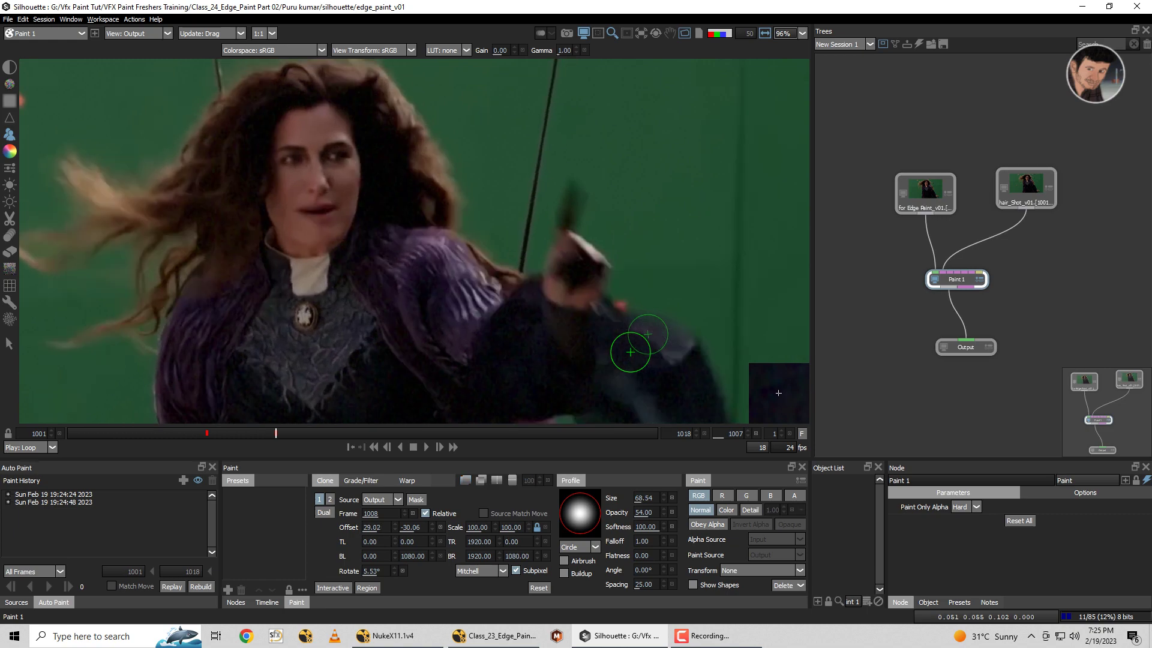
drag(631, 353, 630, 352)
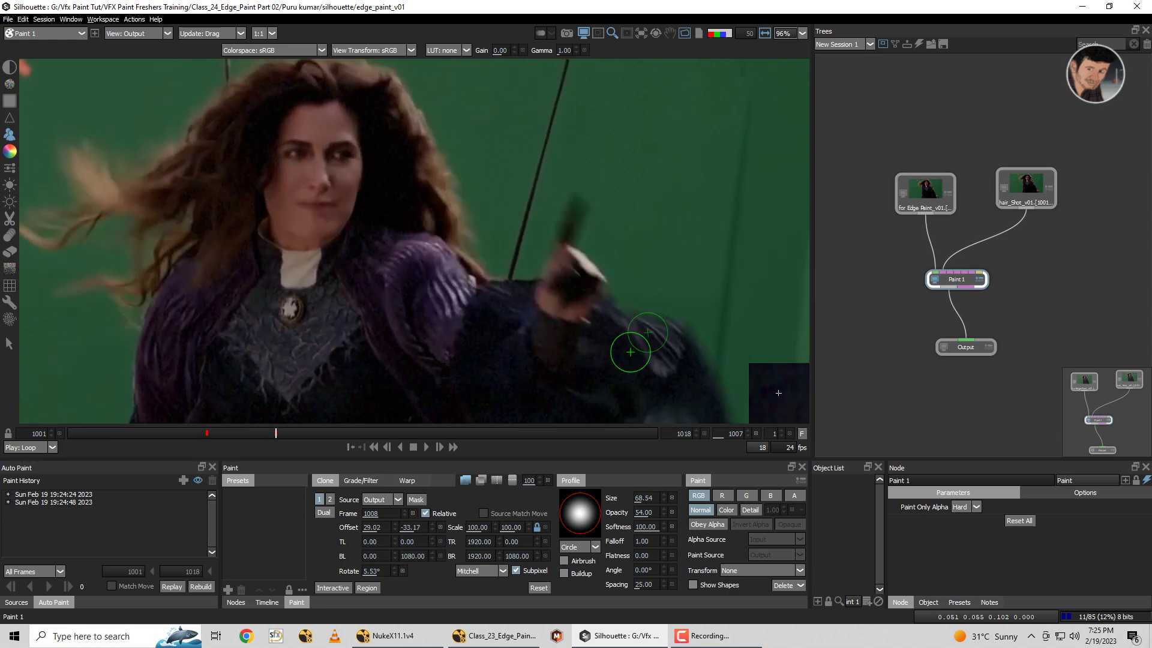
scroll(621, 330, up, 3)
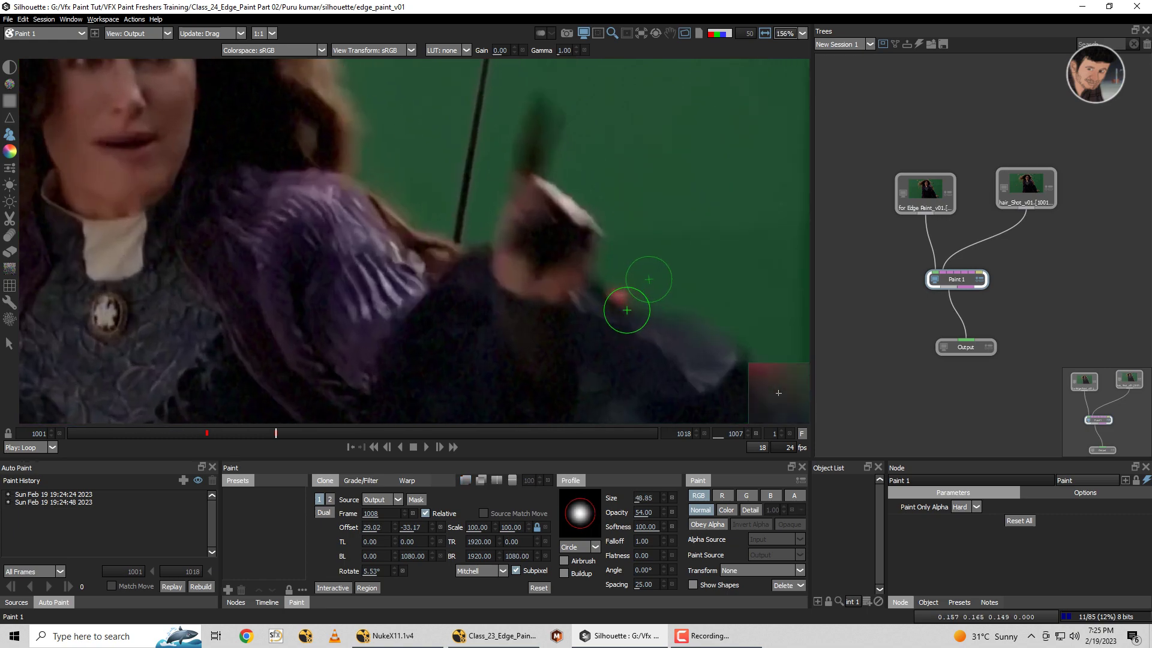
mouse_move(620, 295)
mouse_down()
mouse_move(609, 290)
mouse_move(622, 290)
mouse_up()
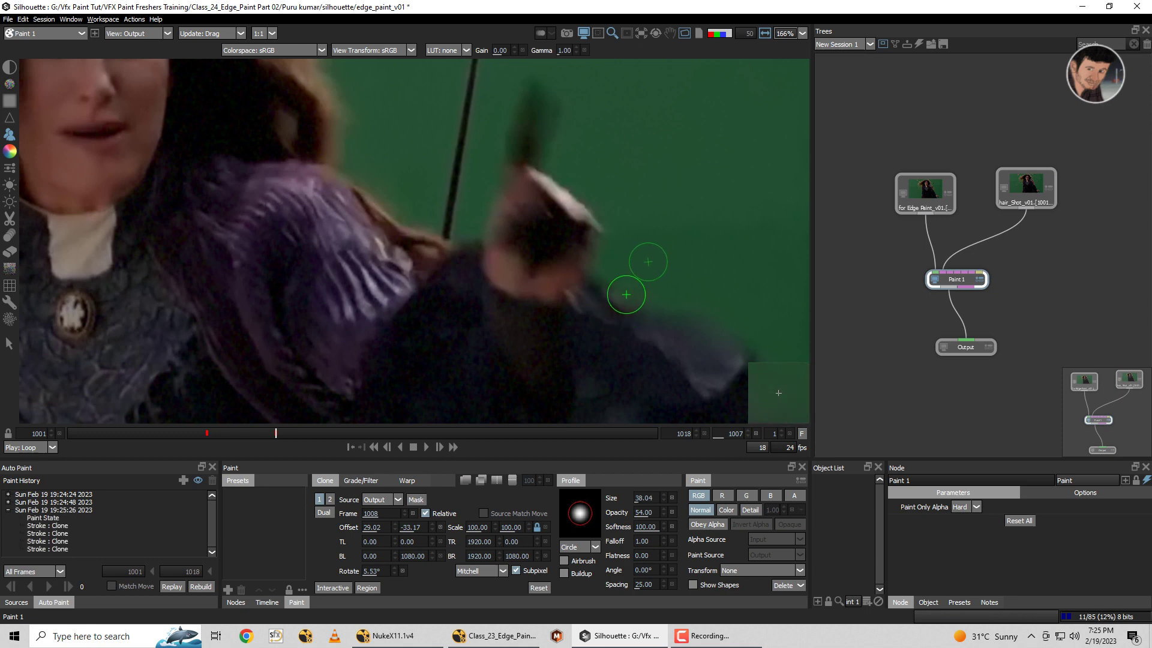
scroll(609, 294, down, 2)
key(i)
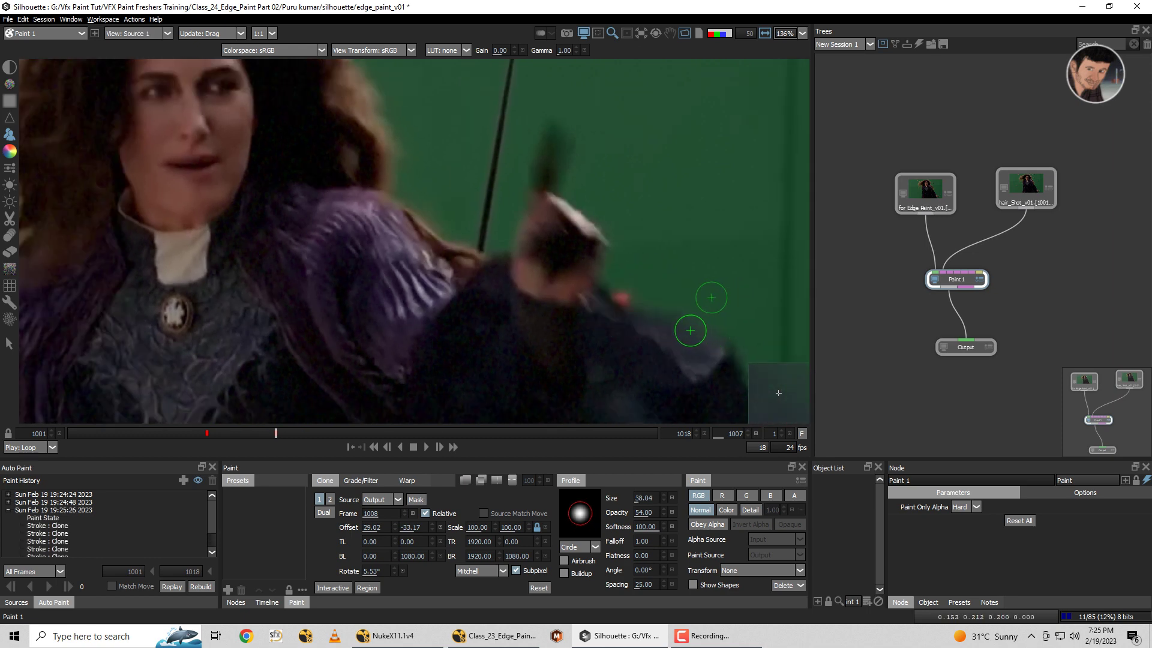
key(o)
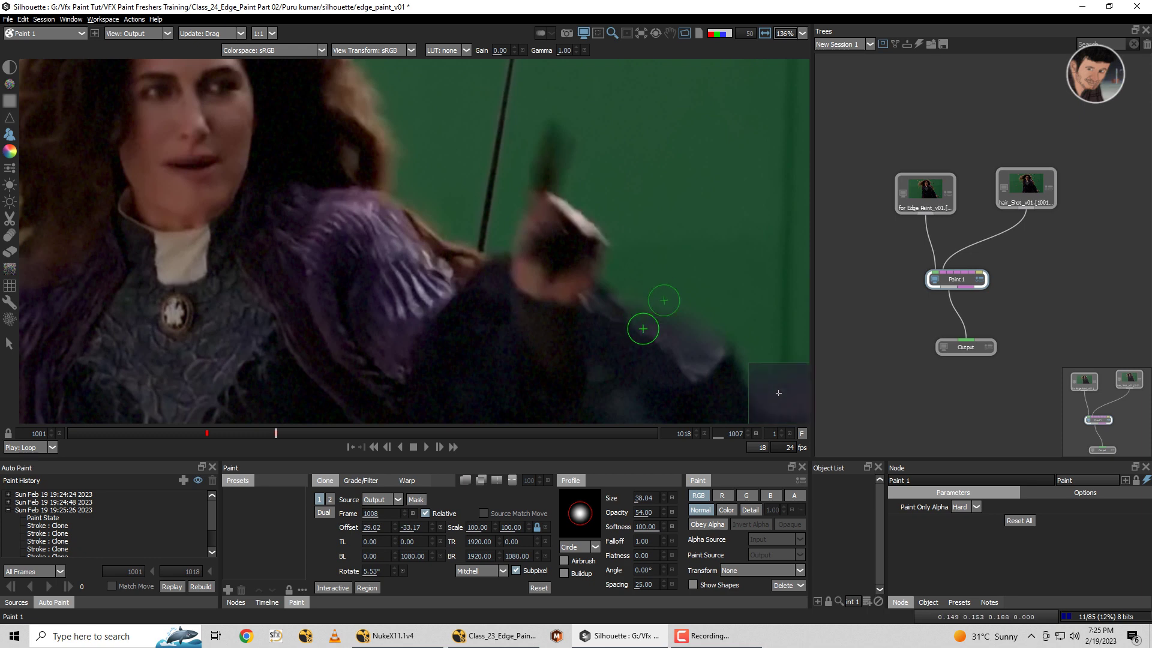
Switch the clone source to Source 1 and reset the offset and rotation to zero.
click(380, 499)
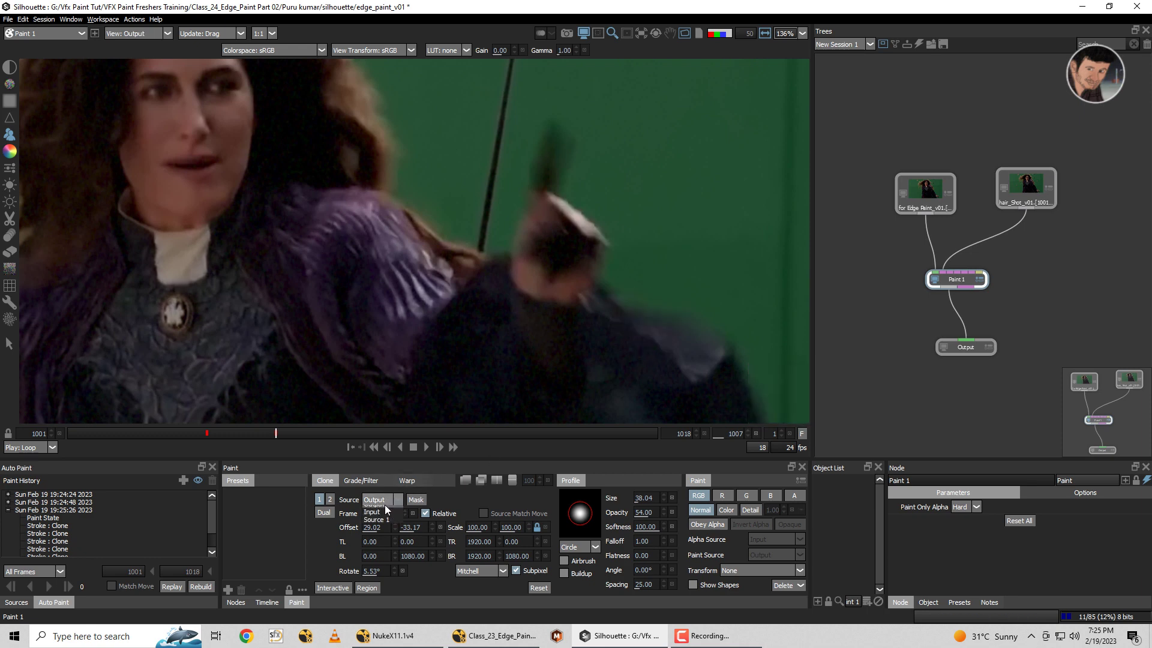
click(386, 528)
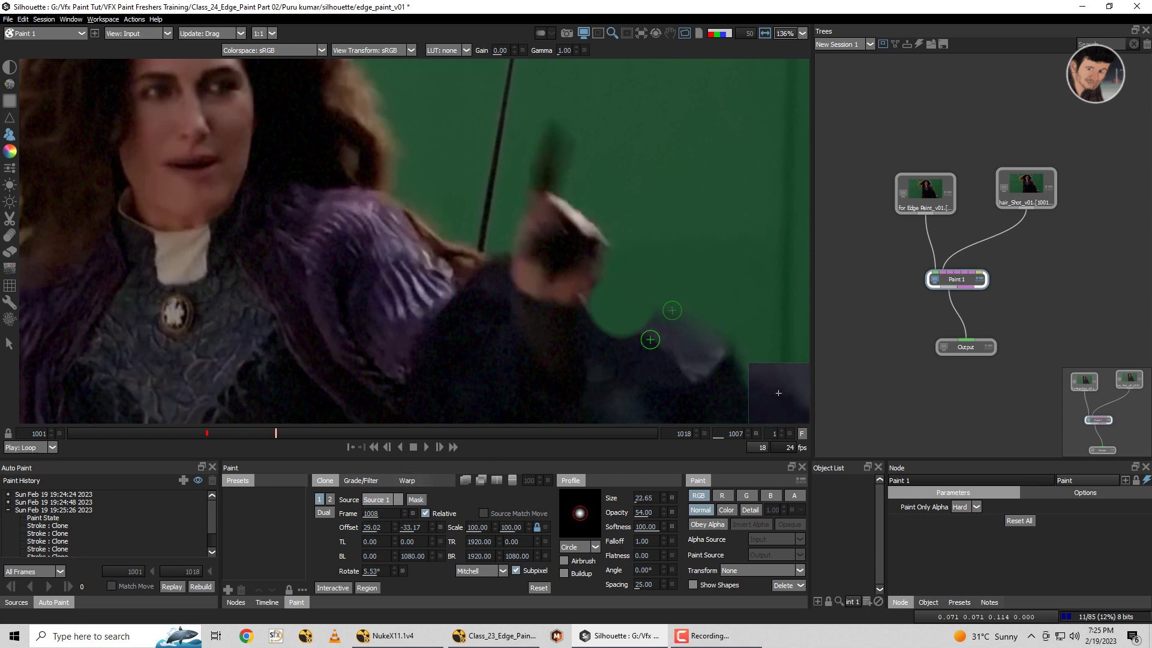
click(539, 588)
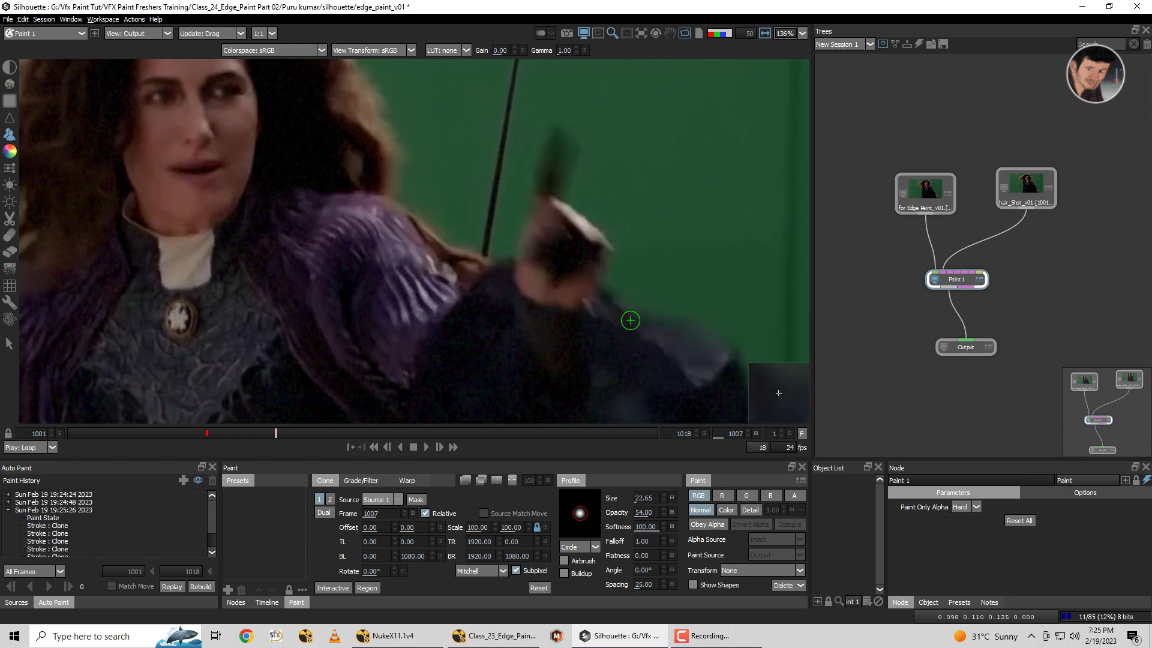
scroll(612, 319, down, 5)
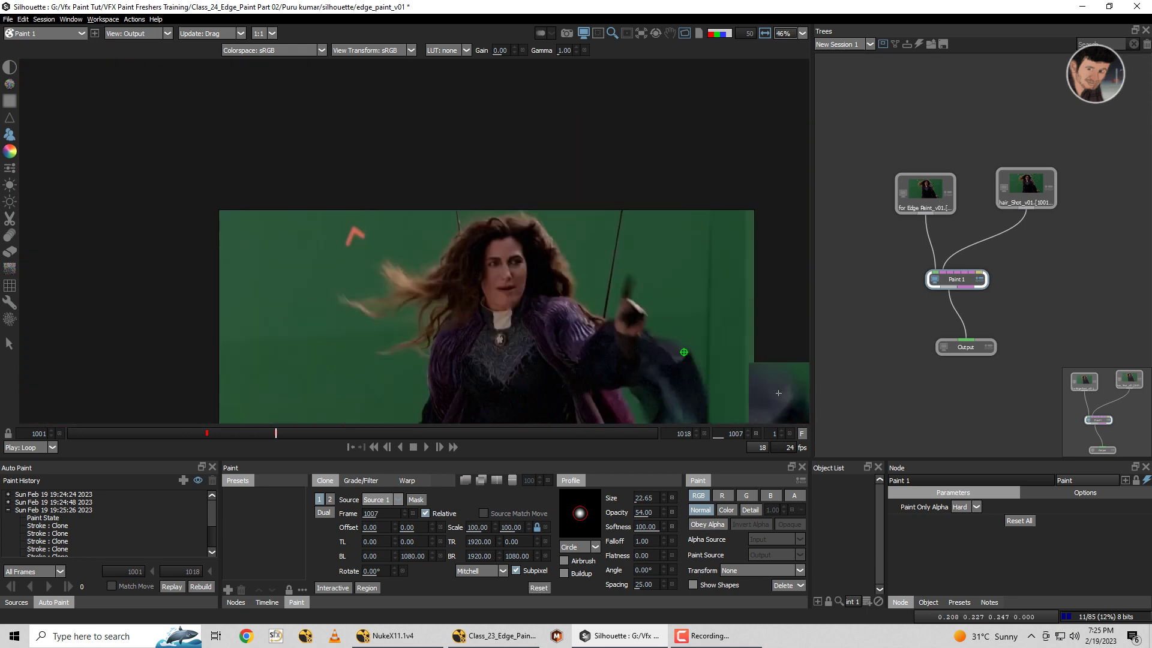
Step forward from frame 1007 to frame 1017, checking each frame for markers.
key(Left)
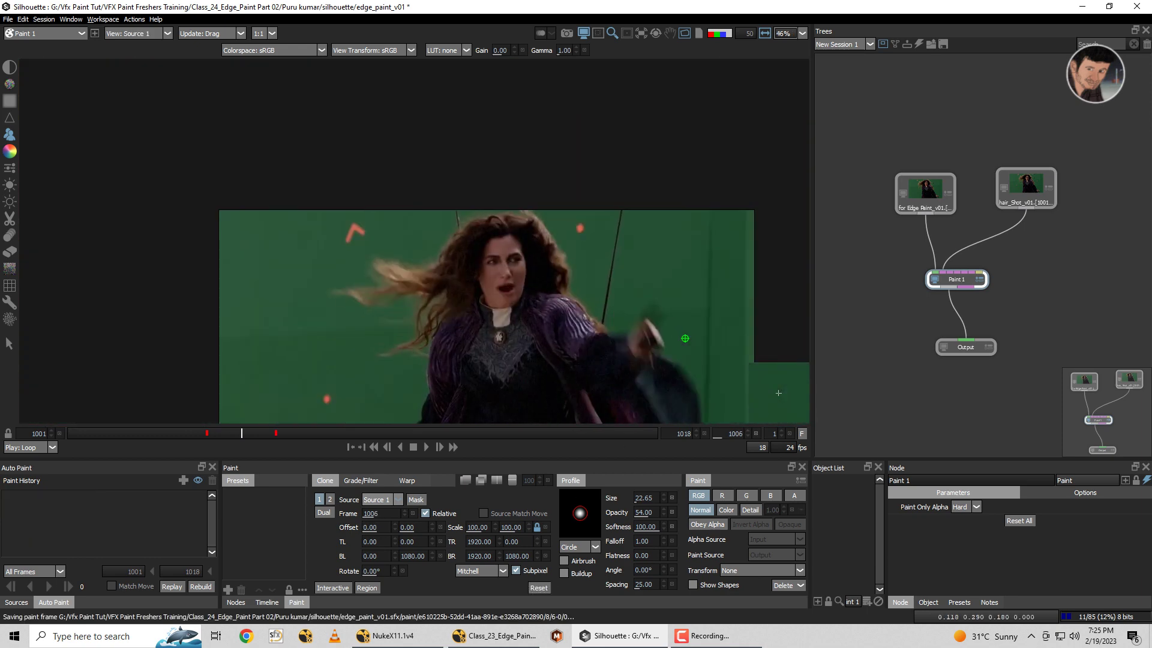
key(Right)
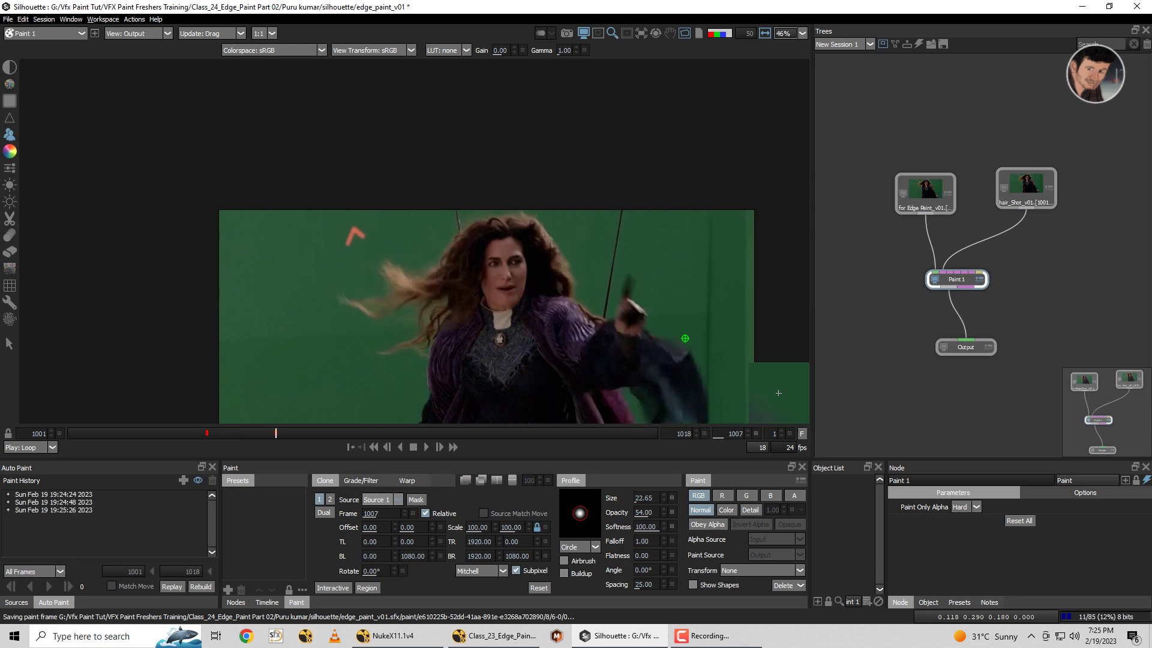
key(Right)
key(Right)
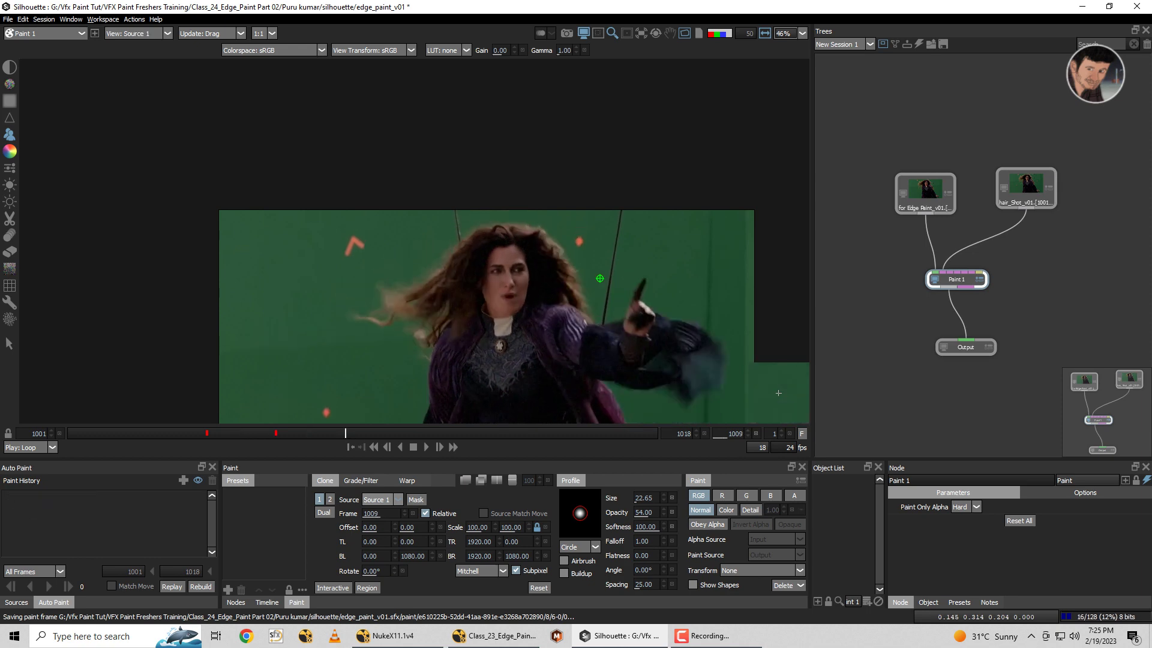
key(Right)
key(Right)
key(Right)
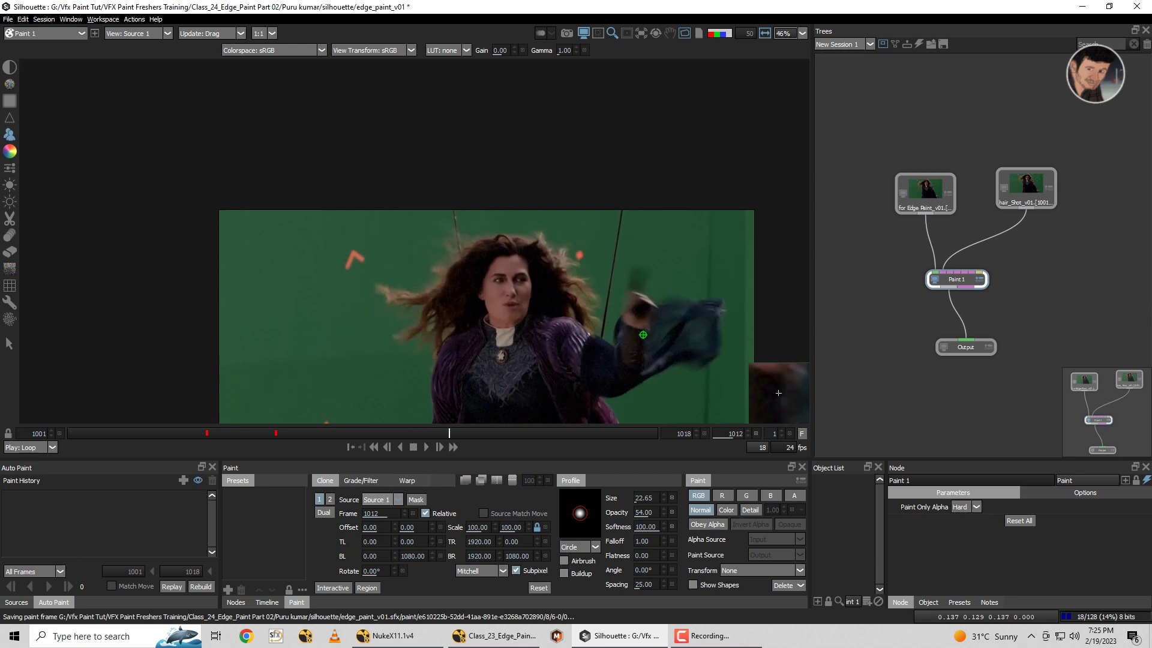
key(Right)
key(Right)
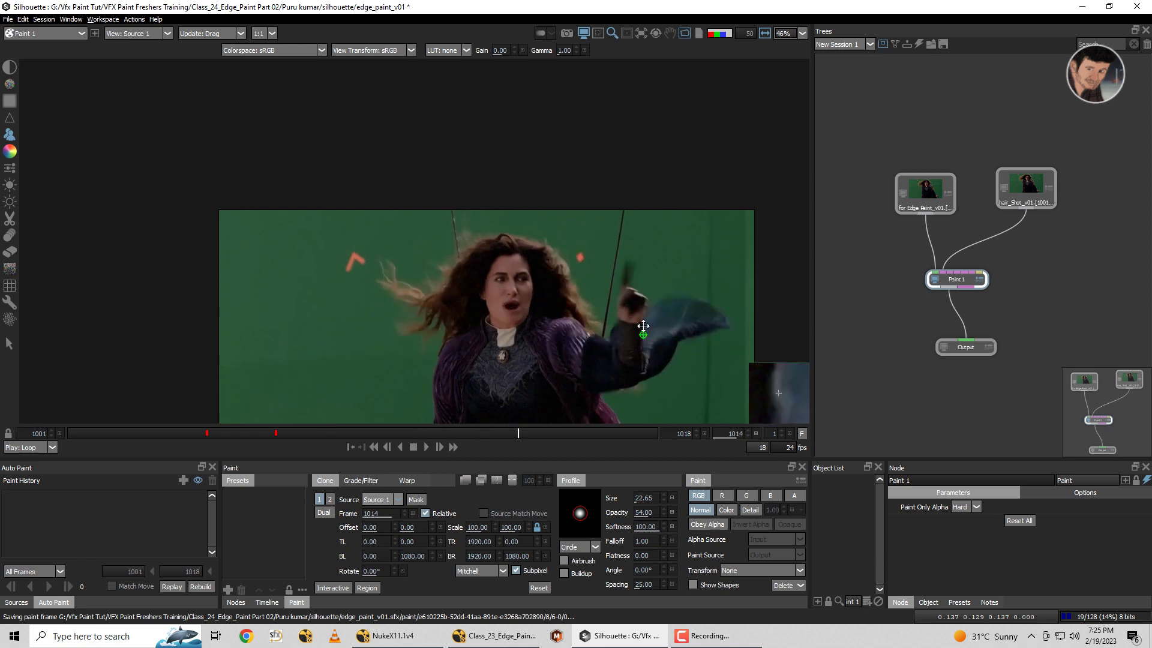
key(Right)
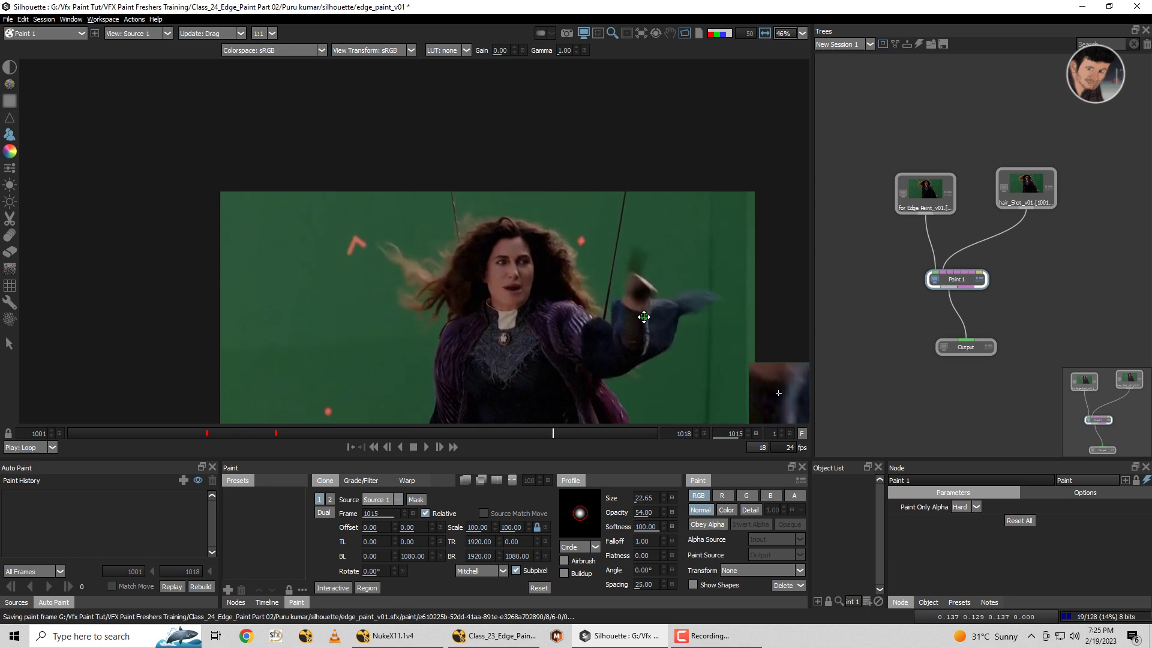
key(Right)
scroll(644, 317, up, 3)
scroll(583, 229, up, 3)
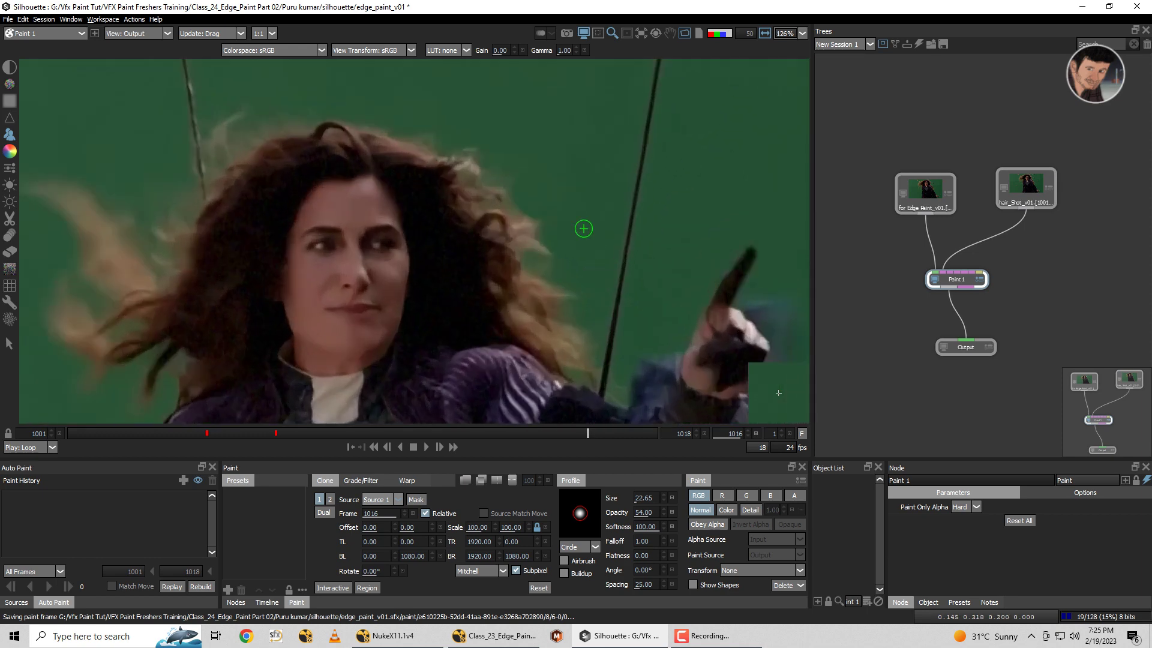
scroll(593, 242, down, 2)
key(Right)
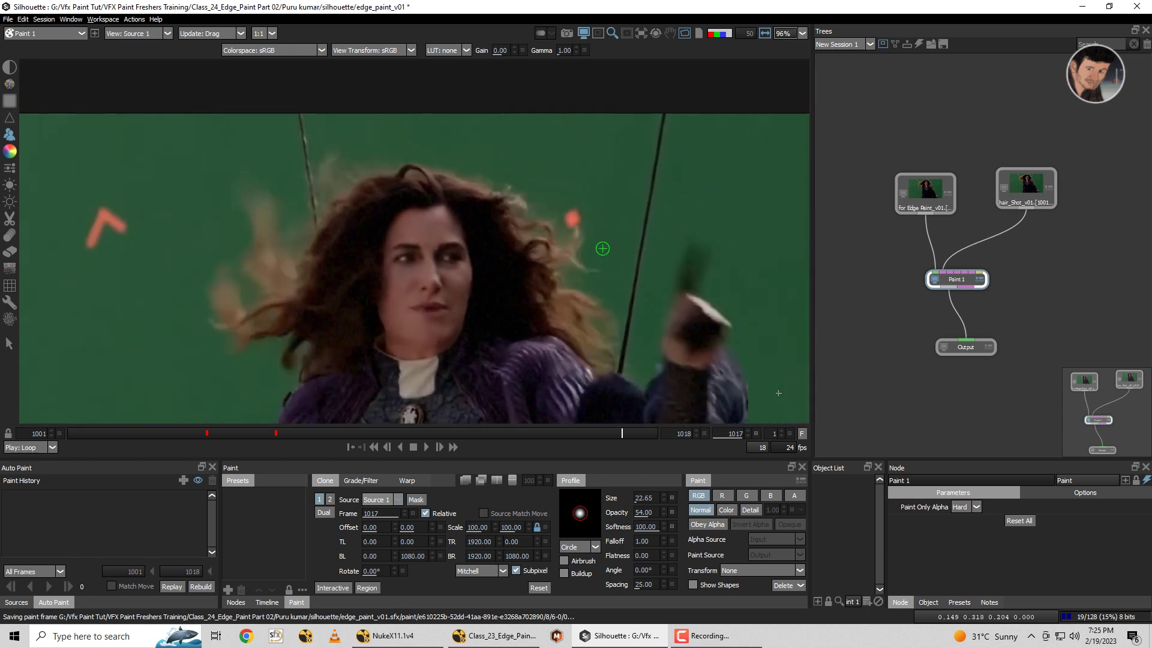
scroll(592, 240, up, 1)
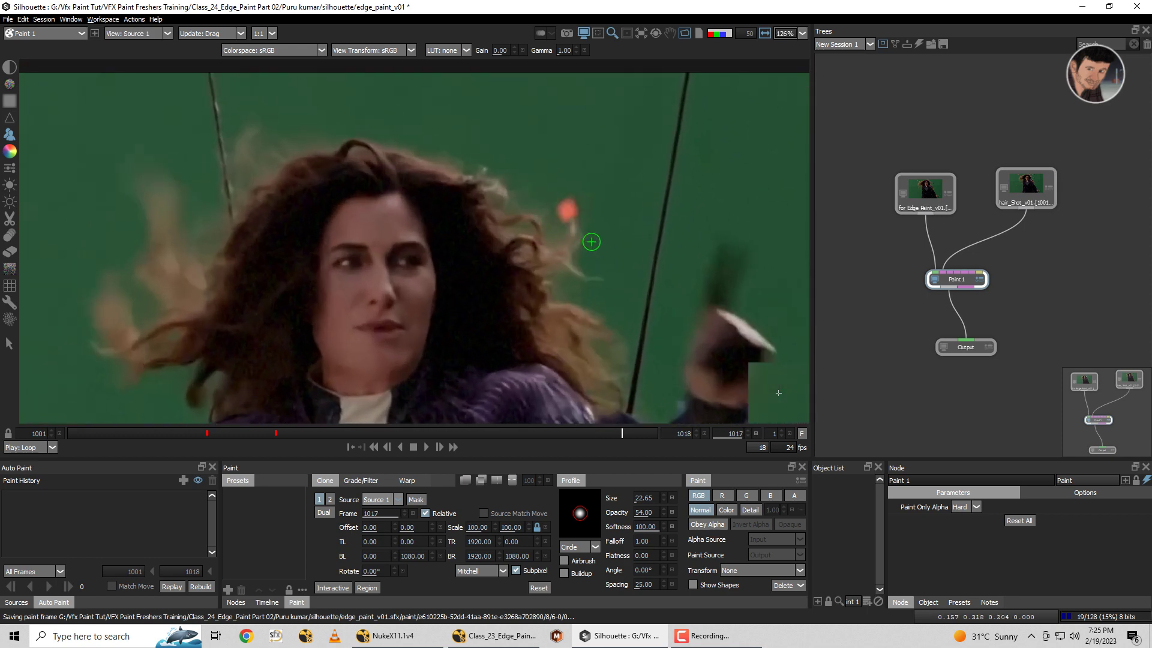
Clone out the orange marker and surrounding hair wisps on frame 1017, then save.
mouse_move(592, 227)
mouse_down()
mouse_move(561, 216)
mouse_move(575, 245)
mouse_move(558, 210)
mouse_move(573, 247)
mouse_up()
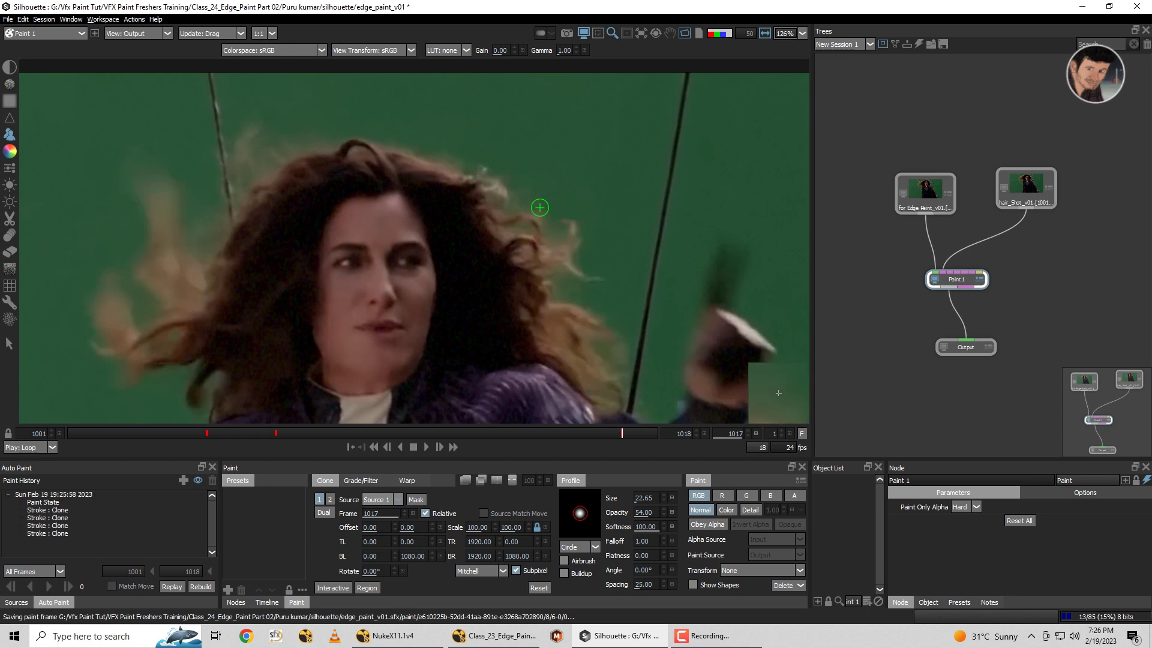
drag(540, 208, 543, 234)
drag(539, 216, 546, 235)
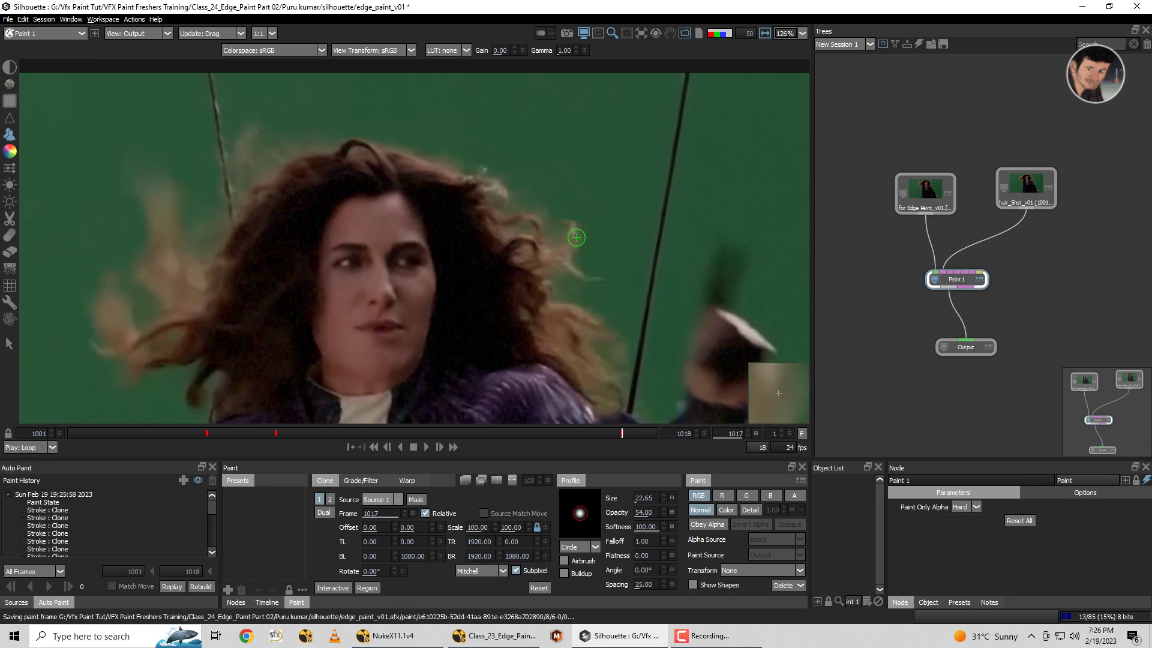
key(ctrl+s)
Clone out the marker beside the hair on frame 1016 and touch up the hair edge.
key(Left)
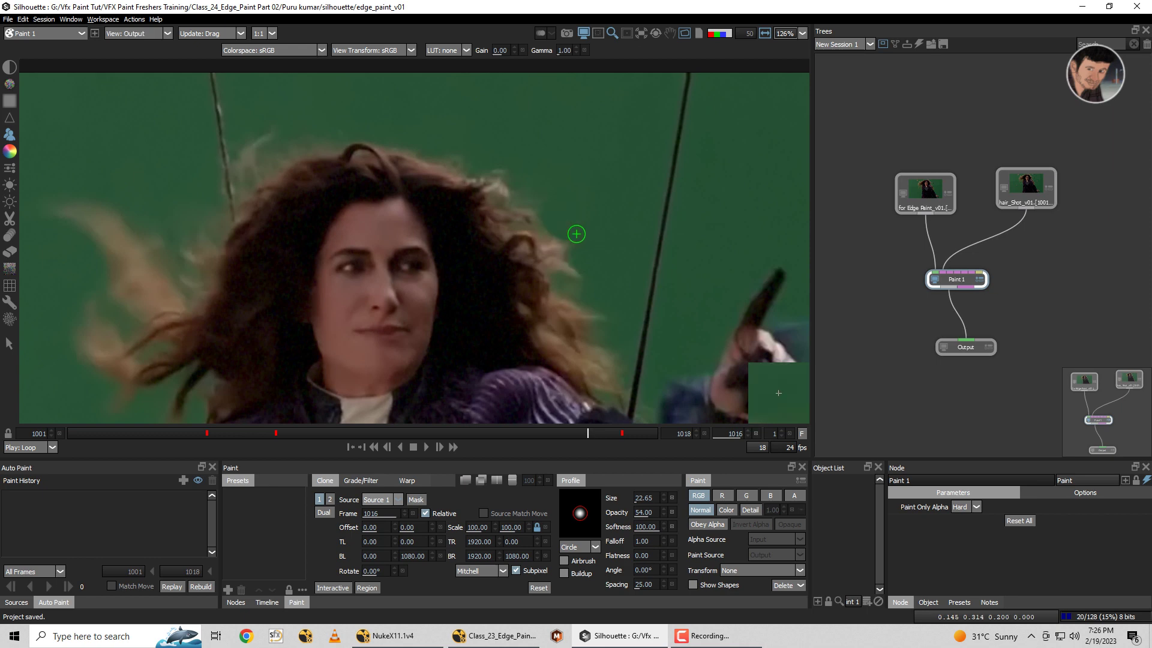
mouse_move(576, 234)
mouse_down()
mouse_move(560, 228)
mouse_move(561, 206)
mouse_up()
click(560, 232)
click(564, 236)
click(568, 240)
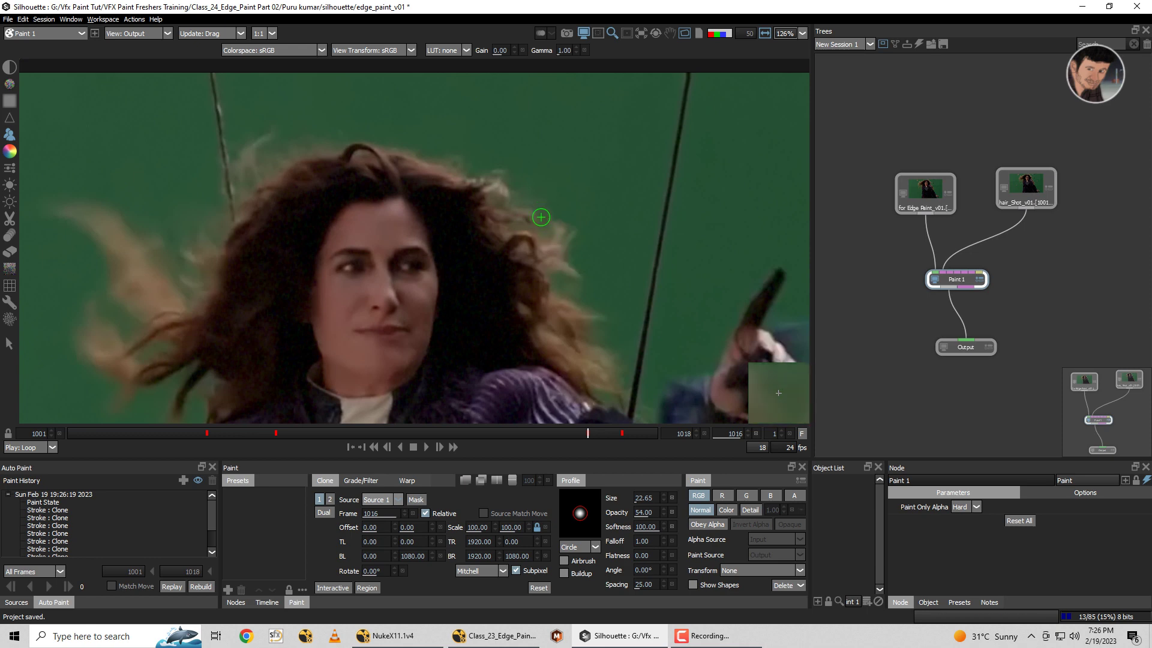
click(540, 216)
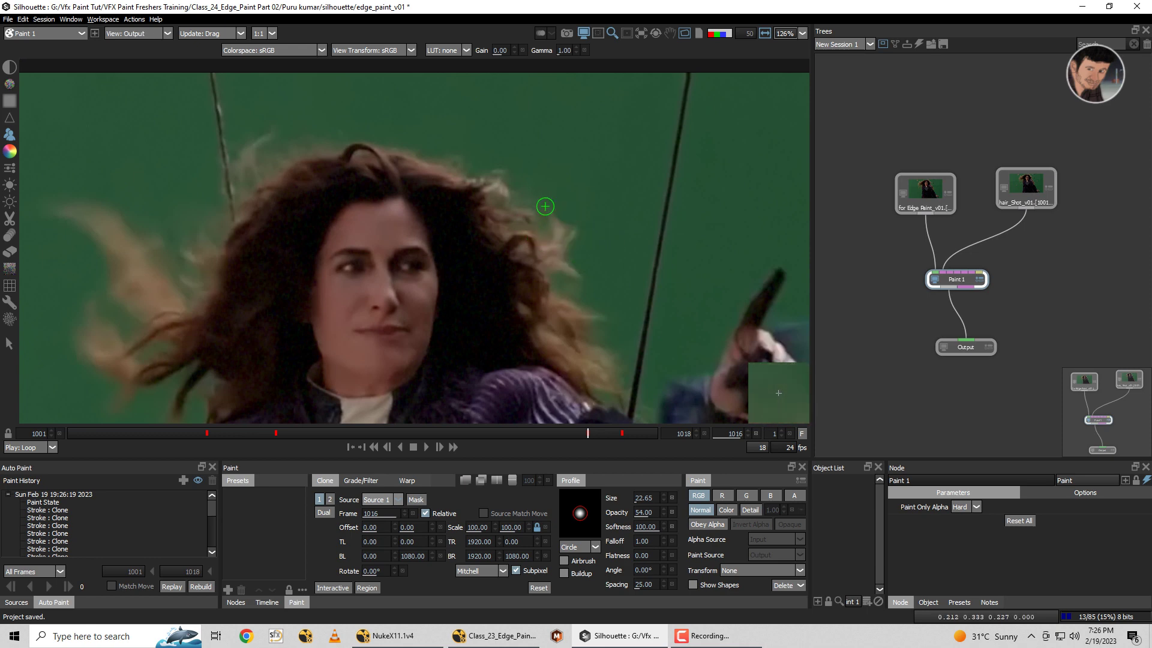
Check frame 1017 against the original plate and save the project.
key(Right)
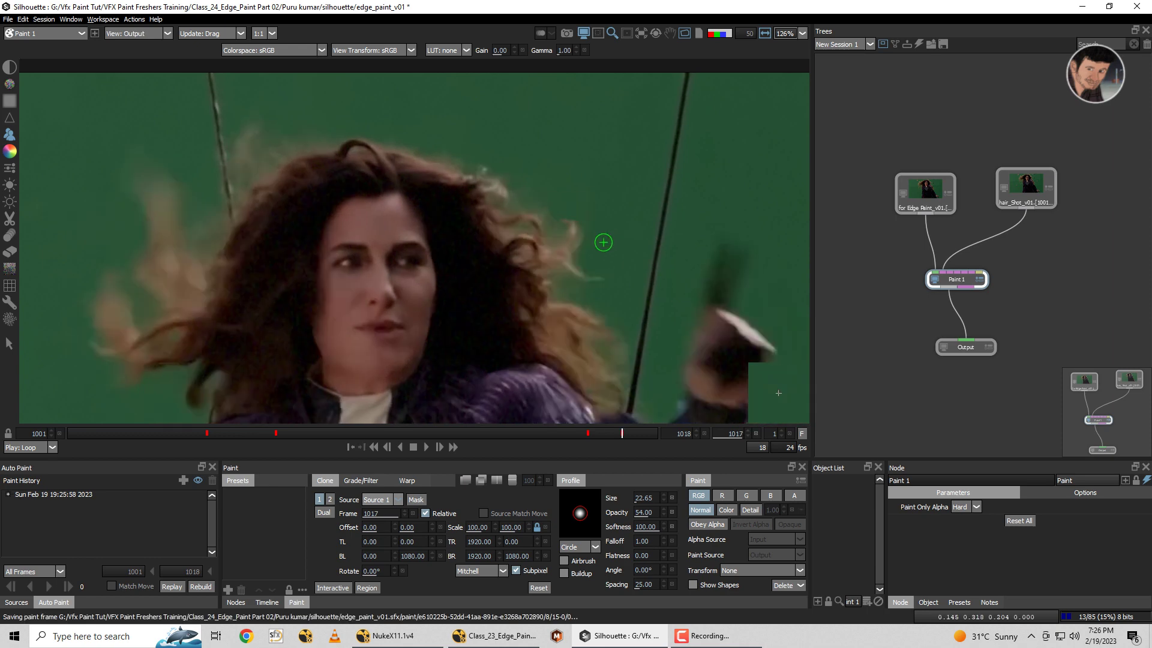
click(570, 240)
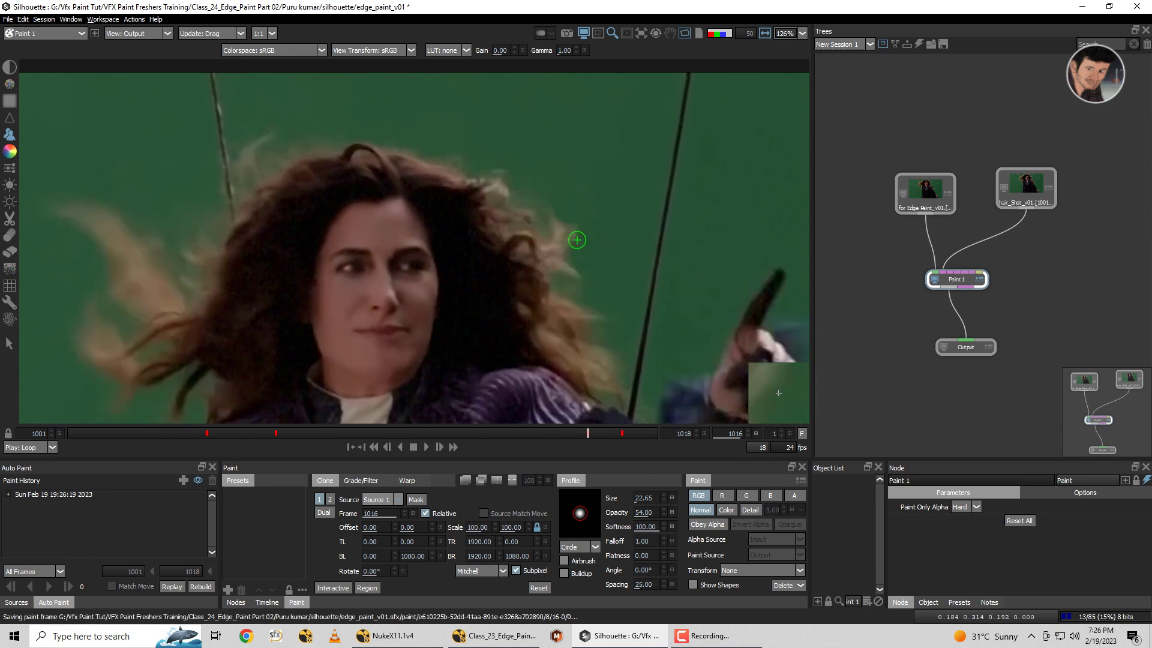
key(1)
key(3)
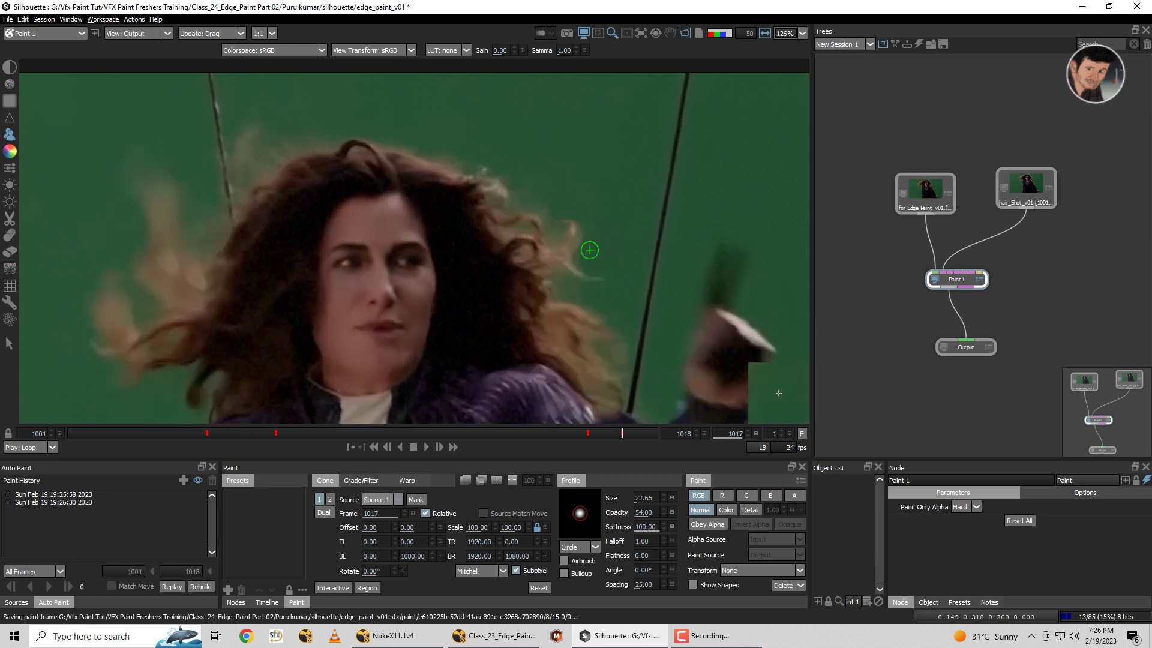
key(ctrl+s)
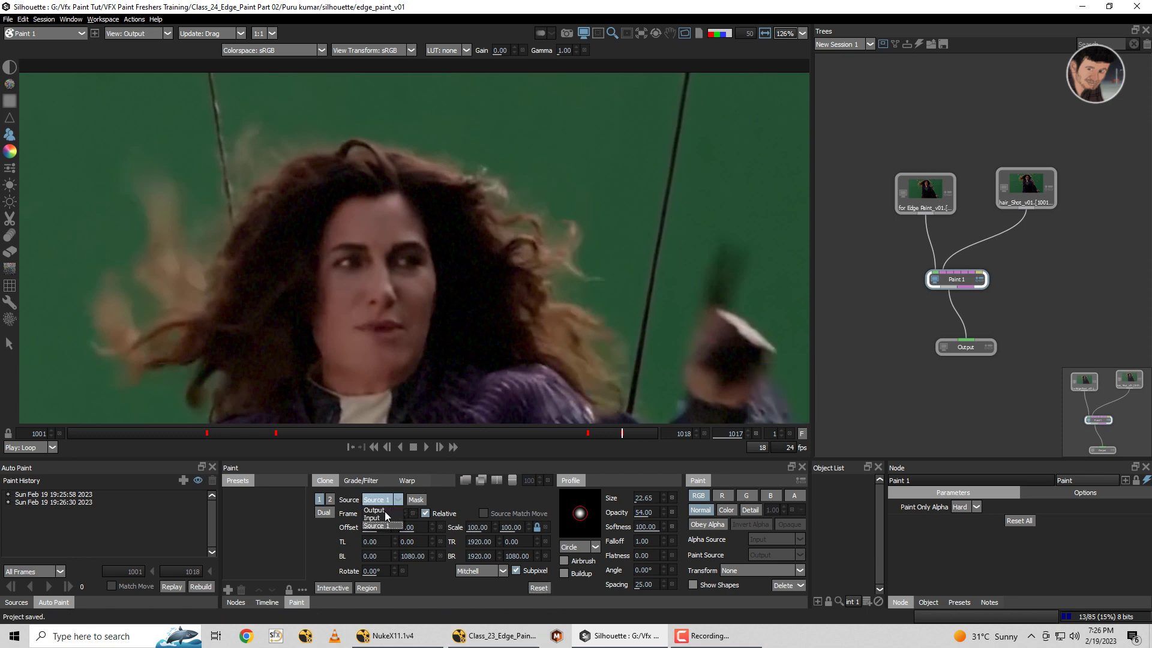
drag(548, 274, 540, 281)
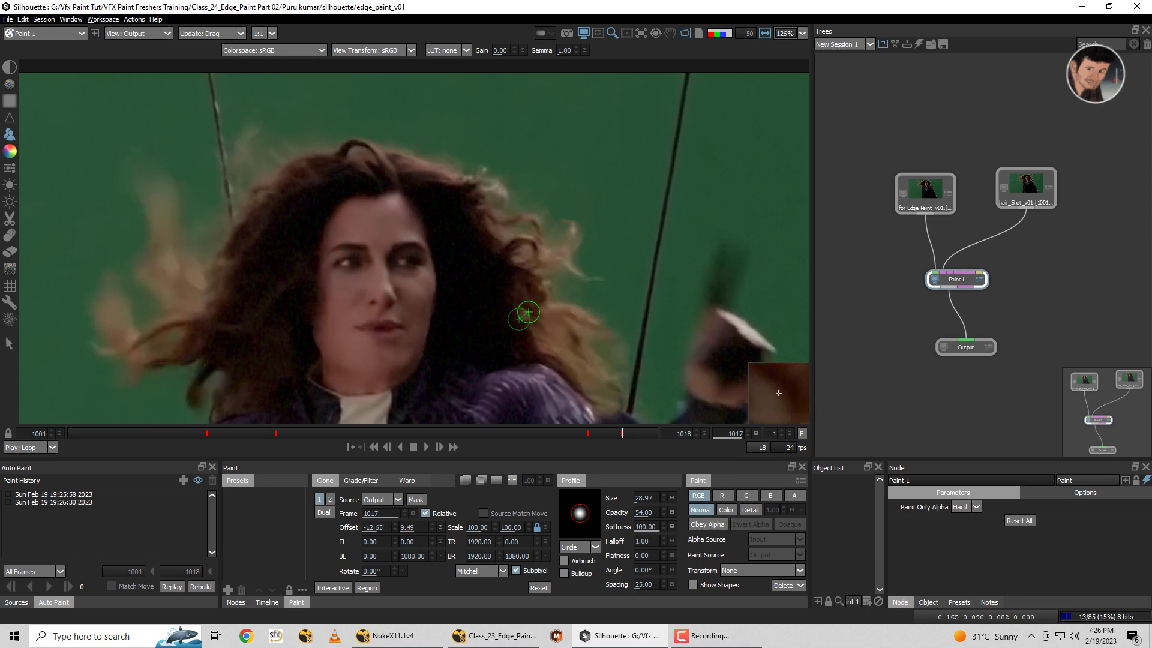
scroll(543, 240, up, 3)
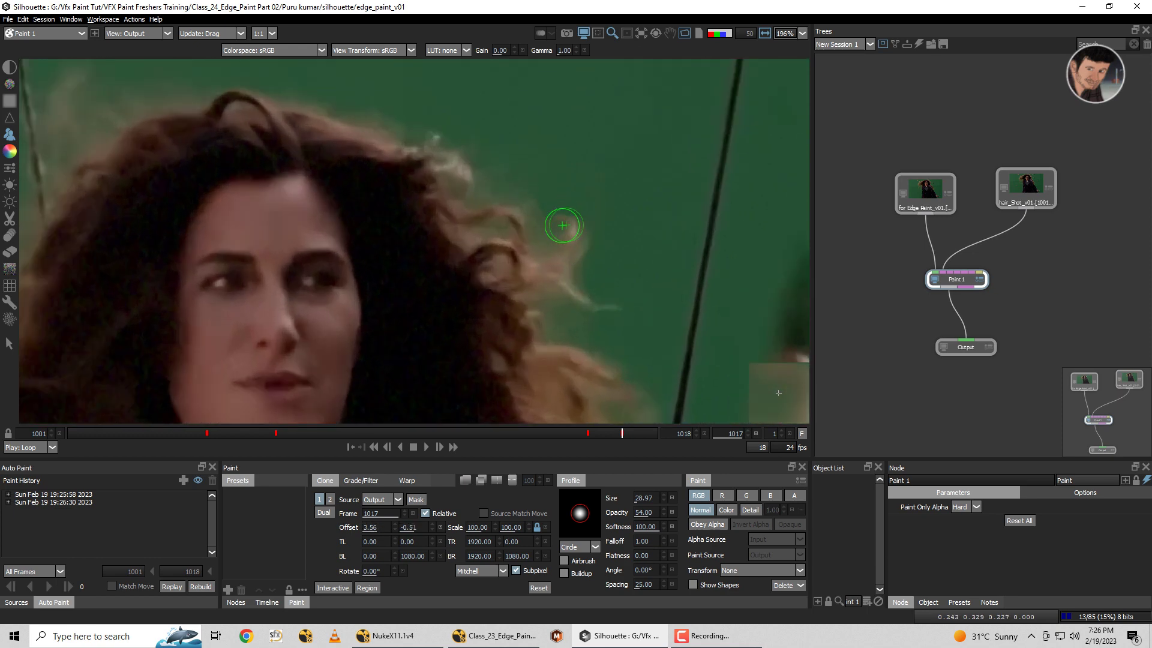
mouse_move(564, 219)
mouse_down()
mouse_move(557, 229)
mouse_move(551, 218)
mouse_up()
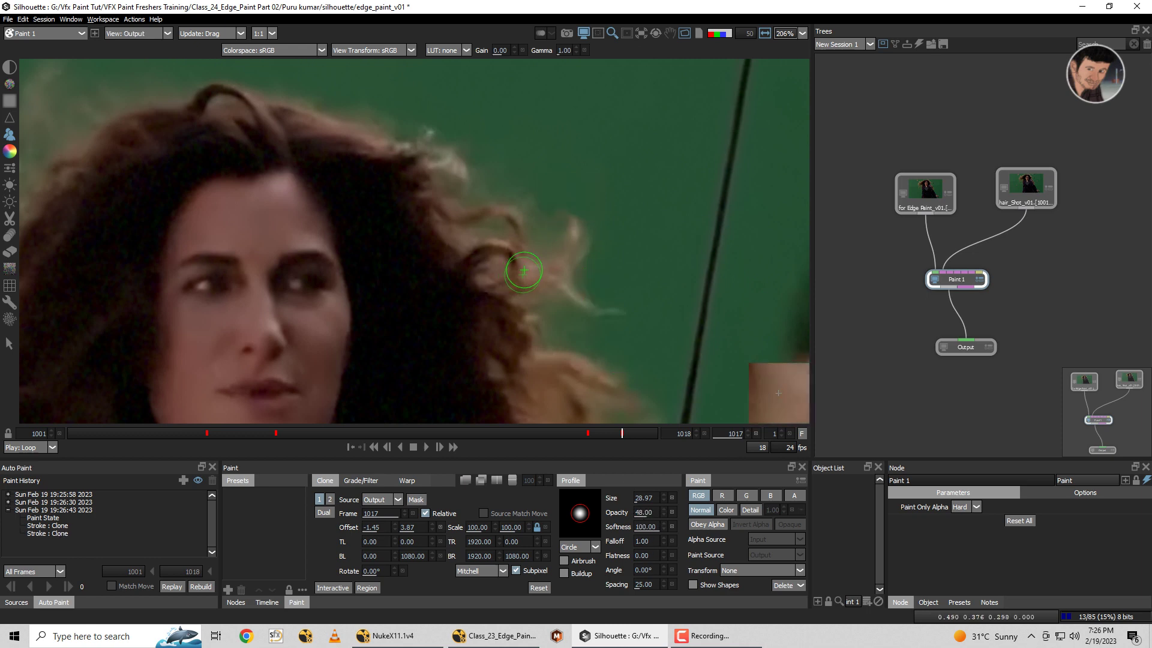
drag(552, 211, 582, 225)
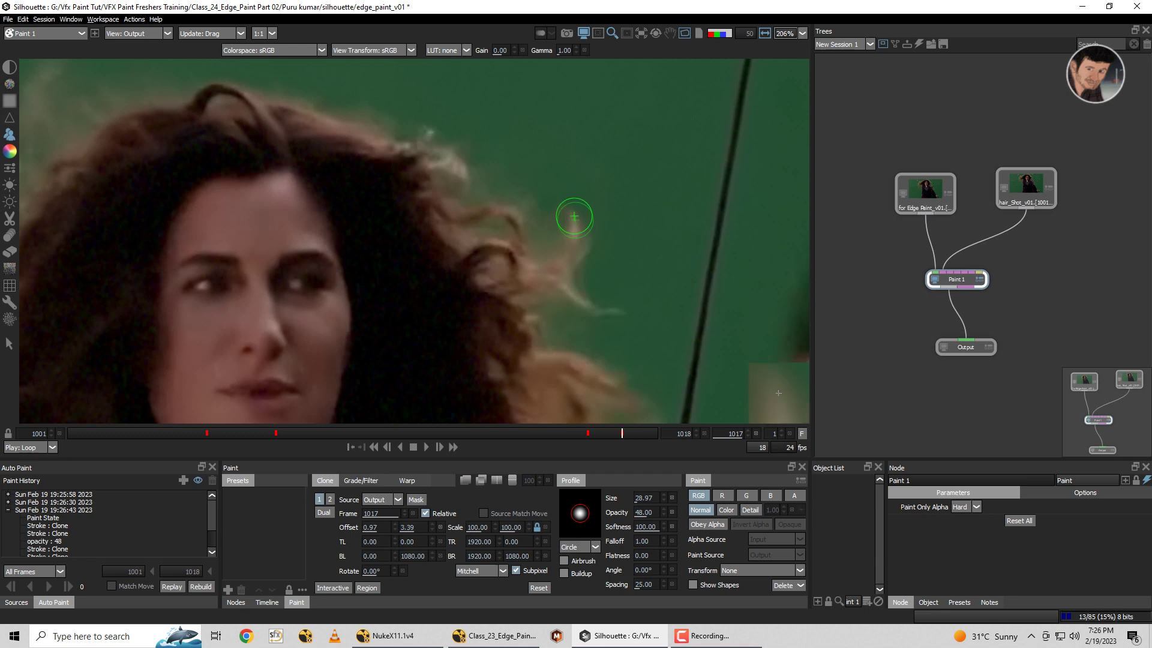
scroll(543, 227, down, 1)
scroll(594, 225, down, 2)
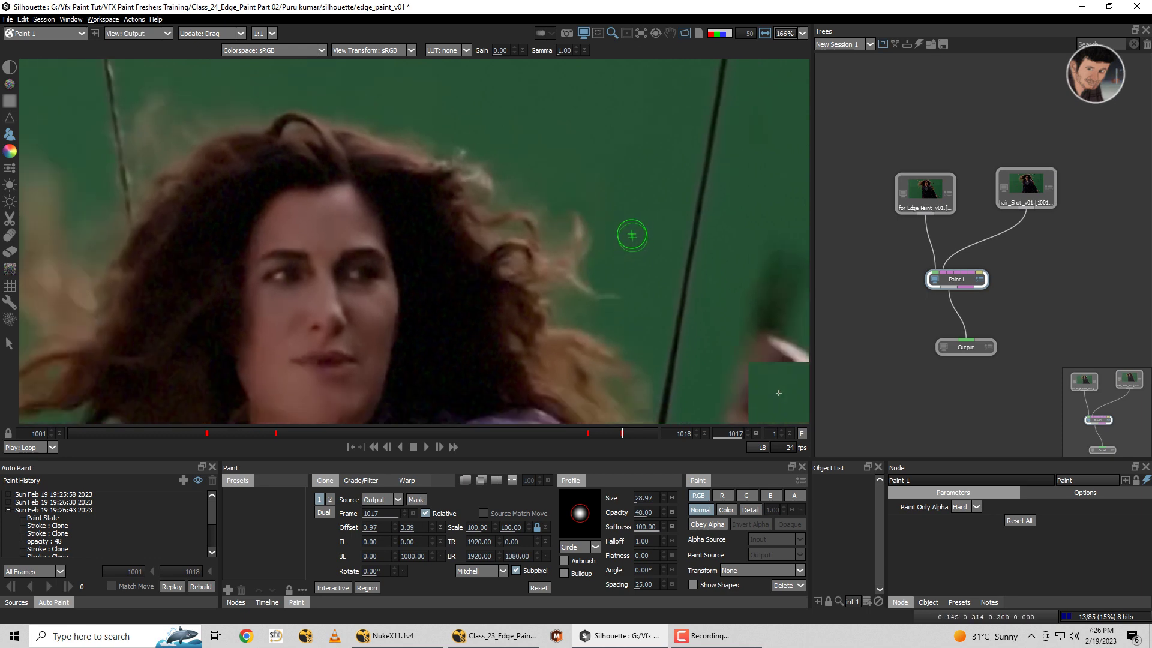
scroll(630, 225, down, 1)
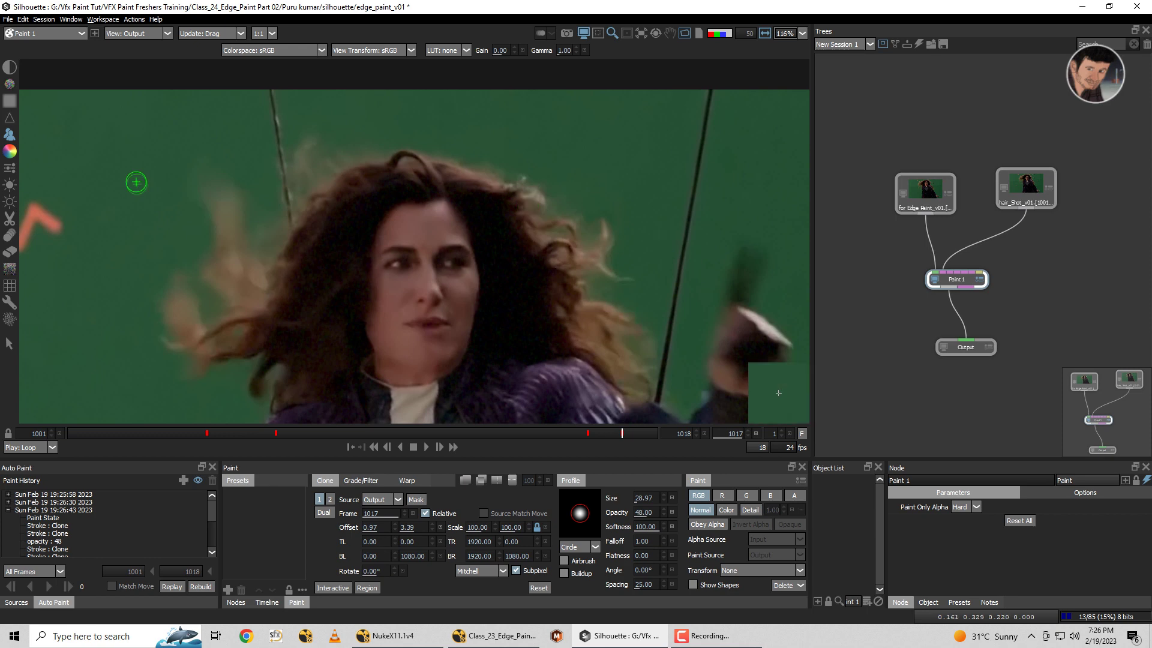
Switch to the Drag brush and shrink its size to 19.06.
click(10, 235)
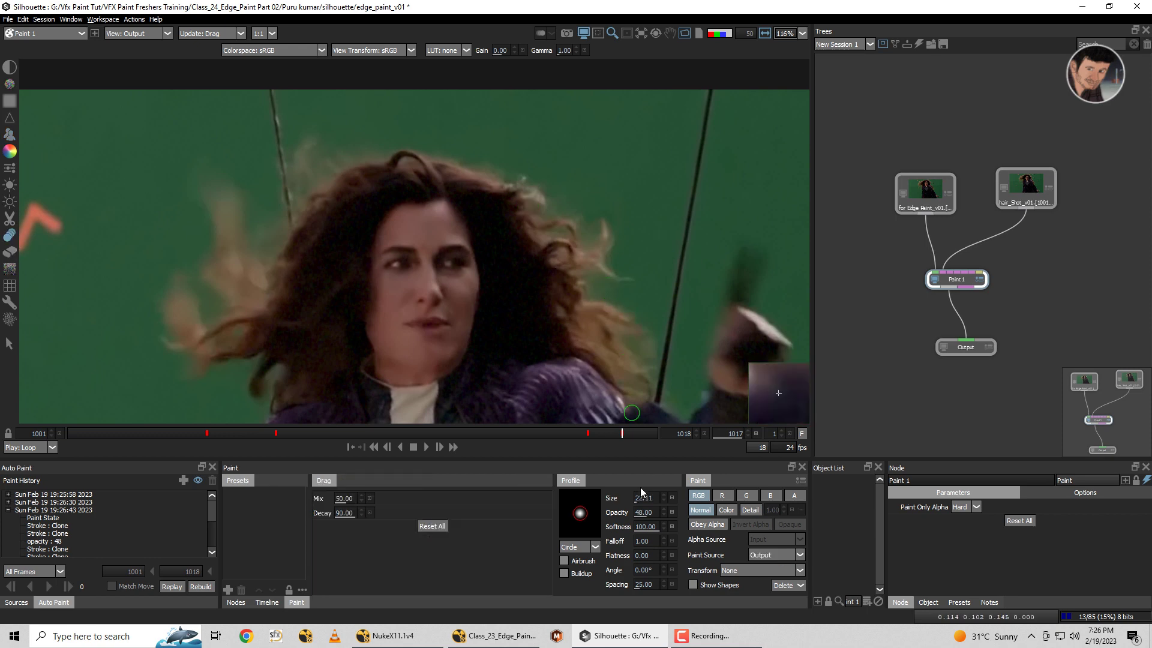
drag(644, 498, 644, 513)
scroll(614, 229, up, 2)
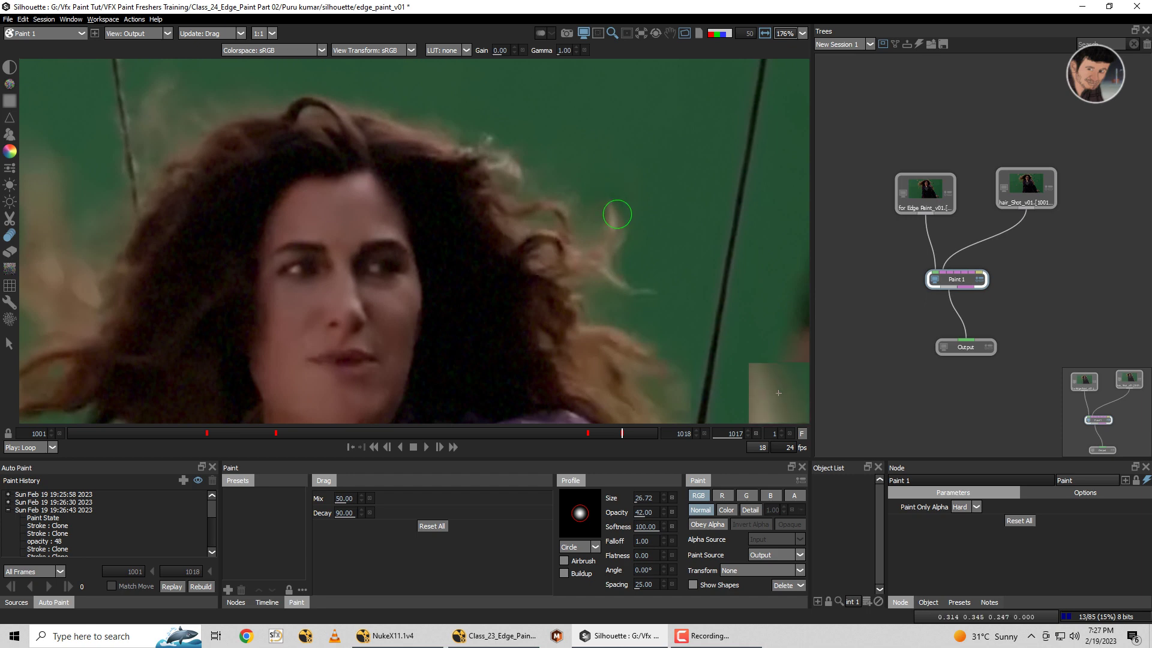
scroll(618, 193, down, 2)
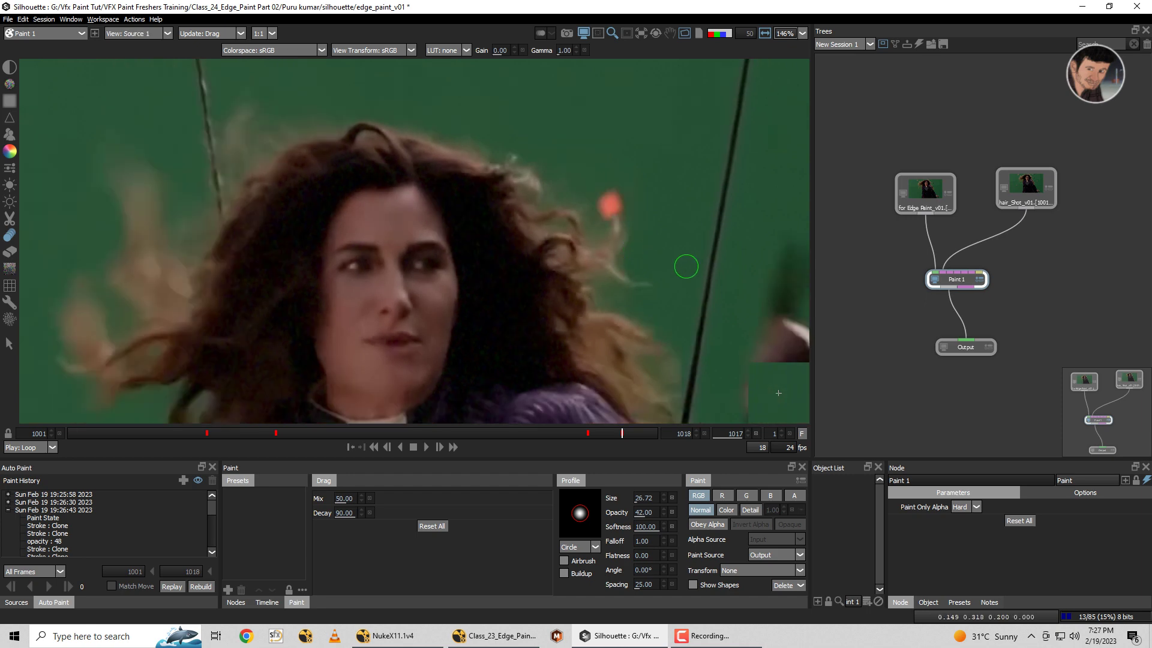
Compare Source 1 and Output views around frame 1016, then save the project.
key(1)
scroll(661, 273, down, 1)
key(Left)
key(3)
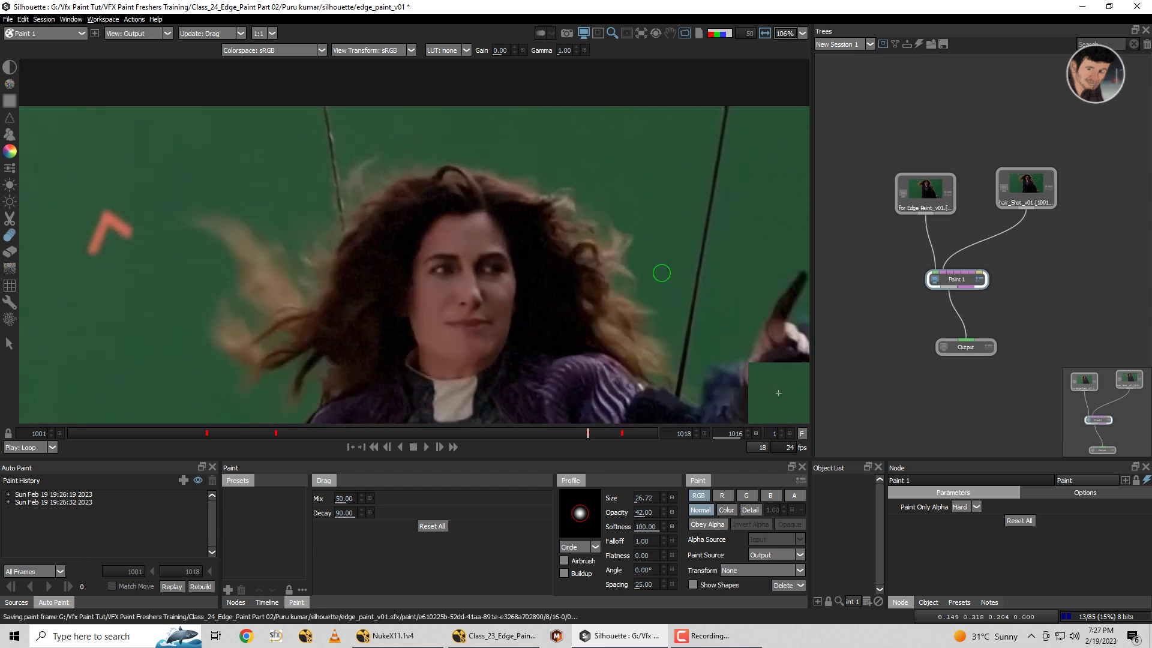
key(1)
scroll(620, 246, up, 2)
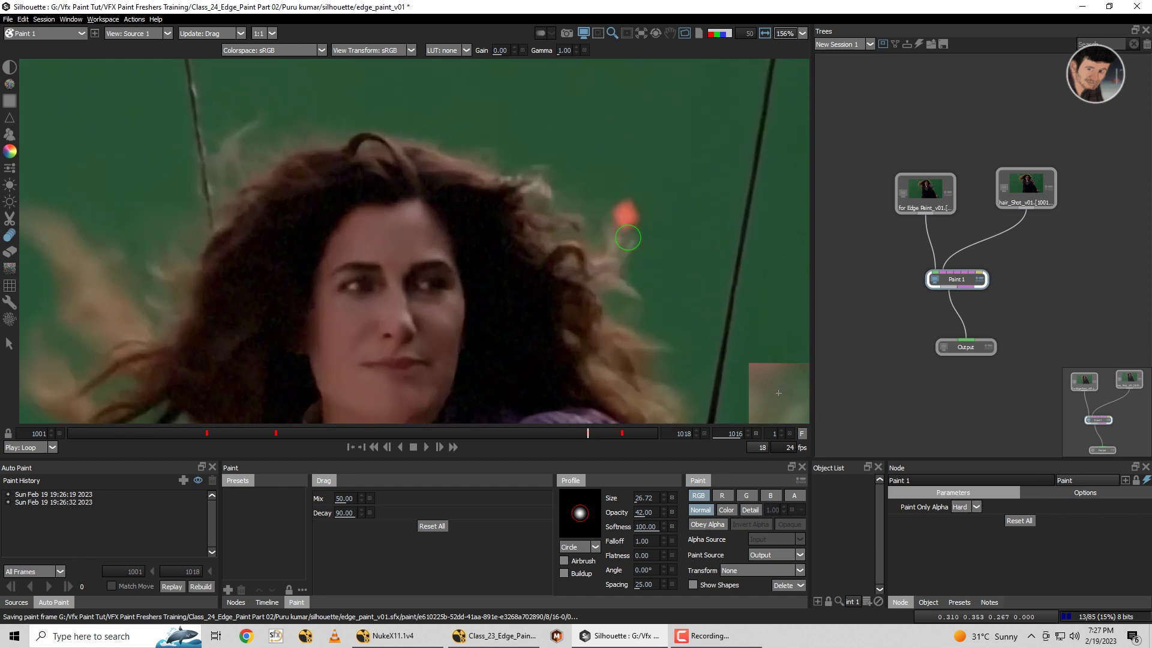
key(3)
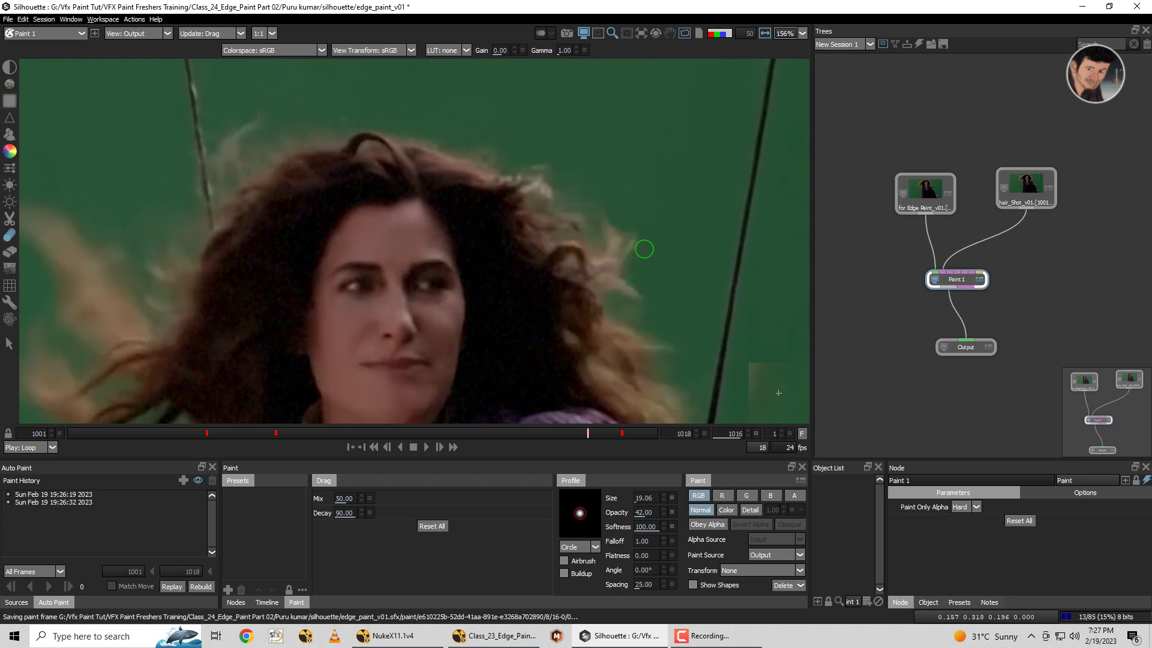
key(Right)
key(Left)
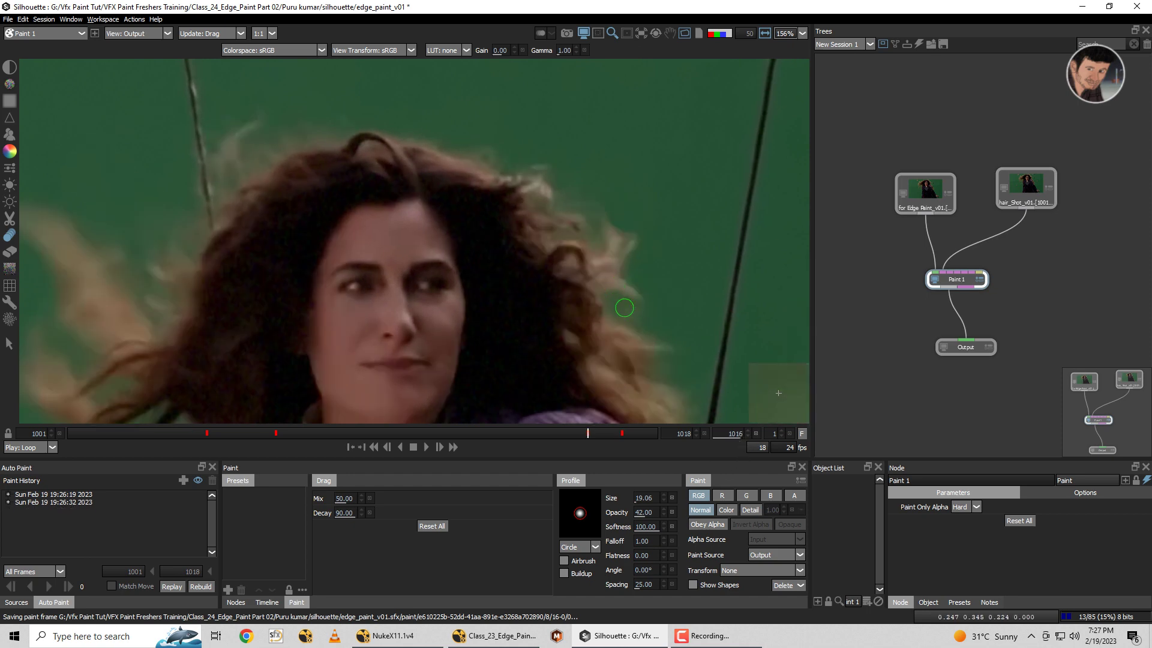
key(ctrl+s)
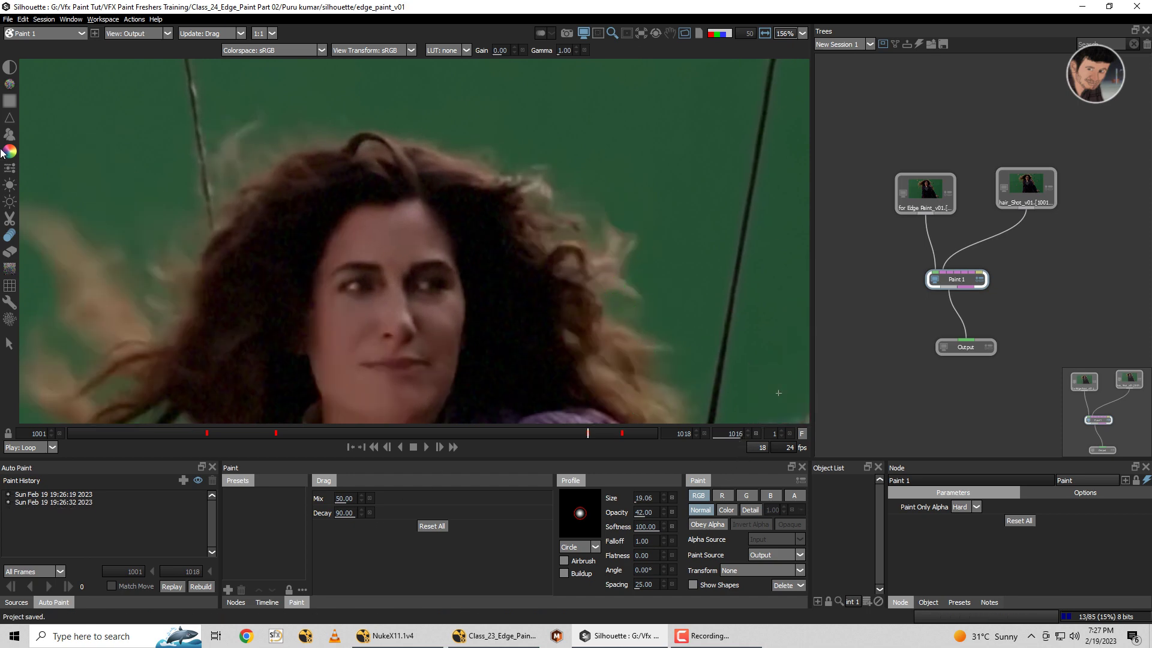
Clone from frame 1017 with an offset to paint over the hair edge on frame 1016, then save.
click(13, 135)
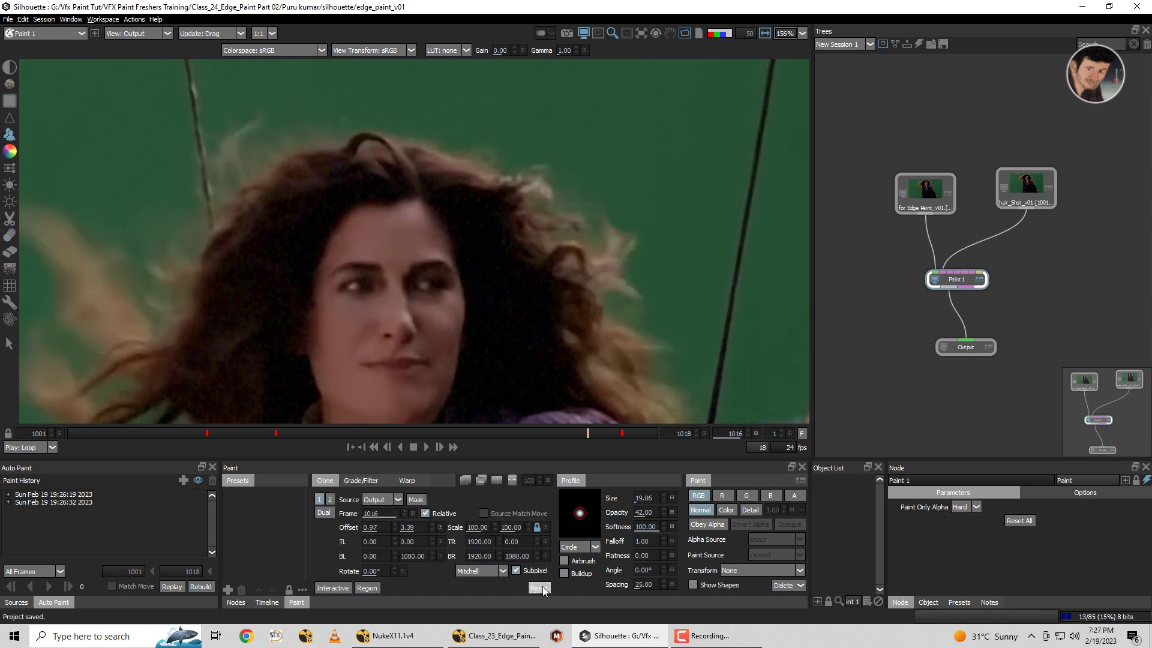
click(409, 510)
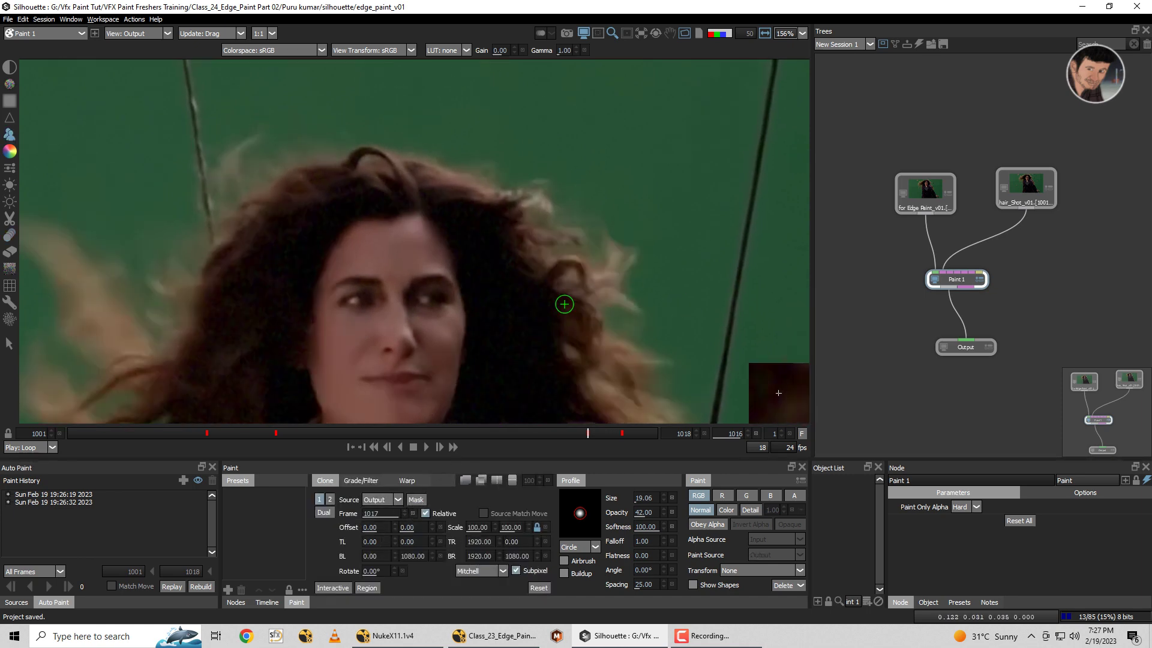
drag(570, 309, 564, 304)
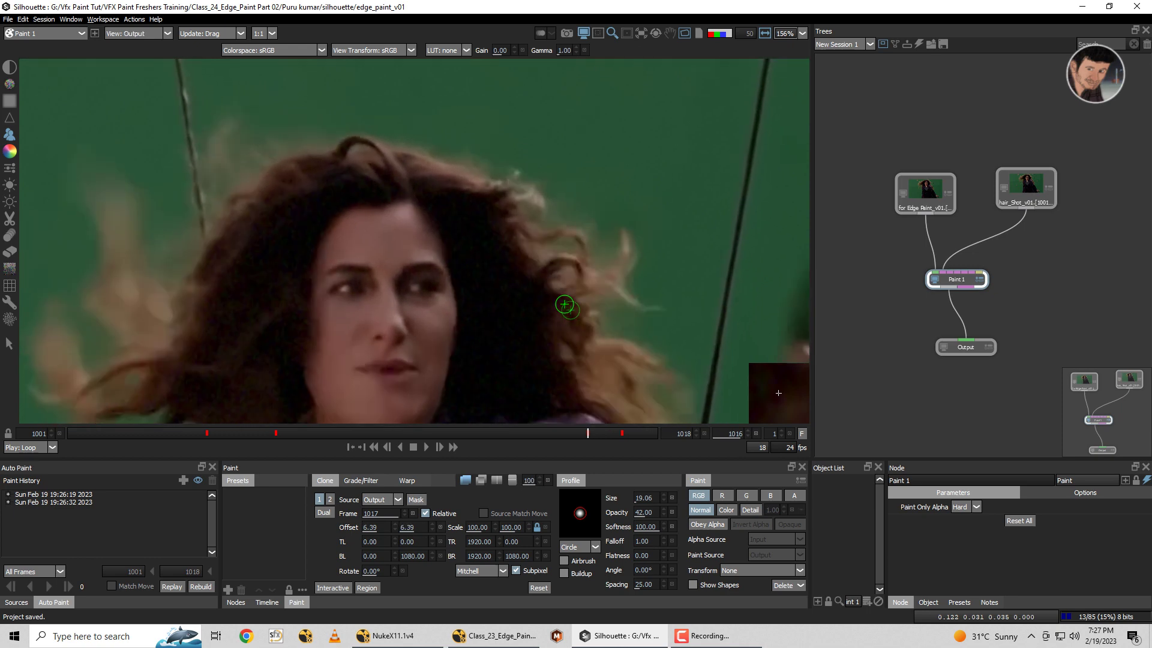
drag(564, 304, 610, 242)
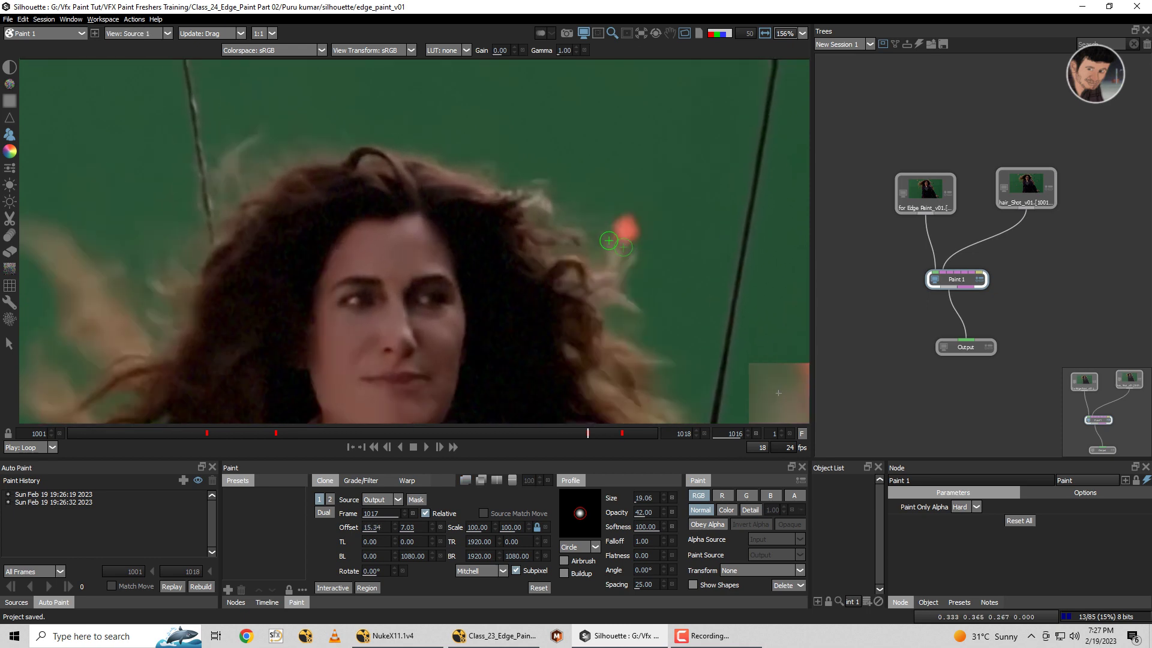
mouse_move(608, 240)
mouse_down()
mouse_move(591, 259)
mouse_move(616, 223)
mouse_up()
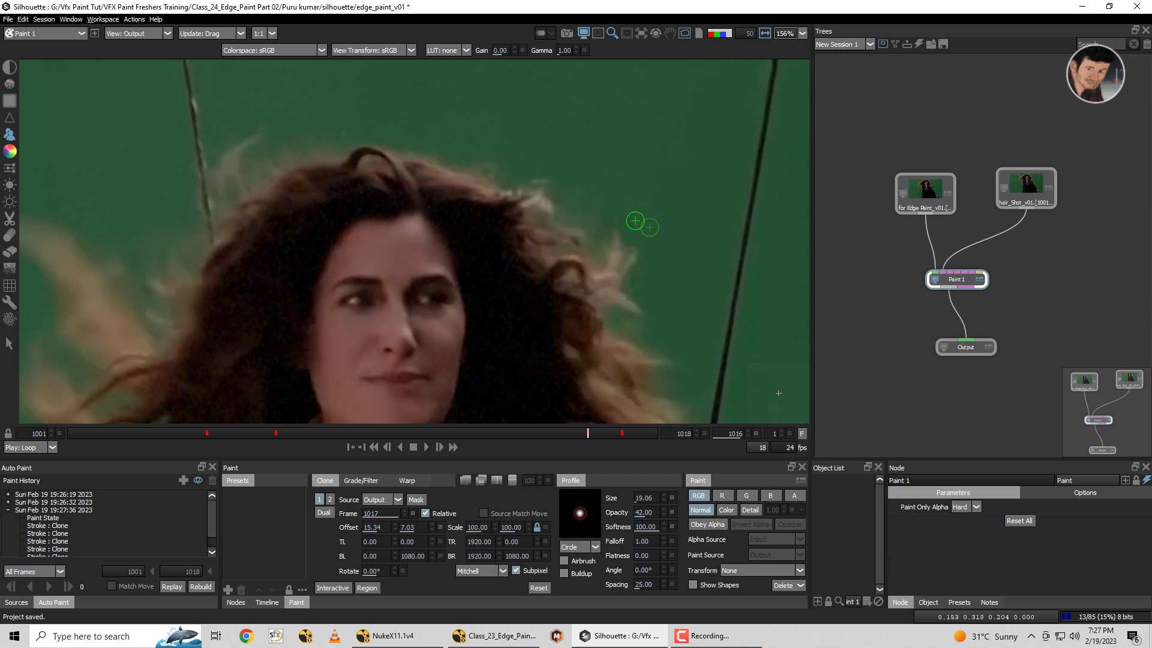
key(ctrl+s)
Reset the clone offset, sample from Source 1, and compare against the original footage.
click(539, 588)
click(394, 499)
click(383, 526)
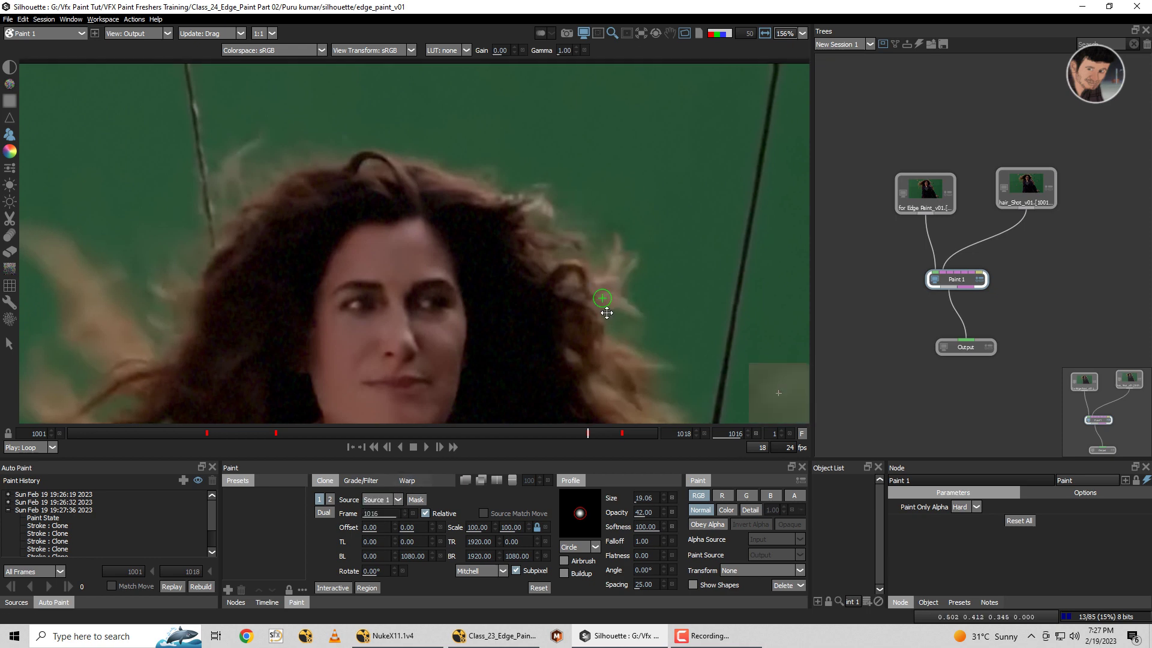
drag(607, 312, 612, 327)
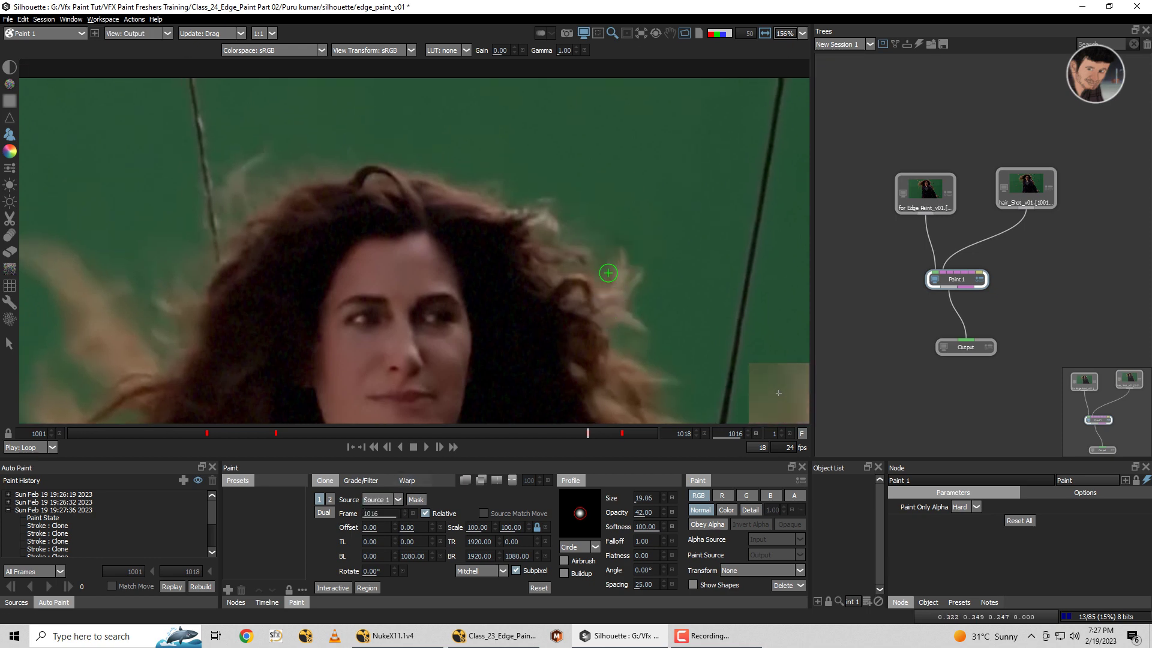
key(1)
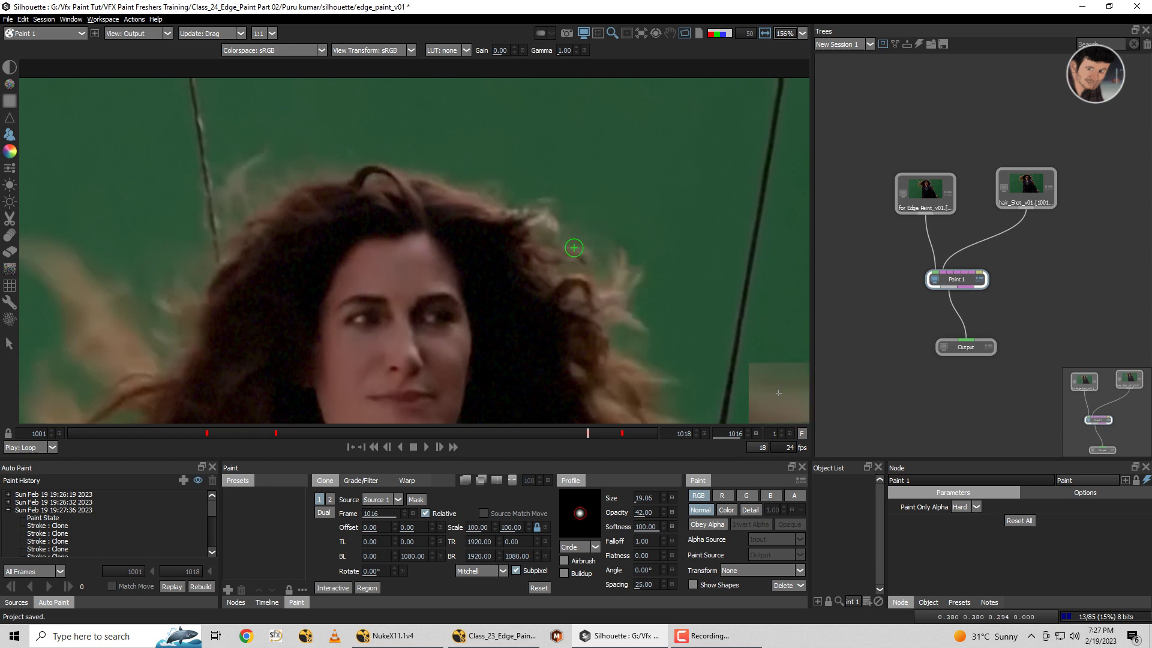
Switch to the Drag brush, lower its opacity to 22, zoom out, and save the project.
click(15, 237)
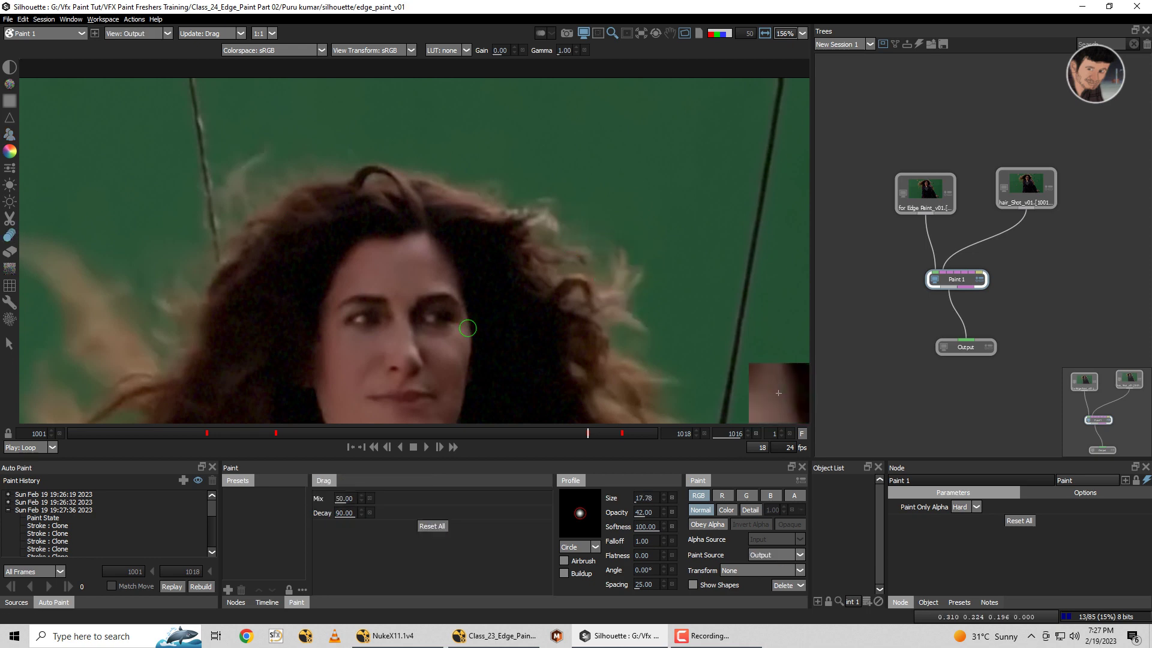
drag(627, 517, 622, 517)
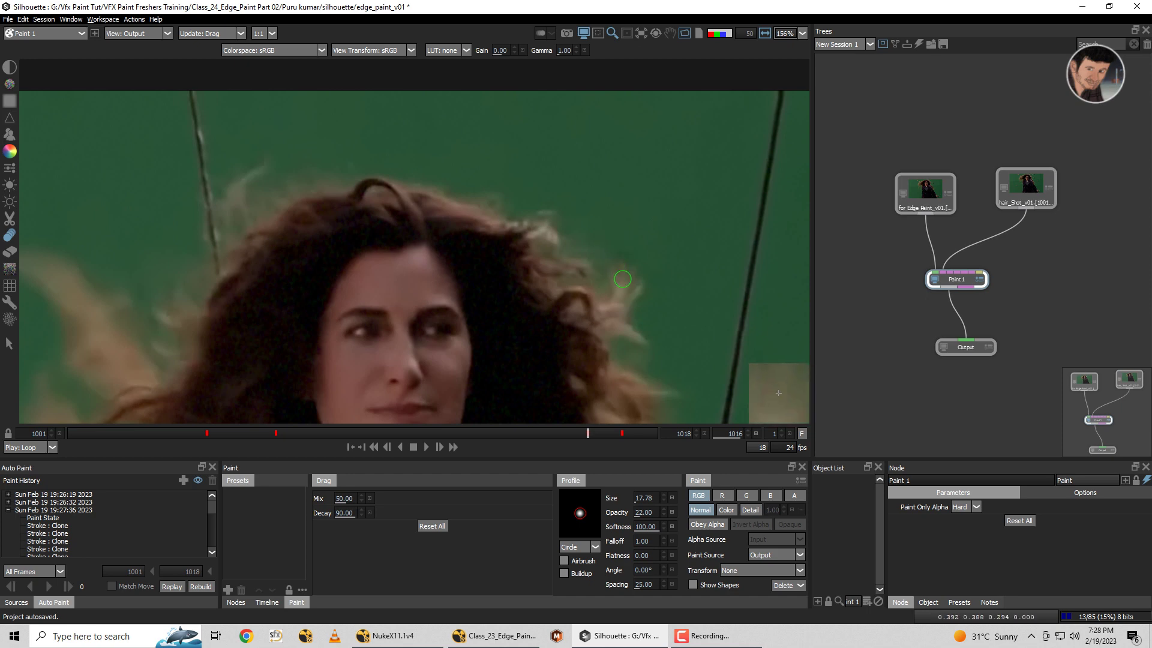
scroll(654, 285, down, 2)
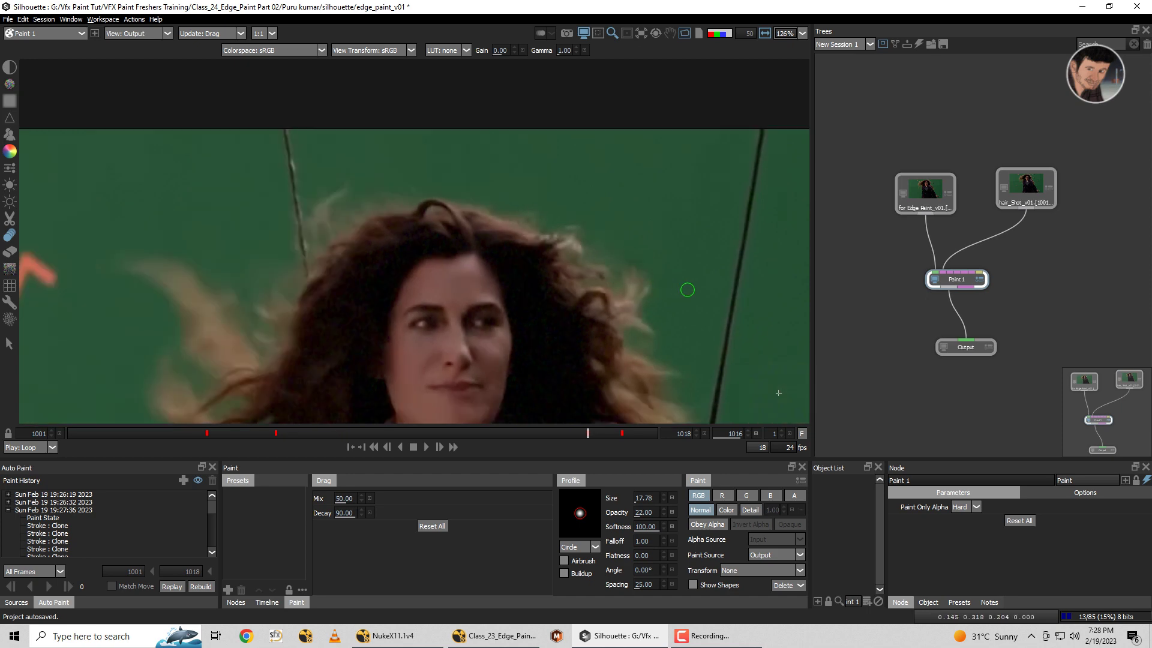
key(ctrl+s)
scroll(641, 292, down, 2)
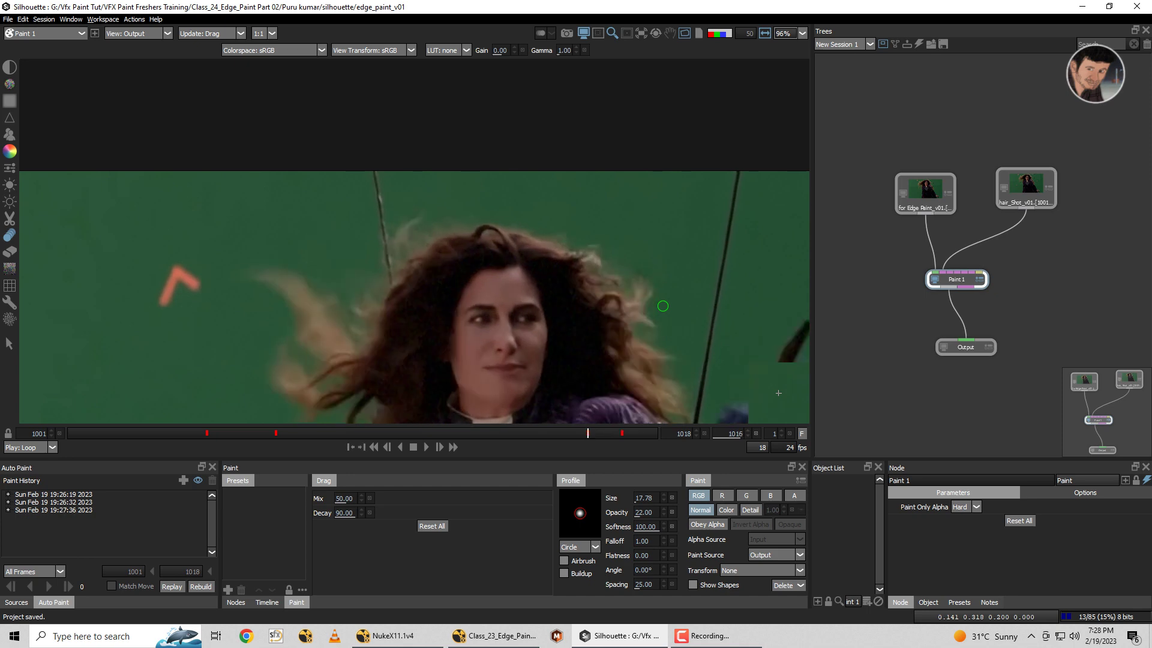
On frame 1015, clone out the red marker beside the hair with full-opacity strokes.
key(Left)
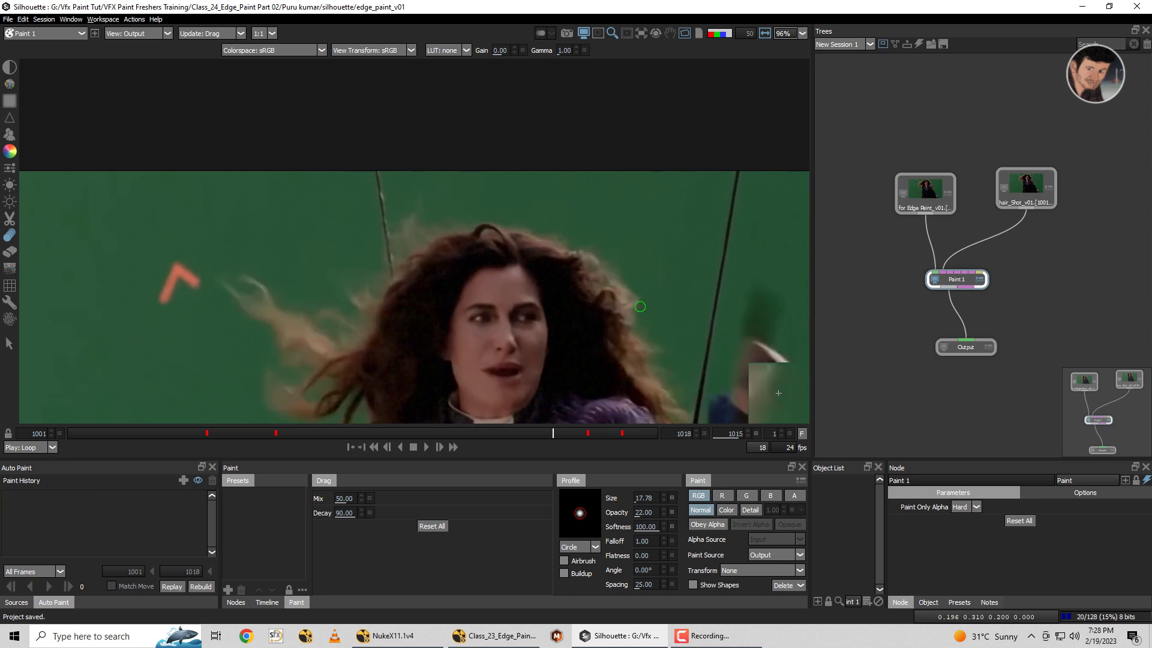
key(1)
click(6, 138)
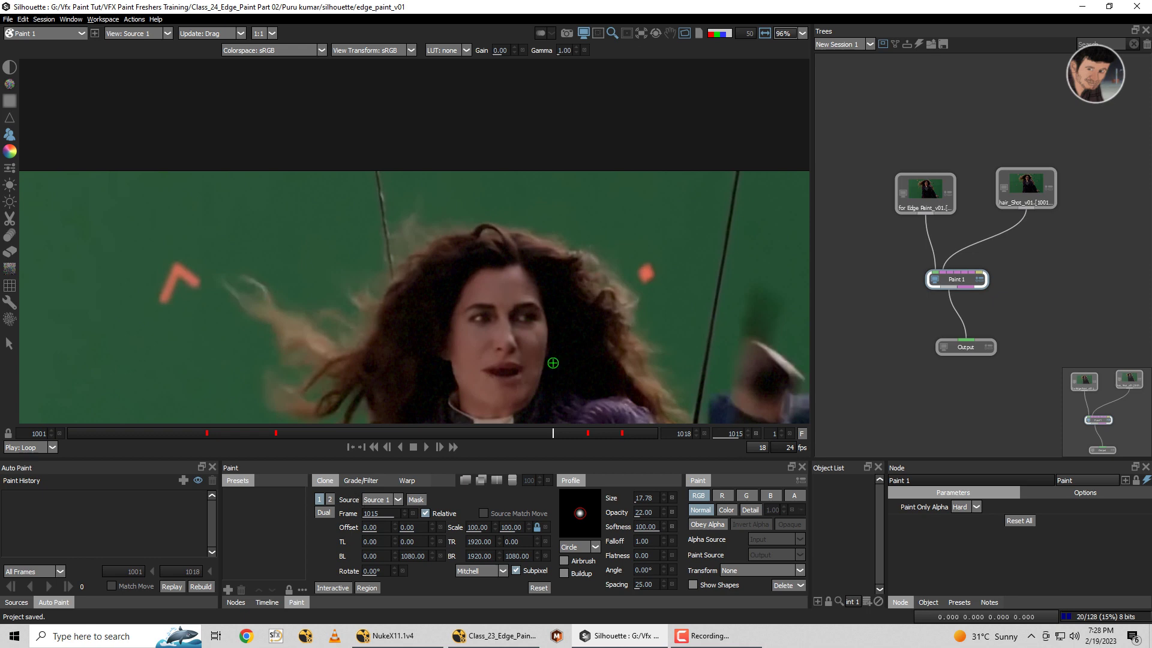
click(608, 279)
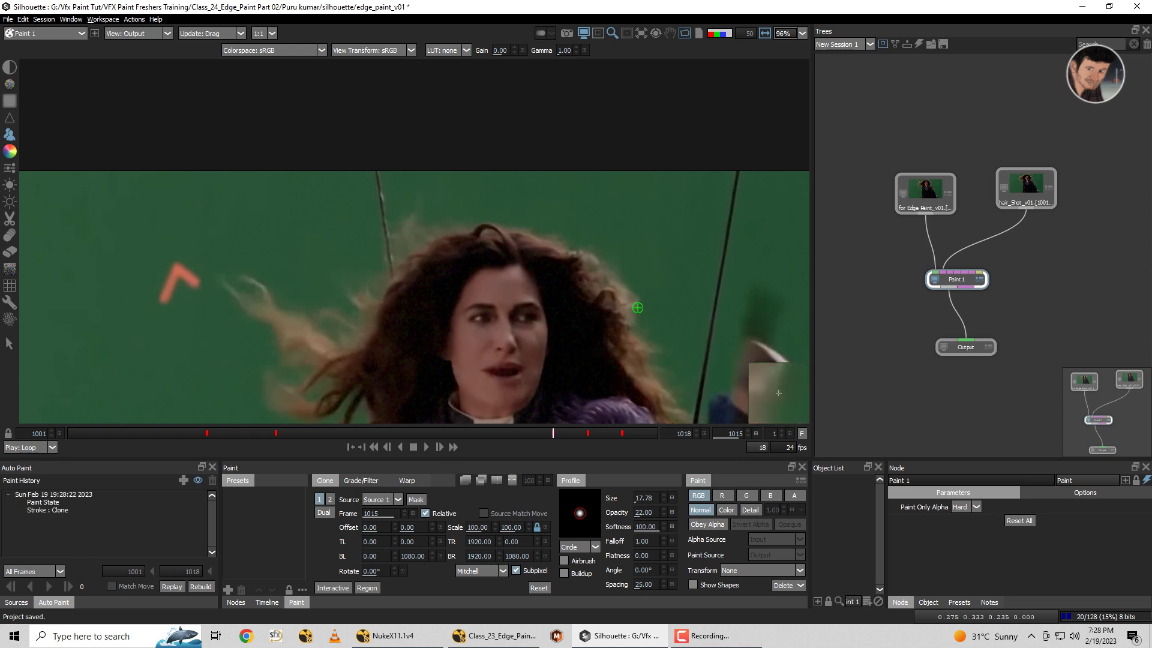
click(608, 280)
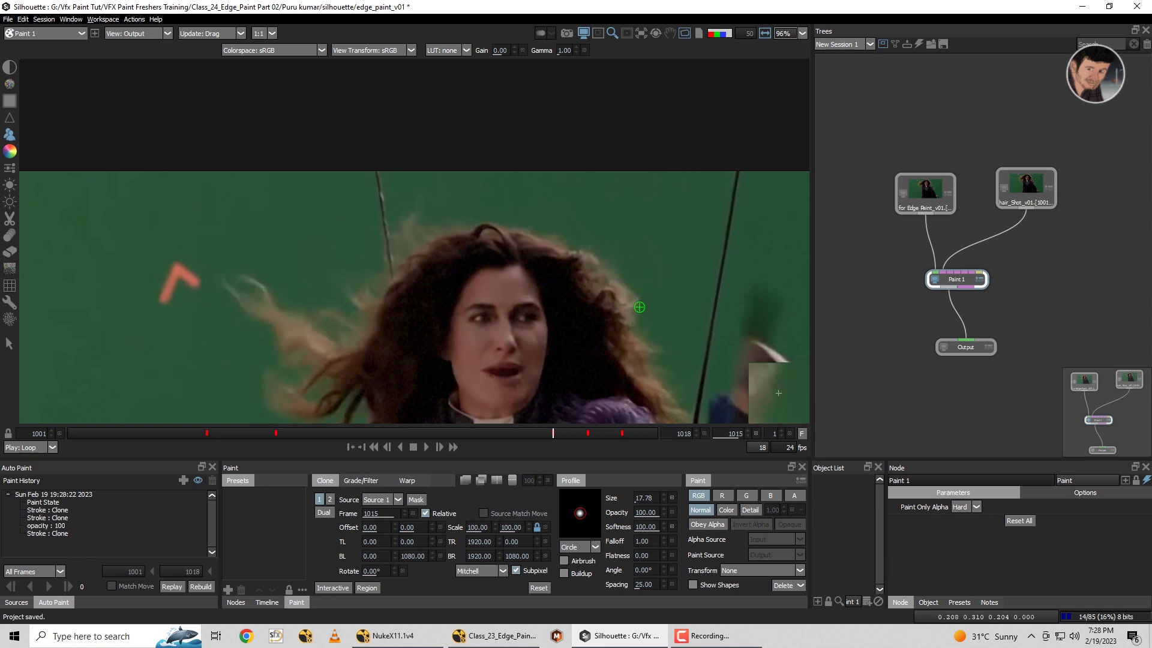
click(616, 277)
Clone out the red marker near the hair on frame 1010.
key(Left)
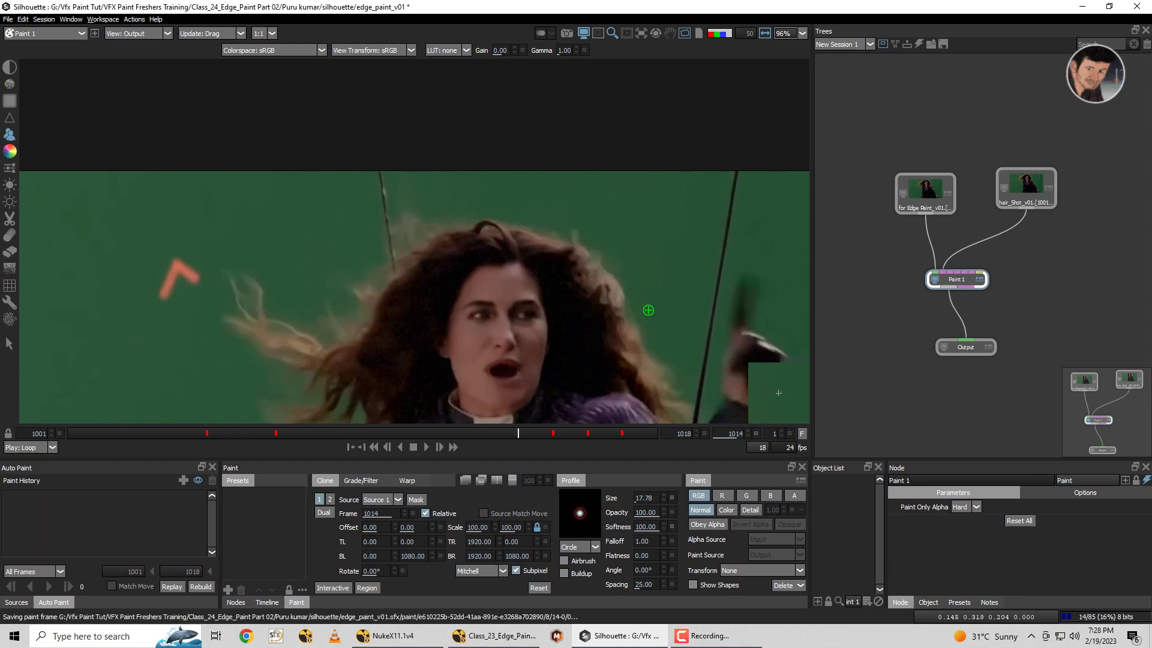
scroll(612, 274, down, 2)
key(Left)
key(Left)
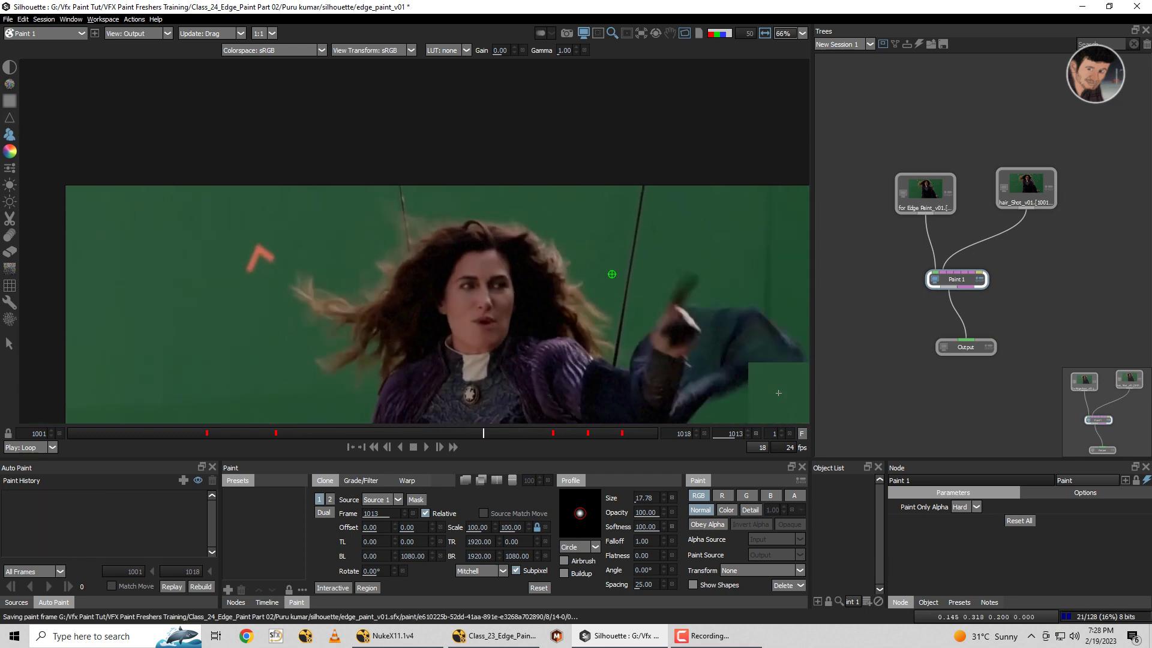
key(Left)
key(Left)
scroll(593, 264, up, 2)
scroll(591, 263, up, 1)
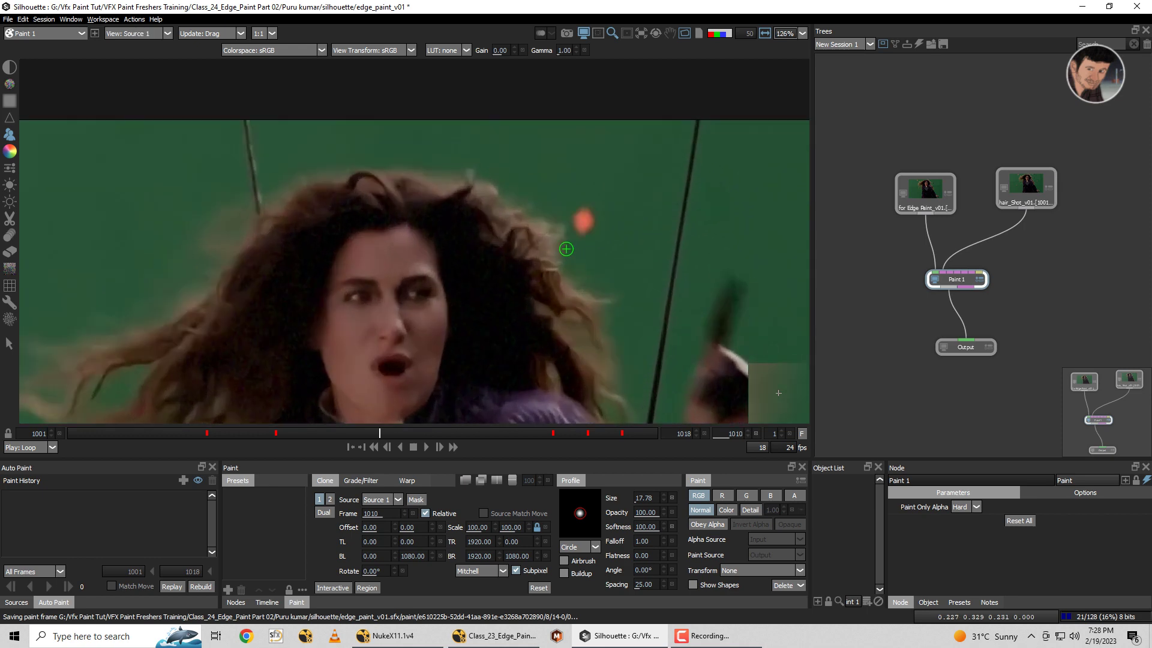
mouse_move(577, 227)
mouse_down()
mouse_move(568, 253)
mouse_move(548, 226)
mouse_up()
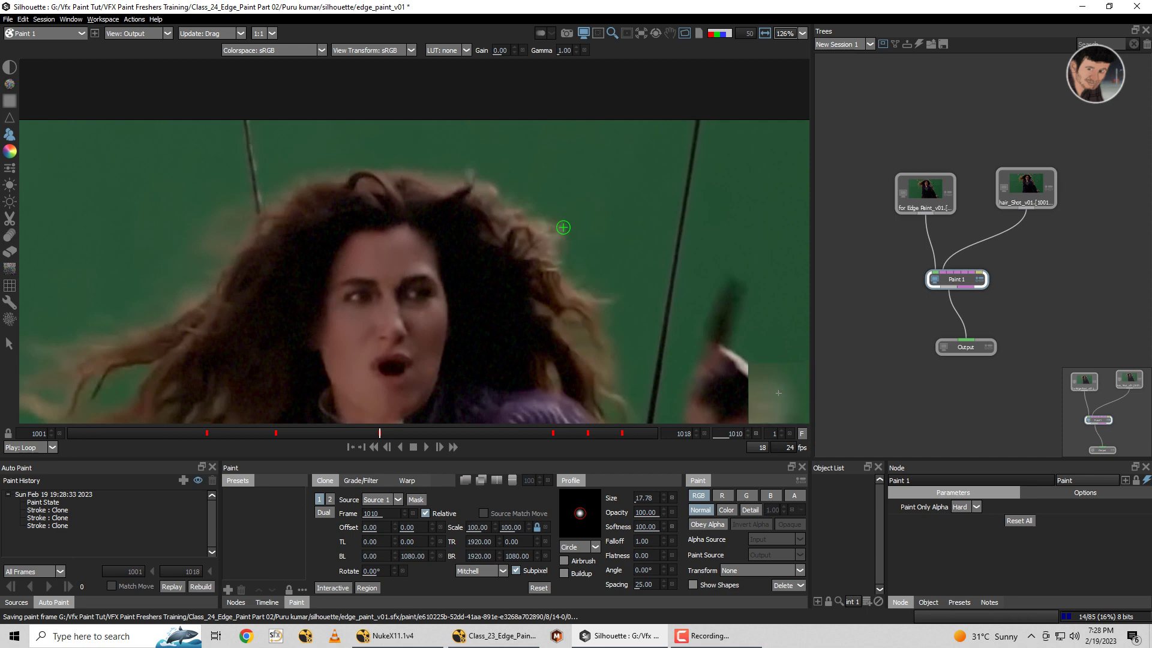
scroll(576, 246, down, 2)
key(Left)
Step back to frame 1001, comparing the painted output with the source plate, and save.
scroll(594, 246, down, 2)
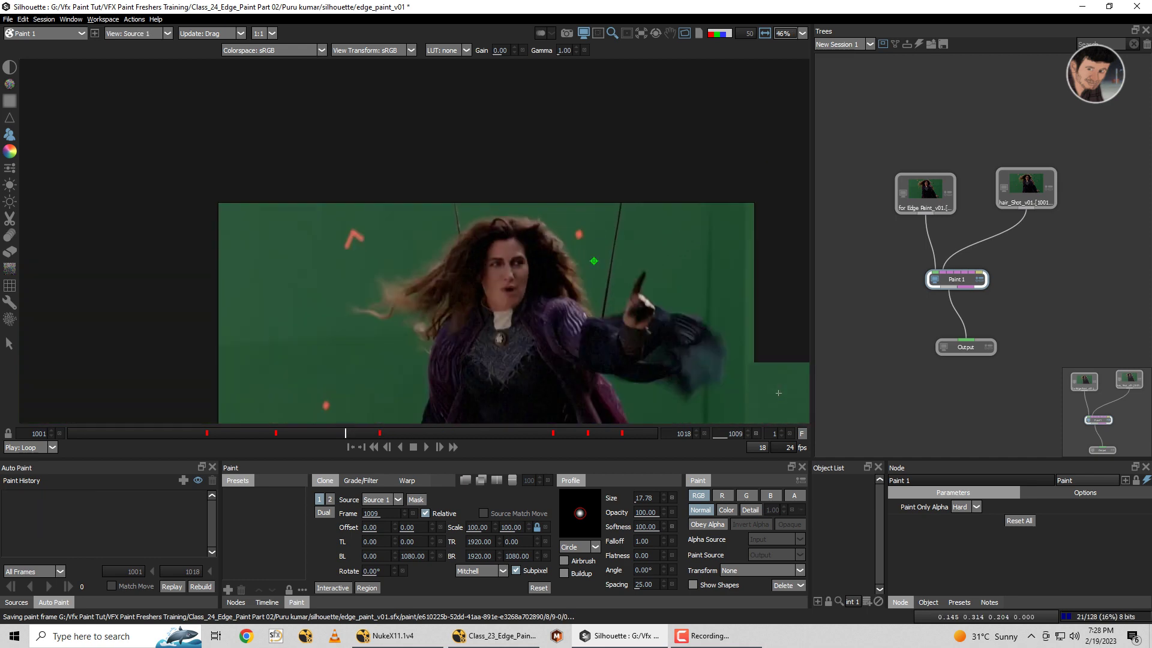
key(Left)
key(Left)
key(Left)
key(o)
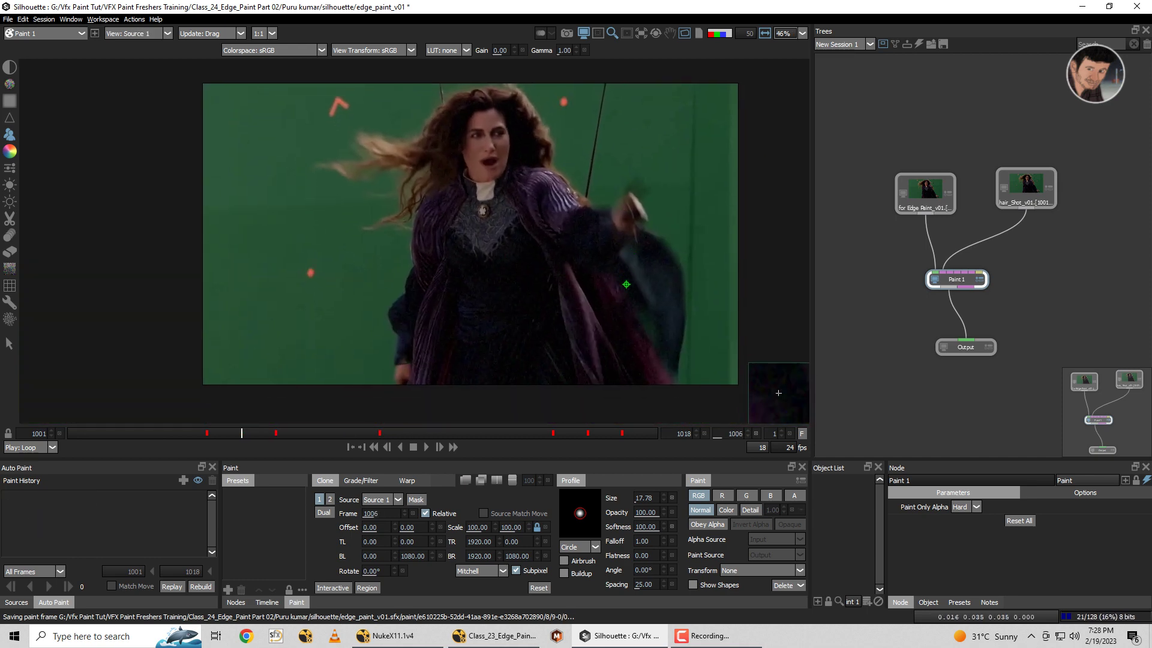
key(Left)
key(Left)
key(Left)
key(Left)
key(Left)
key(o)
scroll(648, 353, up, 2)
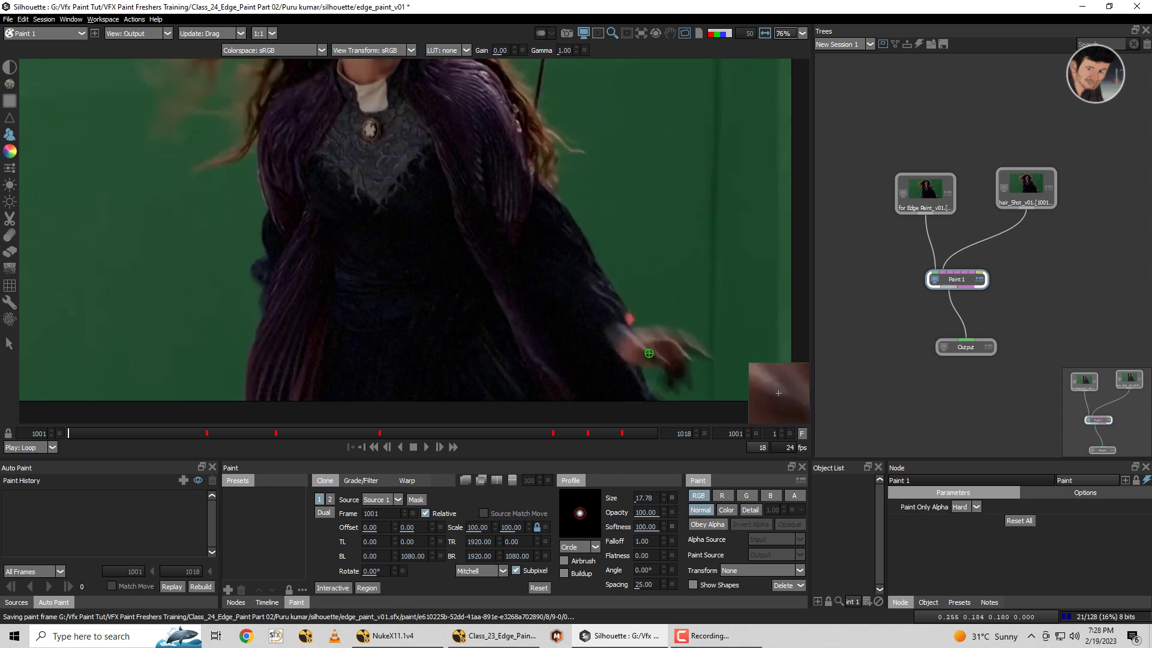
scroll(648, 354, up, 2)
key(s)
scroll(647, 312, up, 2)
key(ctrl+s)
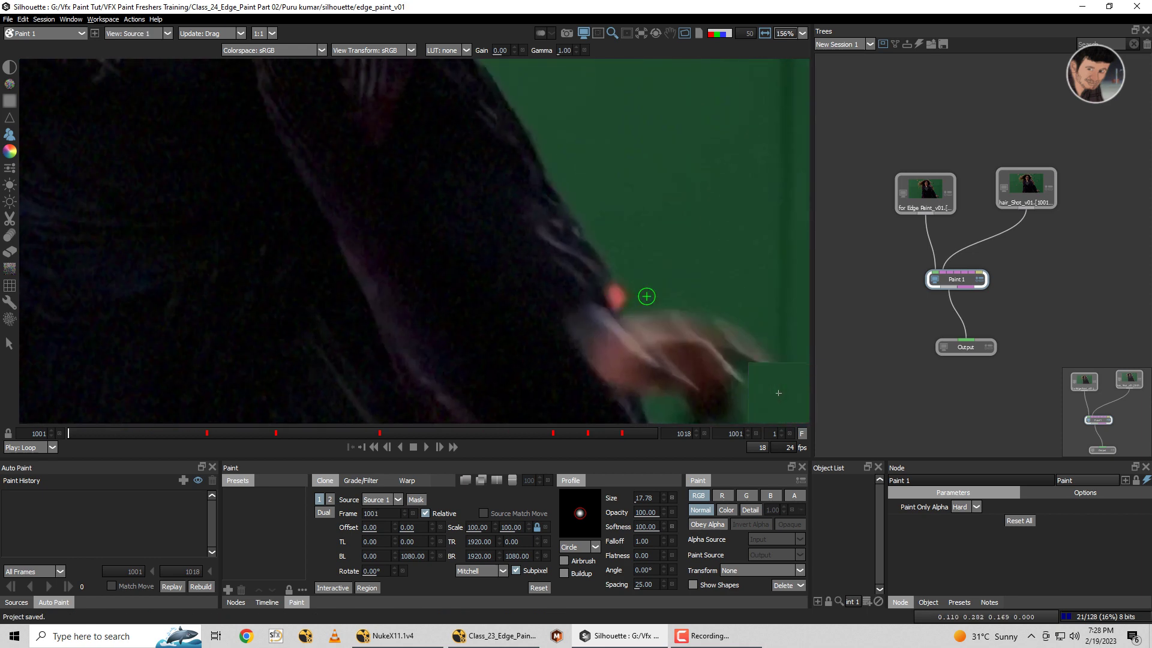
key(Right)
key(Left)
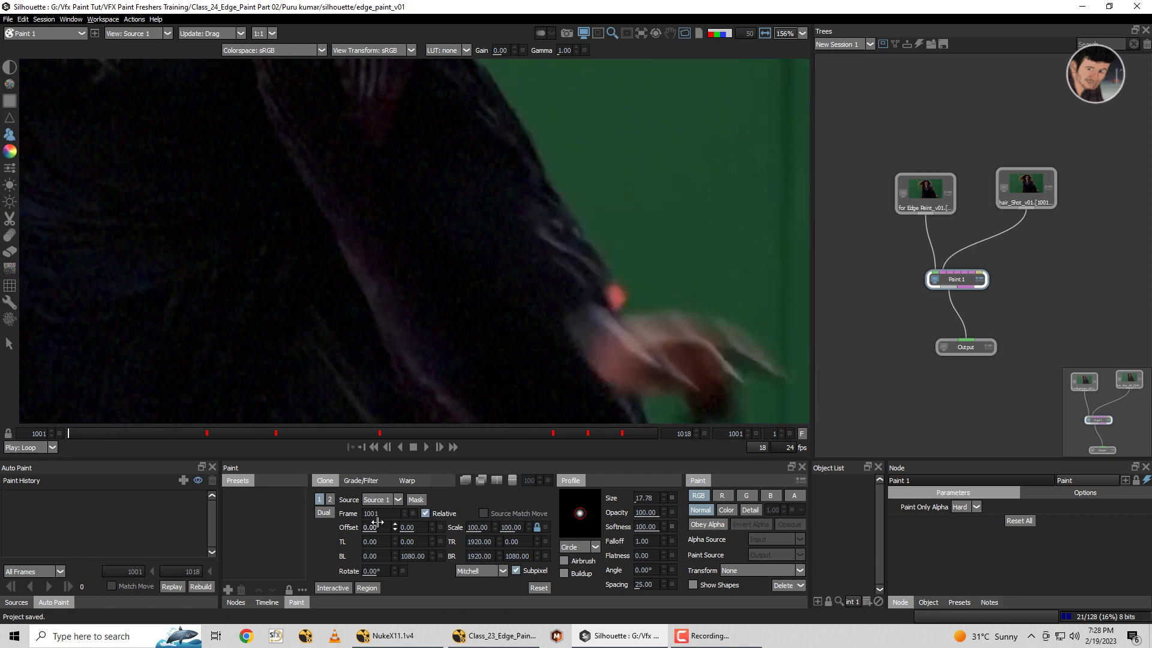
Set Clone Source to Output, offset it beside the red marker, and lower opacity to 43.
click(386, 499)
click(381, 509)
drag(608, 288, 613, 297)
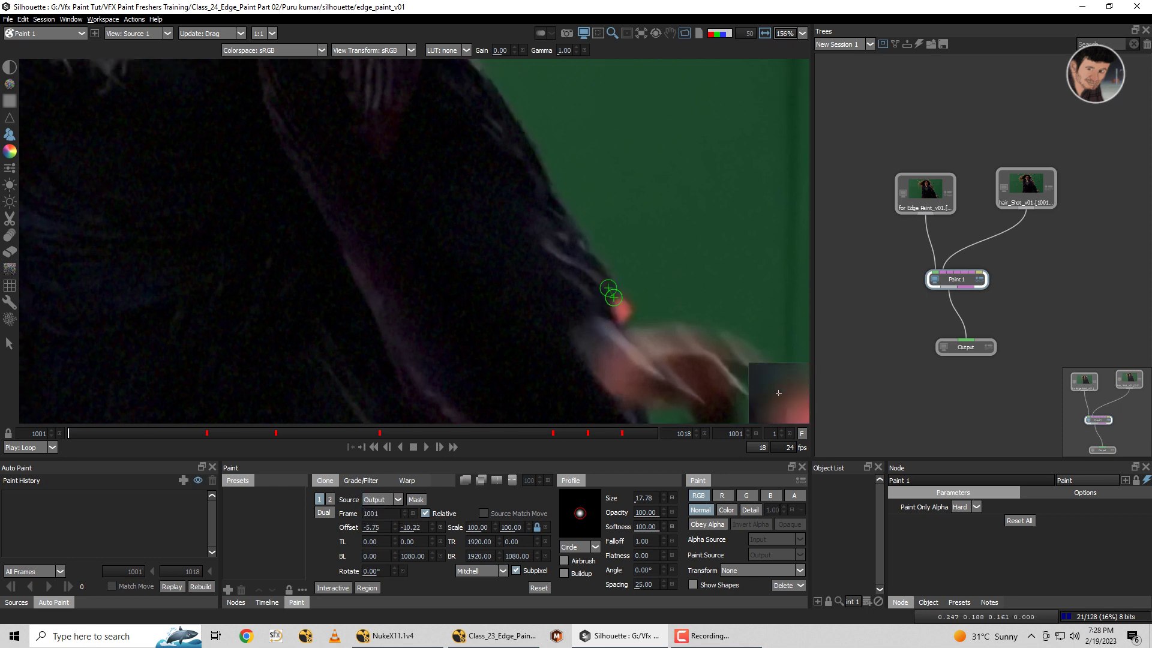
scroll(615, 285, up, 2)
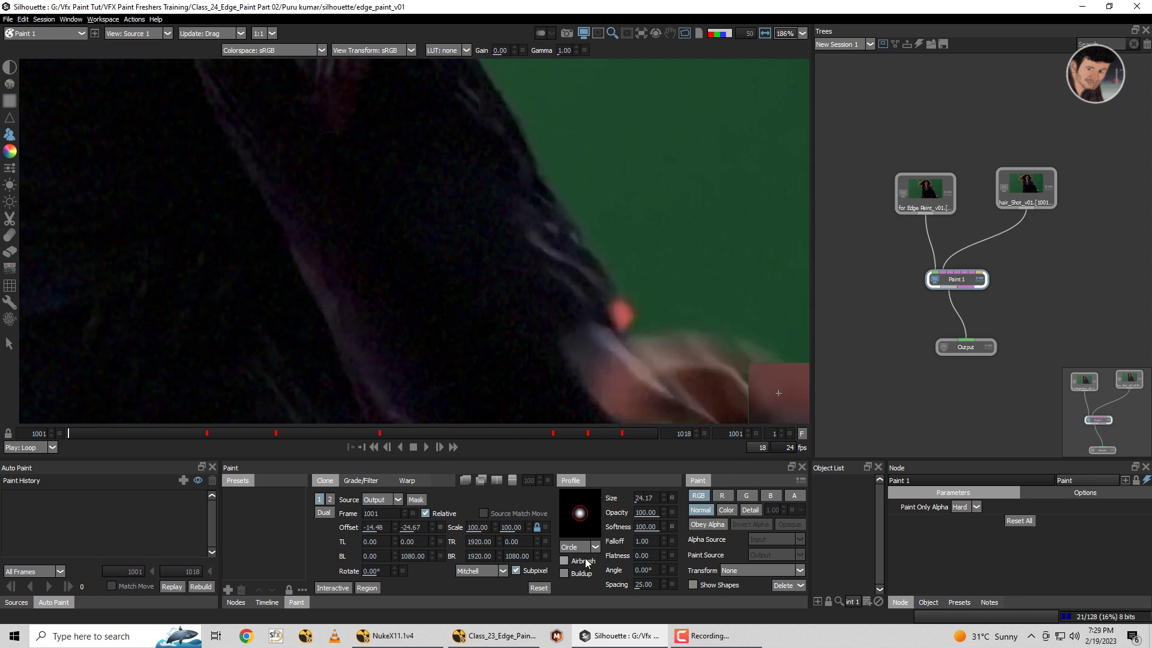
scroll(579, 337, up, 1)
scroll(651, 252, up, 2)
mouse_move(651, 252)
mouse_down()
mouse_move(623, 273)
mouse_move(612, 303)
mouse_move(641, 275)
mouse_move(643, 296)
mouse_up()
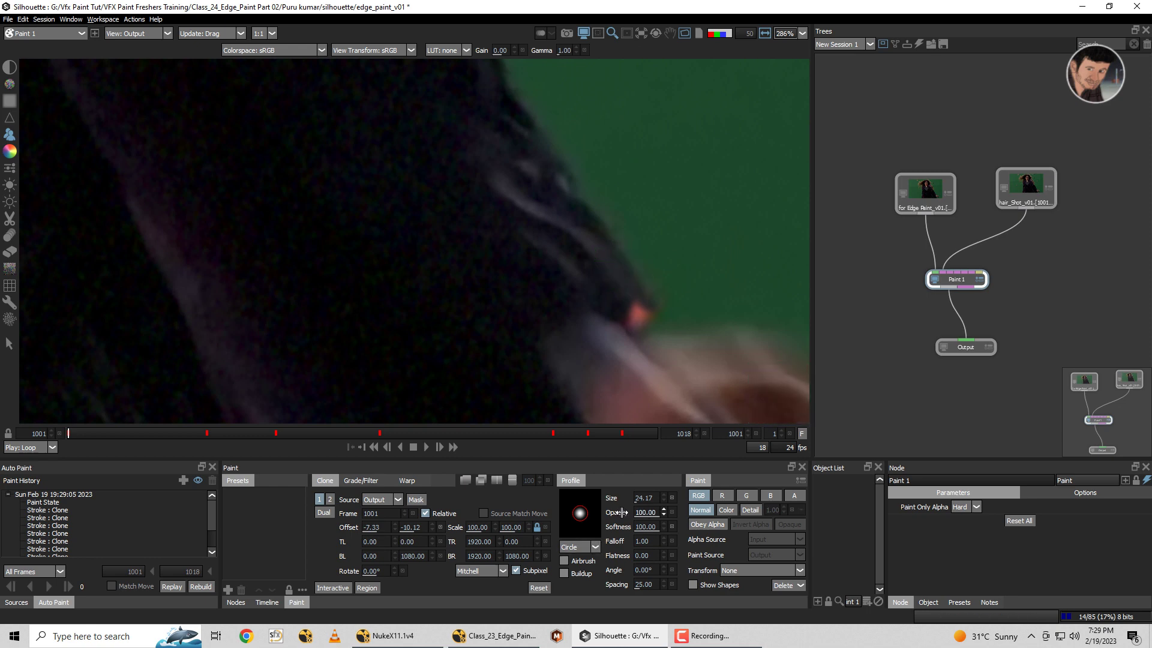
drag(611, 513, 603, 513)
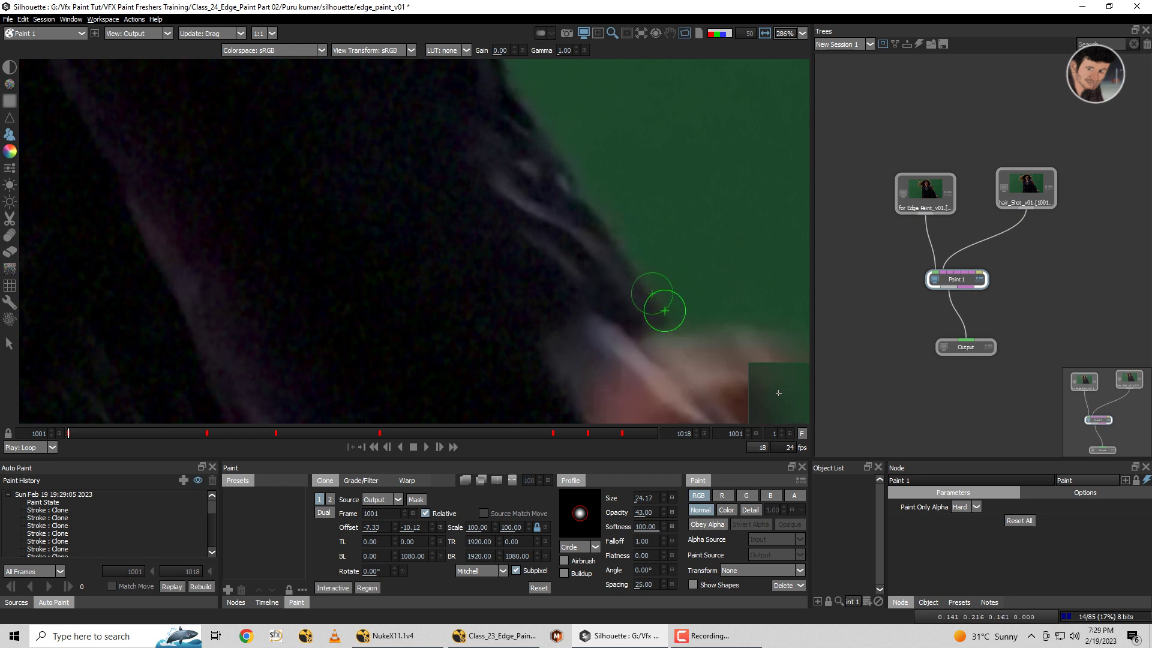
Clone out the sleeve-edge marker with a 15.03 brush, comparing source and output, then save.
key(1)
key(1)
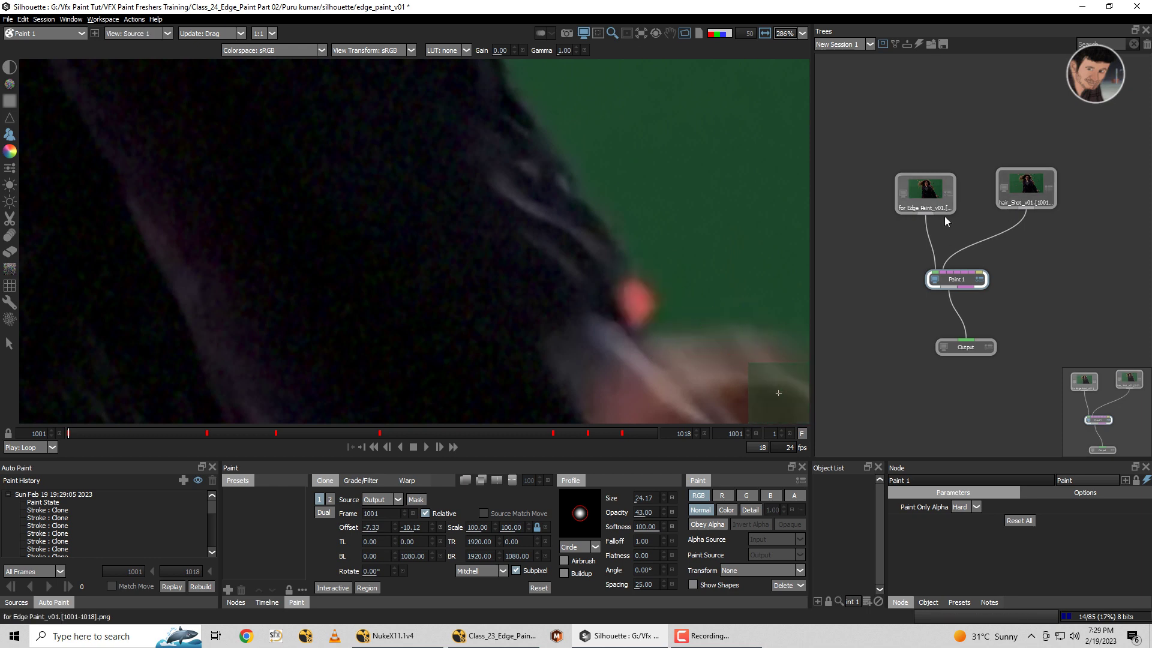
key(1)
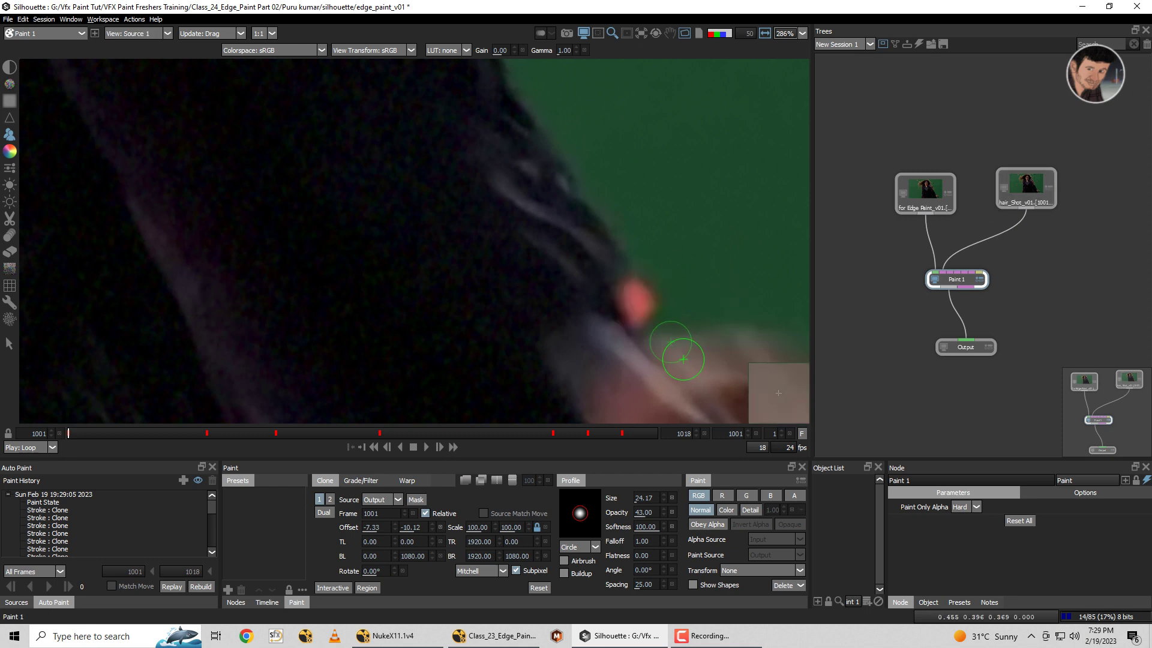
scroll(672, 334, up, 2)
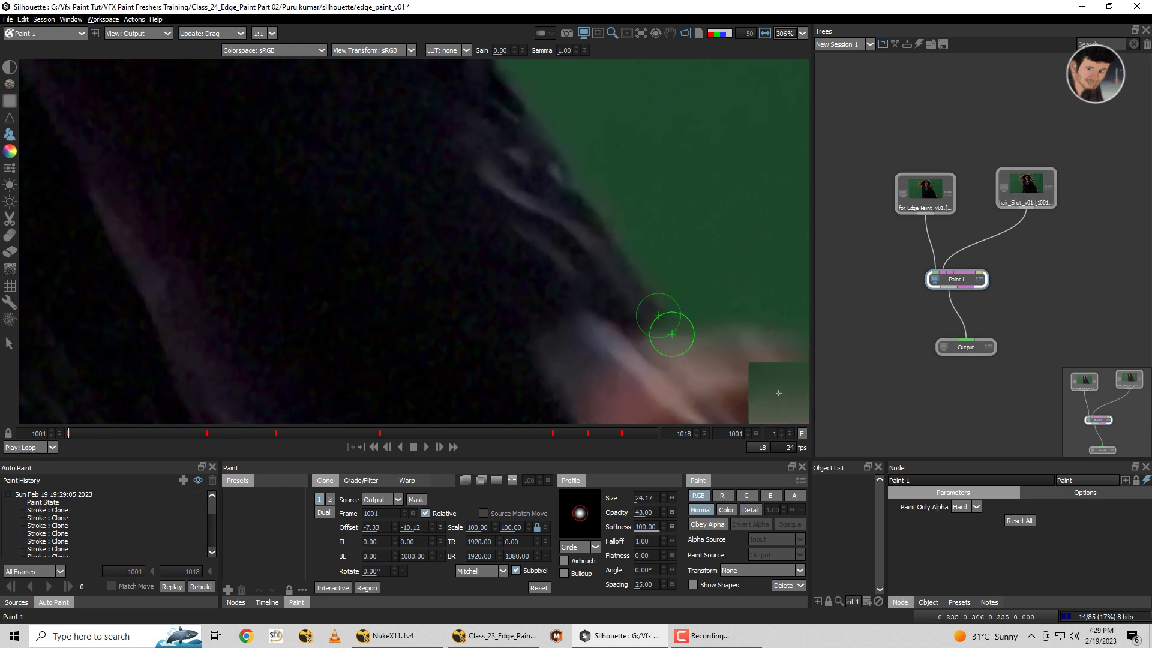
click(397, 499)
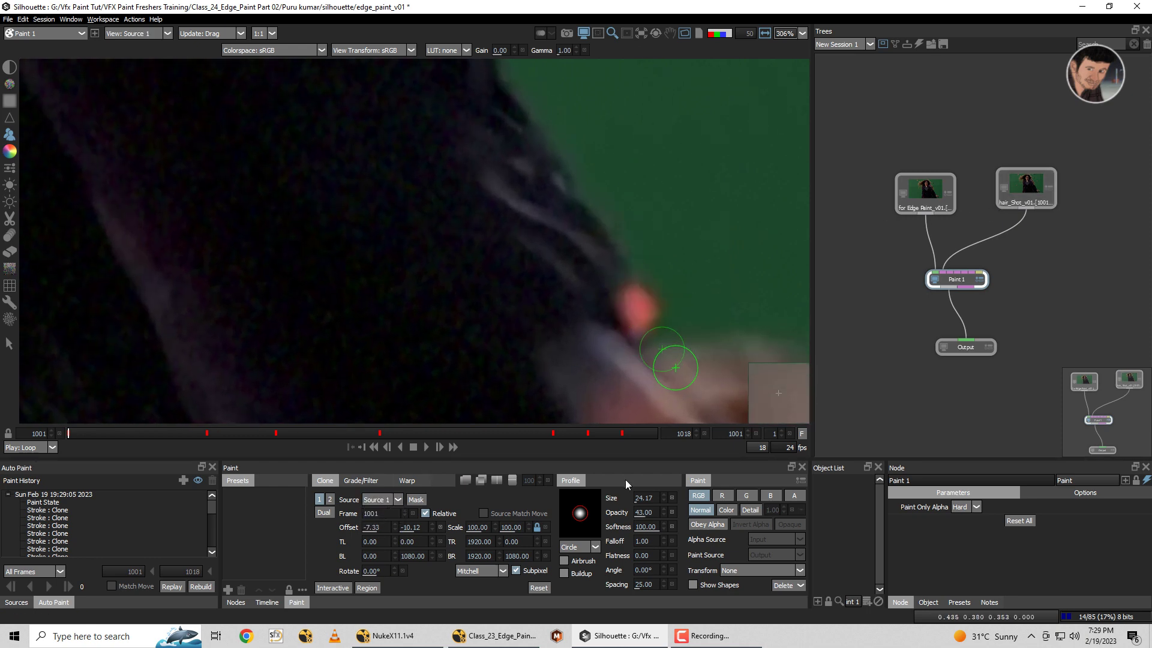
key(1)
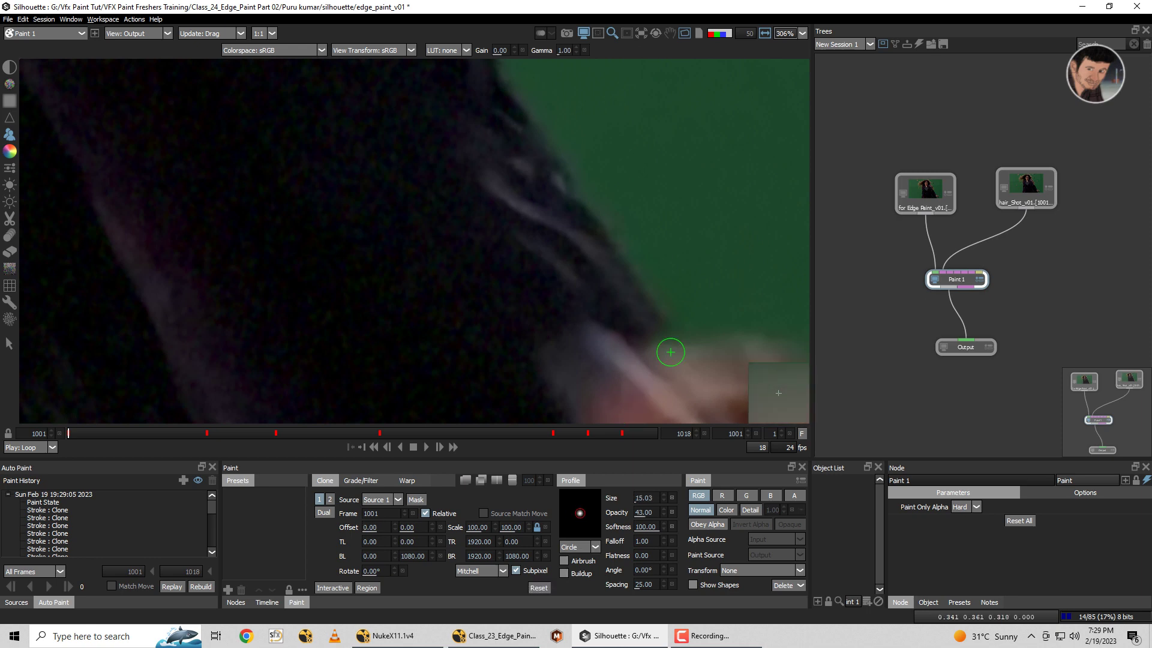
key(1)
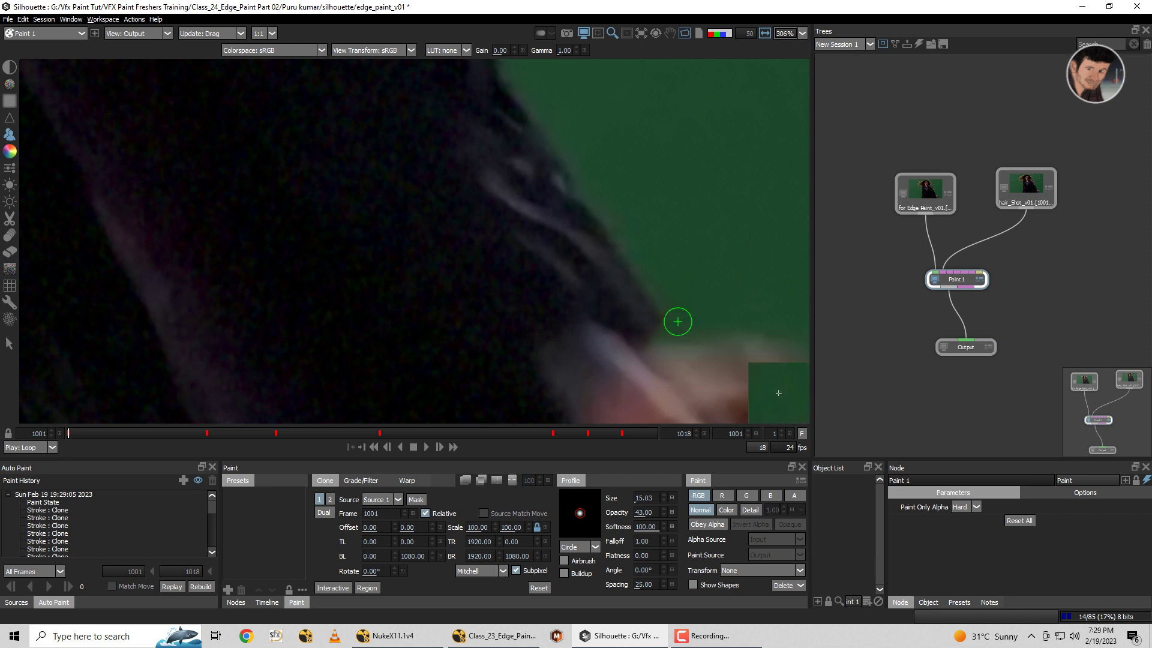
key(1)
key(1)
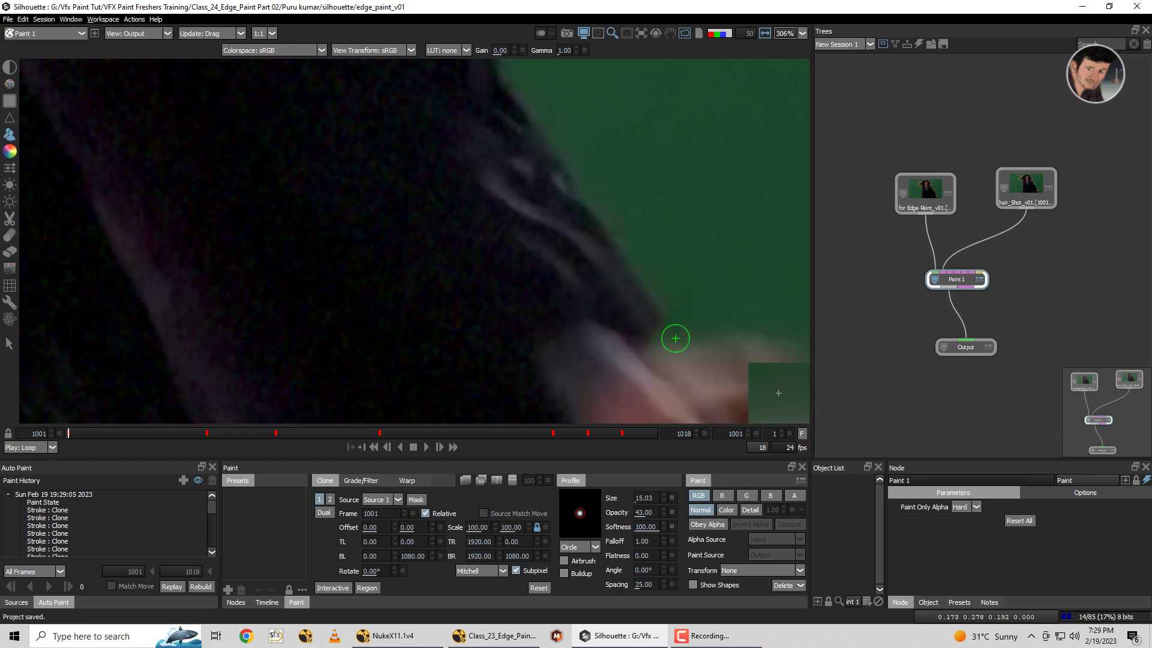
key(ctrl+s)
Smooth the hair edge with the Drag brush at size 16.20, opacity 24, then advance to frame 1002.
click(7, 240)
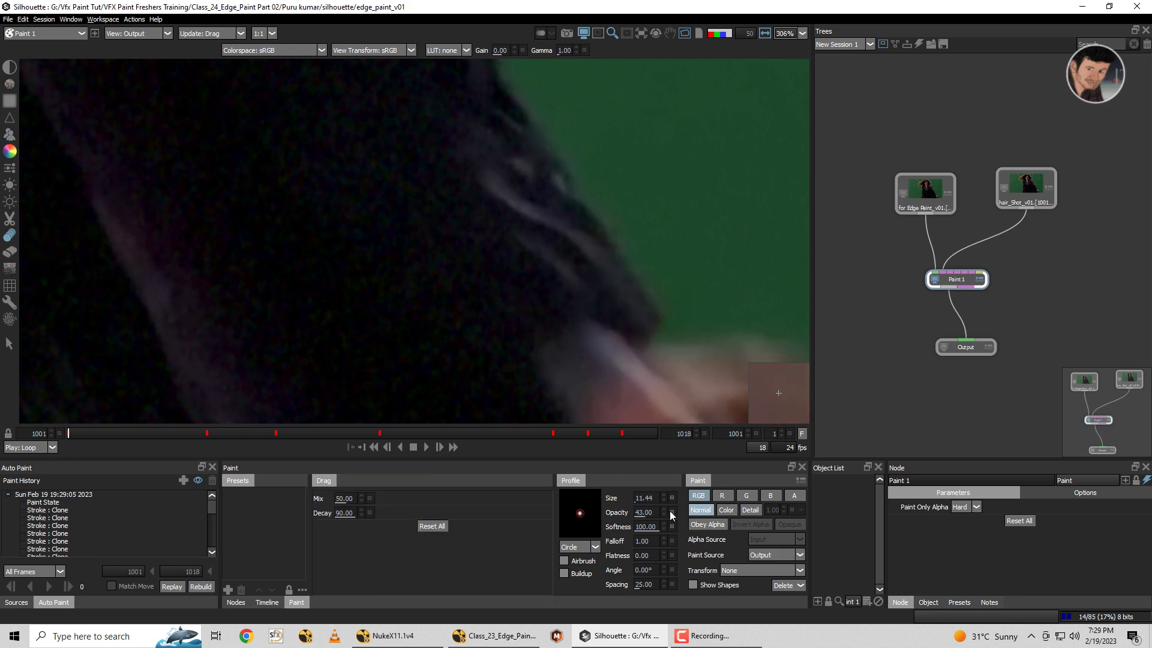
scroll(646, 342, up, 1)
key(1)
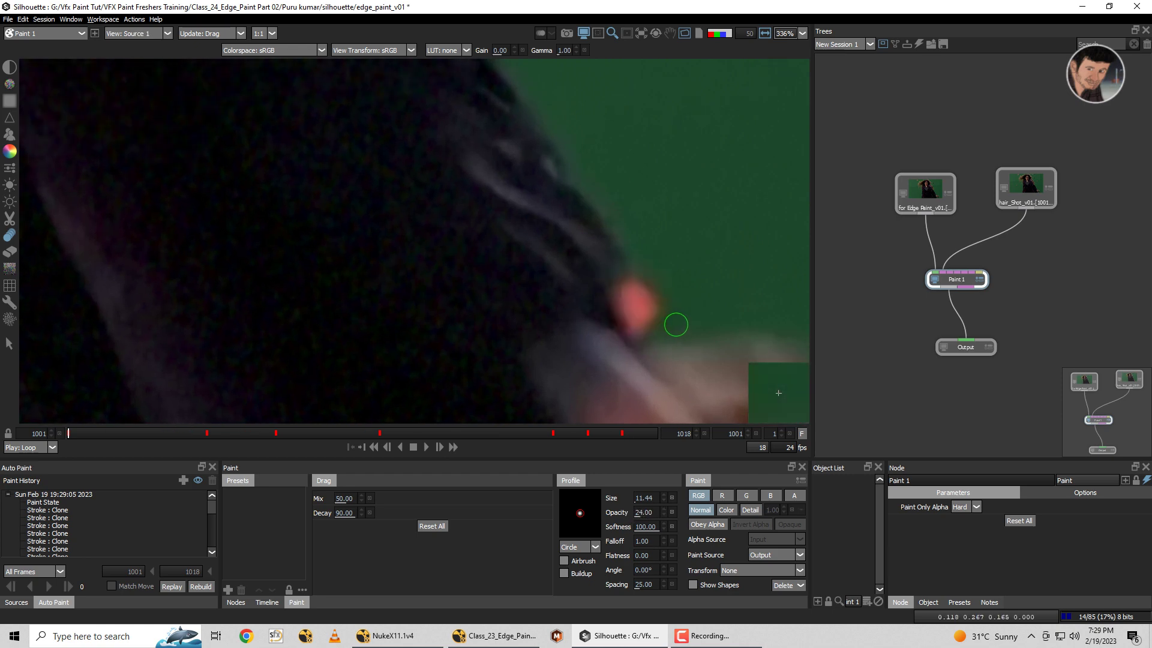
key(1)
key(1)
key(1)
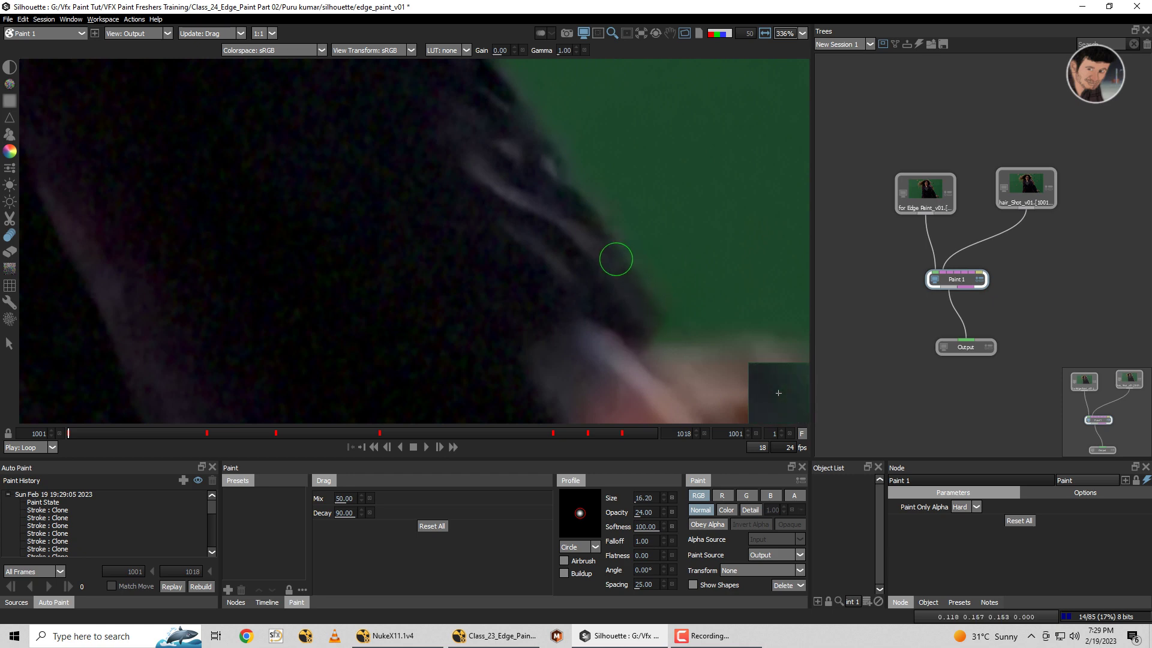
scroll(660, 317, down, 3)
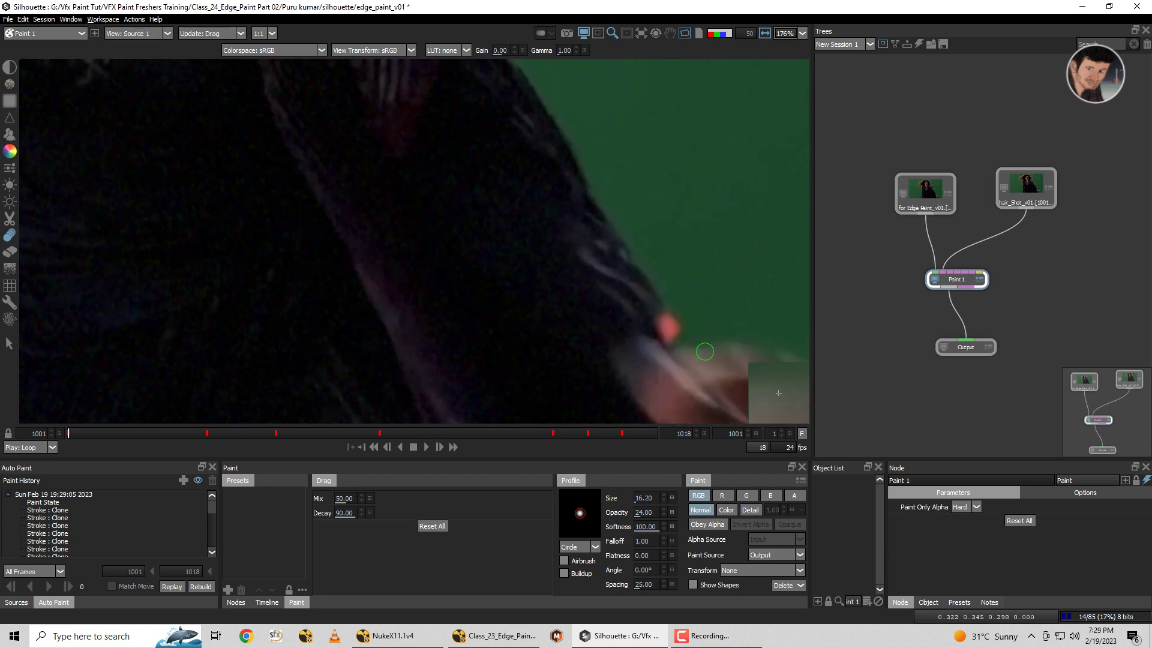
scroll(642, 309, down, 2)
key(Right)
Return to the Clone brush on frame 1002, set the offset, and paint out the red marker.
key(1)
scroll(570, 268, up, 2)
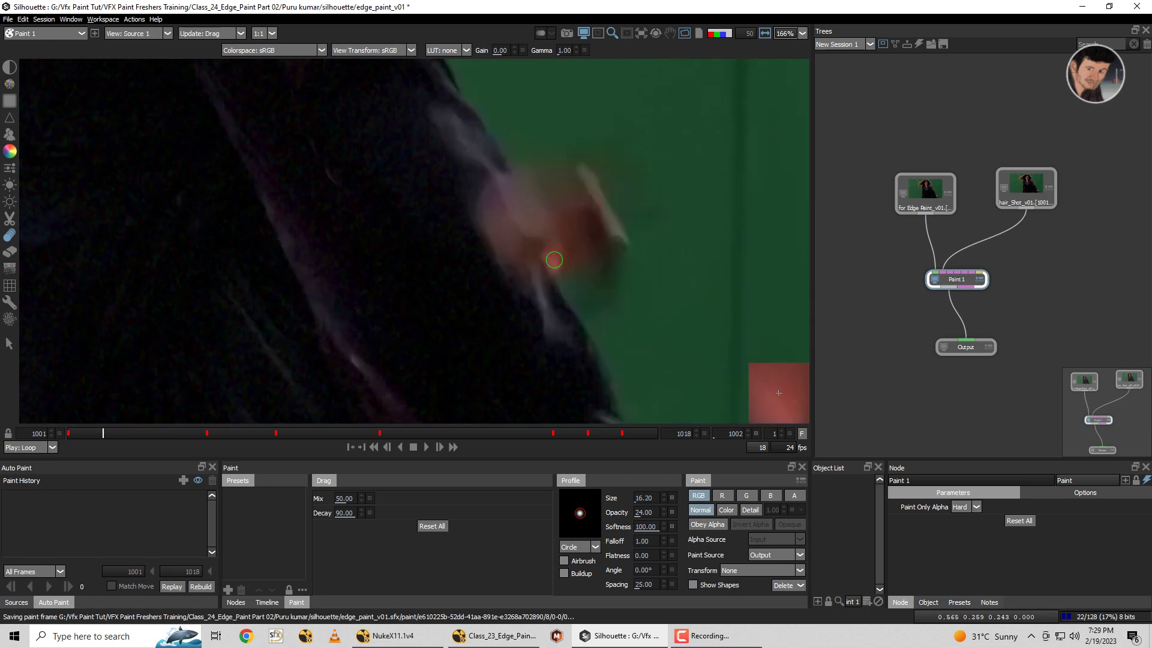
scroll(586, 275, down, 1)
key(Right)
key(c)
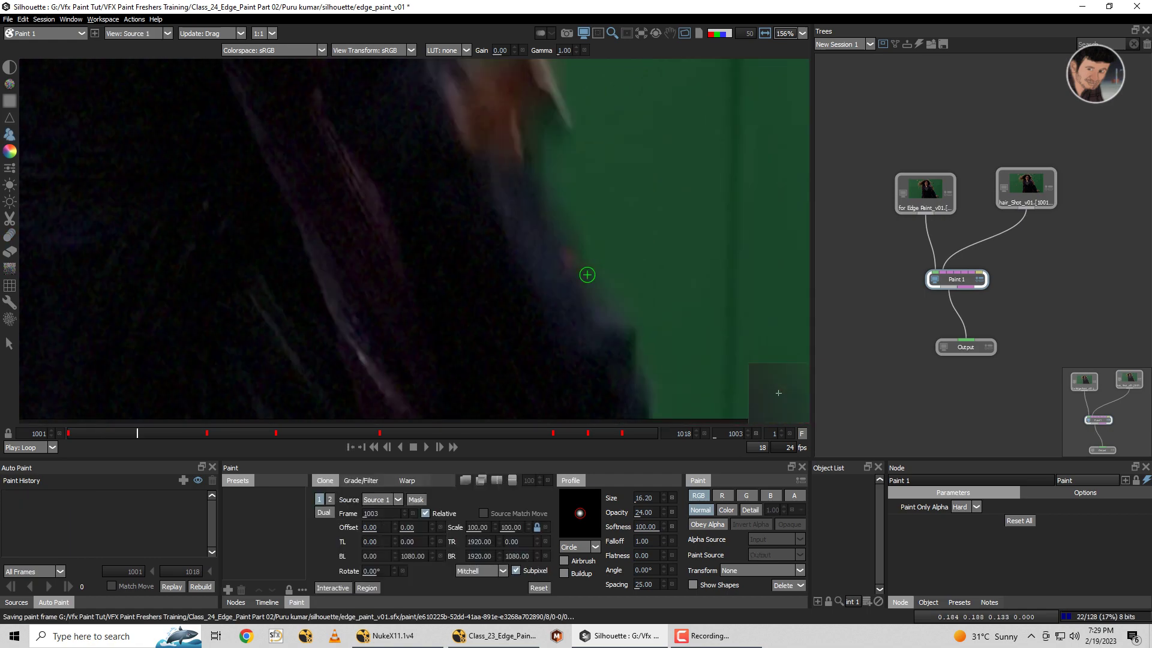
key(Left)
key(1)
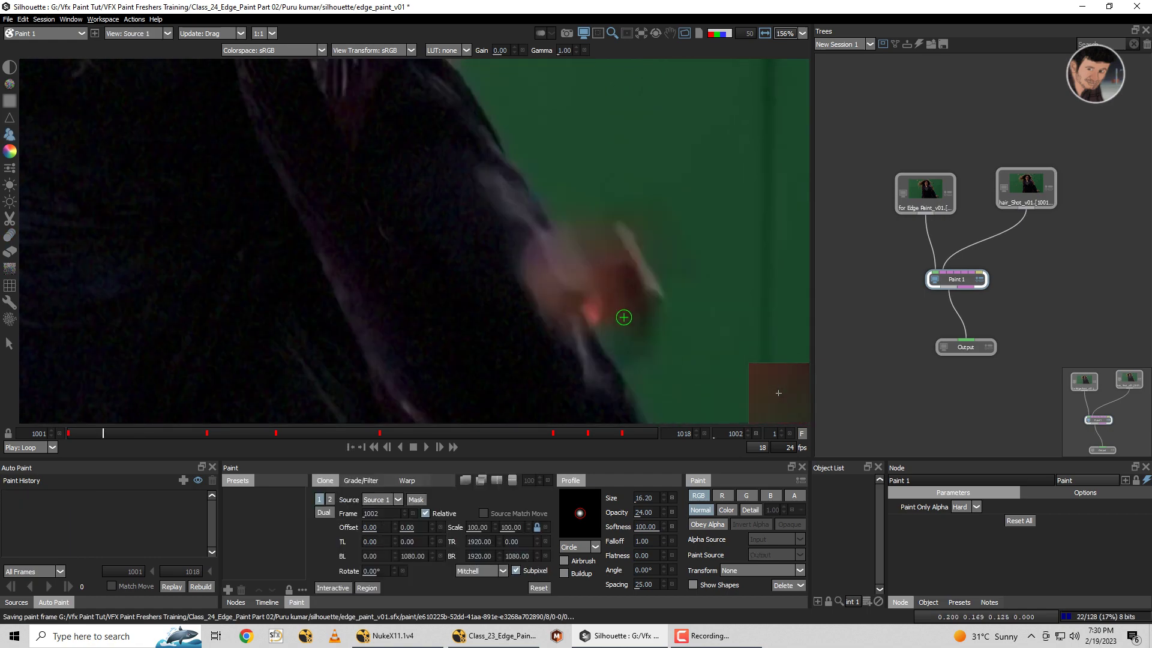
scroll(623, 319, up, 1)
key(ctrl+s)
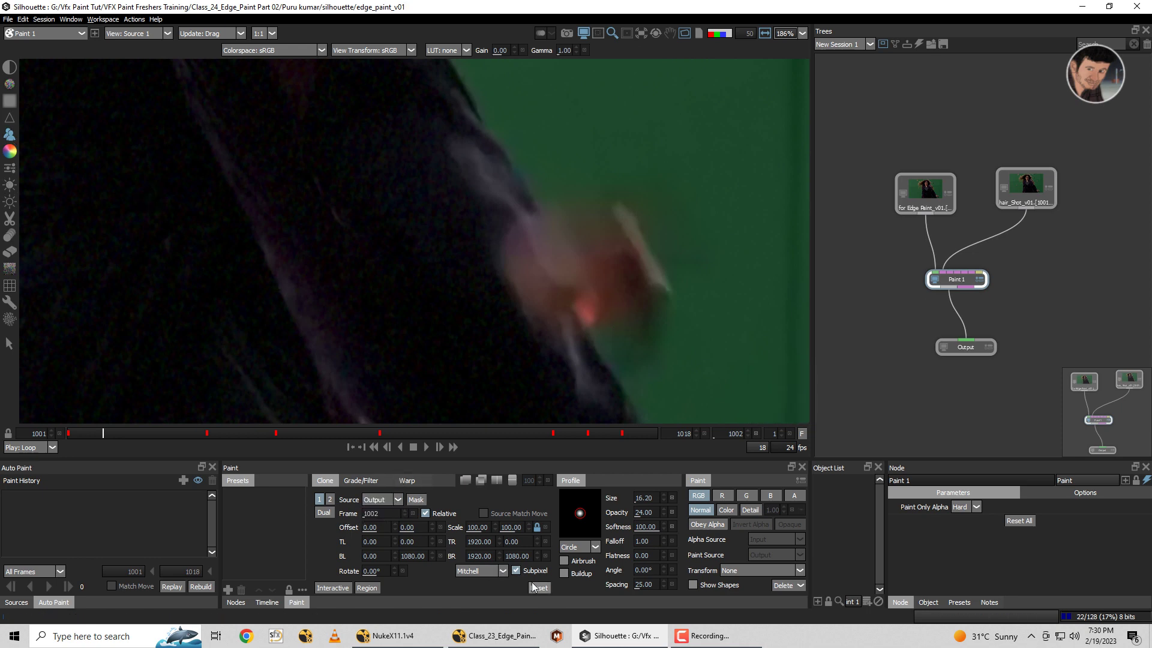
drag(571, 334, 577, 301)
scroll(585, 324, up, 2)
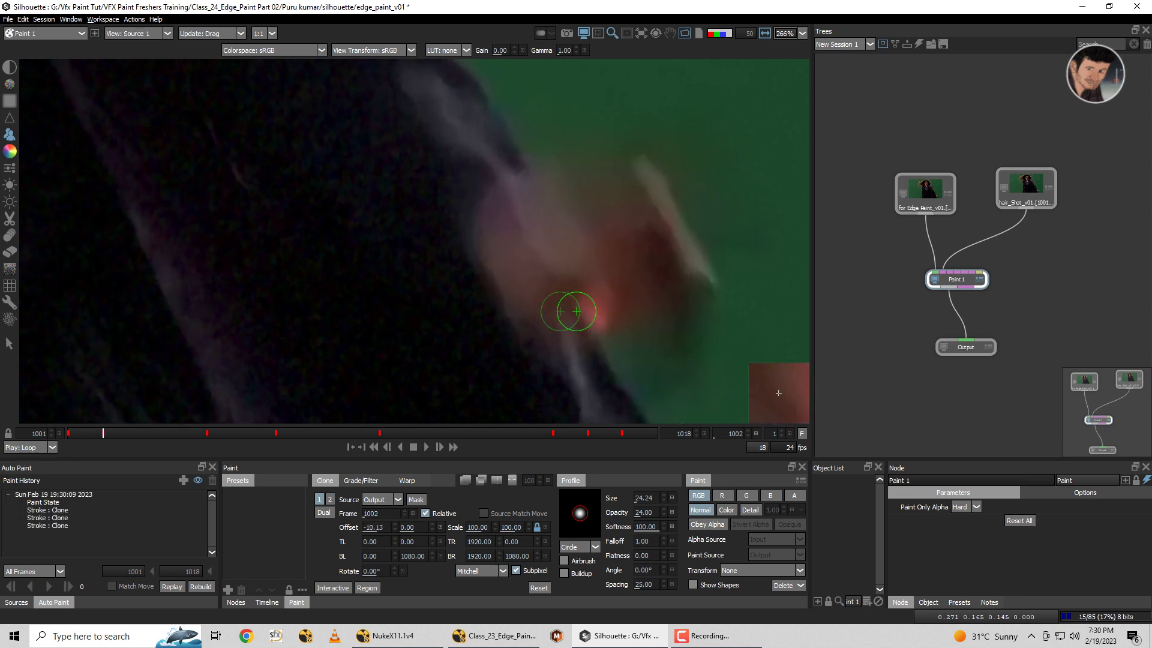
mouse_move(573, 307)
mouse_down()
mouse_move(627, 305)
mouse_move(584, 283)
mouse_up()
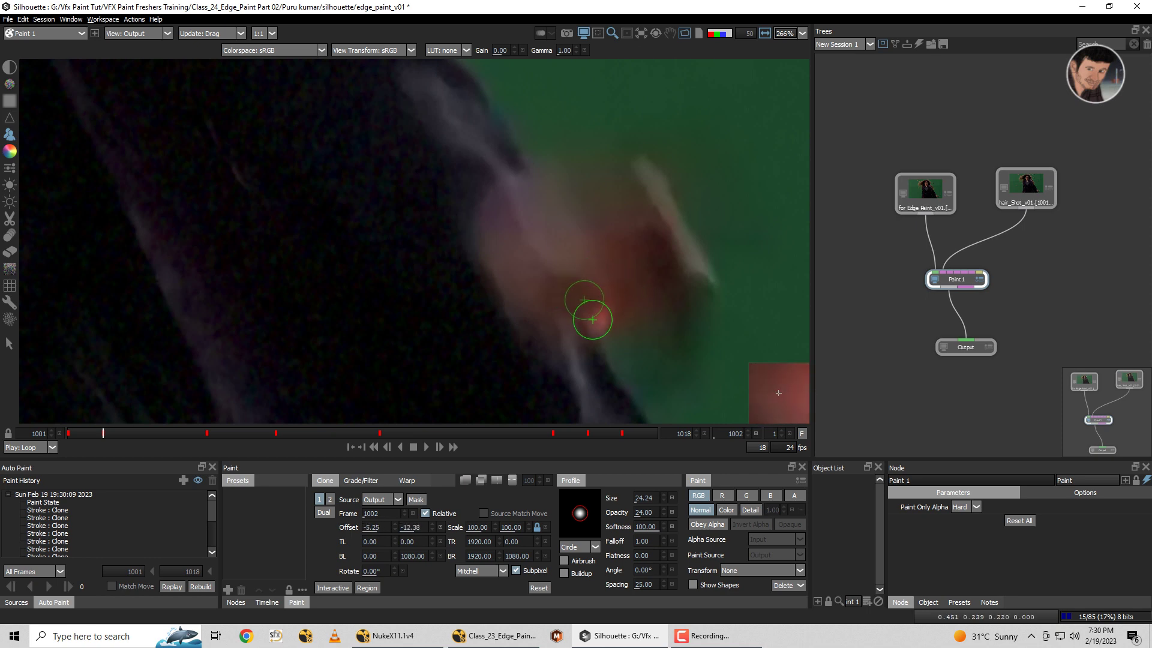
Reposition the clone source and clone over the hair edge on frame 1003.
mouse_move(639, 330)
mouse_down()
mouse_move(586, 324)
mouse_move(627, 309)
mouse_up()
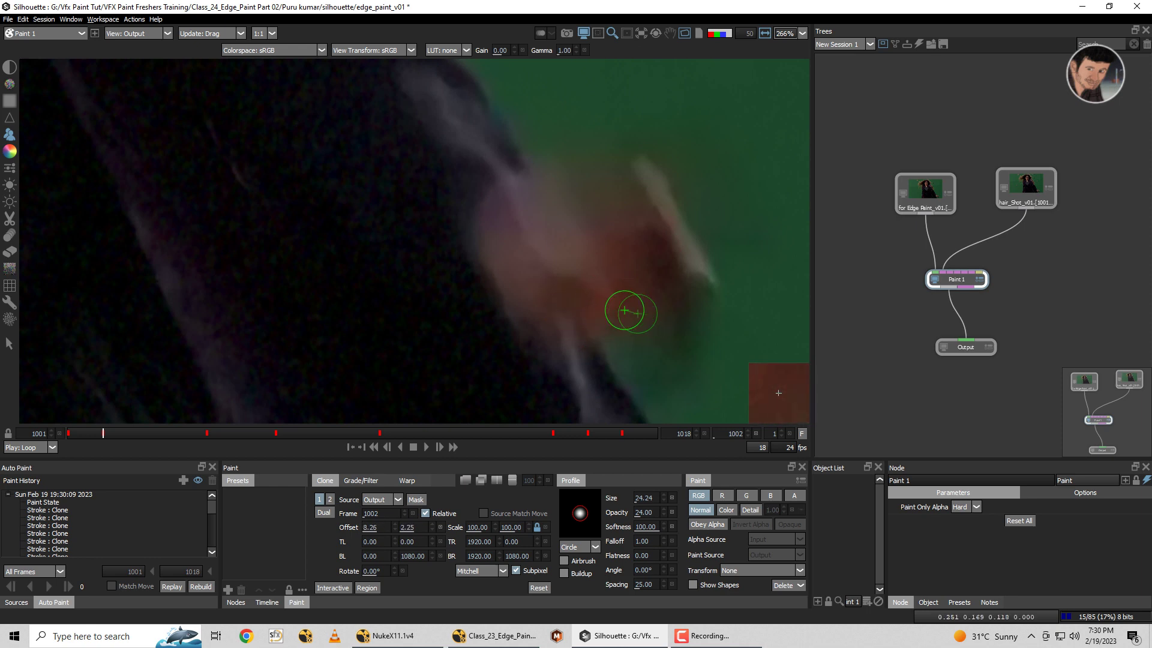
scroll(626, 299, down, 1)
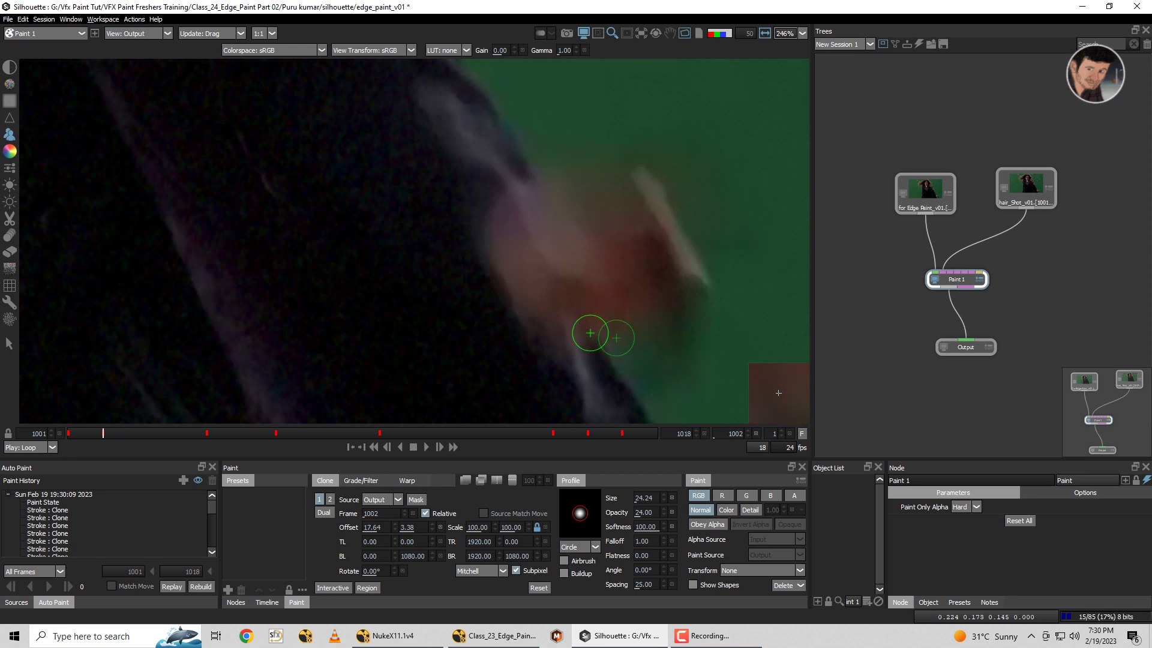
scroll(605, 329, down, 3)
key(Right)
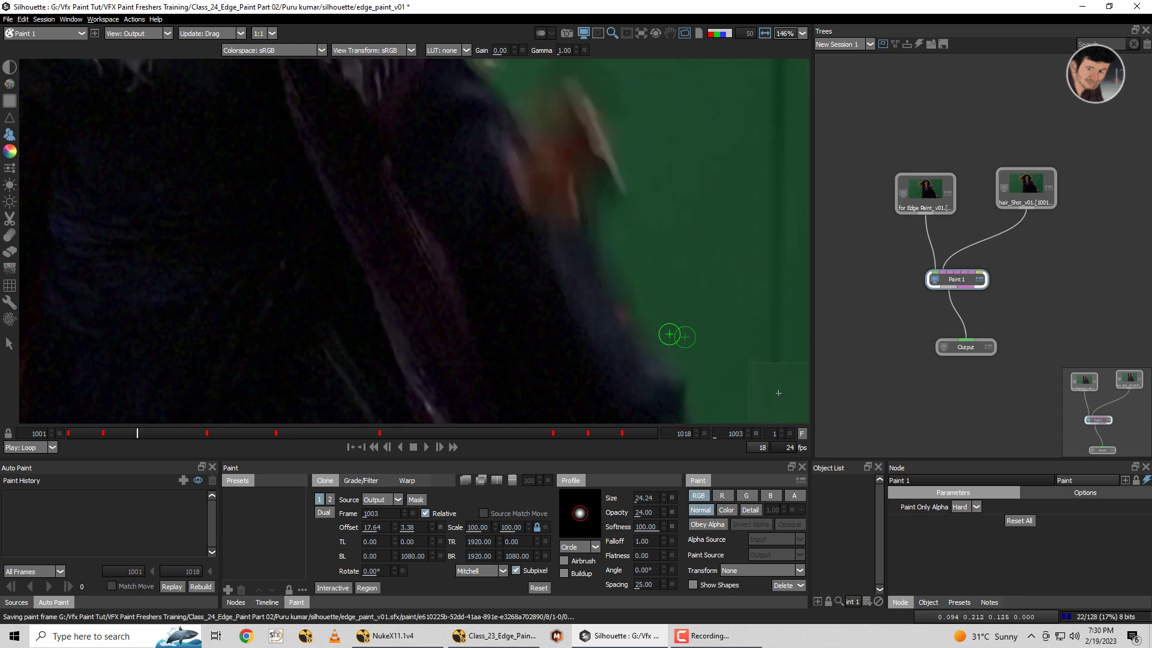
scroll(623, 323, up, 1)
mouse_move(622, 323)
mouse_down()
mouse_move(598, 286)
mouse_move(617, 330)
mouse_up()
drag(610, 288, 643, 323)
scroll(686, 301, down, 8)
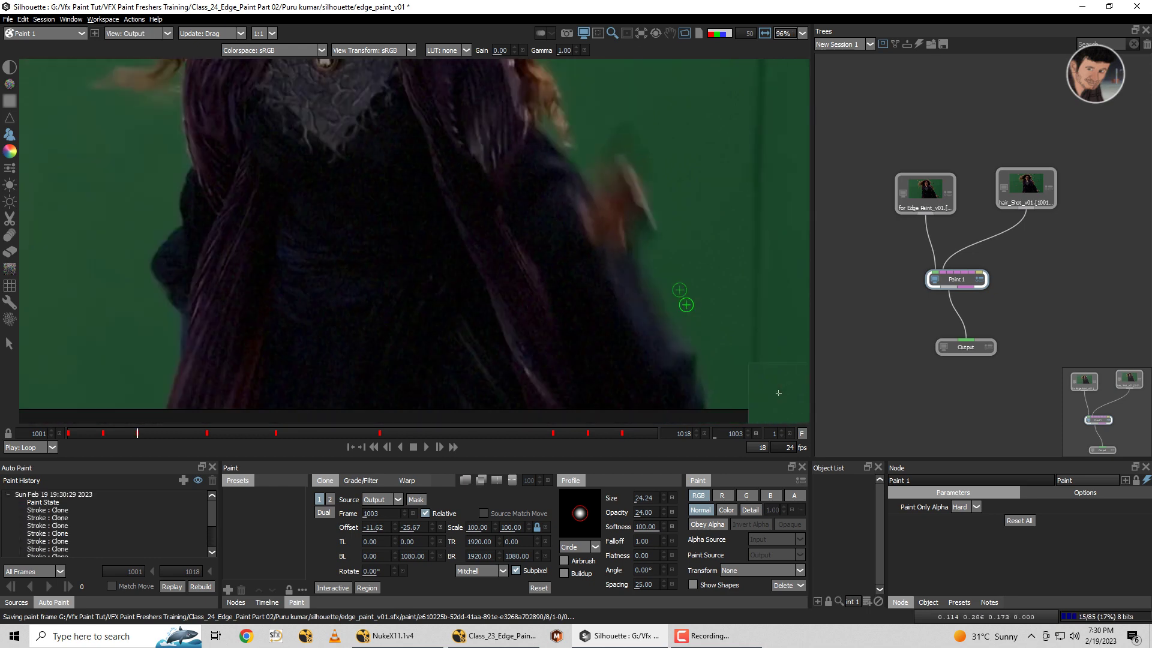
scroll(701, 302, down, 7)
Step forward to frame 1006, nudge the shot in the viewer, and select the Paint 1–Output link.
key(Right)
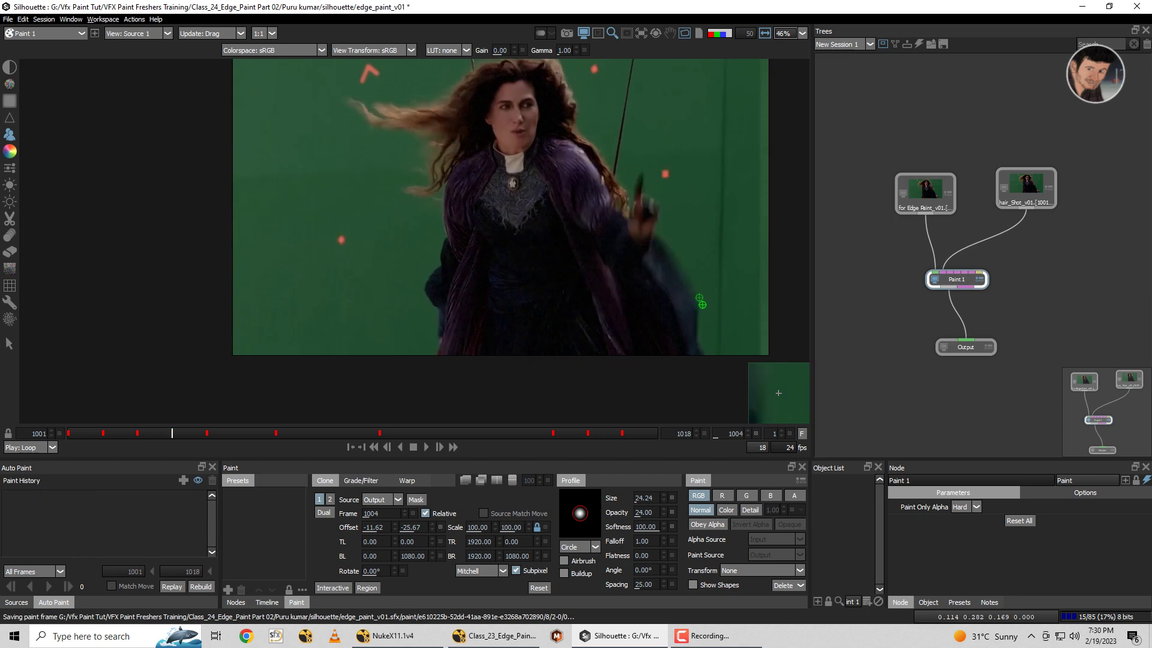
key(Right)
key(Right)
scroll(705, 270, down, 2)
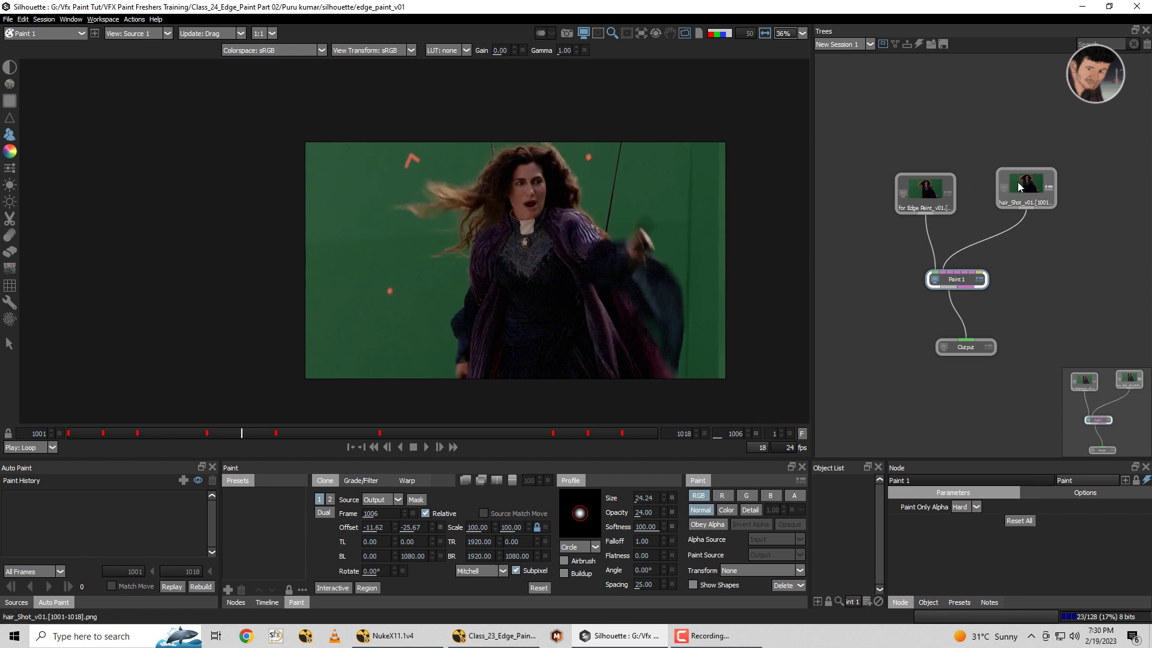
drag(601, 194, 629, 196)
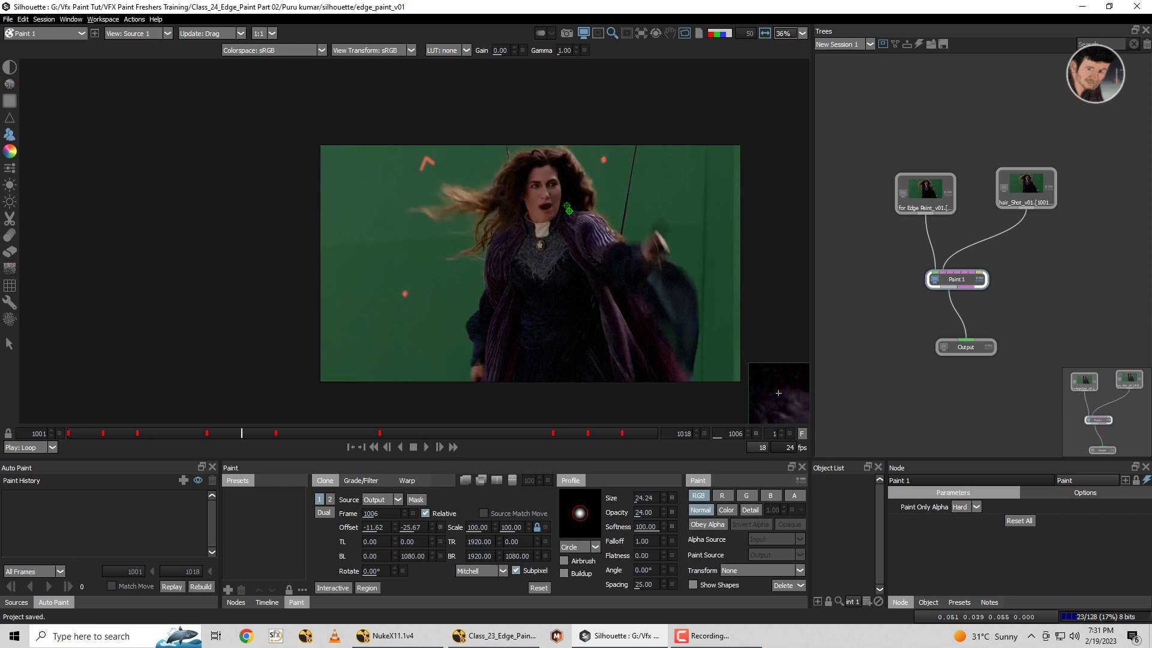
click(948, 296)
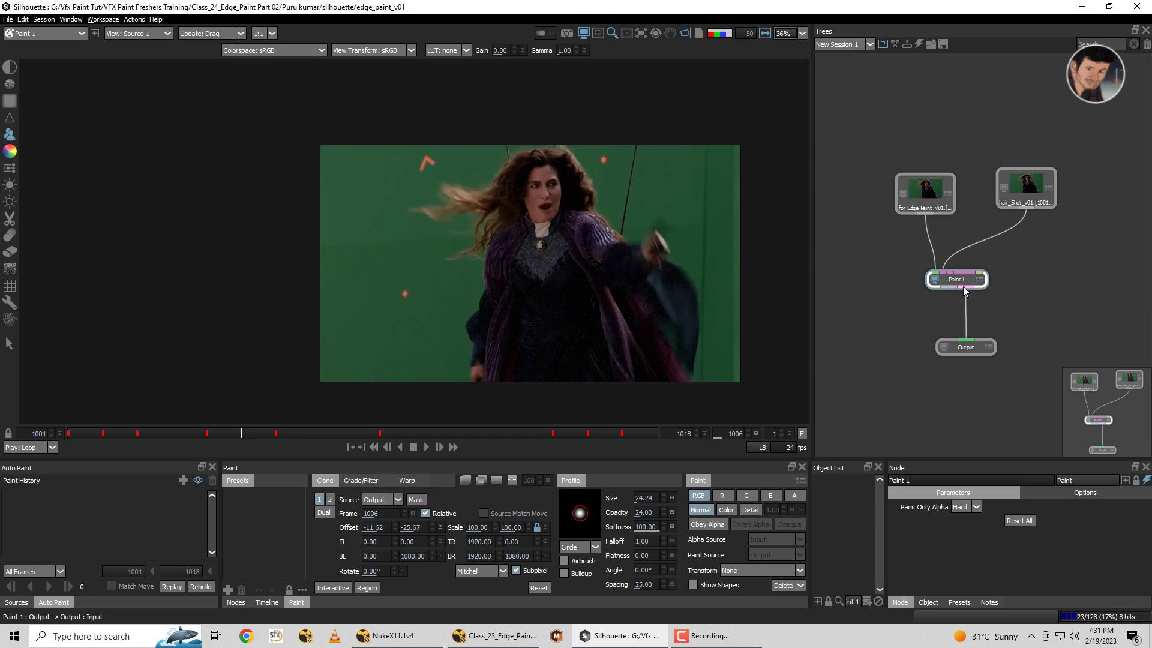
Set the Output node to write PNG with the Alpha channel and Premultiply enabled.
click(967, 348)
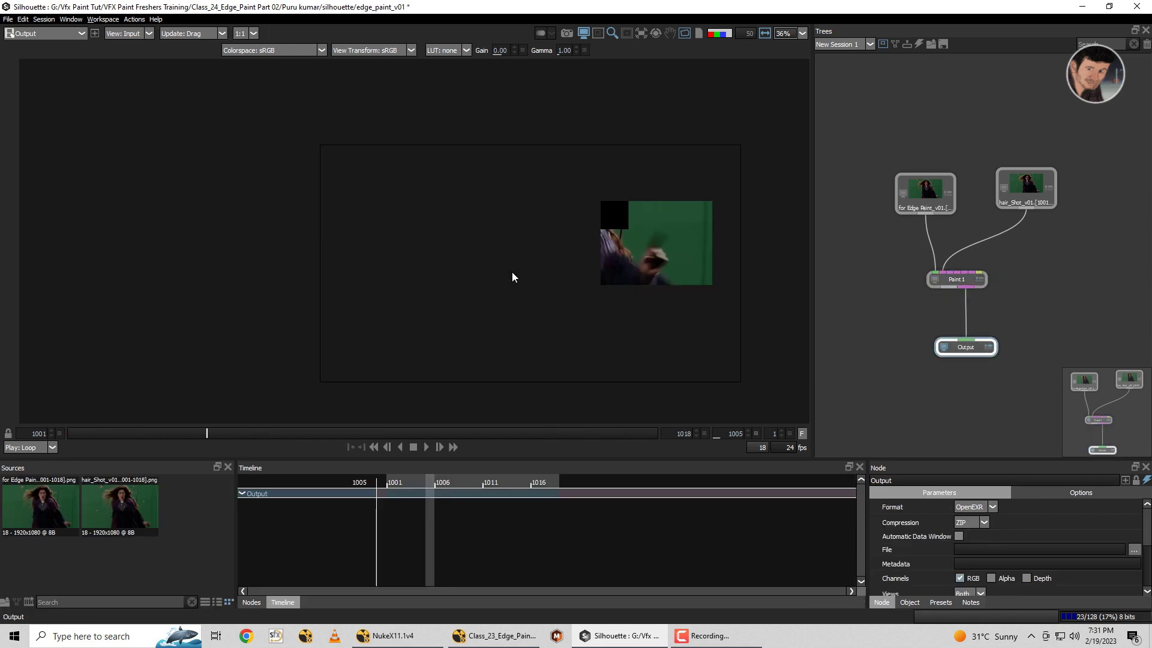
key(Left)
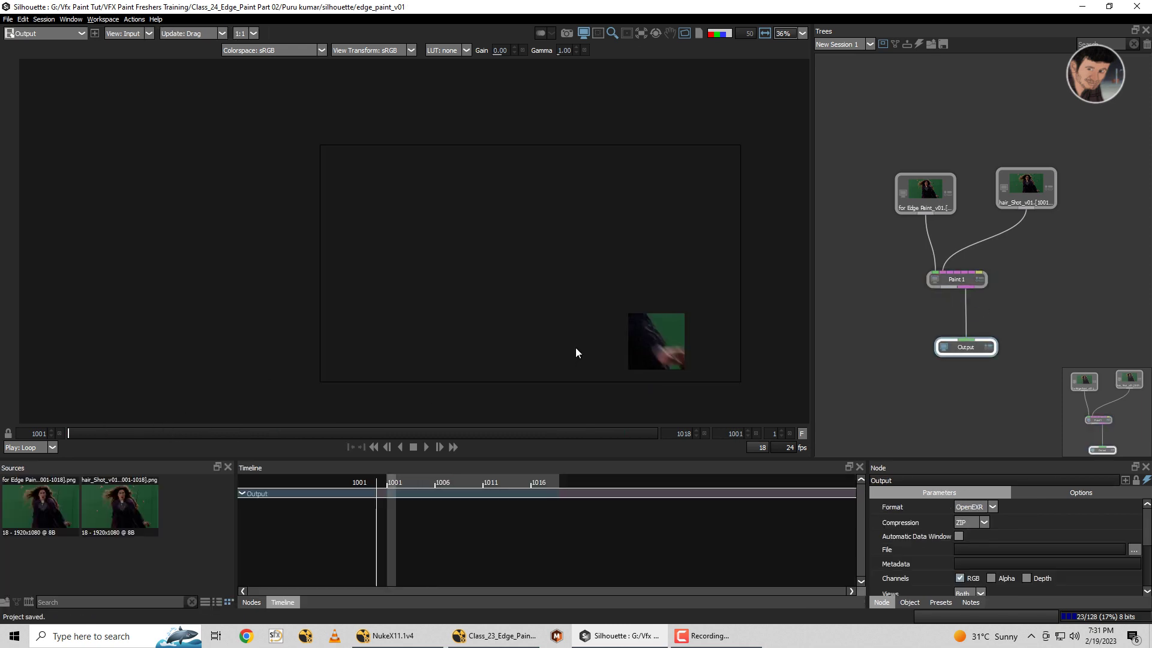
drag(977, 459, 977, 377)
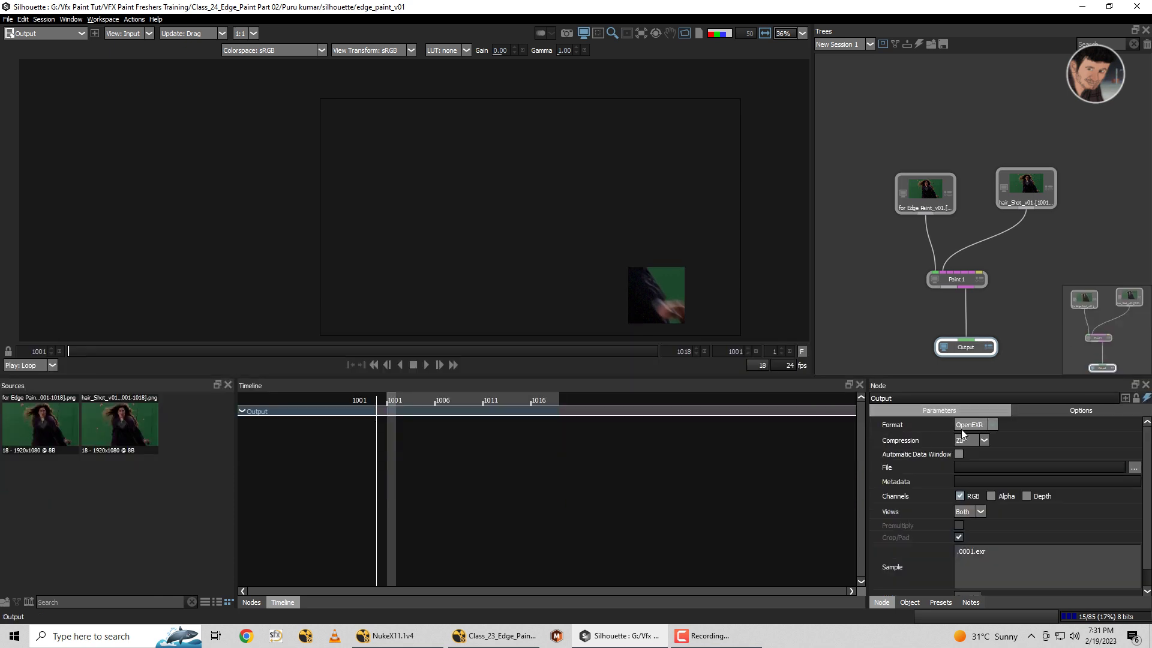
click(972, 425)
click(971, 467)
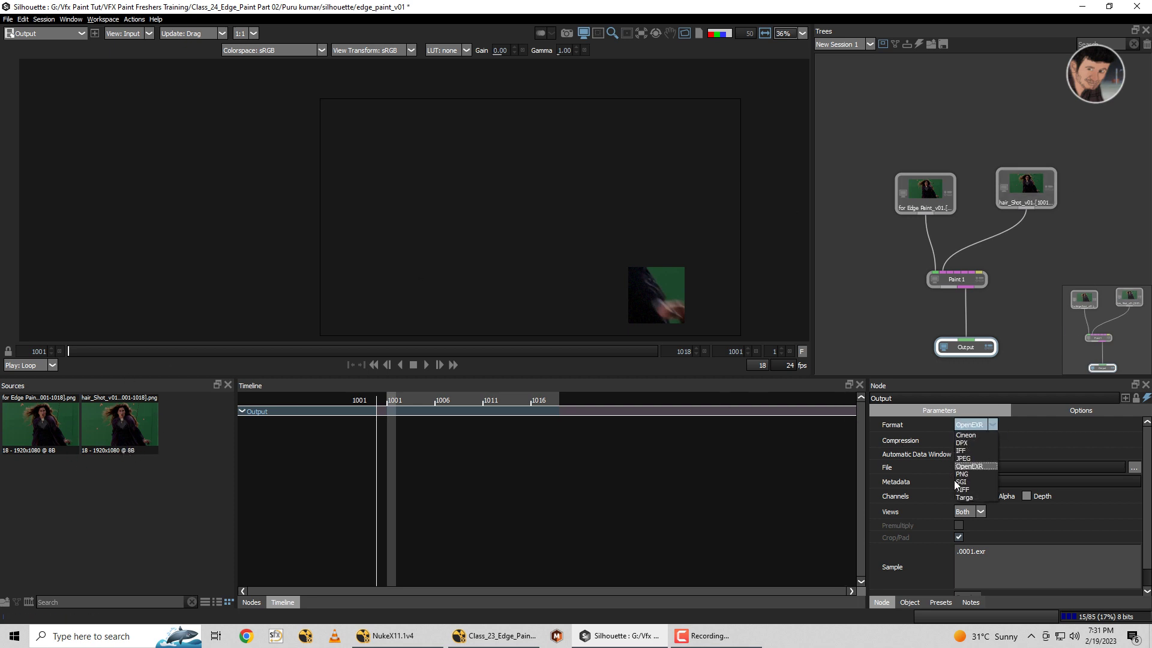
click(964, 474)
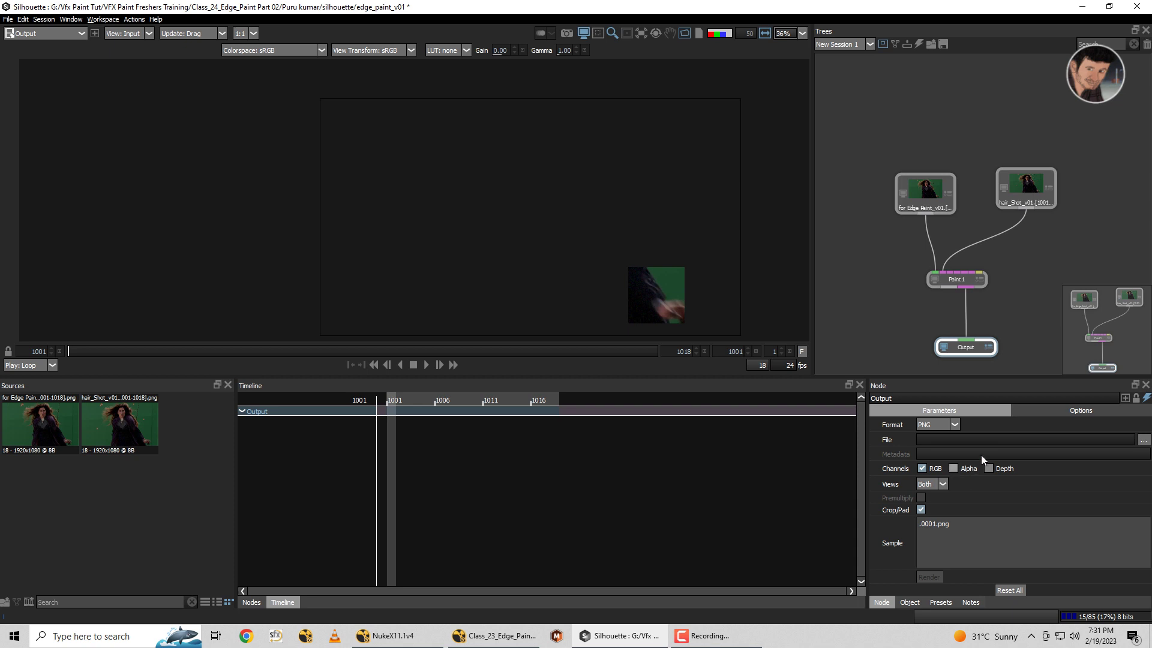
click(954, 469)
click(921, 498)
Browse the output path to the Pre_Render folder inside the Class_24_Edge_Paint Part 02 project.
click(1144, 440)
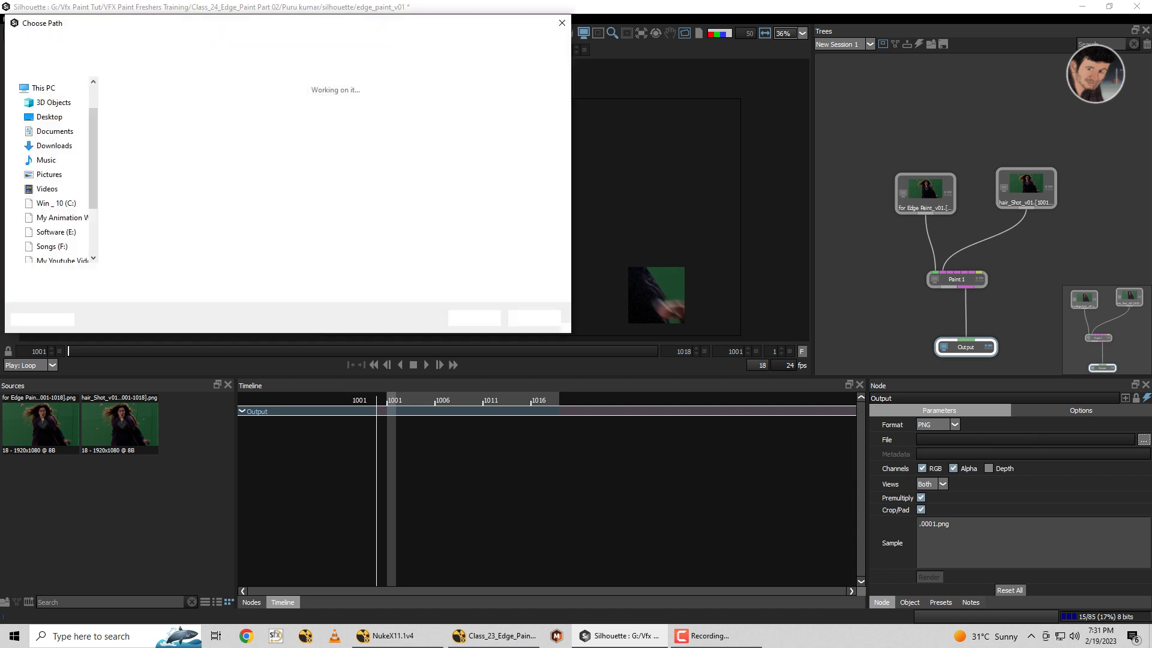
scroll(77, 211, down, 3)
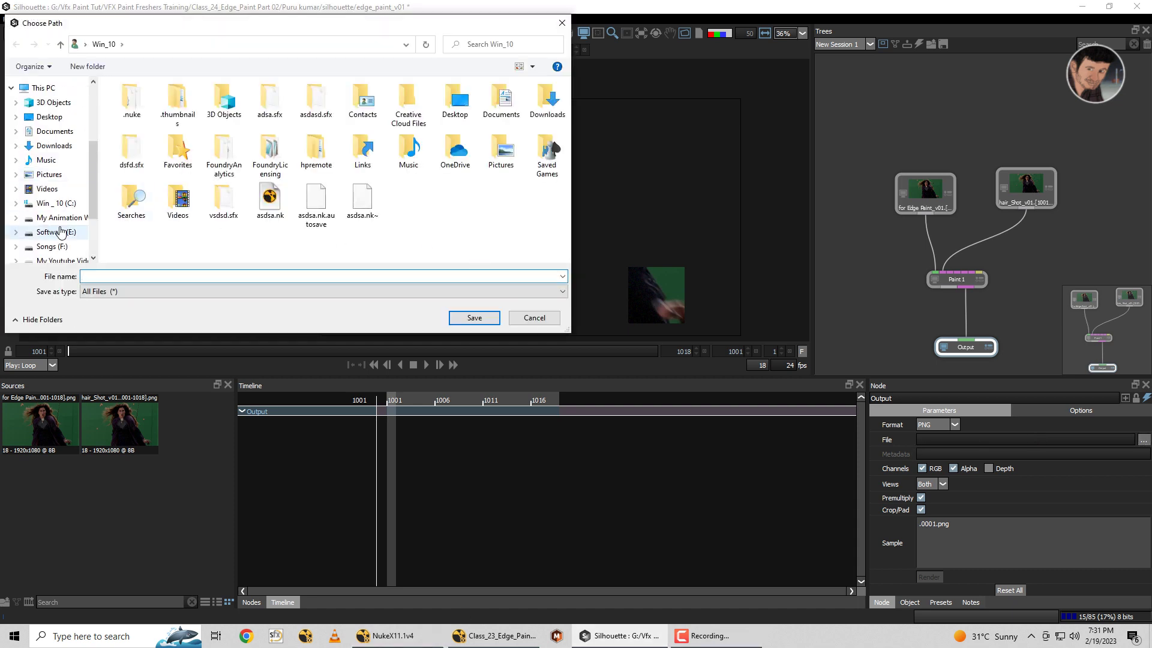
scroll(66, 204, down, 2)
click(60, 198)
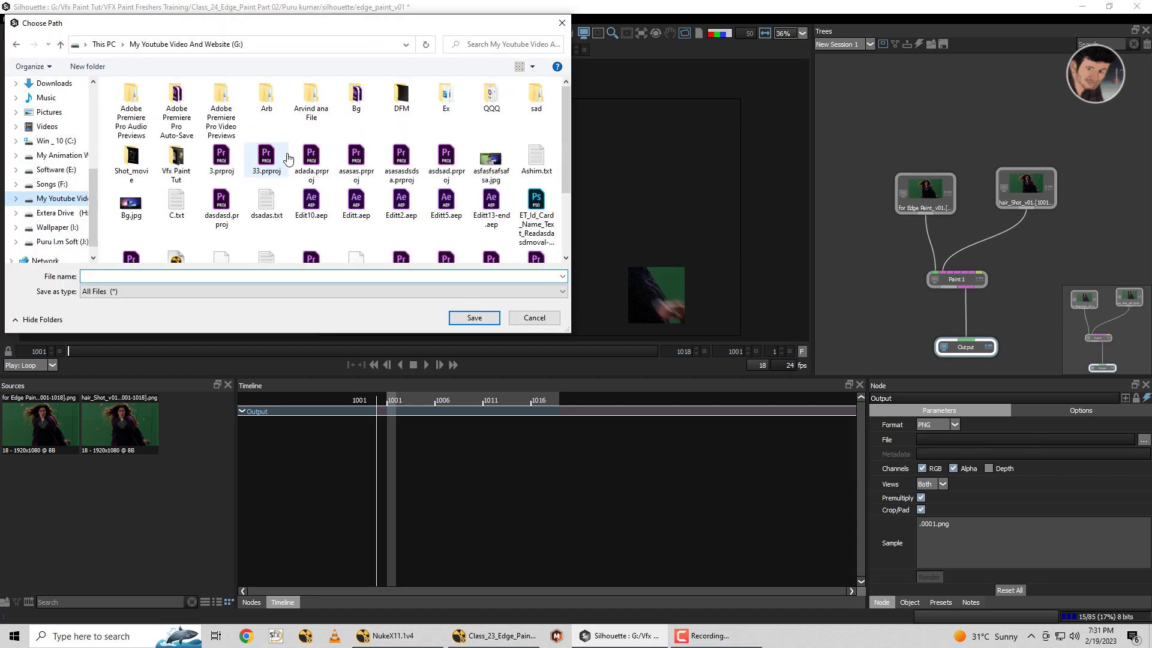
double_click(176, 163)
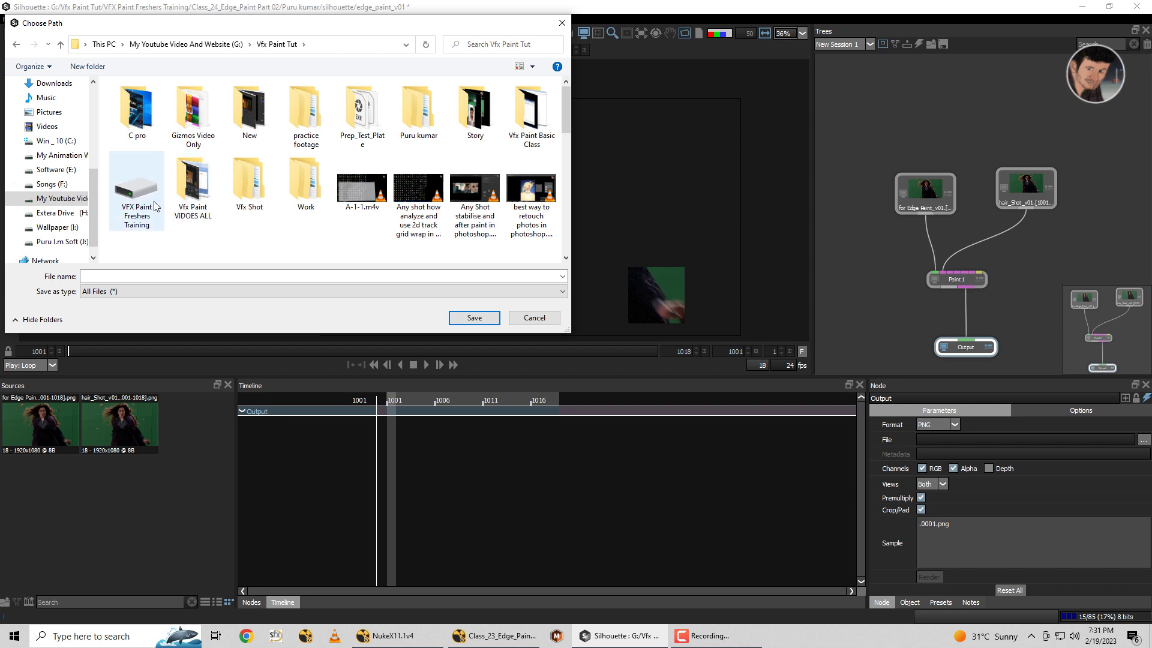
double_click(144, 198)
scroll(187, 219, down, 3)
scroll(187, 220, down, 2)
click(181, 233)
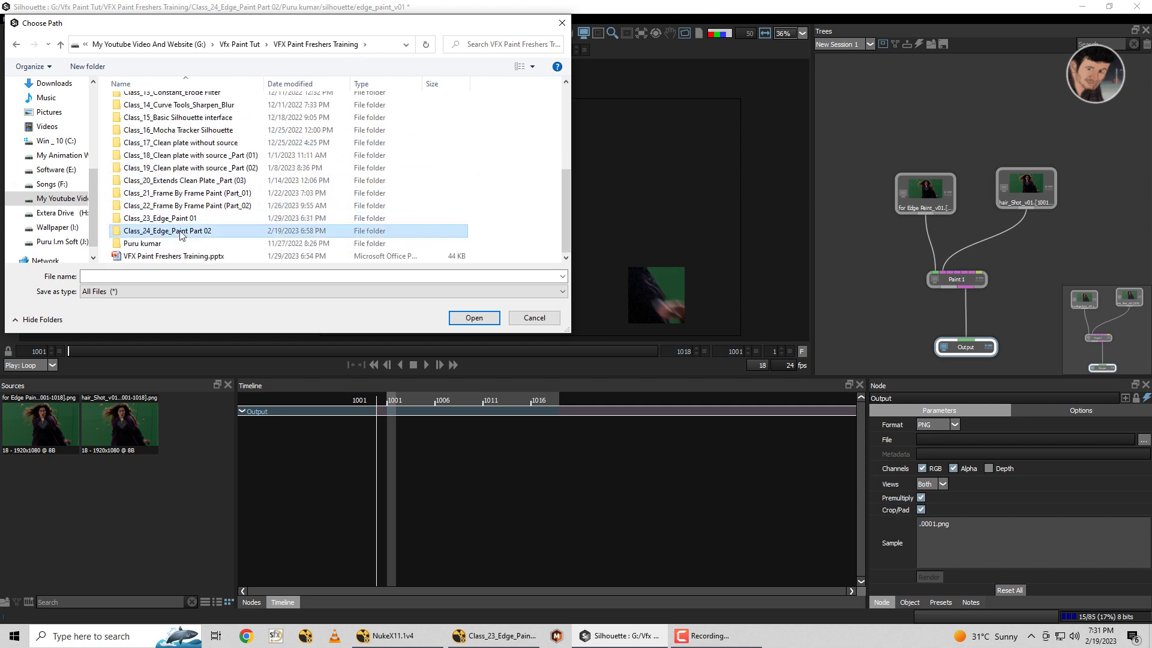
double_click(181, 233)
double_click(157, 101)
double_click(147, 140)
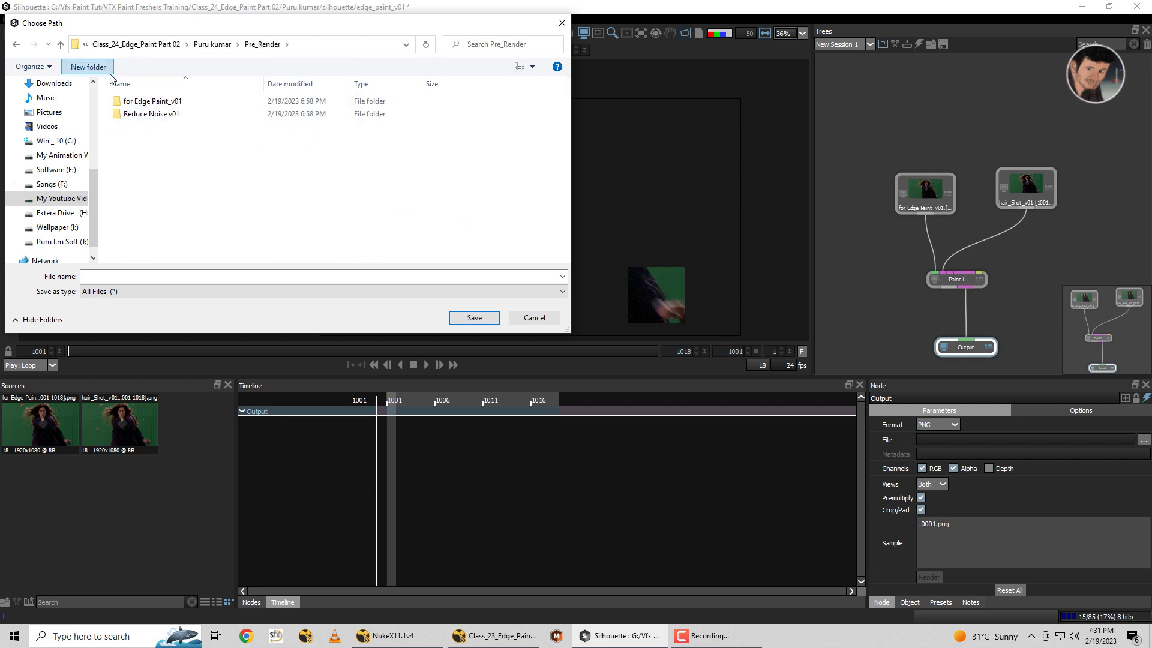
Create the folder 'Edge paint Stoke_v01' and set the output file name to Edge_paint_v01.
click(109, 73)
text(Edge paint Stok)
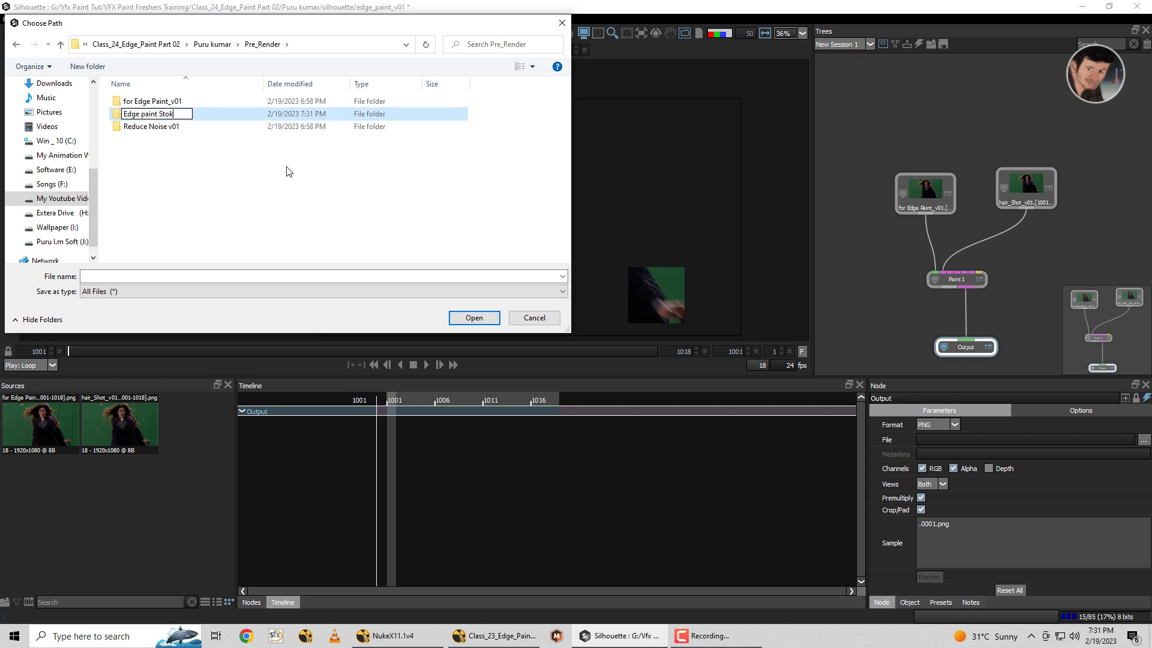
key(Return)
key(Return)
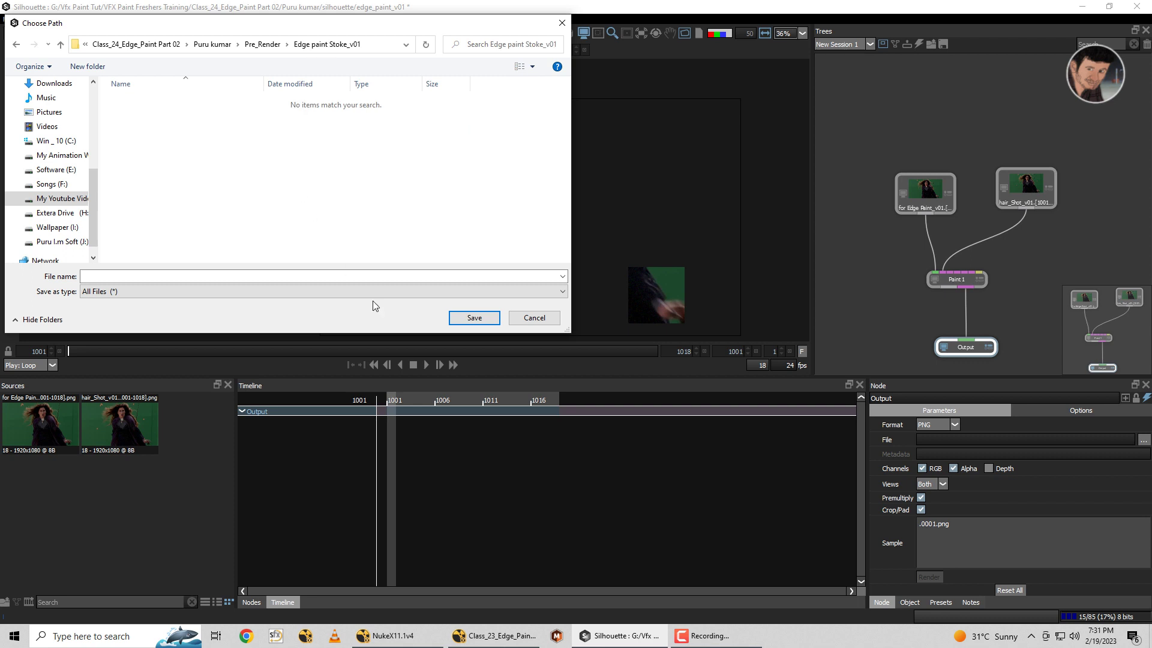
click(440, 276)
text(Edge_paint_v01)
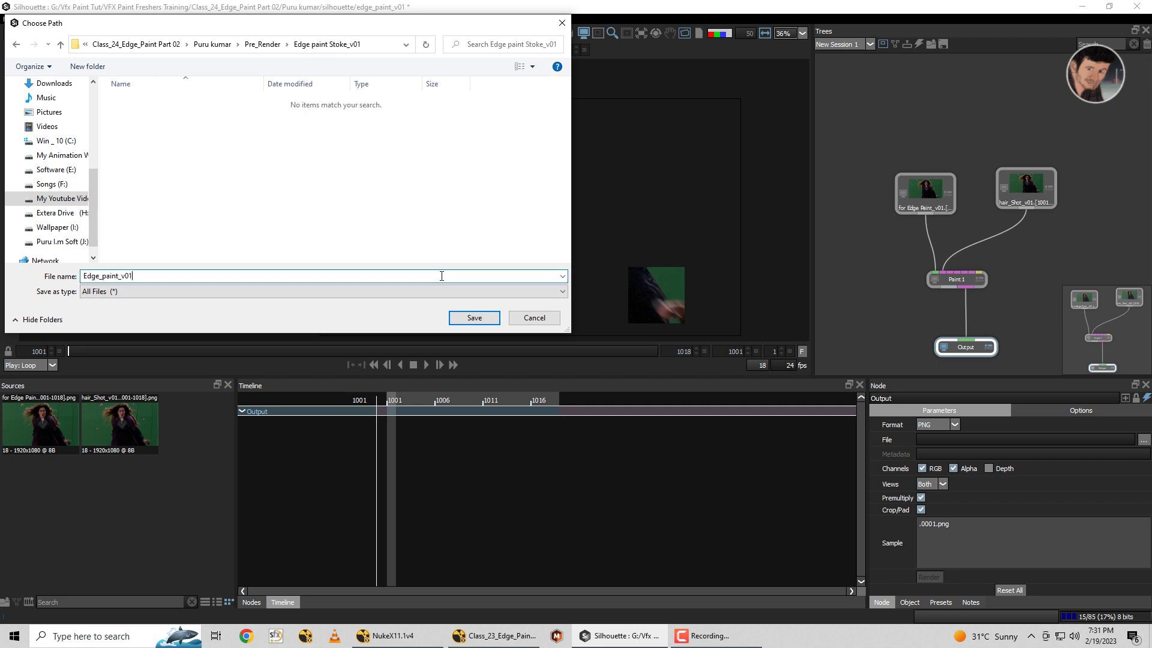
key(Return)
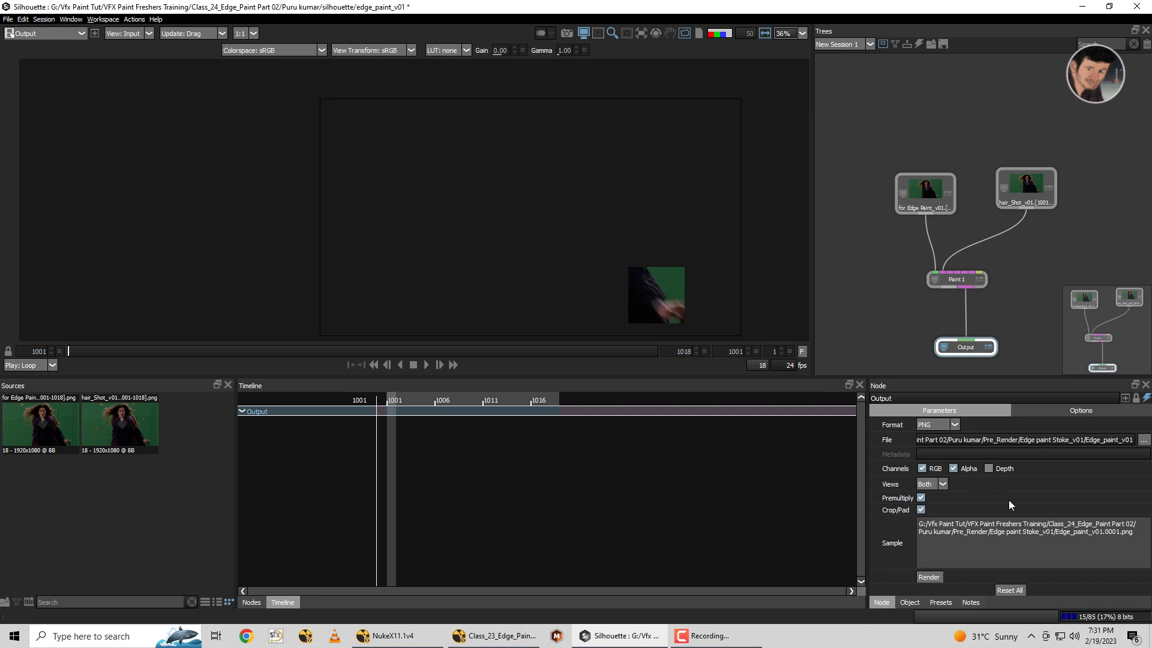
Render all frames 1001–1018 as the Edge_paint_v01 PNG sequence, then bring NukeX forward.
click(938, 580)
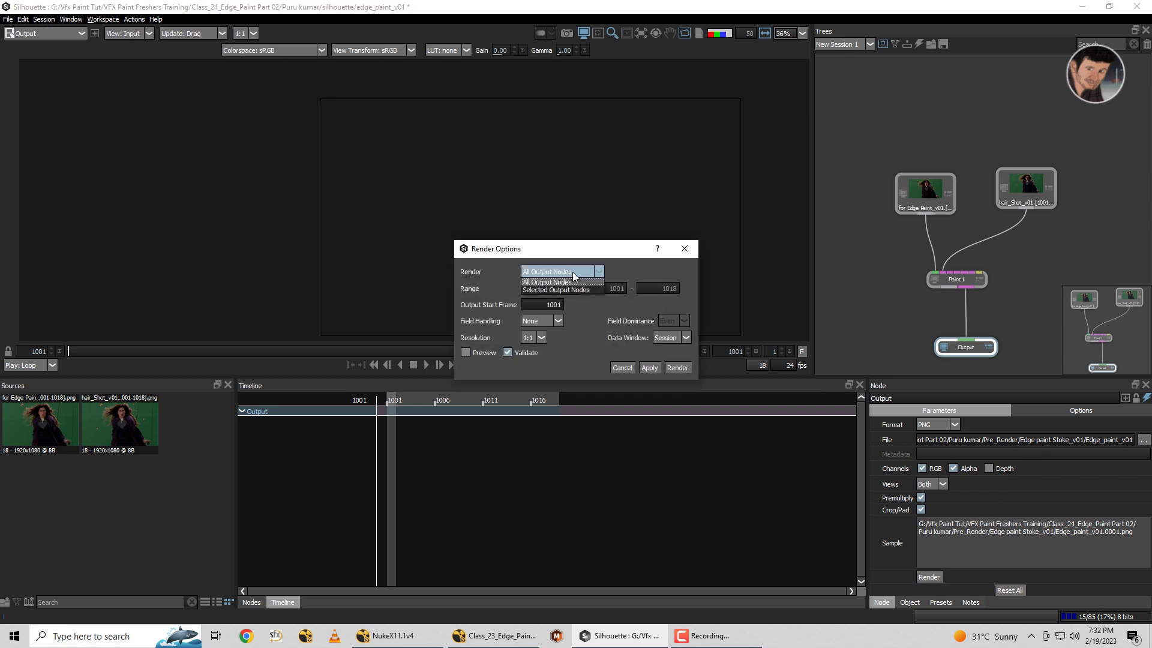
click(562, 289)
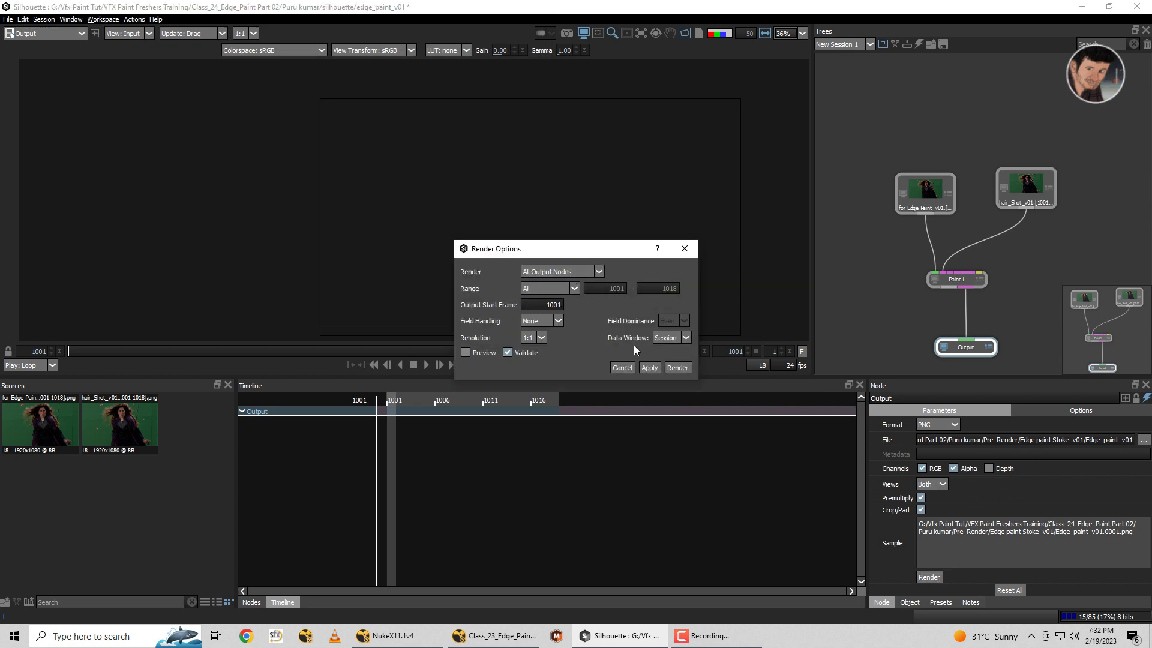
click(676, 367)
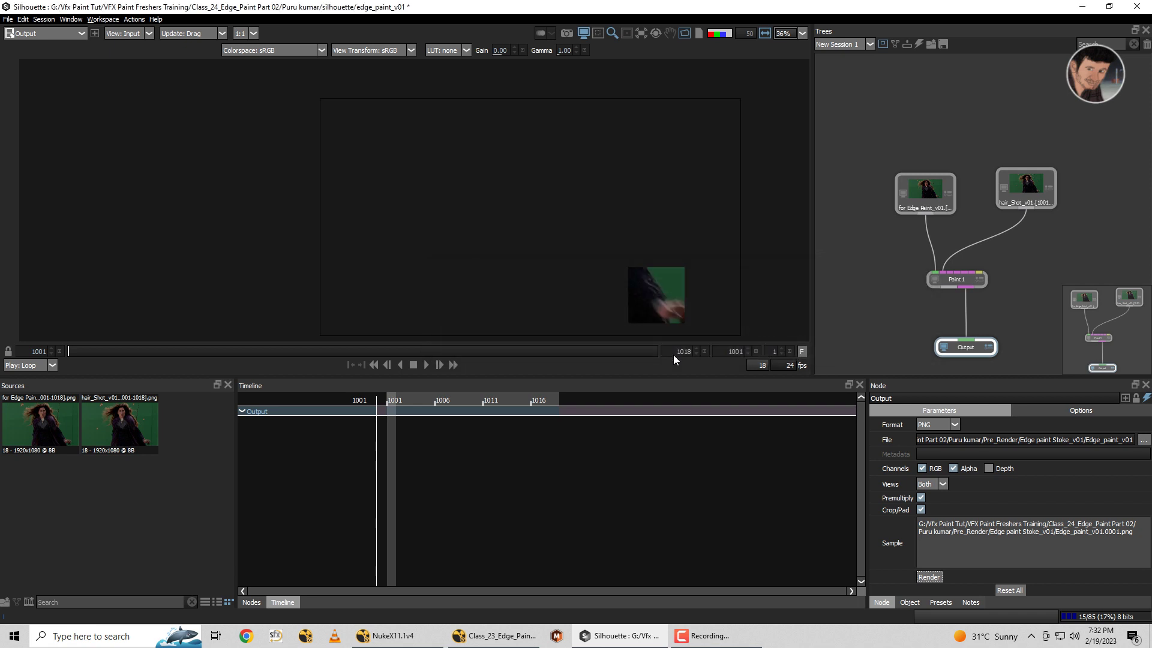
click(497, 635)
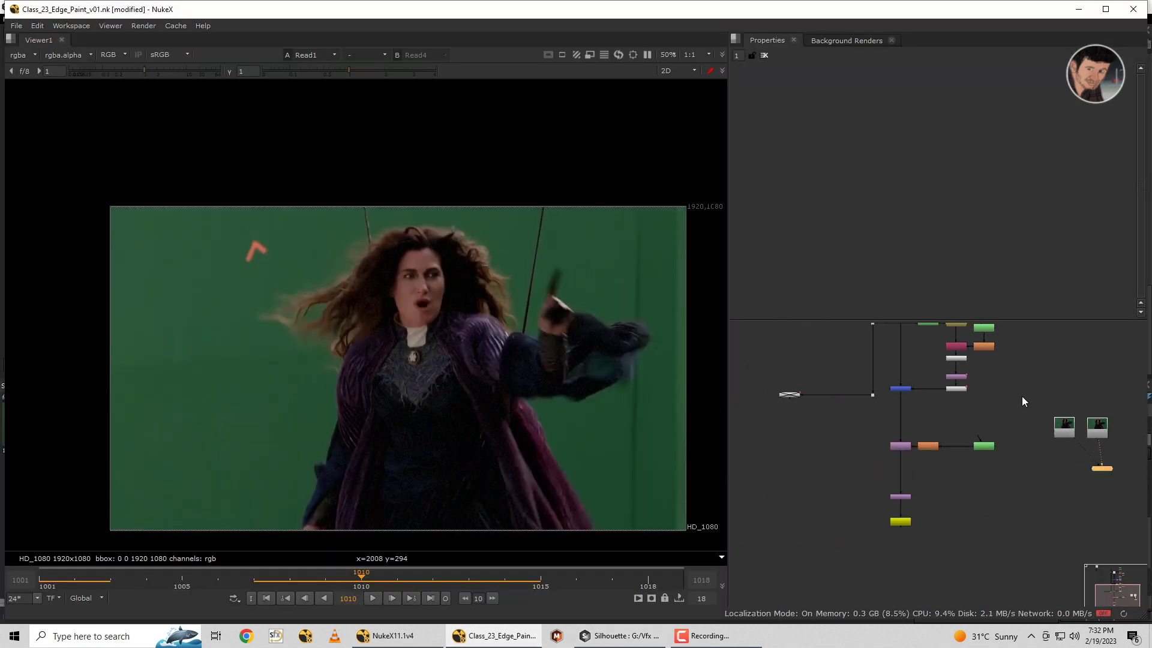
In File Explorer, browse from the G: drive to the Class_24_Edge_Paint Part 02 folder.
drag(888, 506, 891, 531)
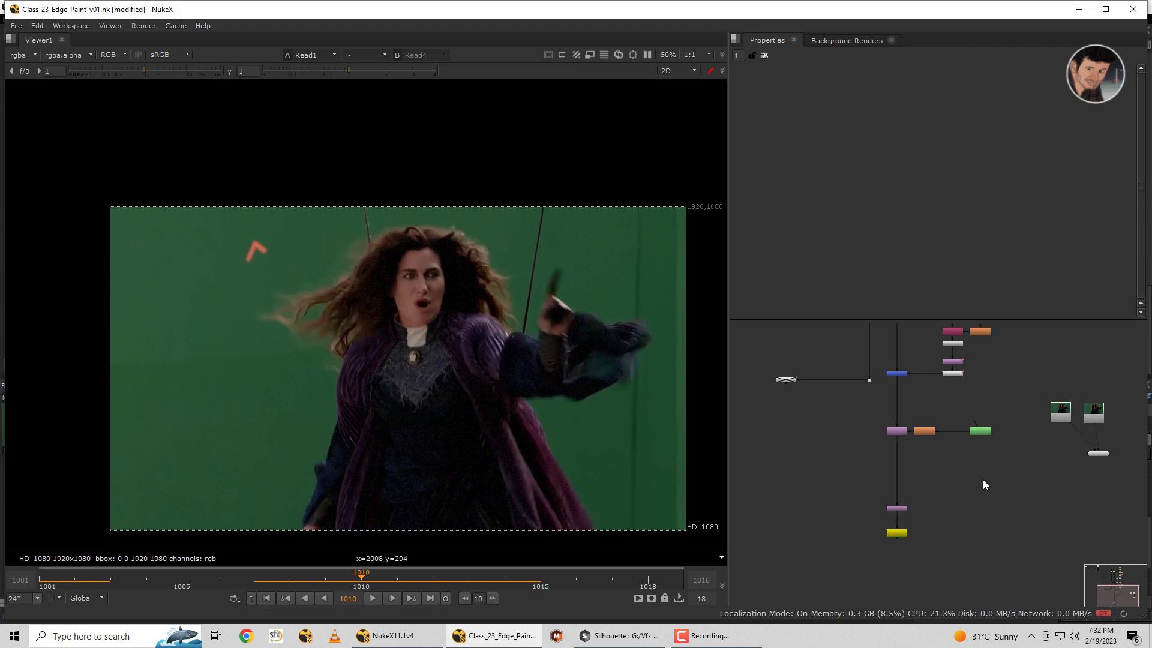
key(super+e)
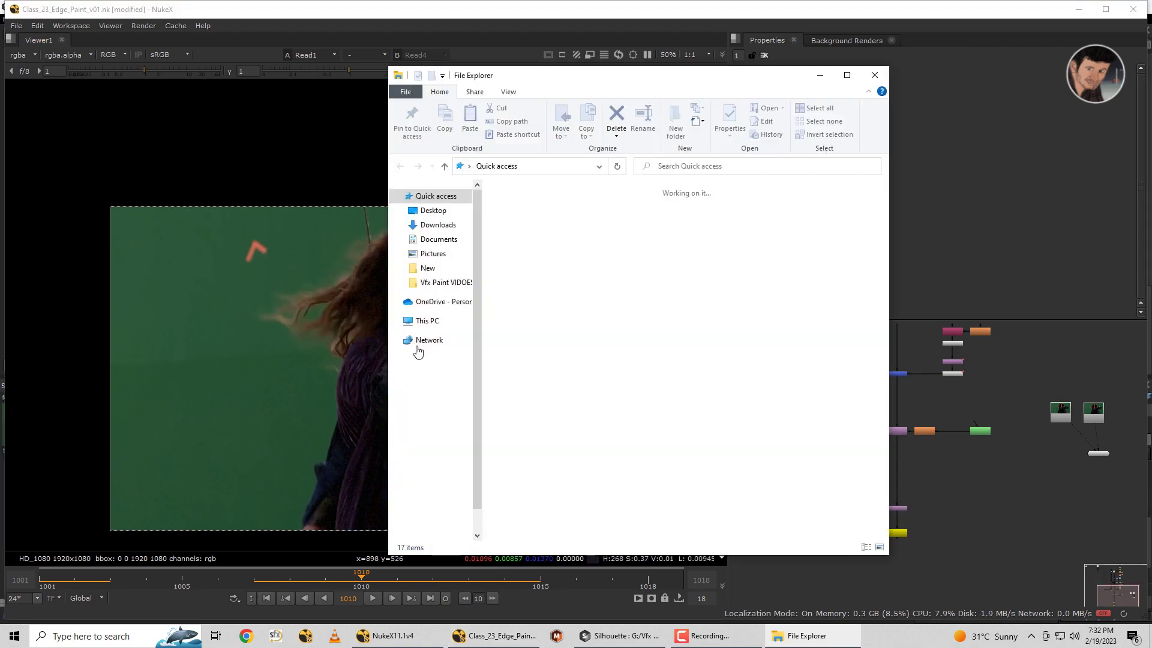
click(444, 455)
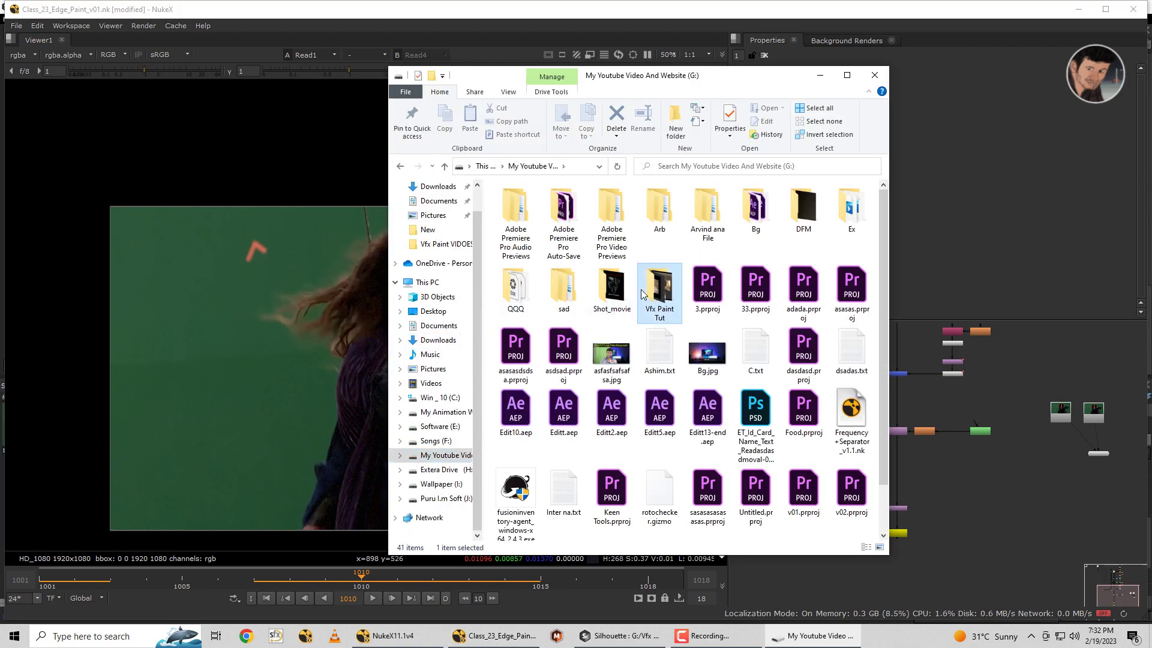
double_click(654, 279)
click(559, 285)
double_click(559, 285)
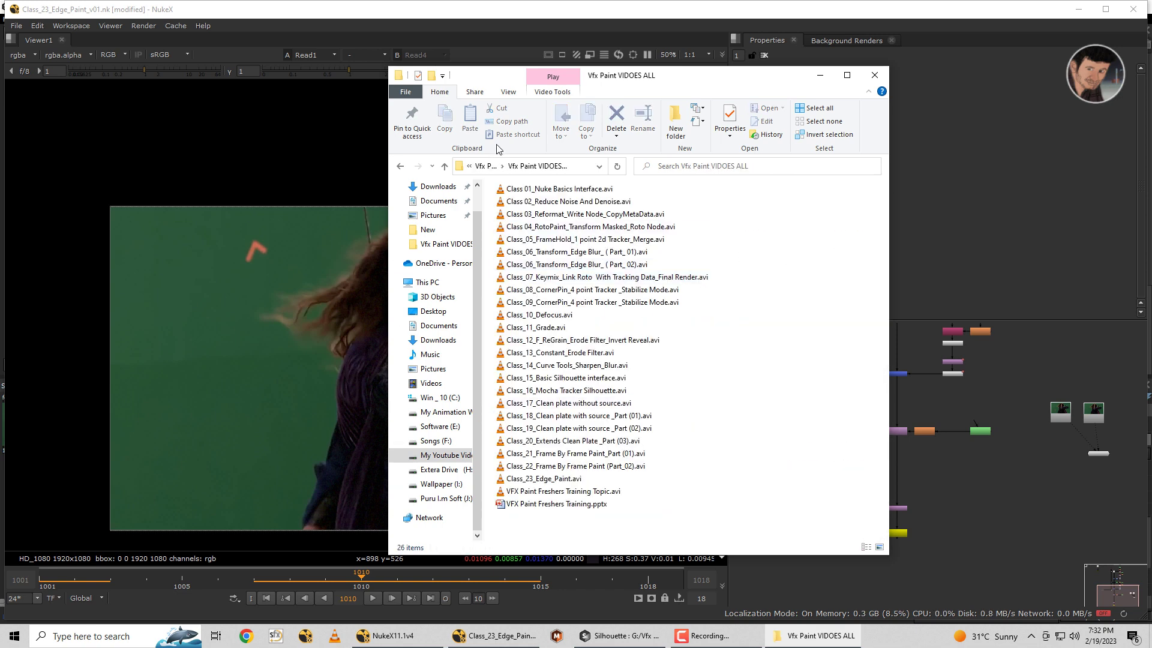
click(485, 166)
double_click(516, 264)
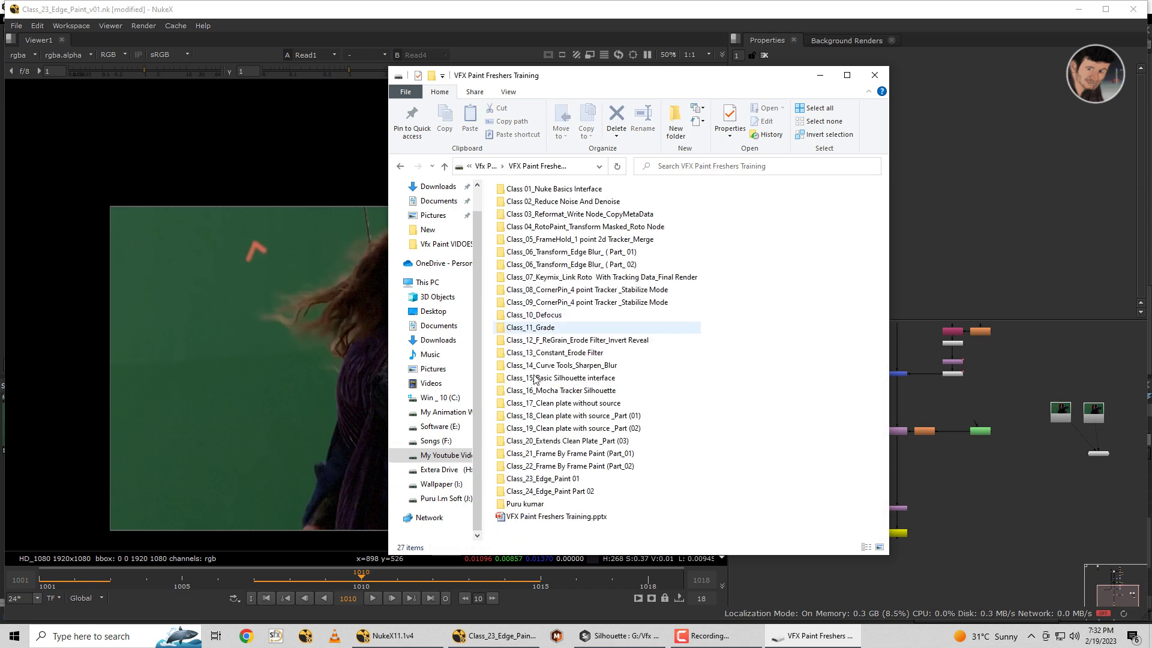
double_click(540, 491)
Drag the Edge paint Stoke_v01 render folder from Pre_Render into the Node Graph as a Read node.
drag(682, 77, 479, 76)
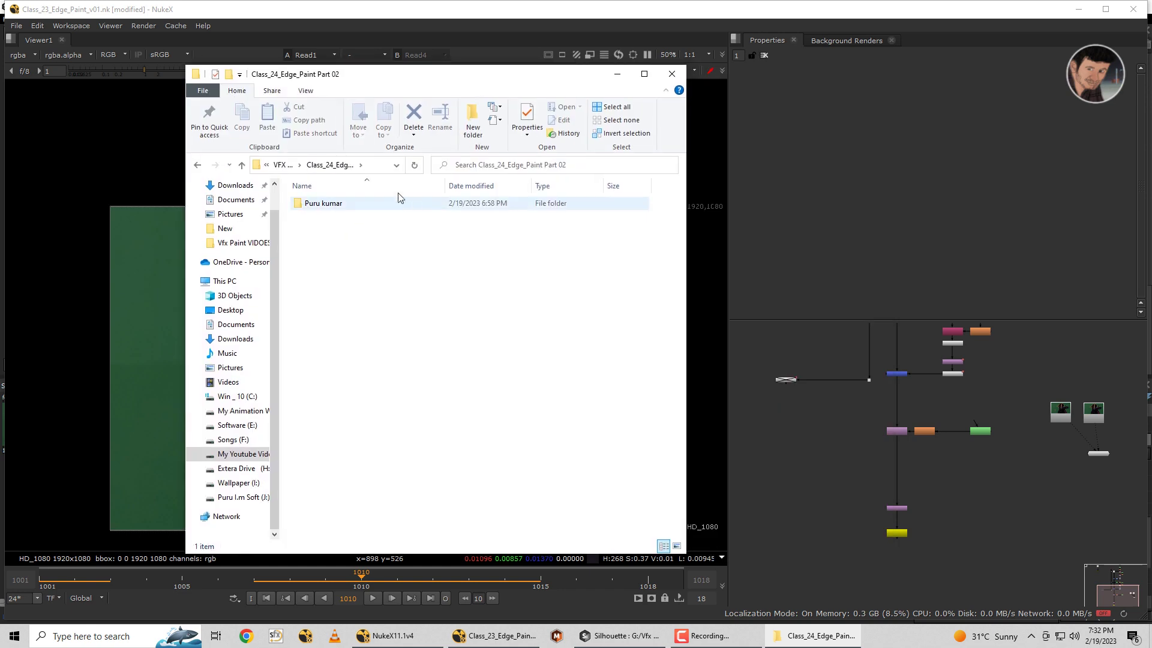
double_click(394, 203)
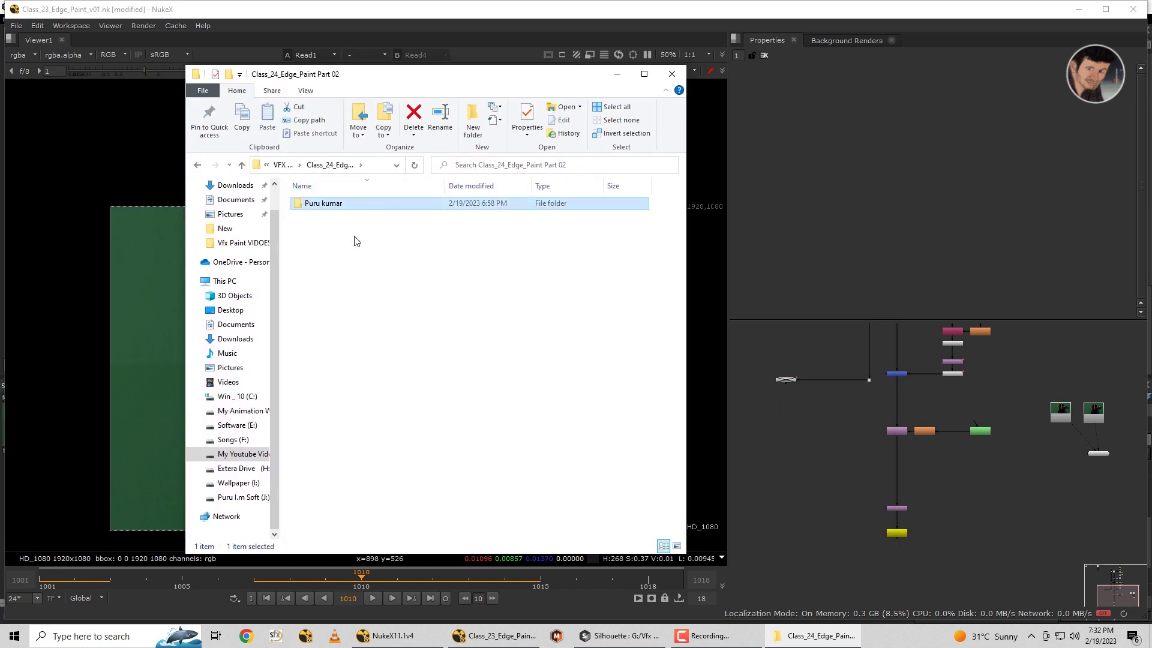
double_click(377, 264)
double_click(334, 197)
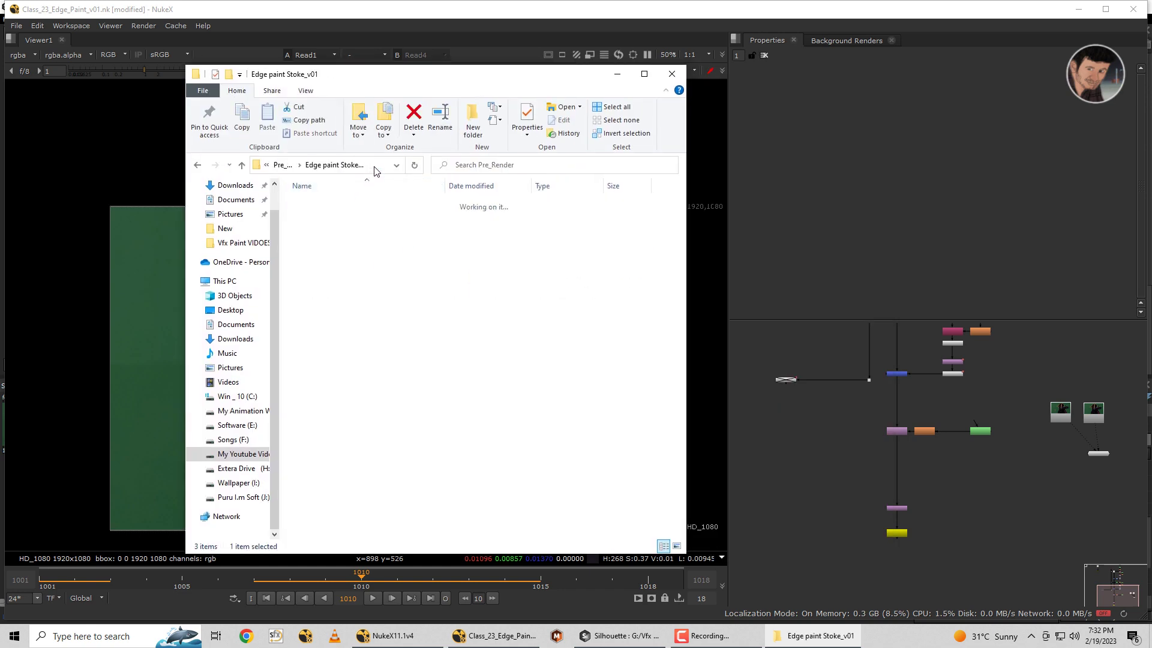
click(198, 165)
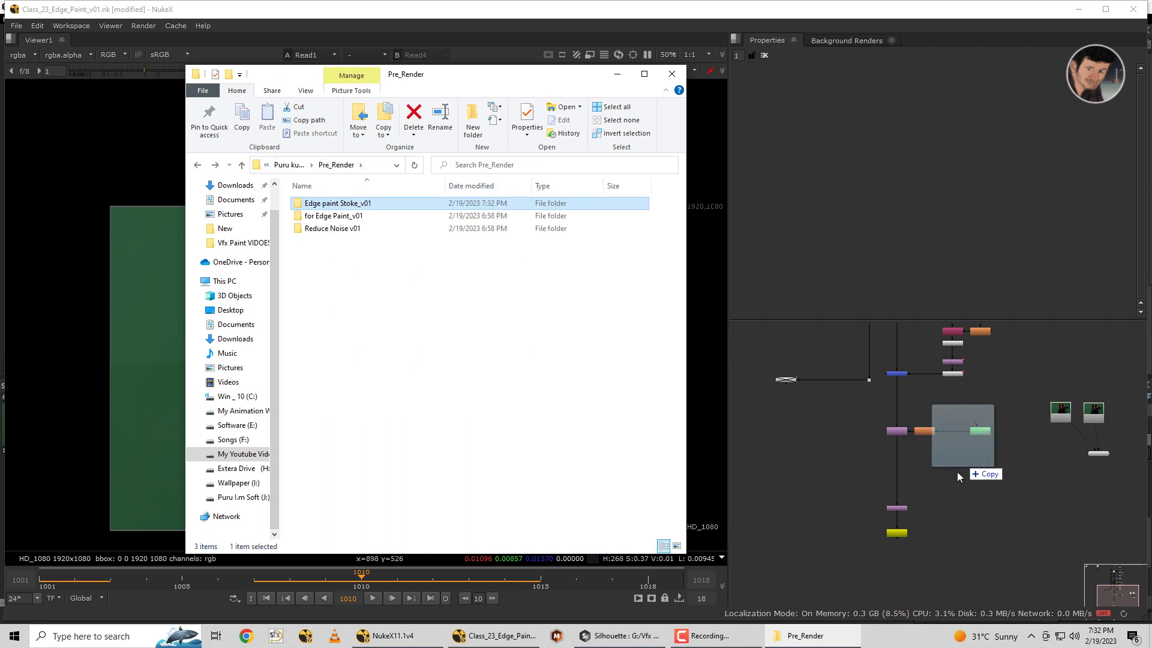
mouse_move(359, 207)
mouse_down()
mouse_move(957, 472)
mouse_move(882, 456)
mouse_up()
double_click(921, 468)
View Merge3 against the original plate, check the painted patches' alpha, and fit the frame.
scroll(882, 456, up, 2)
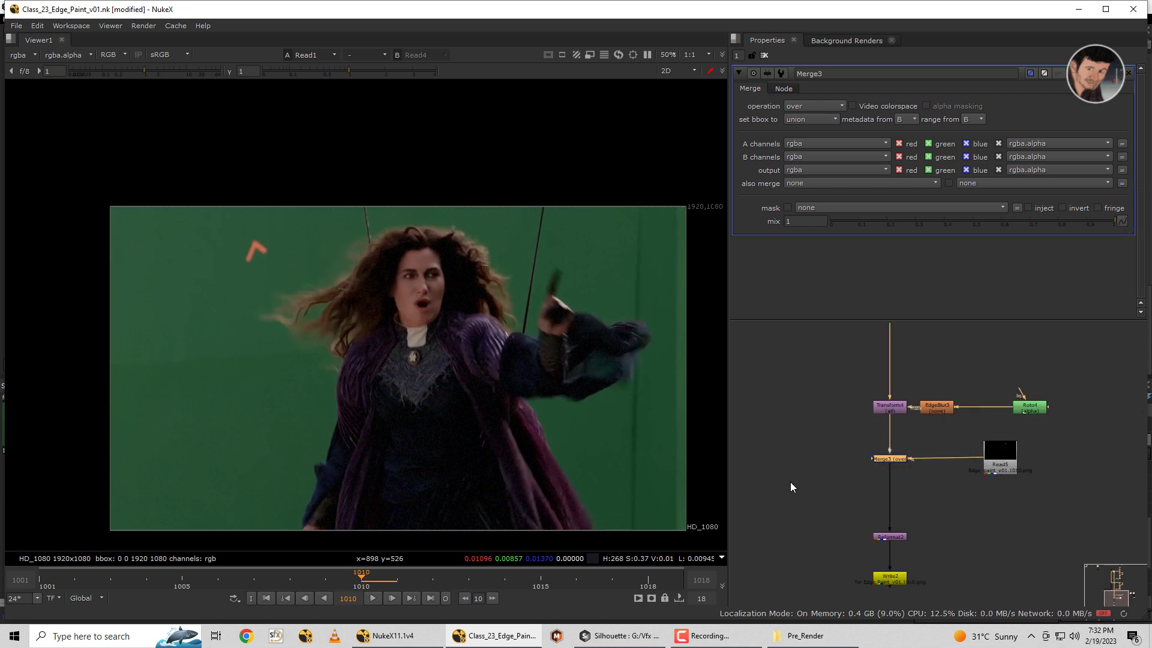
key(1)
scroll(853, 430, down, 3)
click(861, 395)
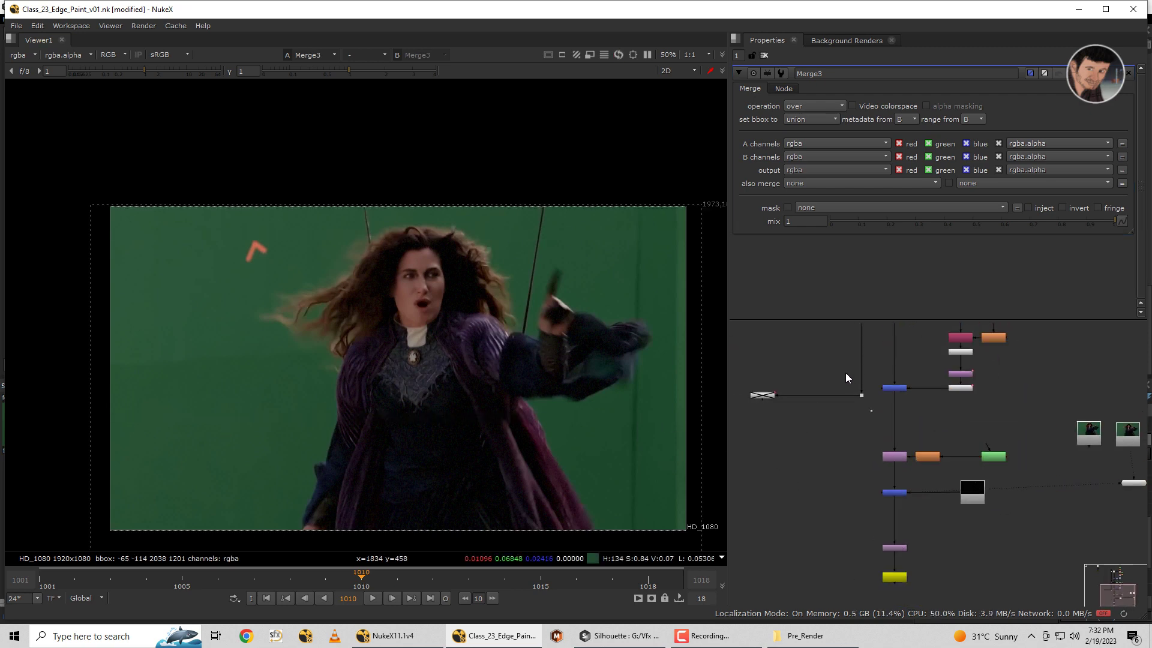
key(2)
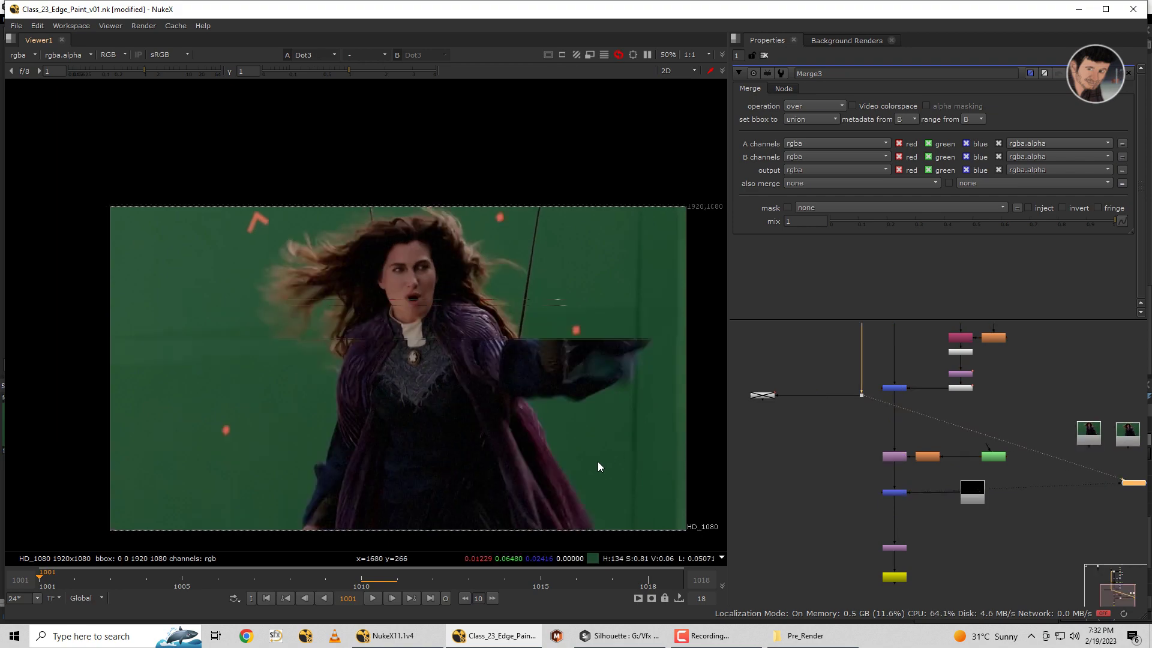
scroll(597, 462, up, 4)
scroll(571, 493, up, 2)
scroll(570, 431, up, 2)
key(r)
scroll(584, 432, down, 1)
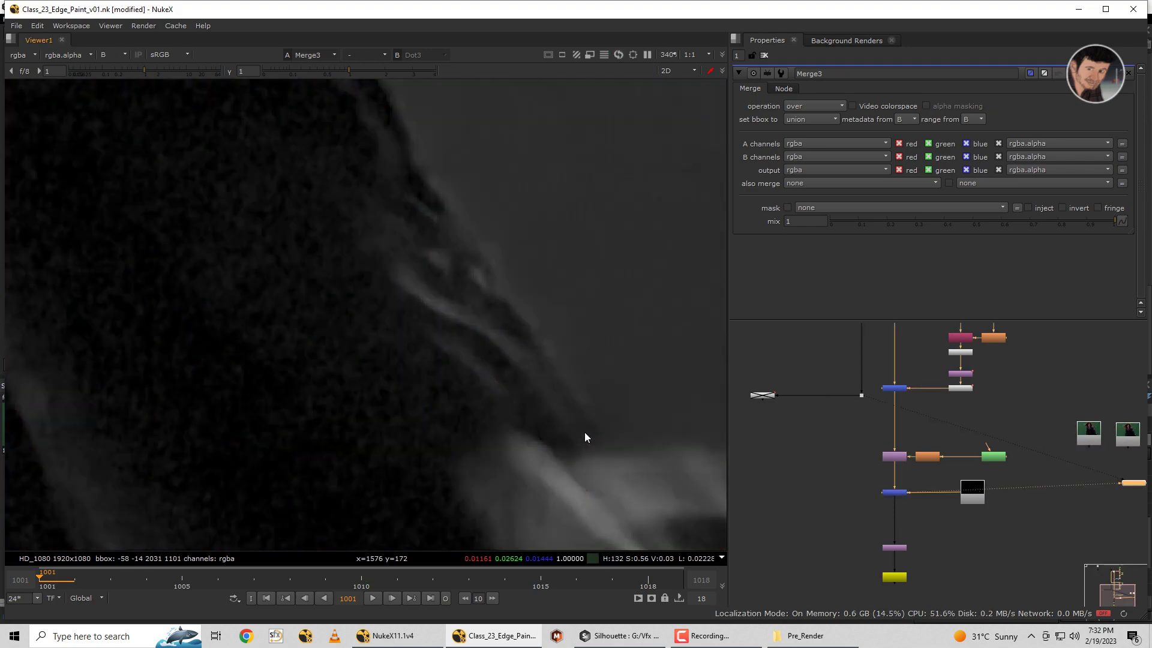
key(r)
scroll(585, 425, down, 2)
scroll(583, 417, down, 3)
key(2)
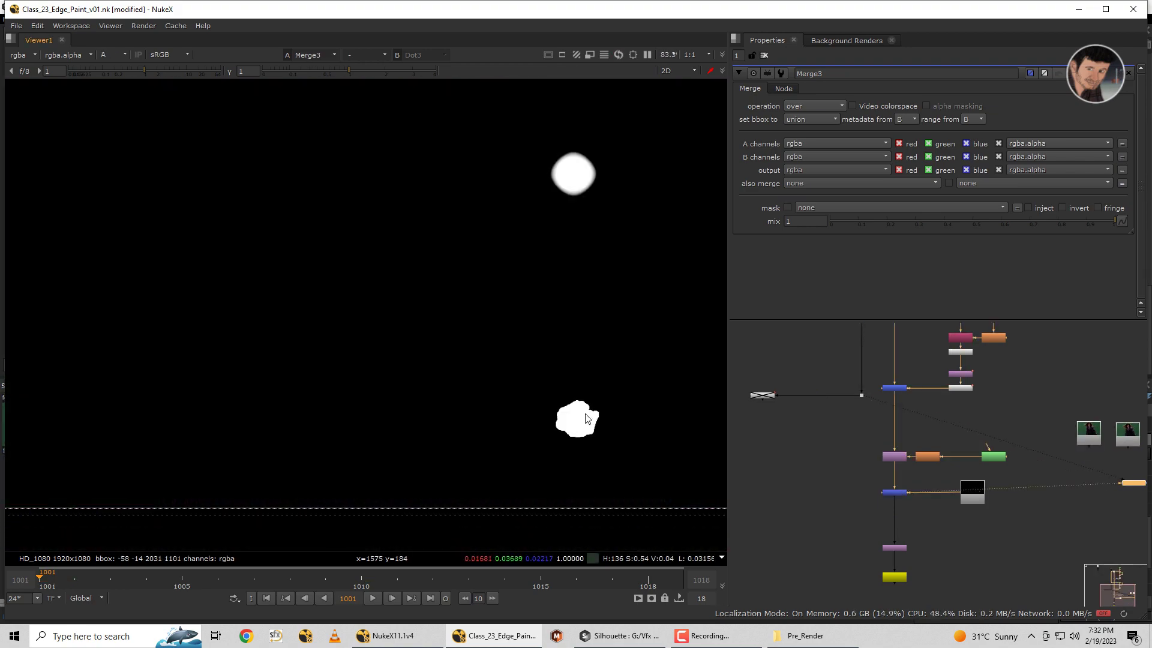
key(f)
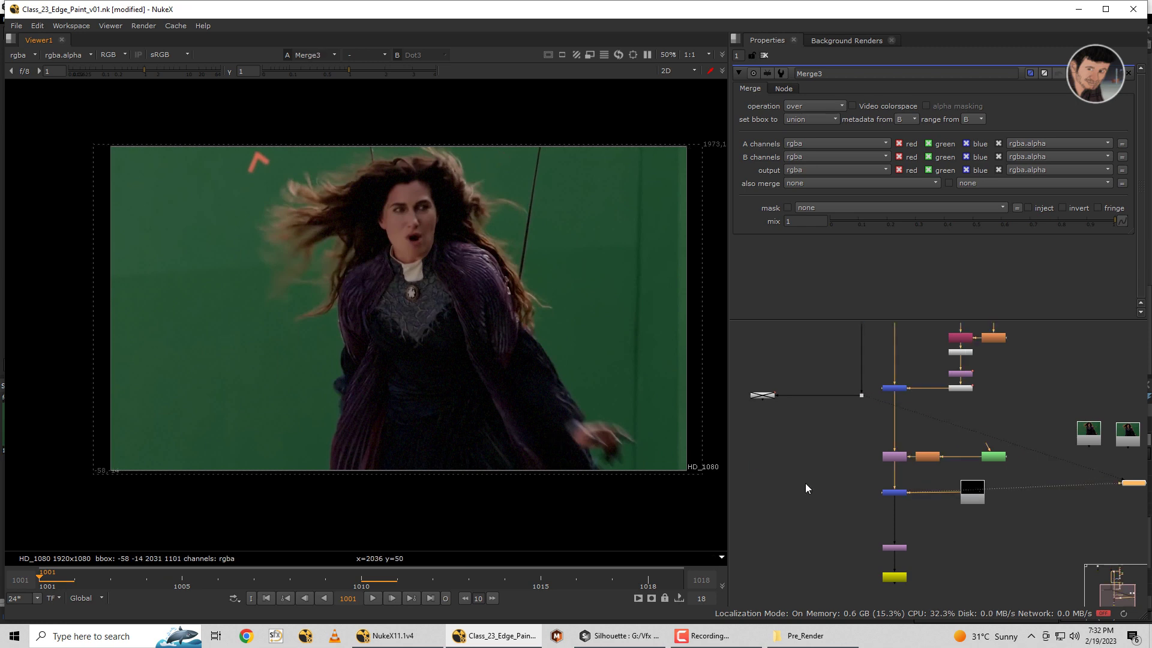
Step through the frames to 1018, comparing the merged result with the transform output.
click(888, 460)
key(1)
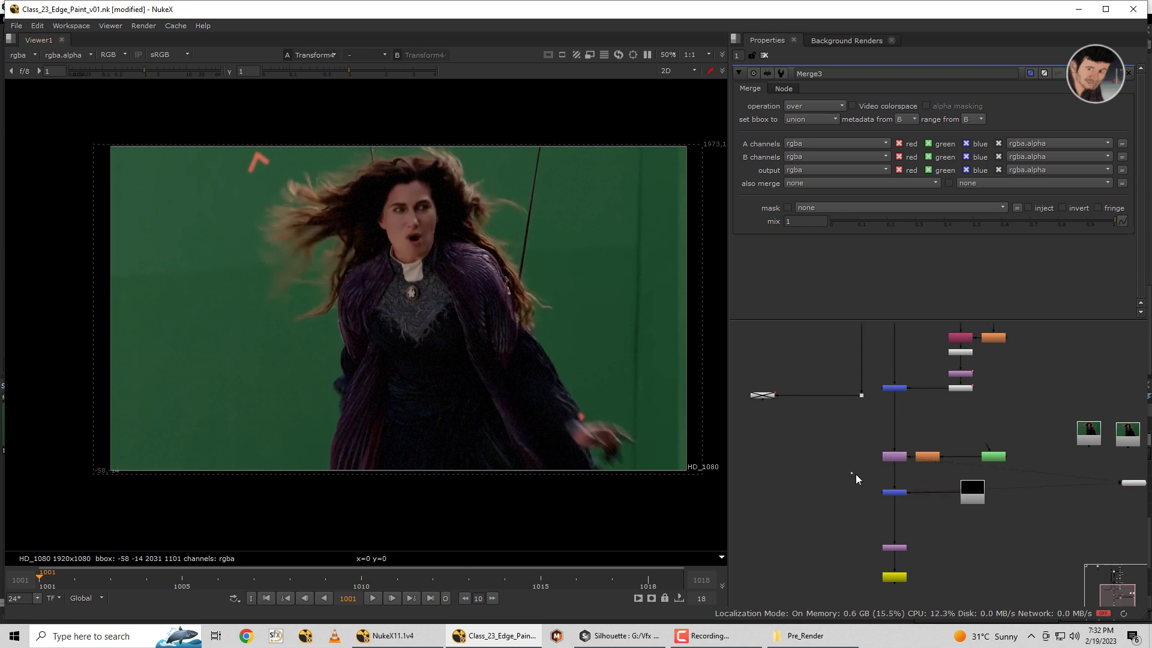
key(1)
key(Right)
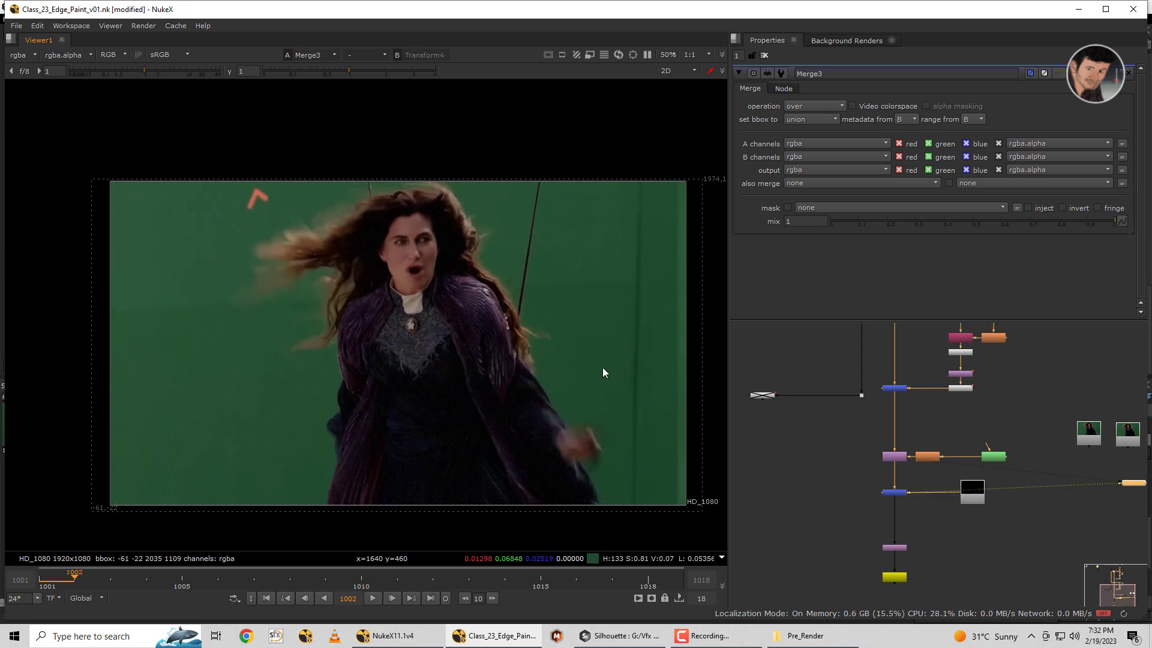
key(Right)
key(1)
key(Right)
key(Right)
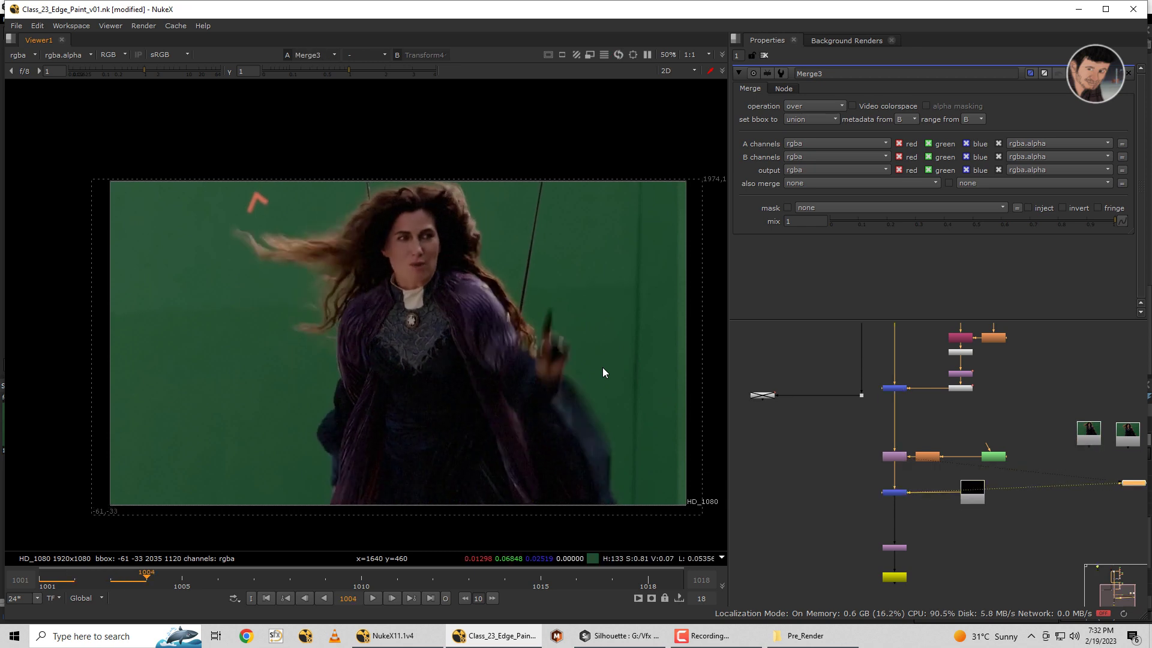
key(Right)
key(Right)
key(Right)
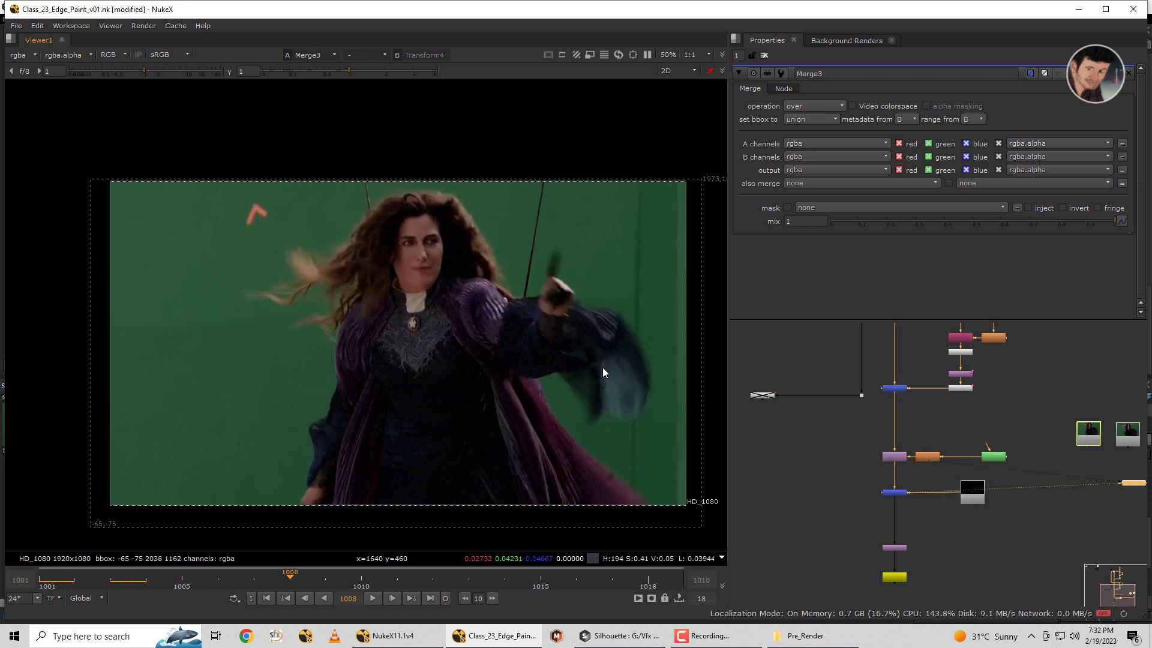
key(Right)
key(Right)
key(Right)
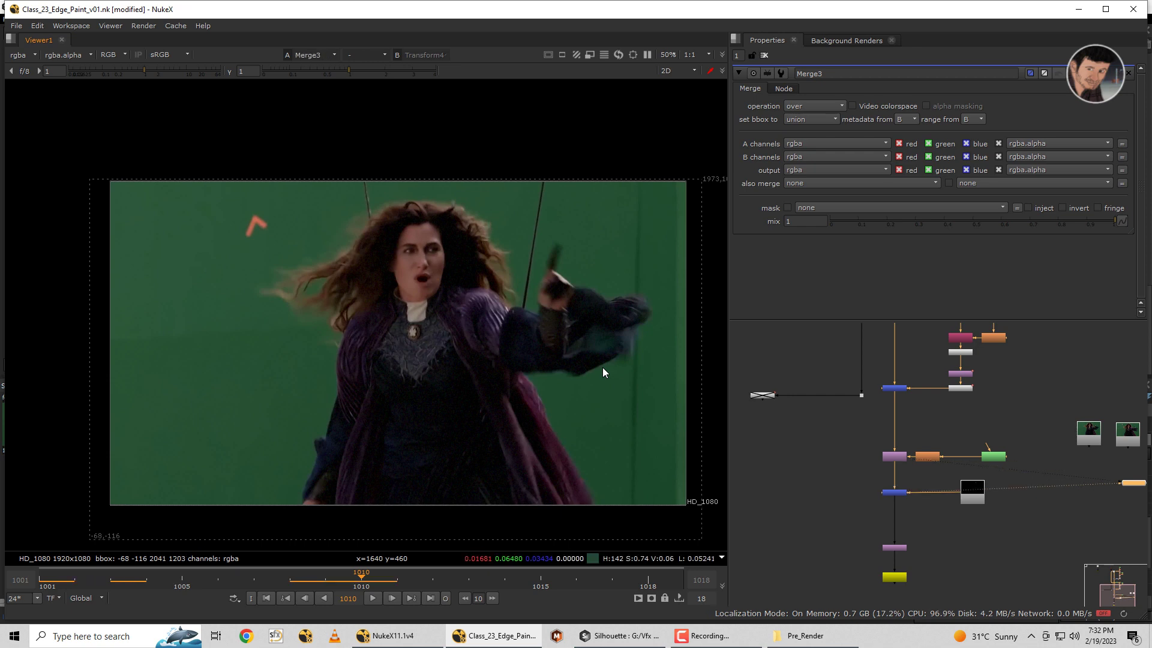
key(Right)
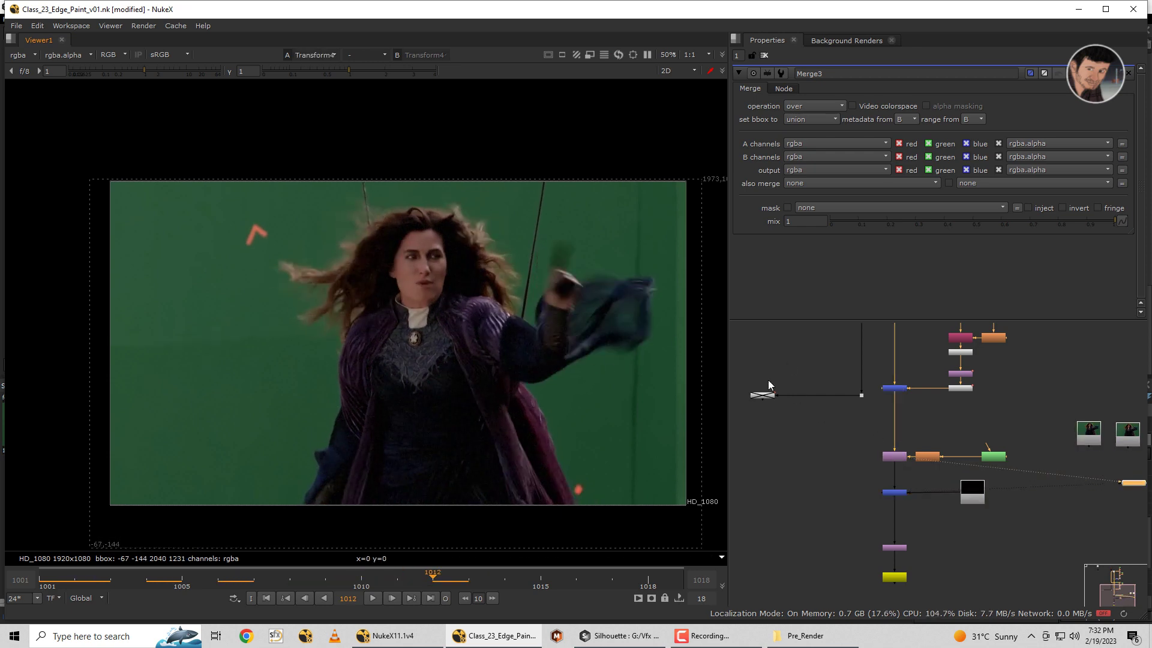
key(Right)
key(Right)
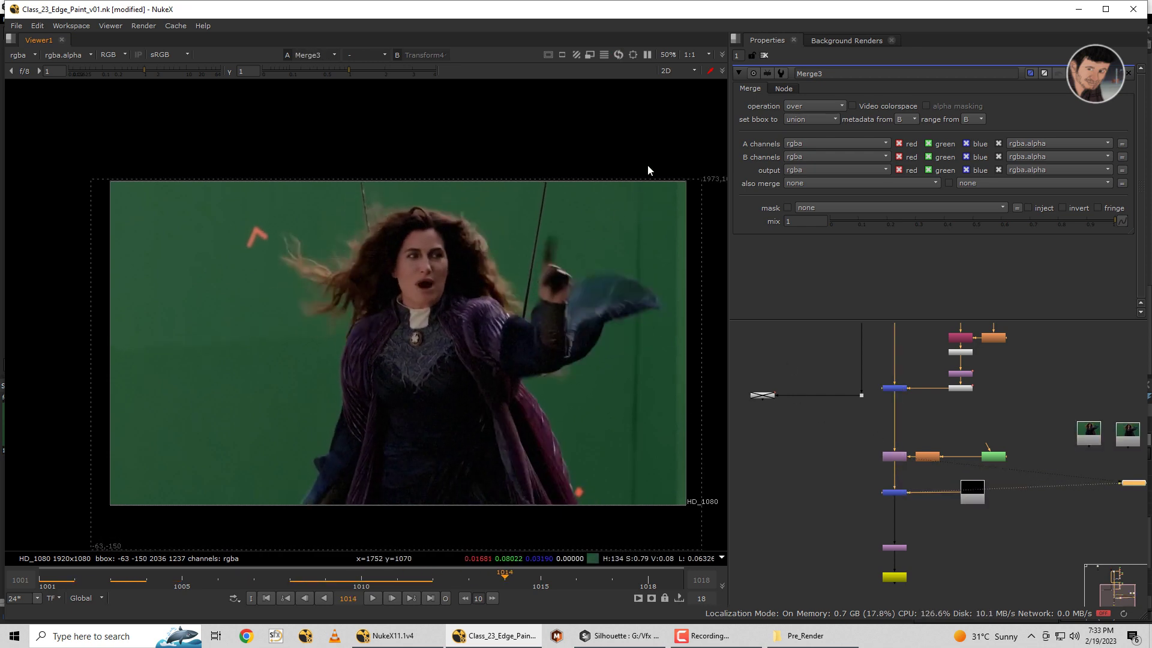
drag(663, 143, 112, 429)
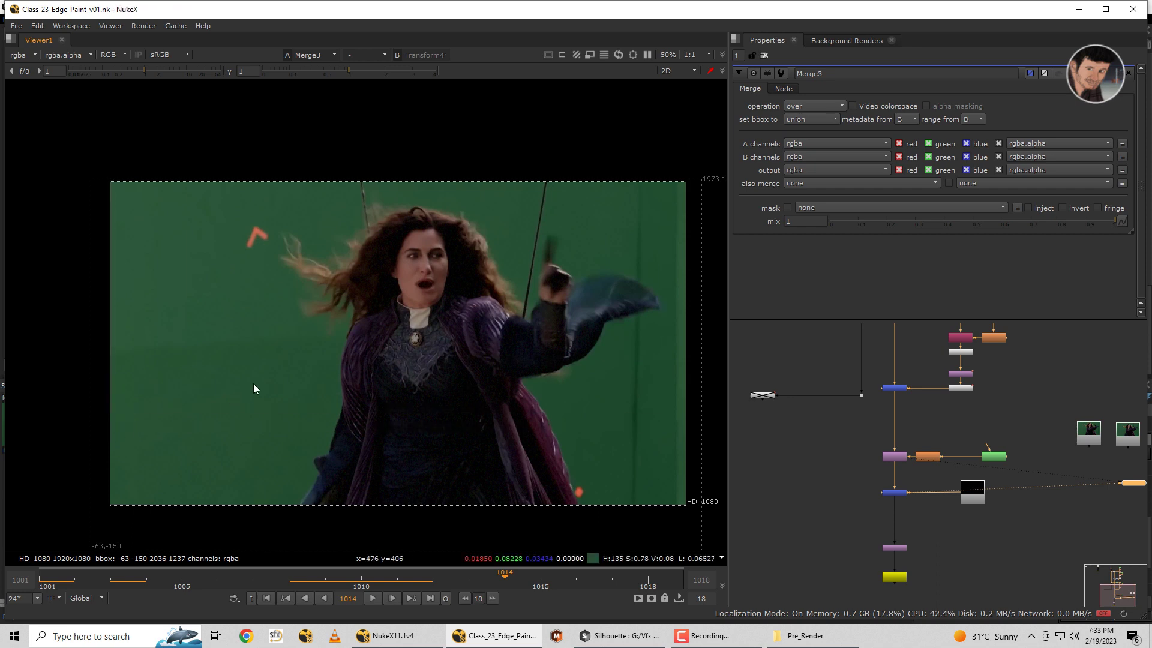
key(1)
click(624, 585)
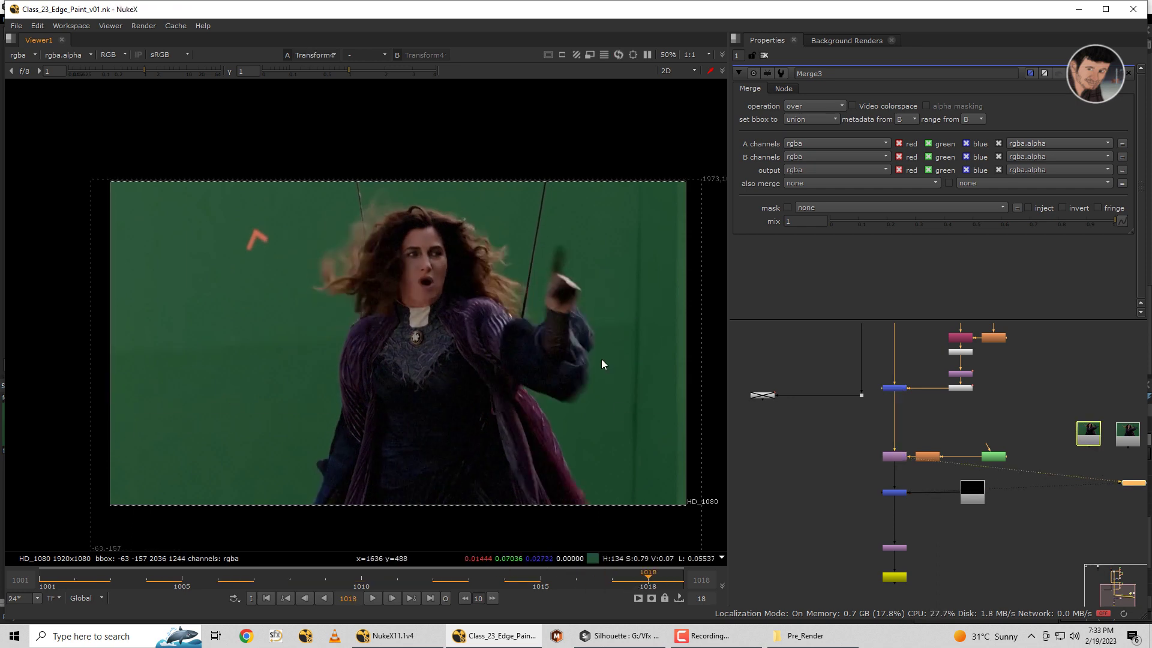
Show the Merge3 result fitted in the viewer at frame 1001.
key(1)
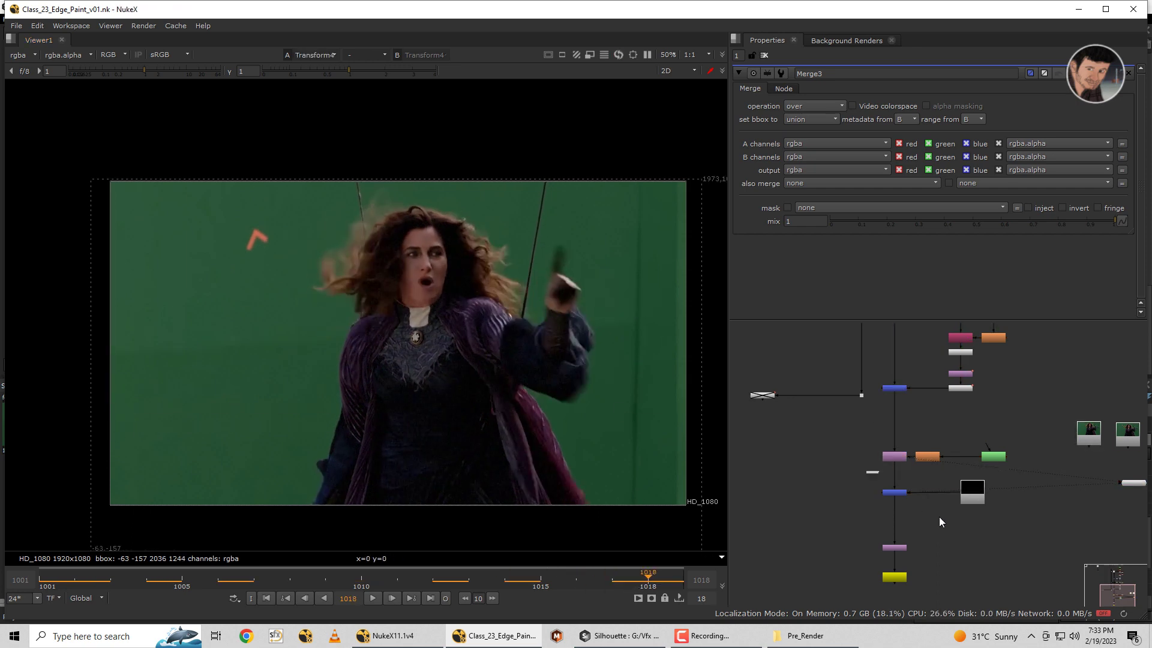
scroll(532, 255, up, 3)
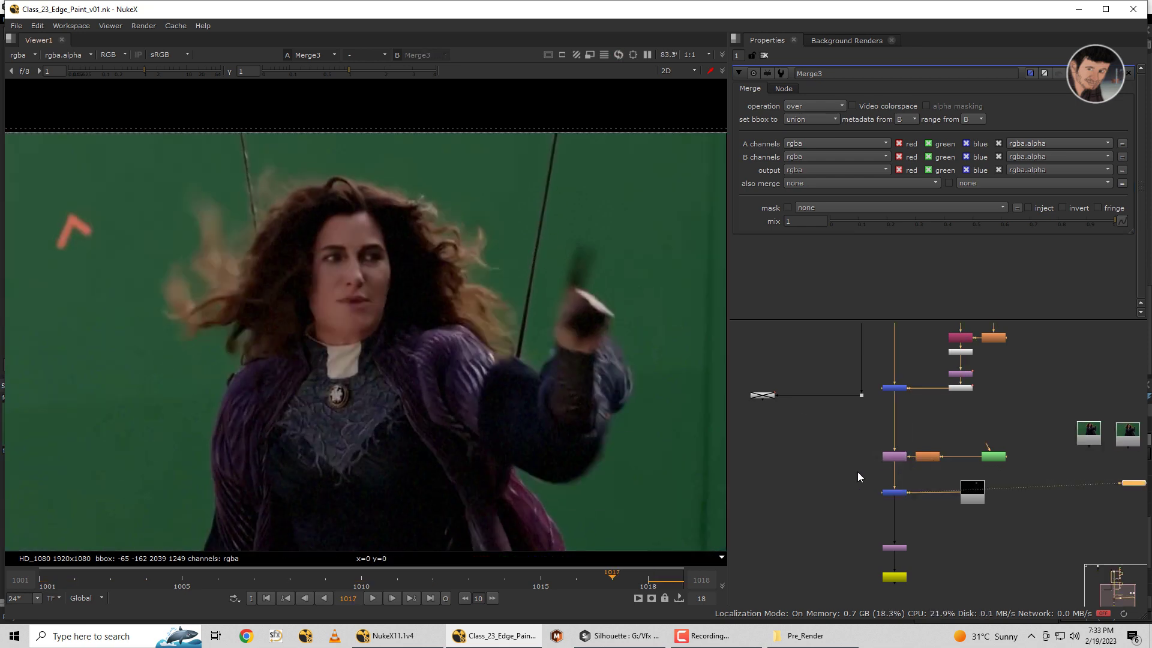
key(1)
click(927, 510)
key(f)
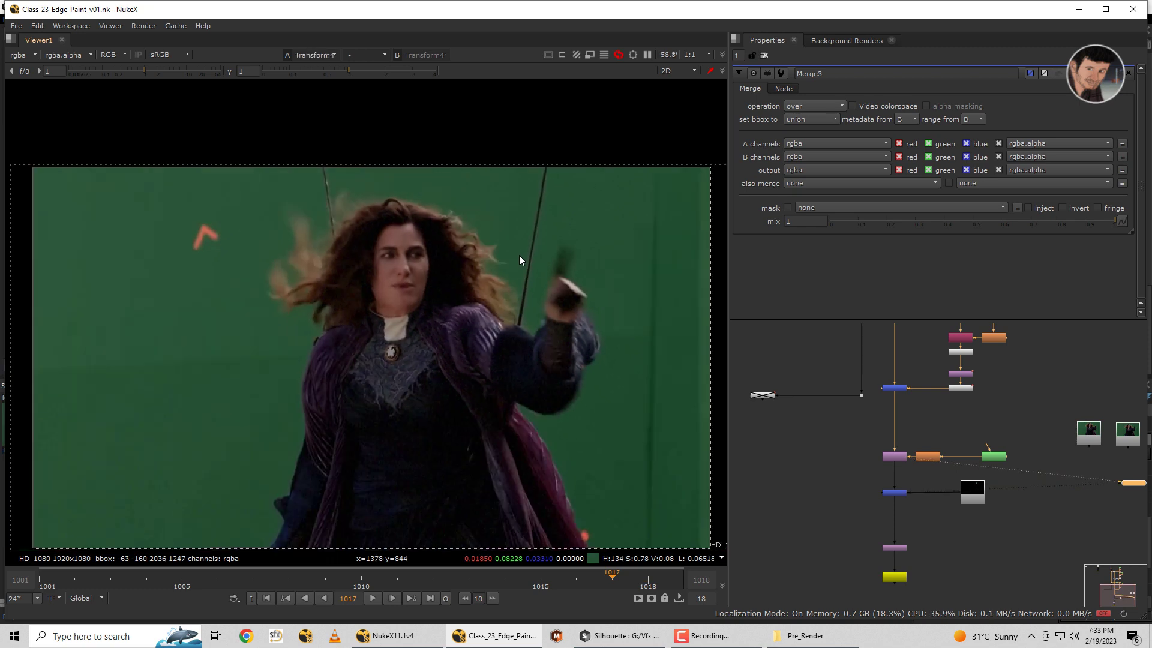
key(1)
click(266, 598)
Move the bottom nodes of the tree further down in the node graph.
scroll(1069, 477, down, 2)
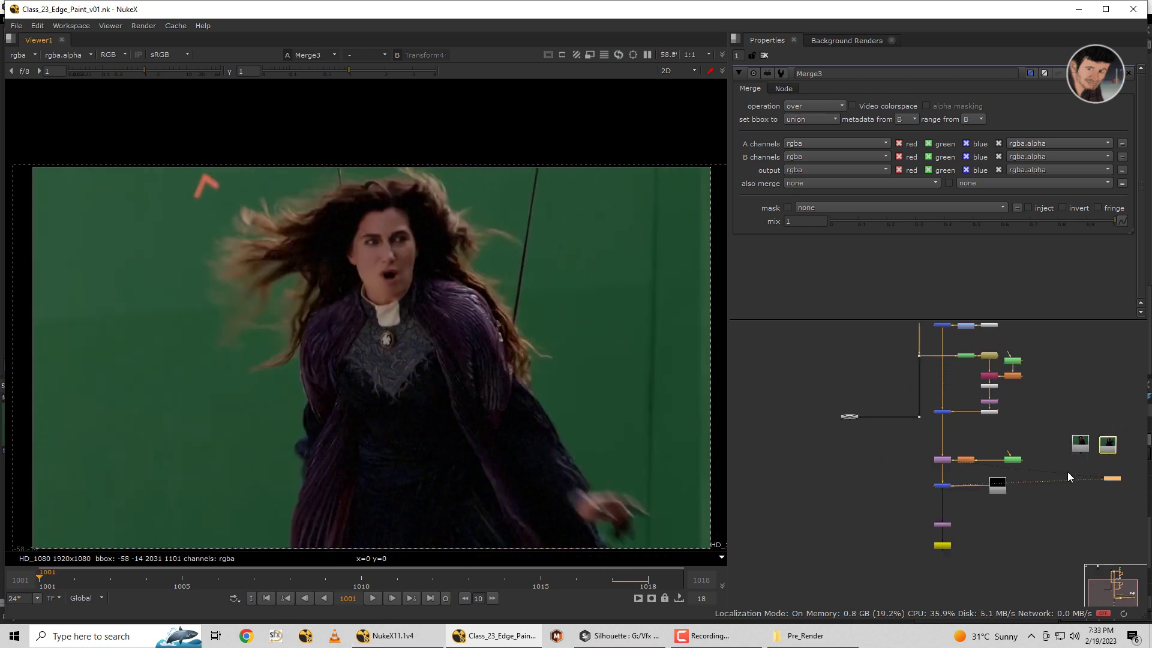
scroll(900, 450, down, 3)
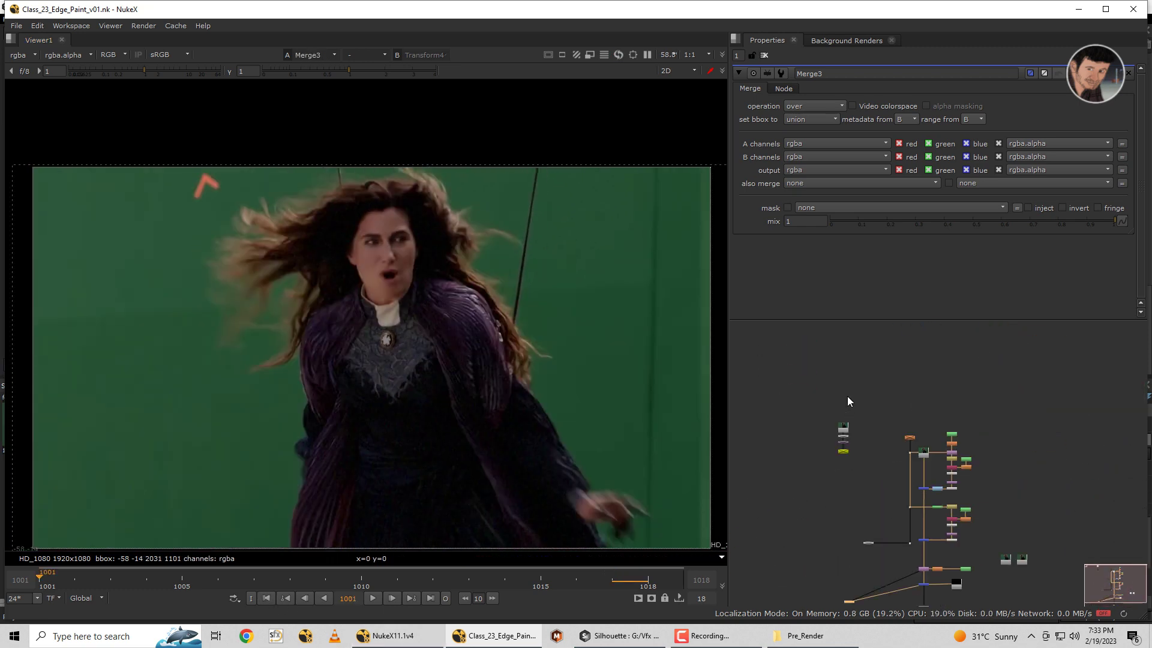
scroll(863, 459, up, 2)
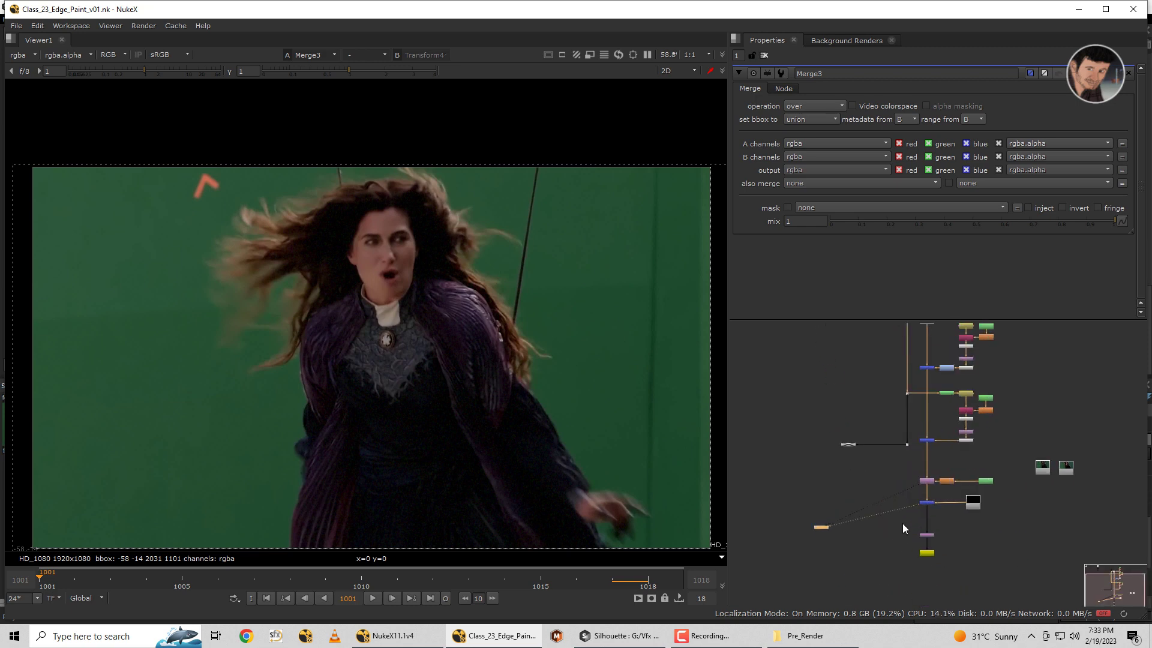
scroll(905, 480, down, 2)
scroll(932, 498, down, 2)
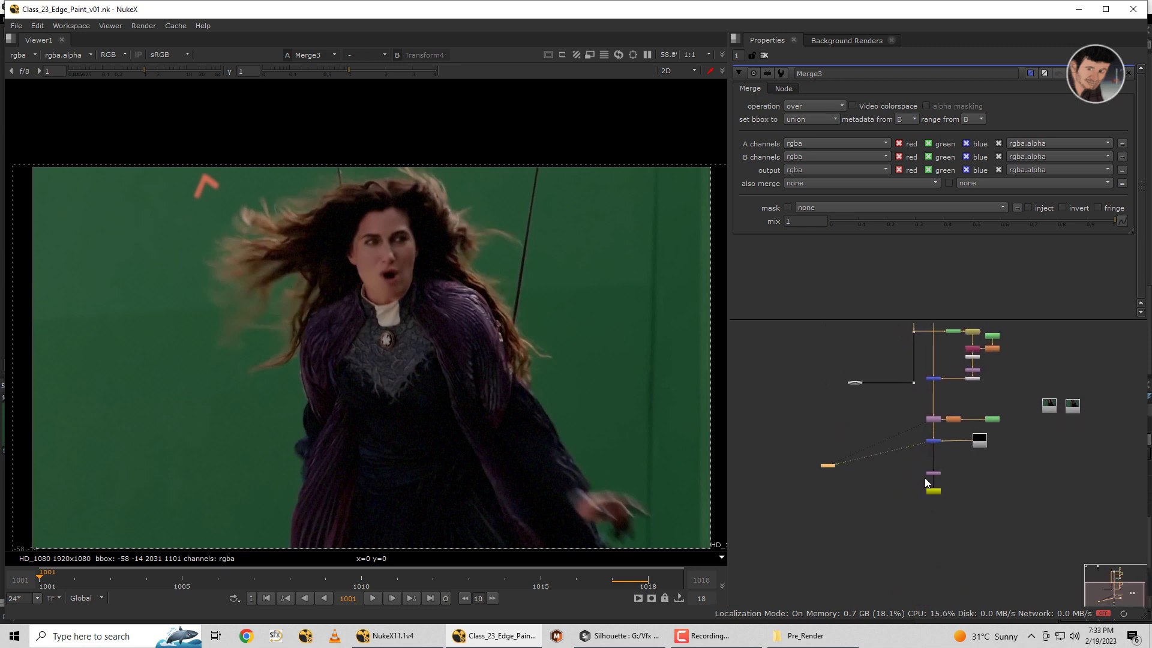
drag(937, 491, 939, 560)
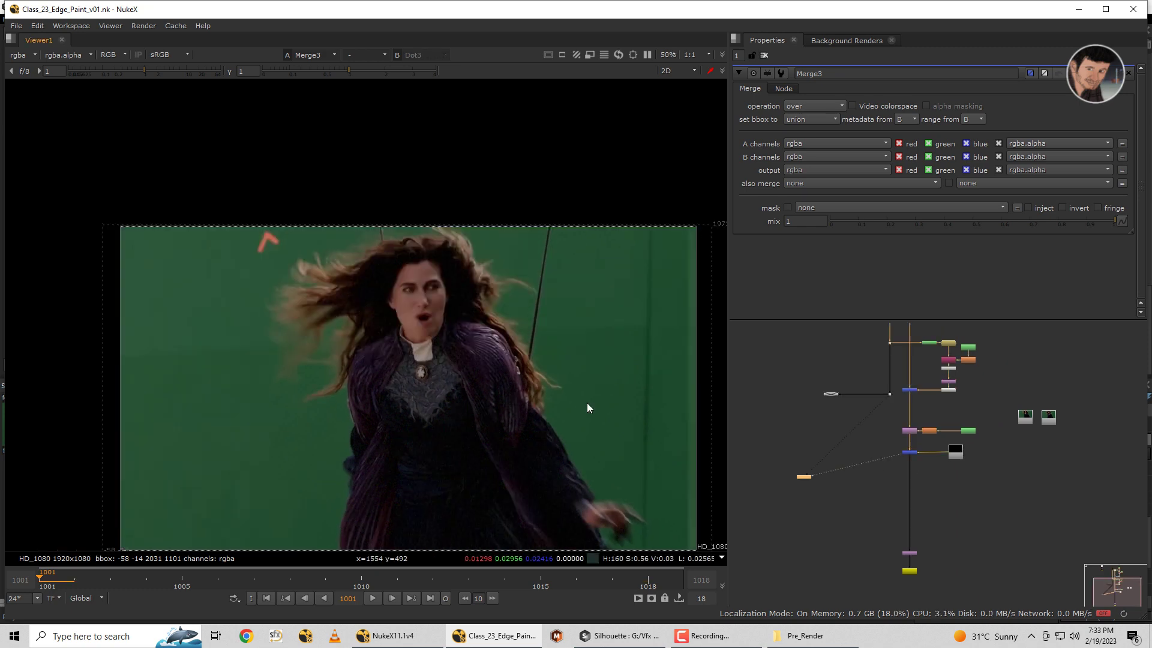
scroll(983, 468, down, 2)
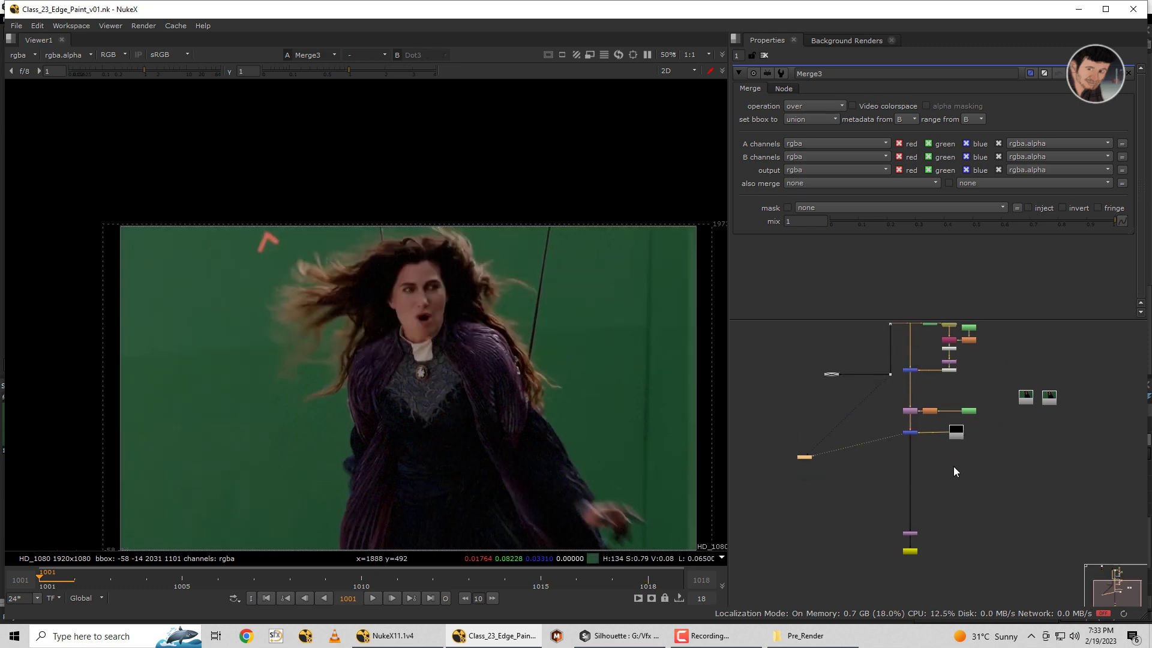
Compare the original marker-covered plate from Dot3 with the clean merged result.
click(891, 374)
key(1)
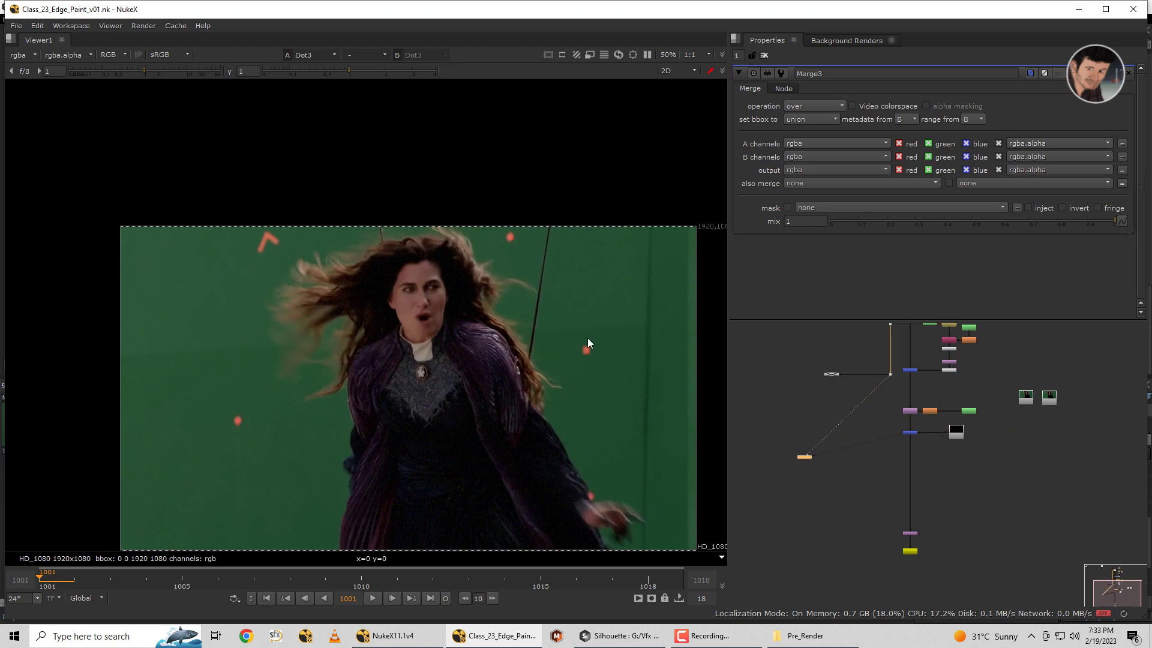
key(ctrl+z)
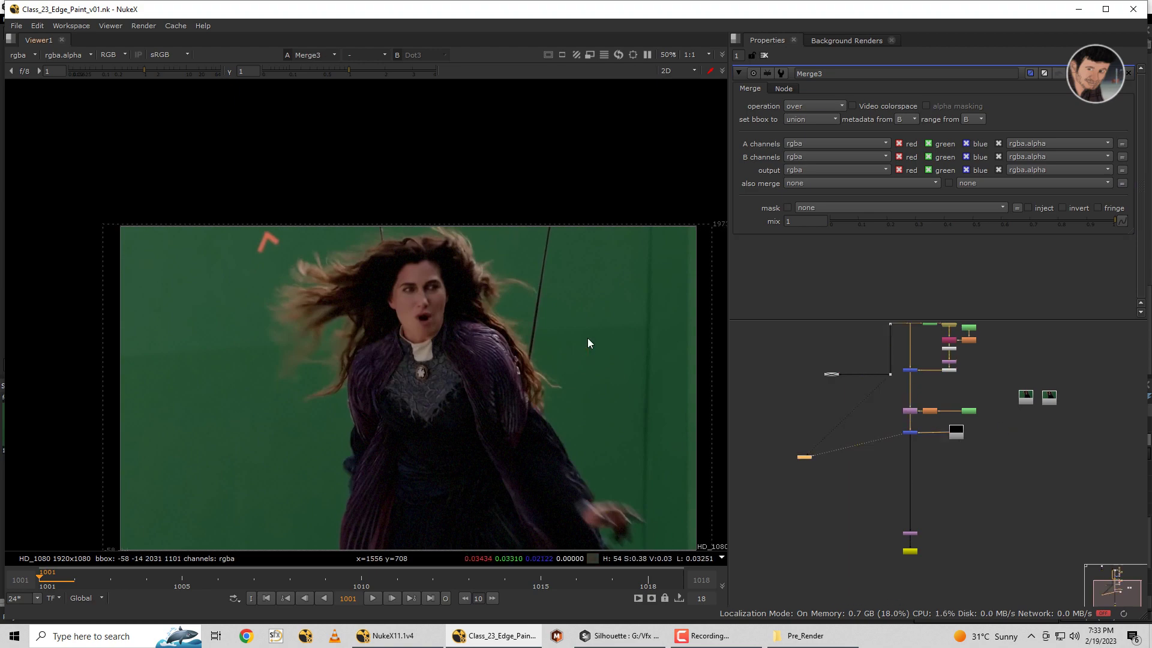